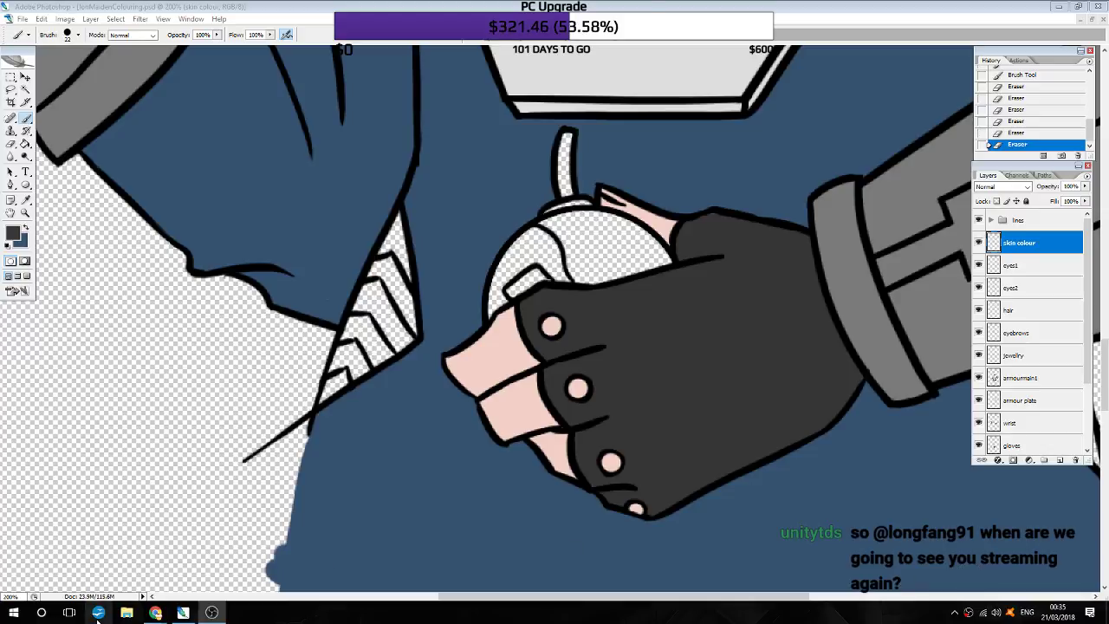
Step: On the gloves layer, paint the revolver-hand glove dark grey across fingers, cuff and lower edge
left_click(183, 613)
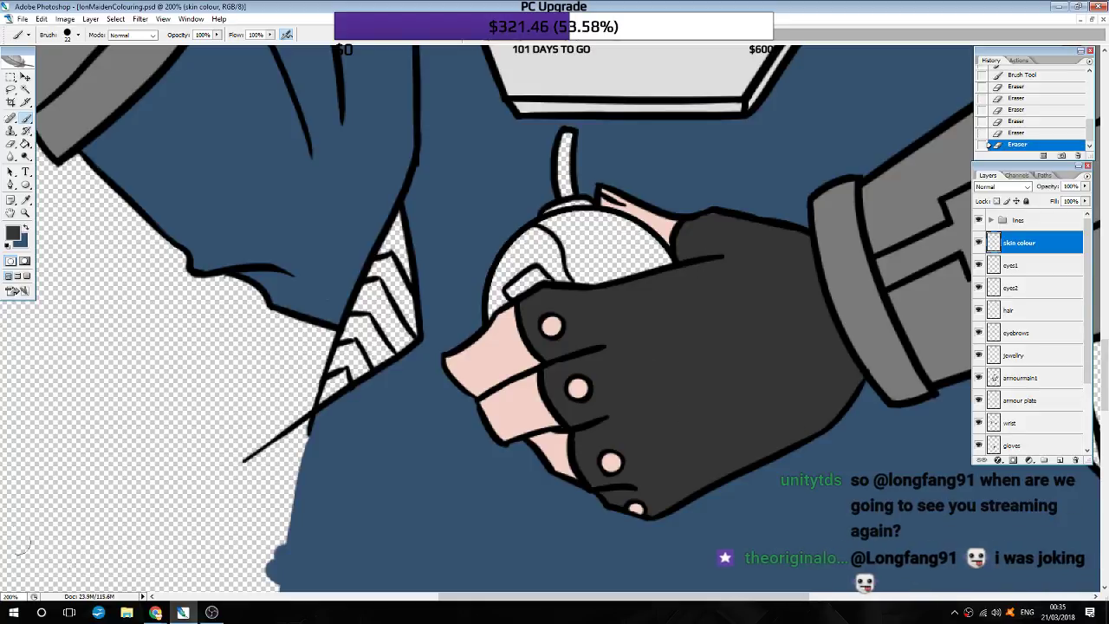
left_click(155, 612)
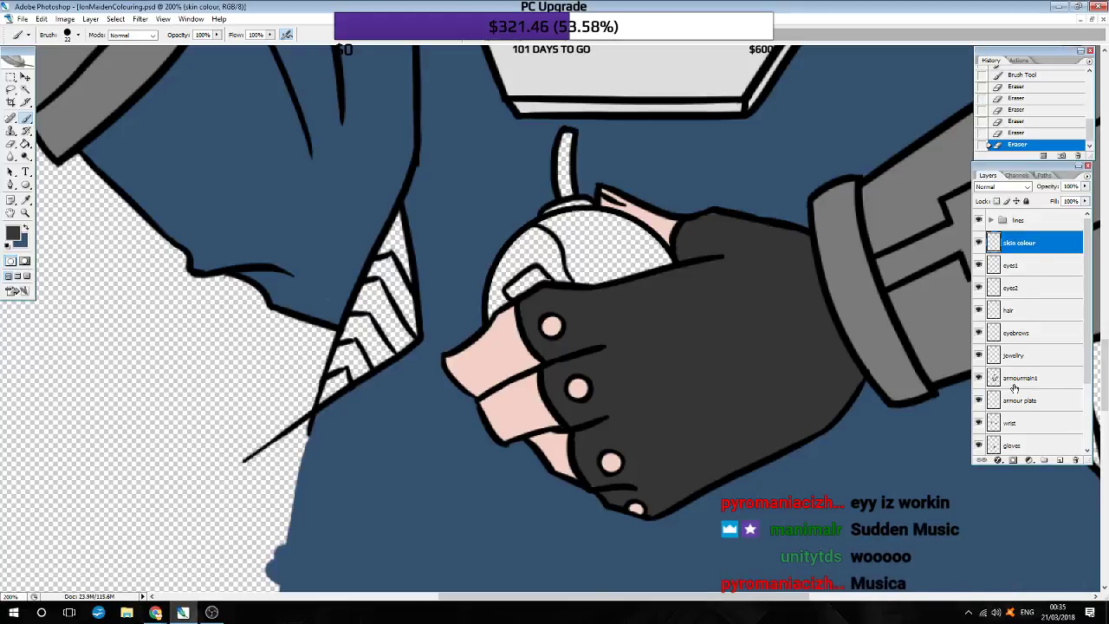
scroll(1014, 387, "down", 2)
scroll(1014, 387, "down", 1)
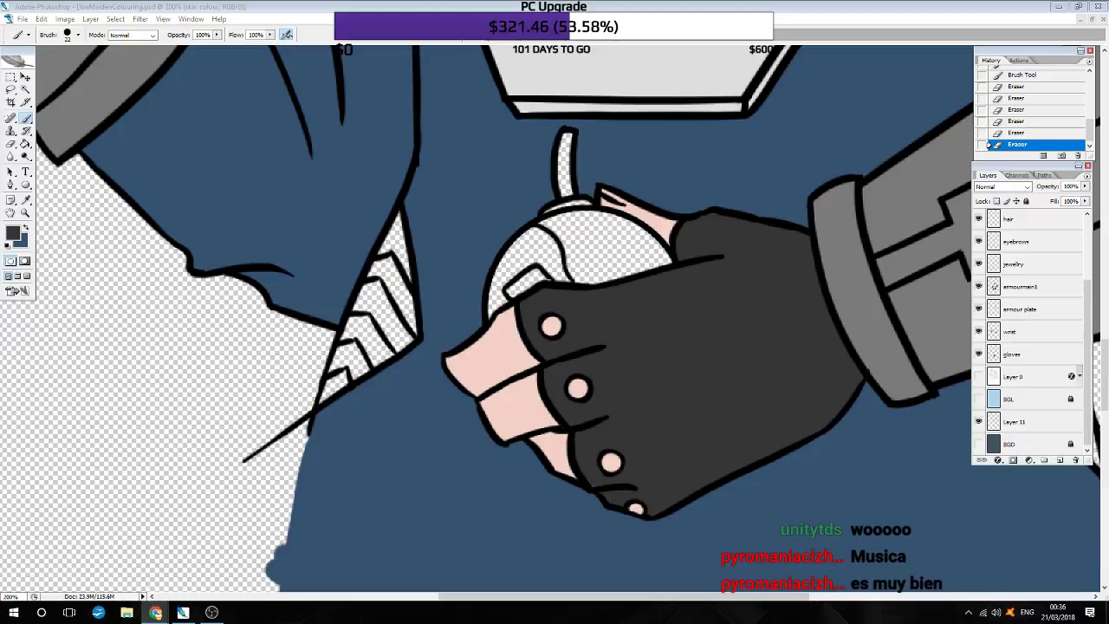
left_click(183, 613)
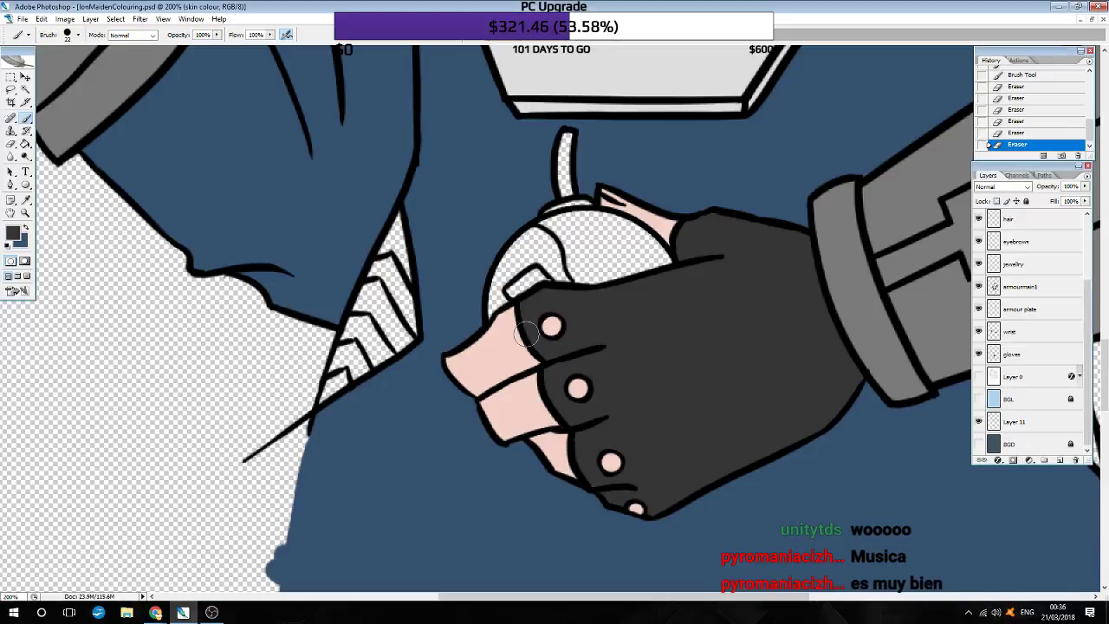
scroll(526, 335, "up", 1)
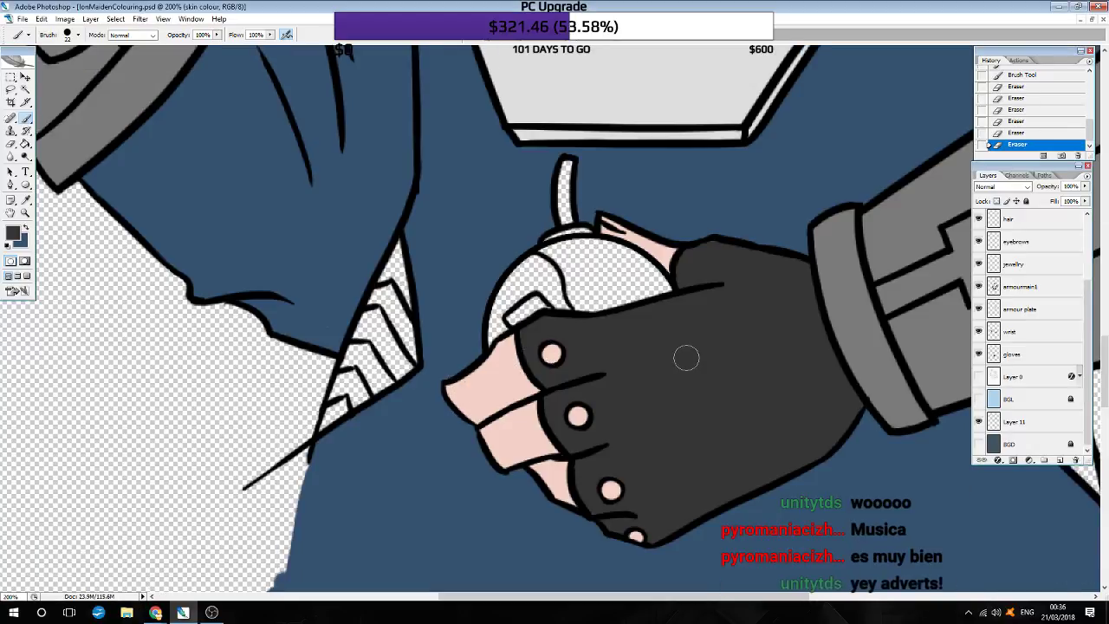
scroll(1030, 418, "up", 4)
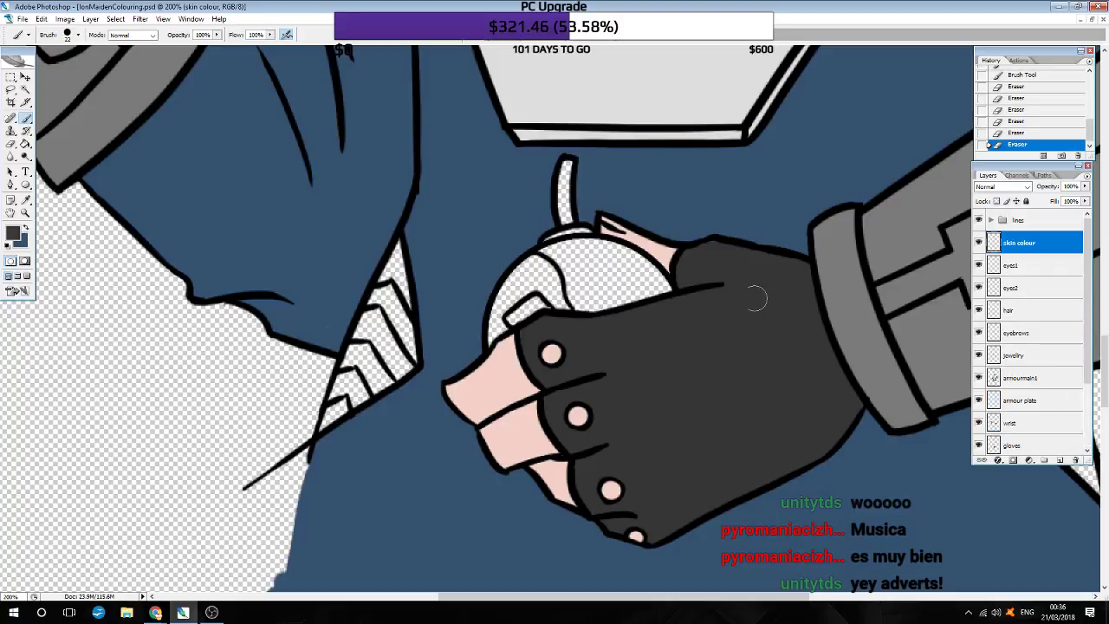
scroll(436, 351, "left", 3)
scroll(454, 353, "left", 3)
scroll(454, 347, "left", 3)
scroll(454, 351, "left", 2)
scroll(453, 351, "up", 3)
scroll(453, 351, "up", 3)
scroll(455, 353, "up", 3)
scroll(457, 354, "up", 3)
scroll(457, 354, "up", 3)
scroll(457, 354, "left", 3)
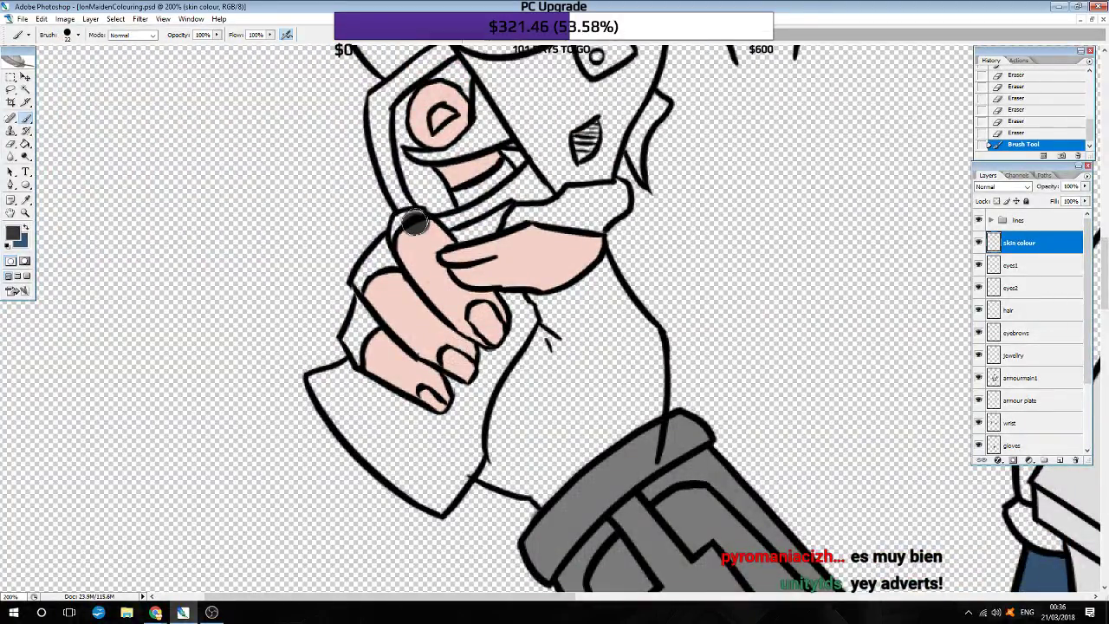
scroll(1048, 433, "down", 3)
left_click(1029, 356)
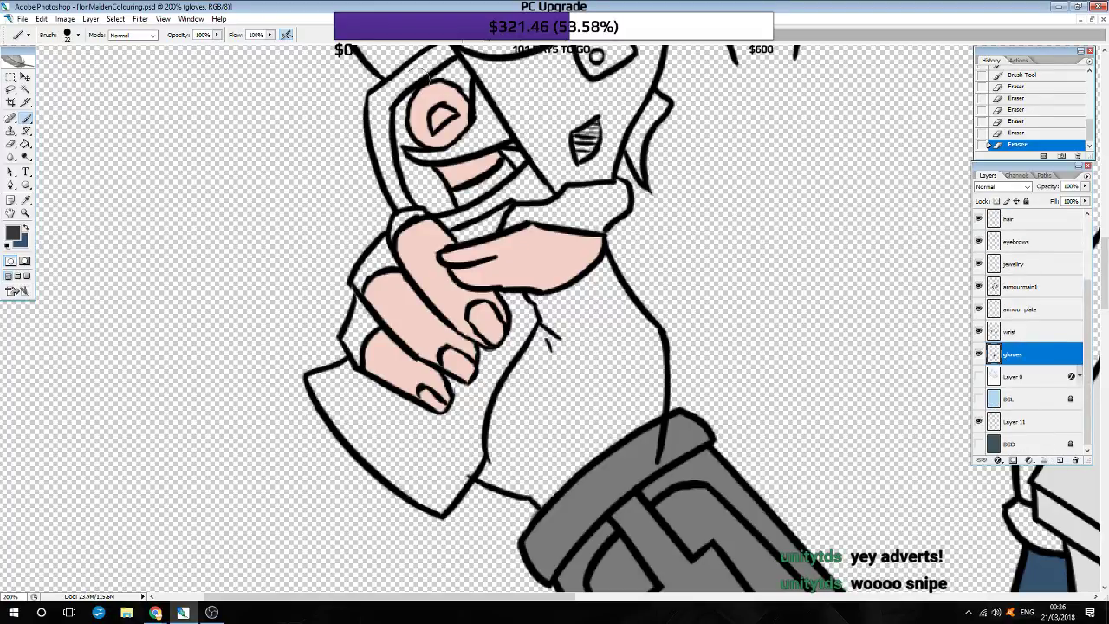
mouse_move(429, 213)
left_mouse_down()
mouse_move(355, 303)
mouse_move(354, 362)
left_mouse_up()
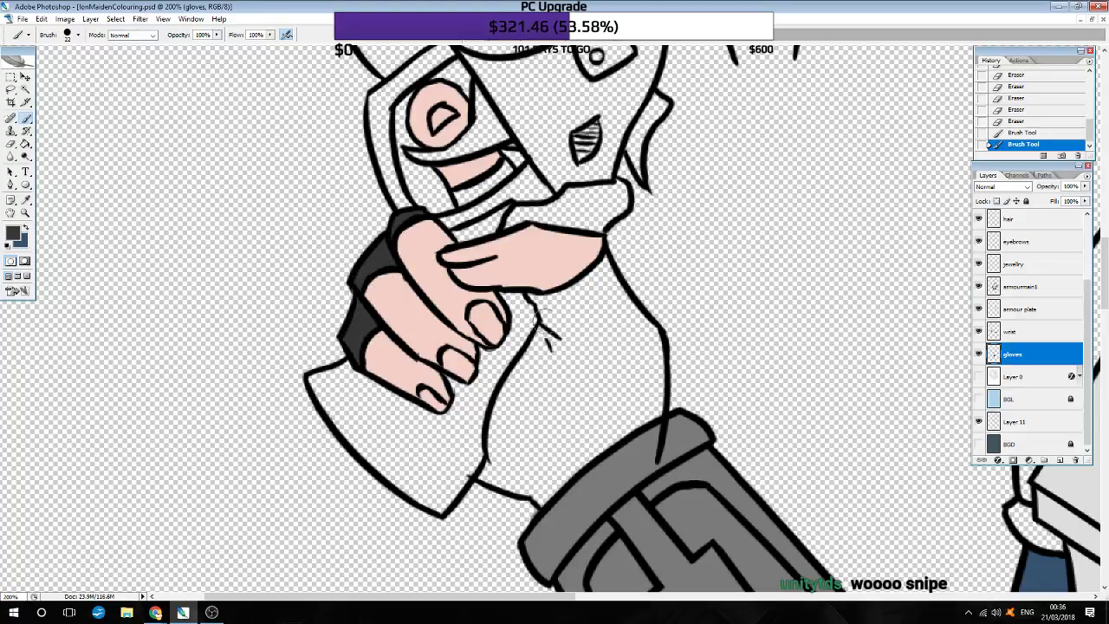
left_click_drag(550, 330, 559, 299)
mouse_move(546, 343)
left_mouse_down()
mouse_move(586, 329)
mouse_move(611, 260)
mouse_move(637, 334)
mouse_move(641, 312)
mouse_move(650, 416)
mouse_move(646, 381)
left_mouse_up()
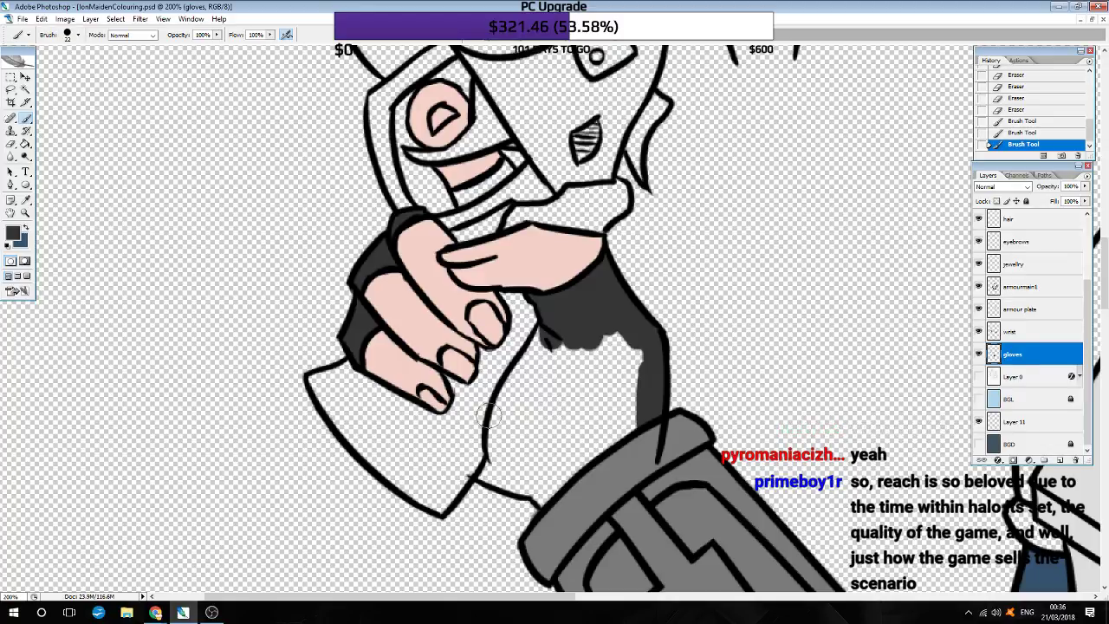
mouse_move(495, 458)
left_mouse_down()
mouse_move(472, 464)
mouse_move(541, 488)
mouse_move(553, 507)
mouse_move(533, 485)
mouse_move(490, 473)
mouse_move(505, 408)
mouse_move(546, 343)
mouse_move(520, 451)
mouse_move(529, 503)
mouse_move(559, 373)
mouse_move(565, 458)
mouse_move(607, 347)
mouse_move(639, 358)
mouse_move(610, 321)
left_mouse_up()
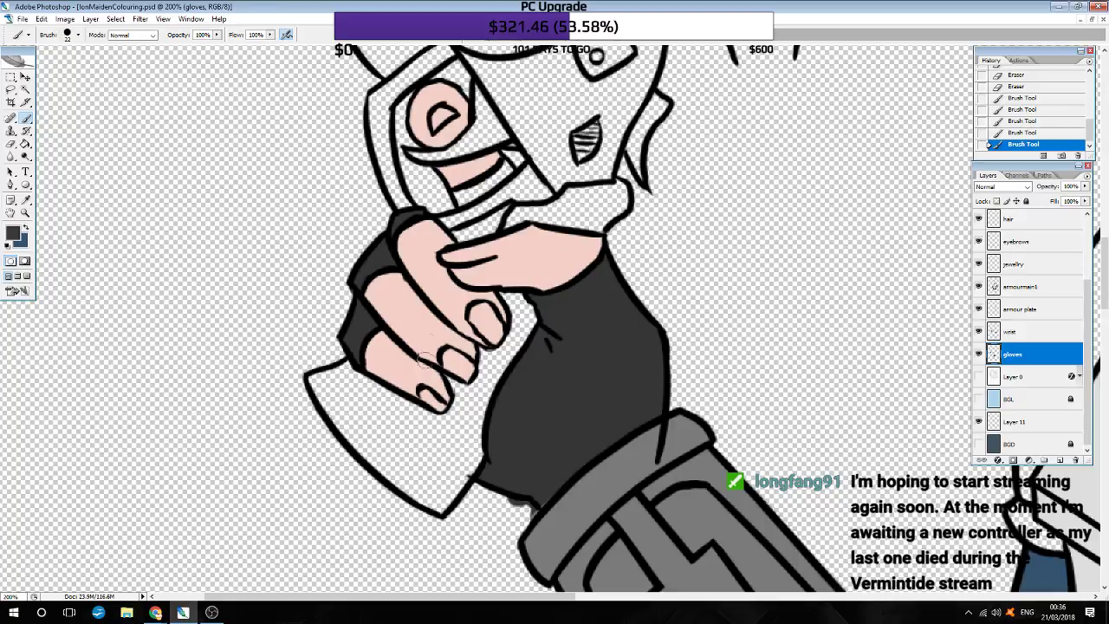
Step: Erase stray dark grey along the glove's lower edge on the wrist layer
left_click_drag(507, 498, 524, 511)
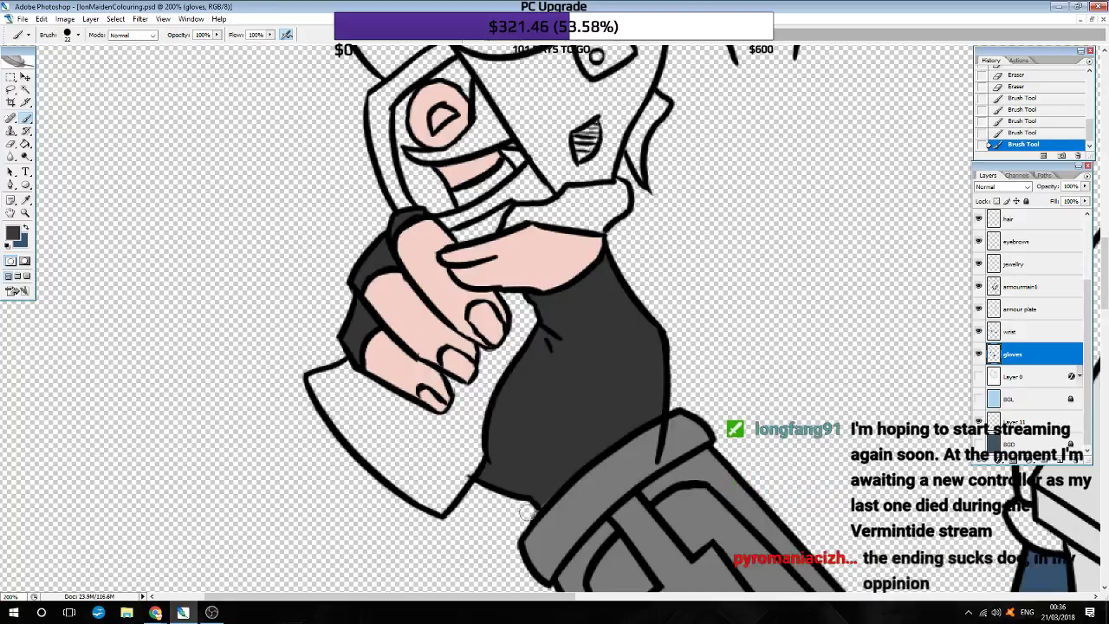
left_click(1020, 335)
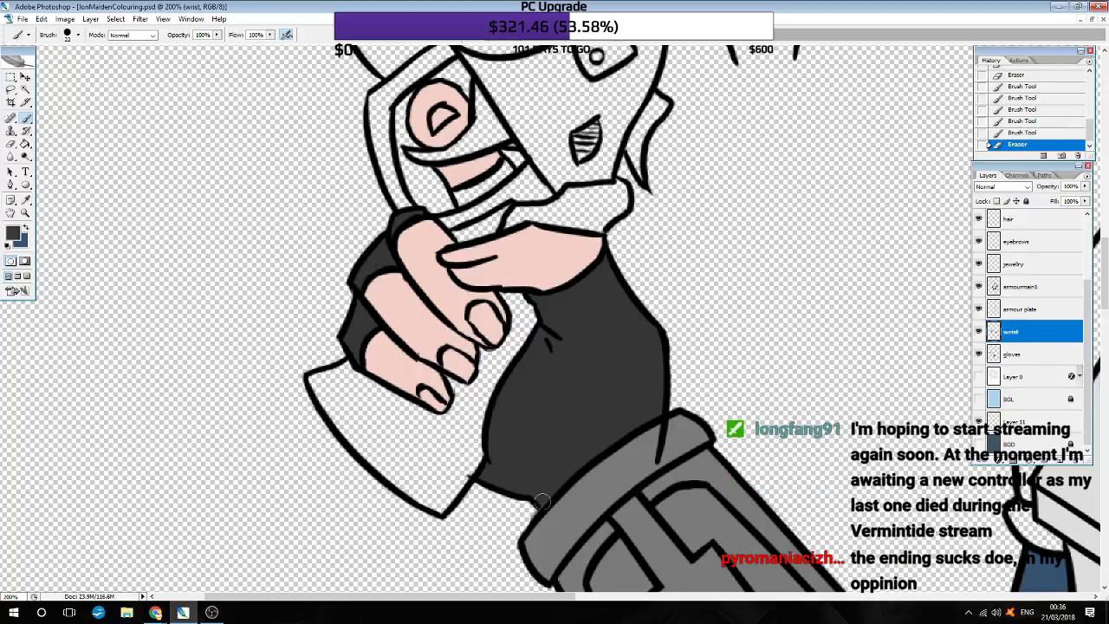
left_click_drag(549, 492, 509, 529)
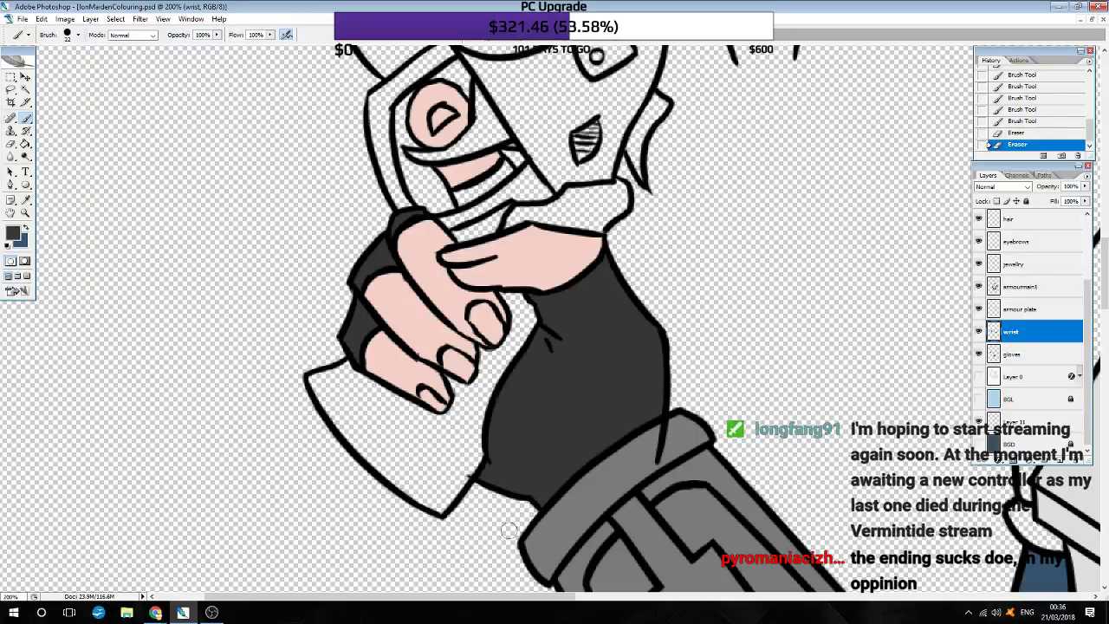
scroll(476, 507, "up", 3)
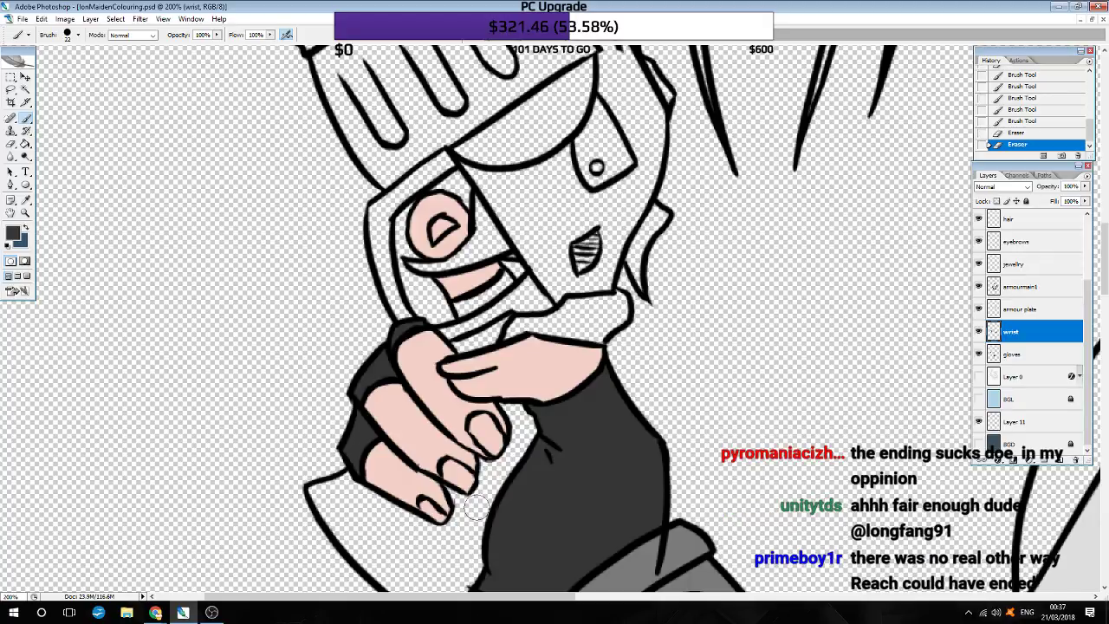
left_click_drag(475, 507, 324, 478)
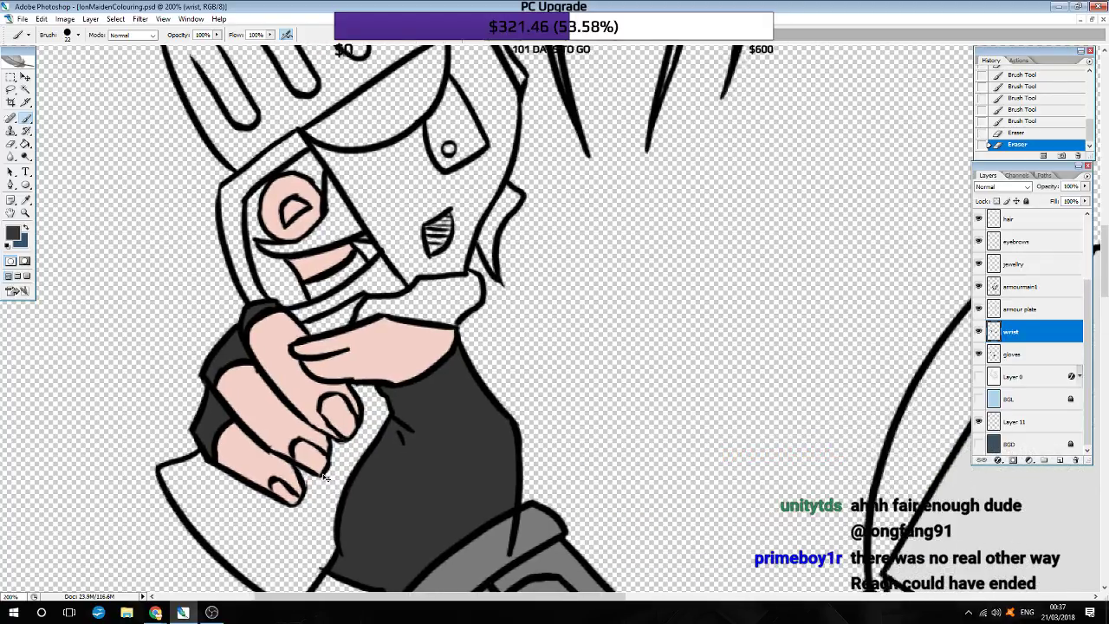
key("ctrl+minus")
mouse_move(567, 301)
left_mouse_down()
mouse_move(567, 448)
mouse_move(395, 448)
left_mouse_up()
Step: On the eyebrows layer, sample the eyebrow brown and fill the gap under the eyebrow
key("ctrl+plus")
key("ctrl+plus")
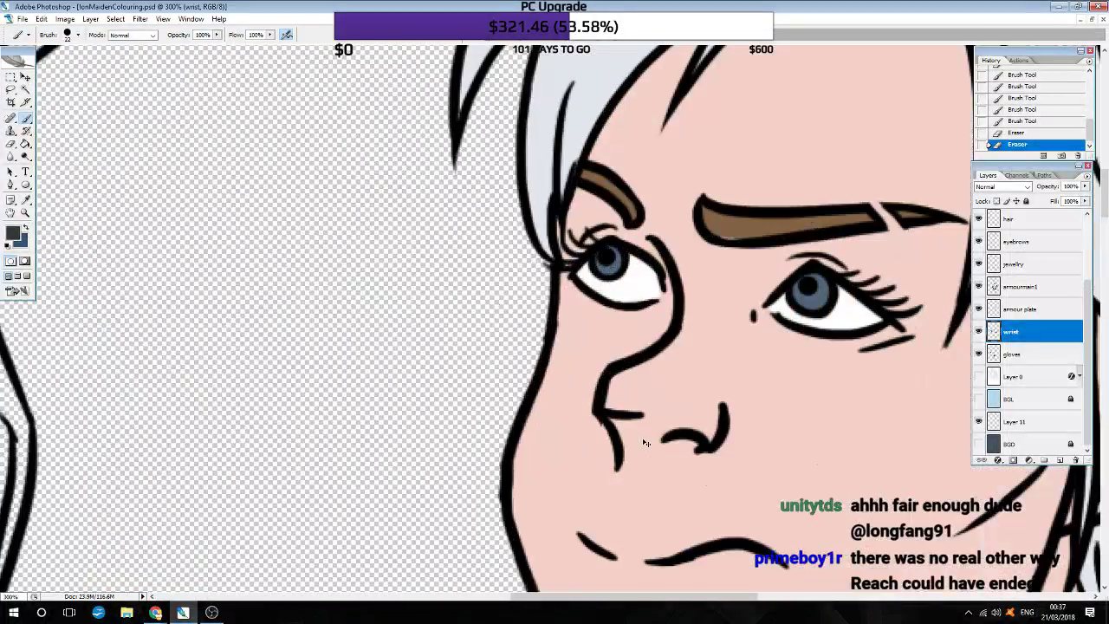
scroll(1010, 250, "up", 2)
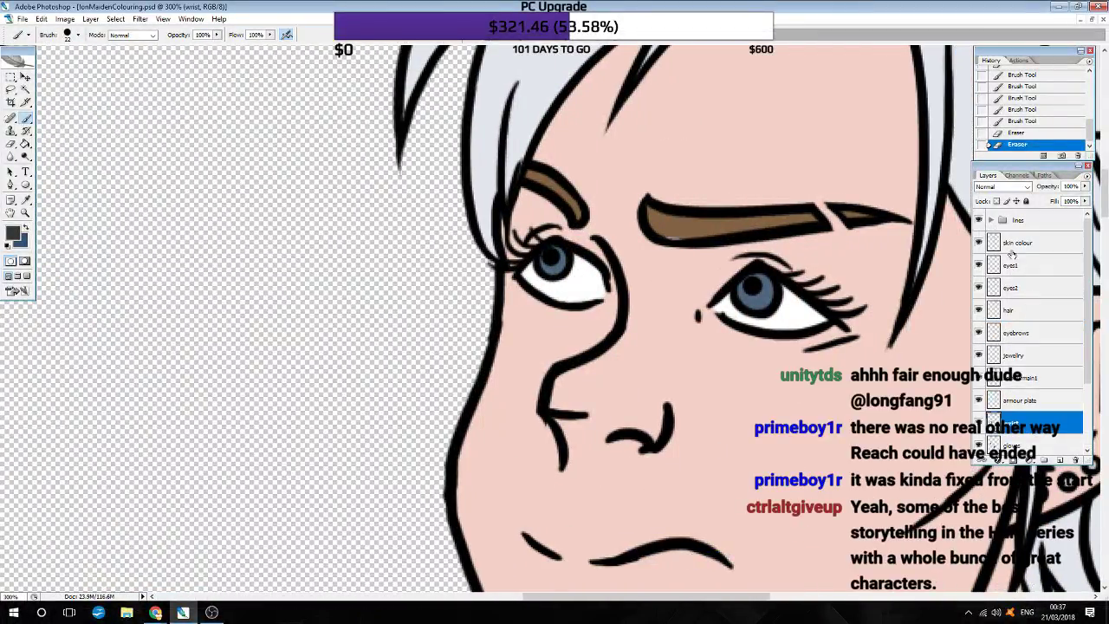
left_click(1014, 310)
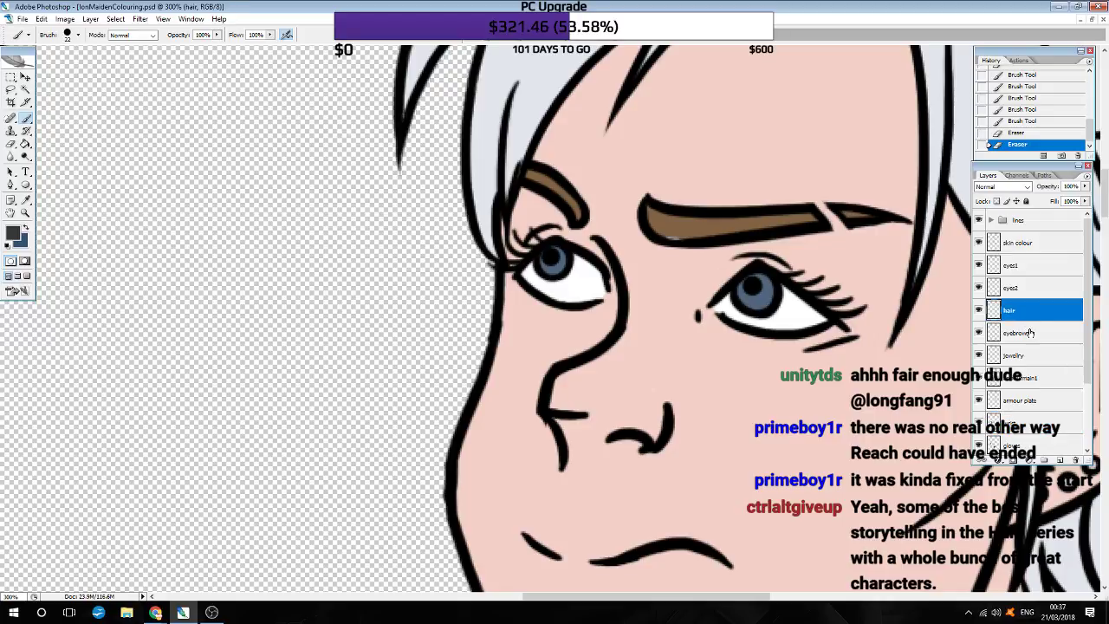
left_click(1015, 333)
left_click(25, 200)
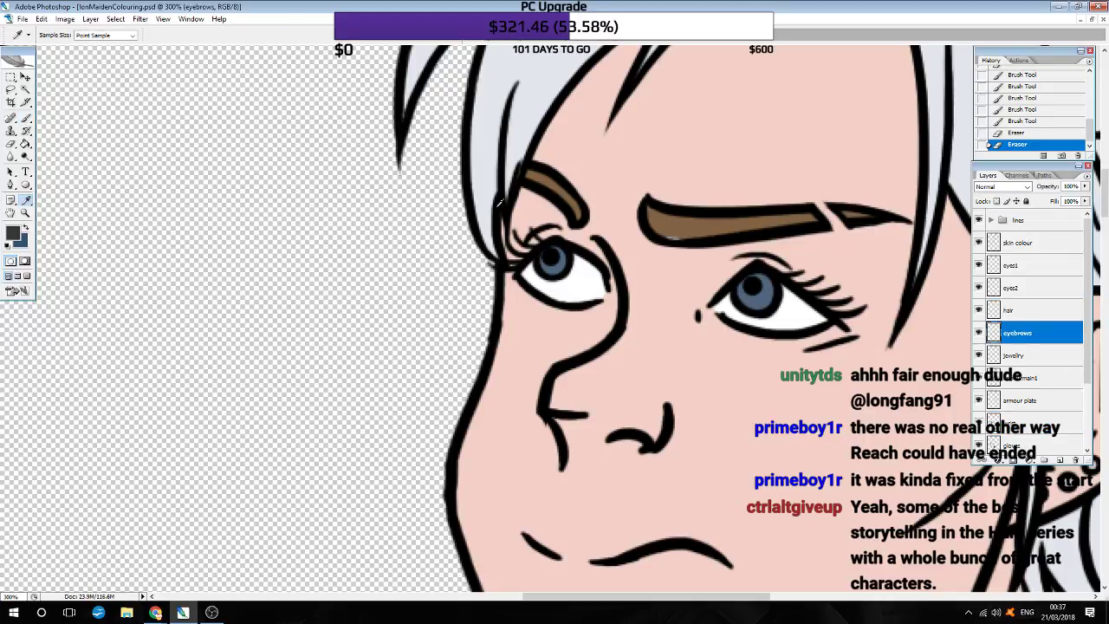
left_click(549, 176)
left_click(25, 119)
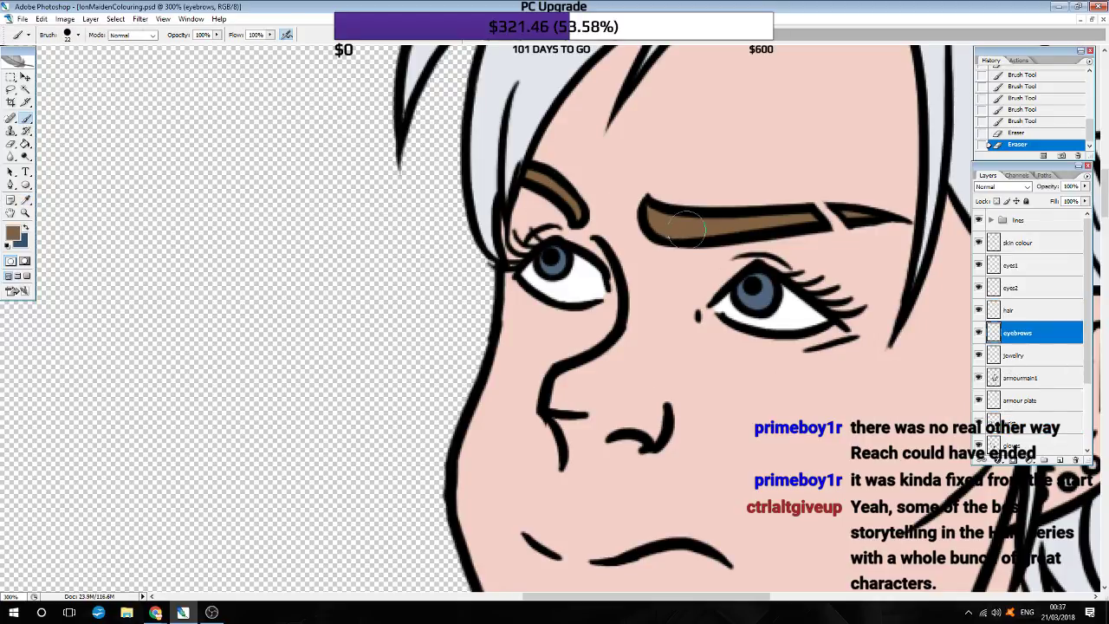
left_click_drag(665, 237, 684, 242)
scroll(685, 243, "down", 1)
scroll(684, 243, "down", 1)
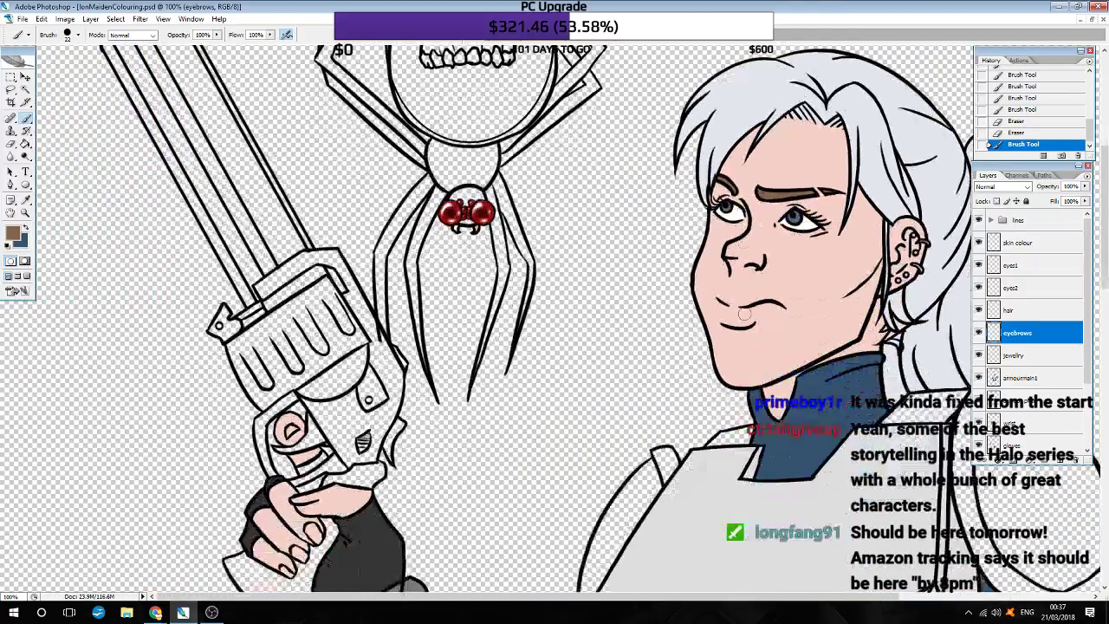
scroll(749, 316, "down", 3)
scroll(717, 436, "up", 1)
scroll(716, 436, "left", 5)
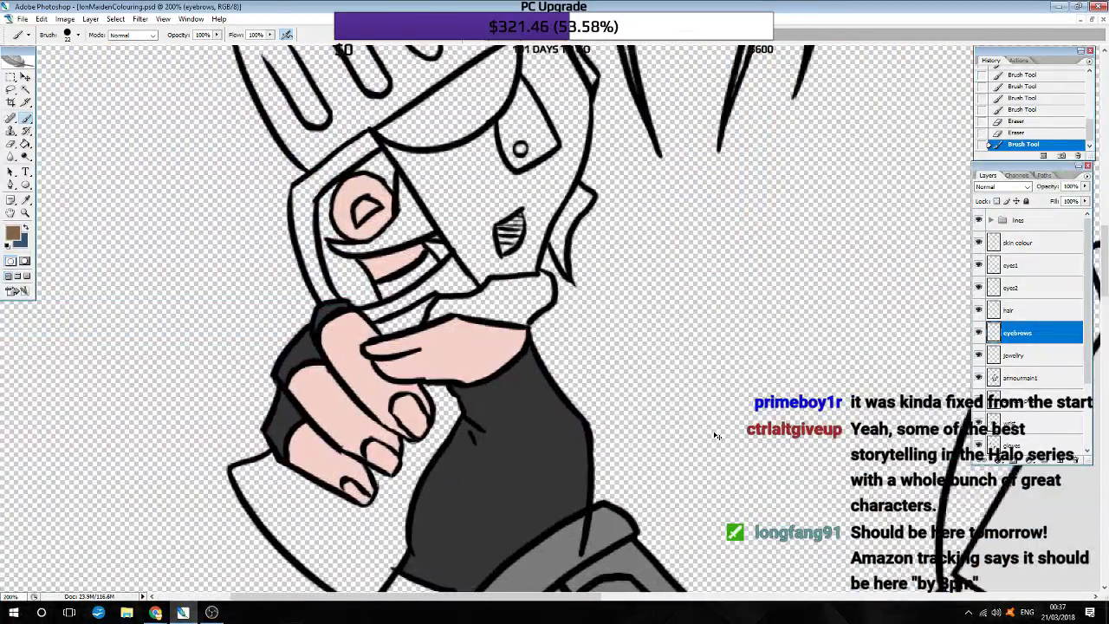
scroll(717, 436, "up", 2)
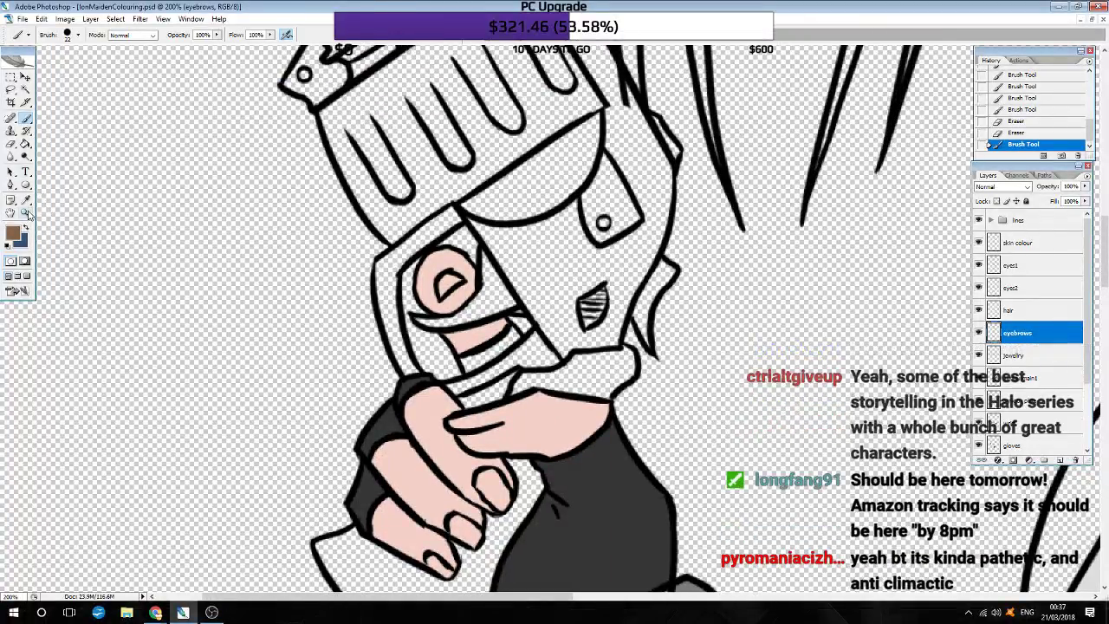
Step: Sample the glove's dark grey and paint the revolver gap by the thumb on the gloves layer
key("i")
left_click(722, 436)
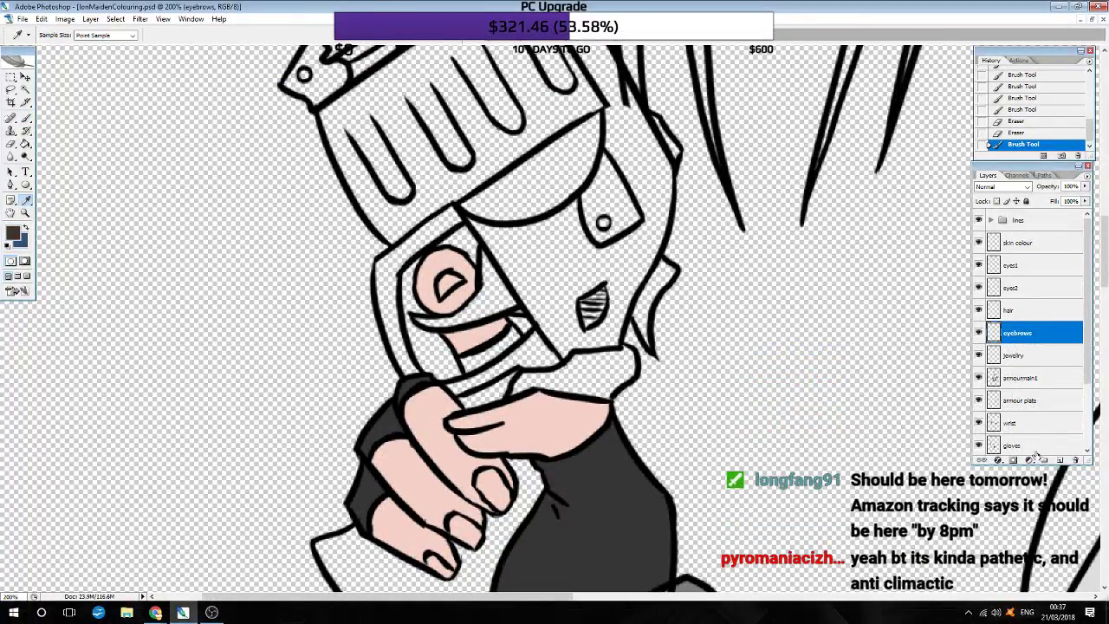
scroll(1031, 434, "down", 3)
left_click(1020, 356)
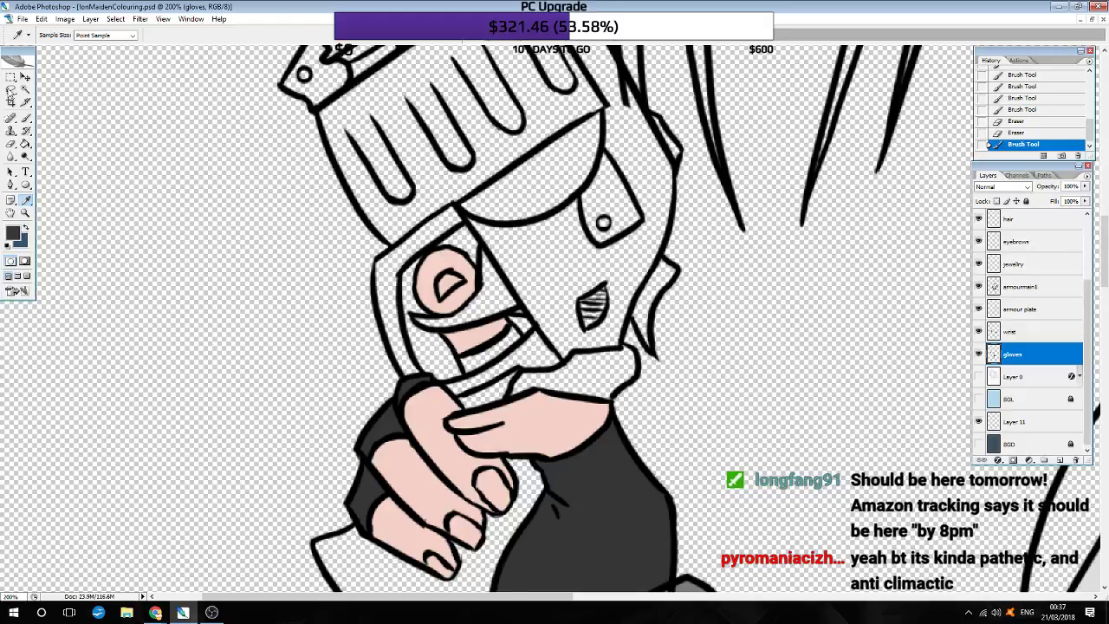
left_click(26, 117)
scroll(506, 347, "down", 2)
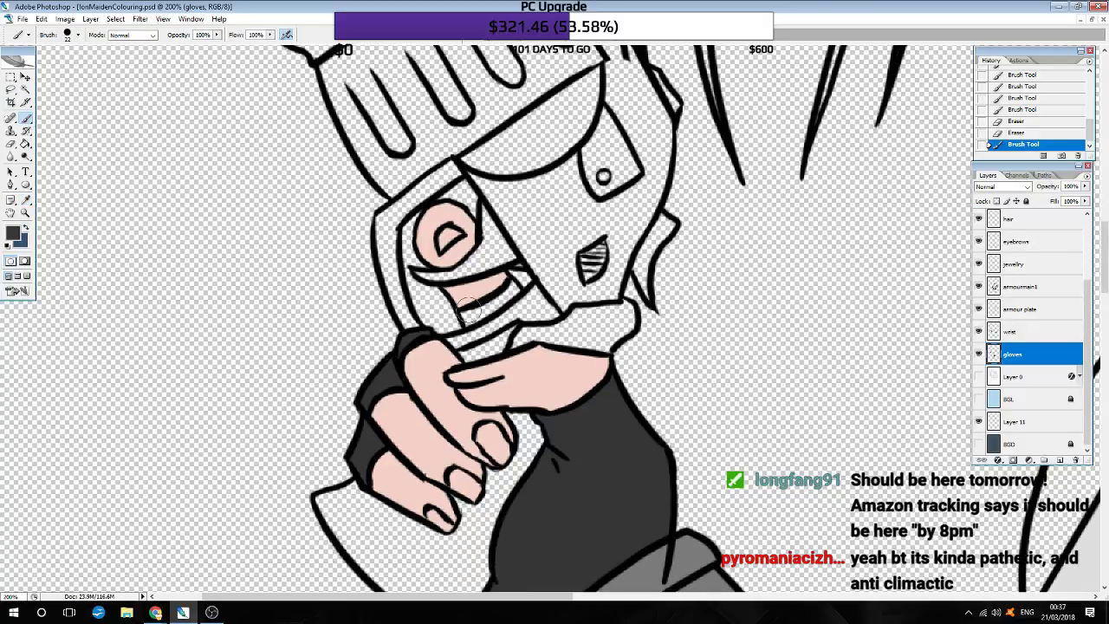
left_click_drag(469, 308, 477, 317)
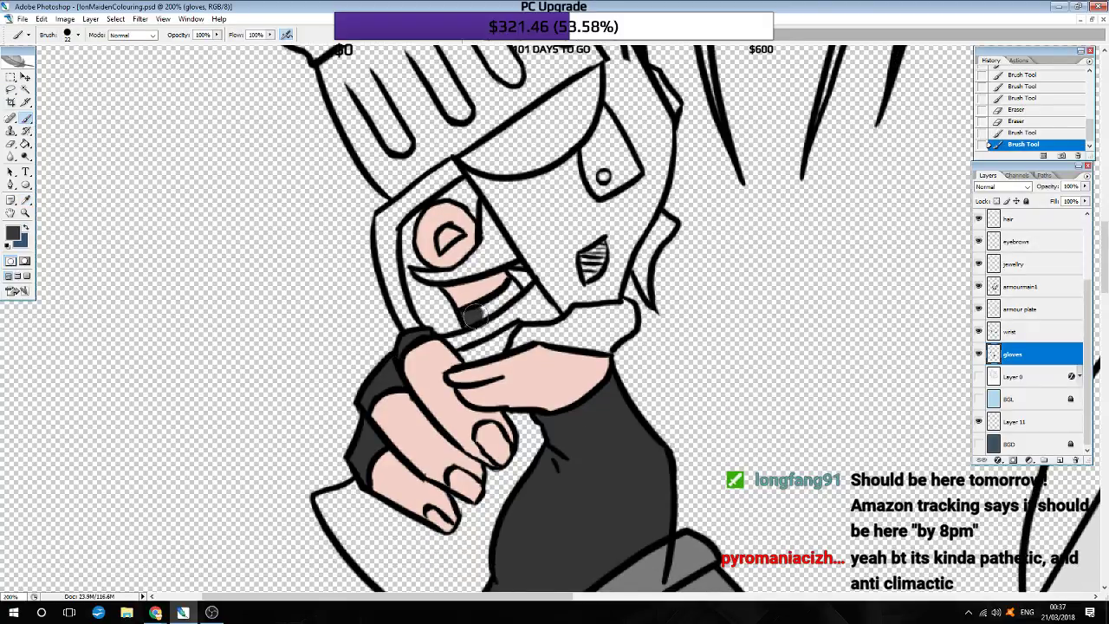
mouse_move(520, 283)
left_mouse_down()
mouse_move(491, 295)
mouse_move(490, 282)
left_mouse_up()
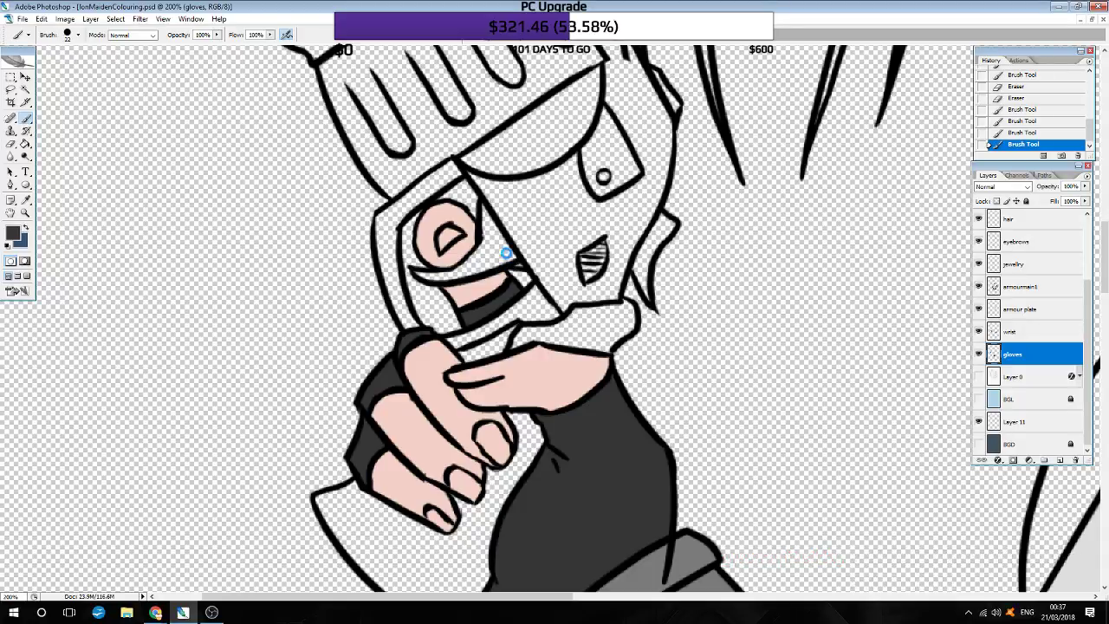
Step: Add a new layer named GERN below the gloves layer
left_click(1058, 462)
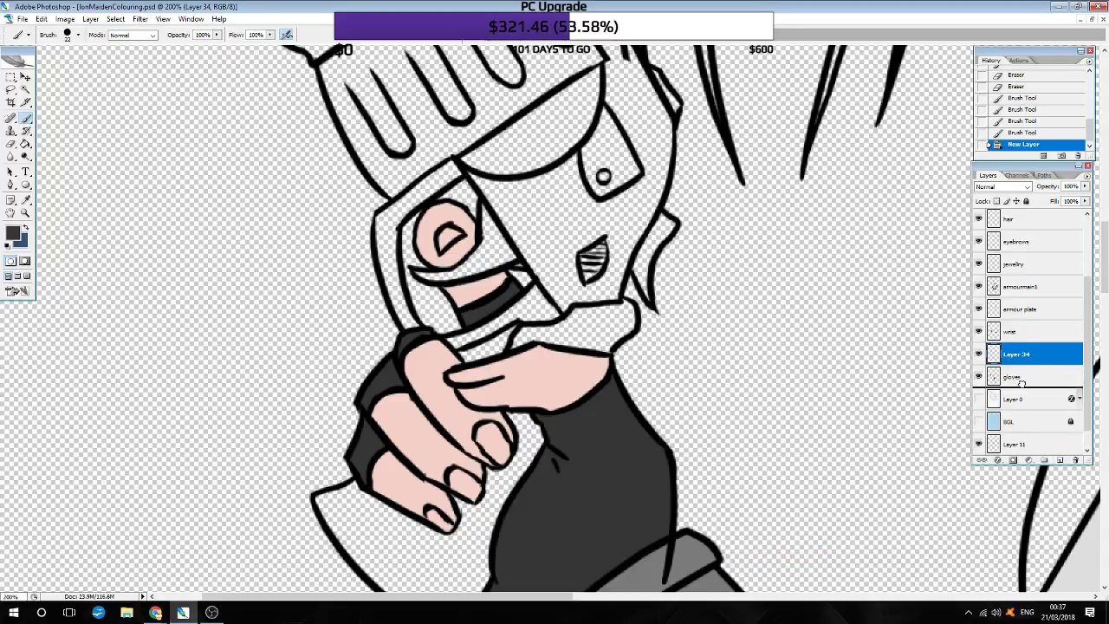
left_click_drag(1022, 384, 1020, 382)
double_click(1017, 376)
key("Return")
Step: Choose a light grey paint colour and show the dark BGD background layer
left_click(13, 232)
type("cacaca")
left_click(115, 403)
left_click(376, 358)
scroll(416, 399, "up", 3)
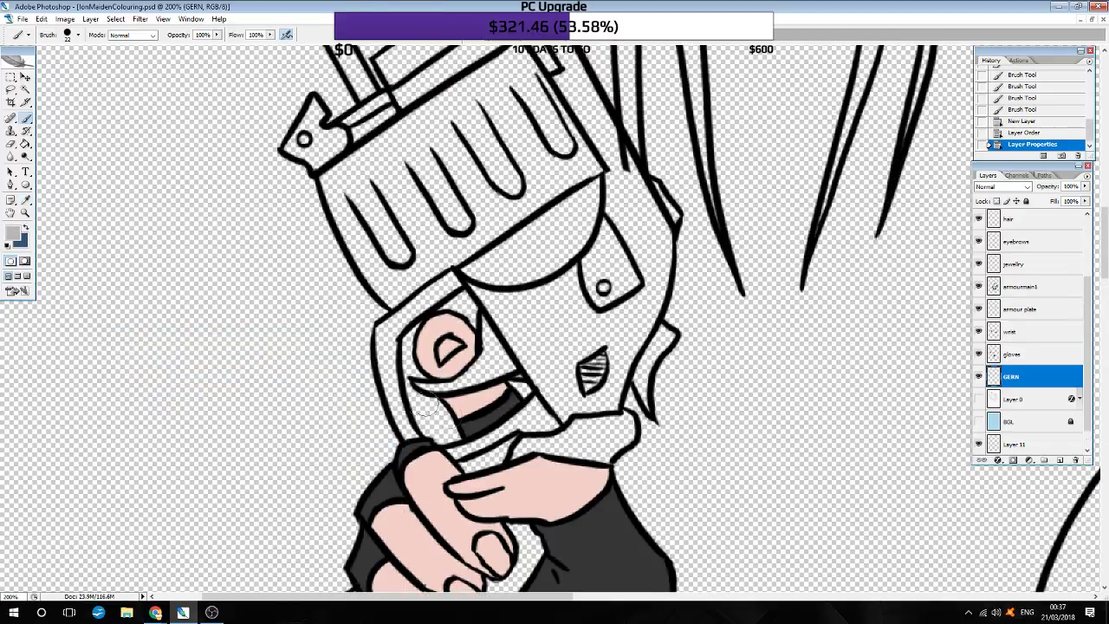
left_click_drag(407, 433, 394, 385)
scroll(1009, 442, "down", 1)
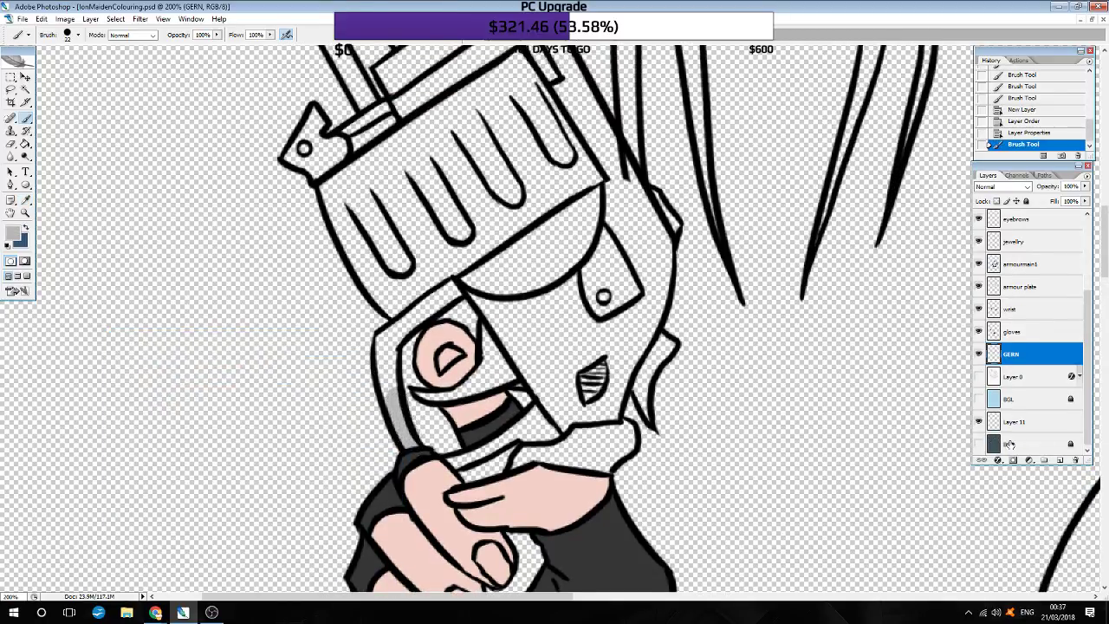
left_click(979, 443)
Step: Paint the frame's left edge, thumb area and lower edge light grey, erasing spills
mouse_move(404, 420)
left_mouse_down()
mouse_move(384, 348)
mouse_move(455, 289)
left_mouse_up()
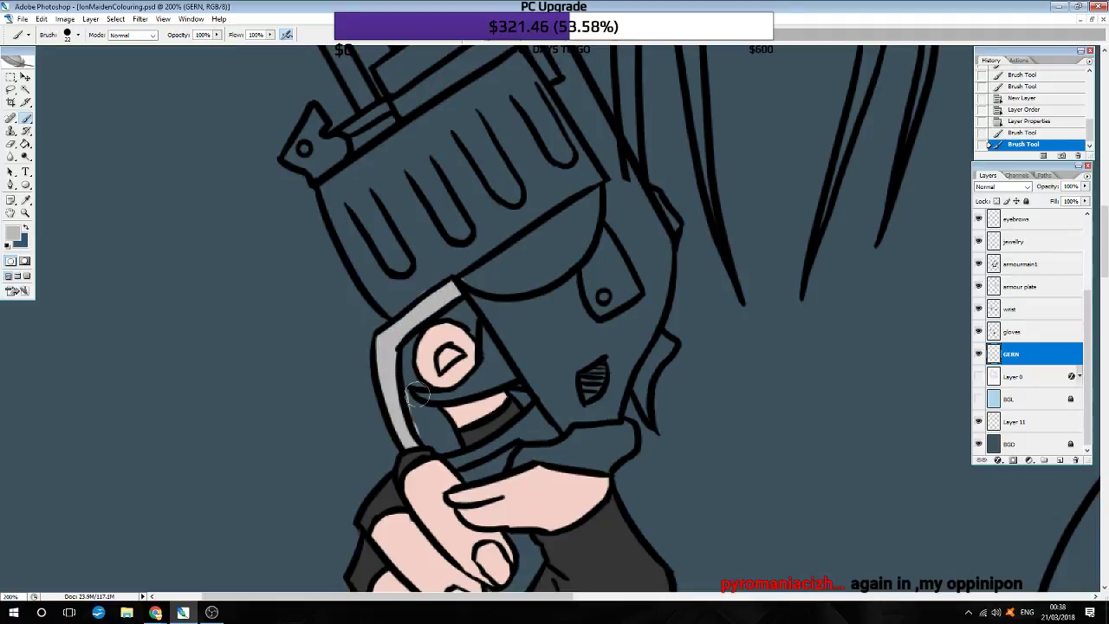
mouse_move(429, 396)
left_mouse_down()
mouse_move(505, 349)
mouse_move(498, 321)
mouse_move(530, 372)
mouse_move(527, 388)
left_mouse_up()
scroll(522, 433, "down", 2)
mouse_move(459, 406)
left_mouse_down()
mouse_move(511, 385)
mouse_move(546, 353)
mouse_move(530, 390)
mouse_move(536, 425)
mouse_move(568, 381)
left_mouse_up()
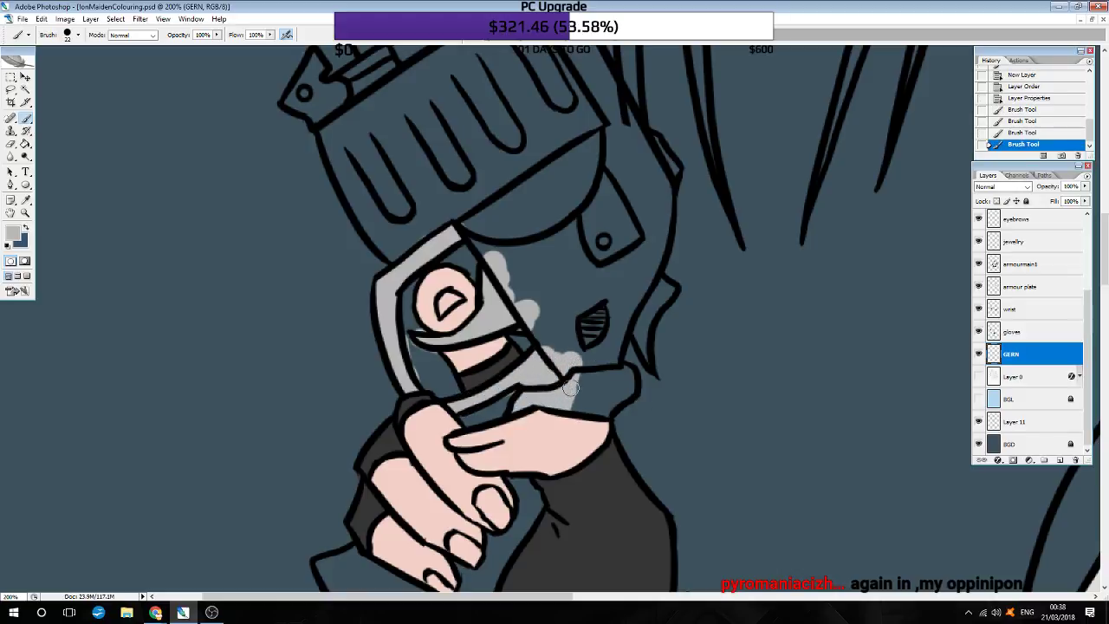
left_click_drag(572, 387, 499, 406)
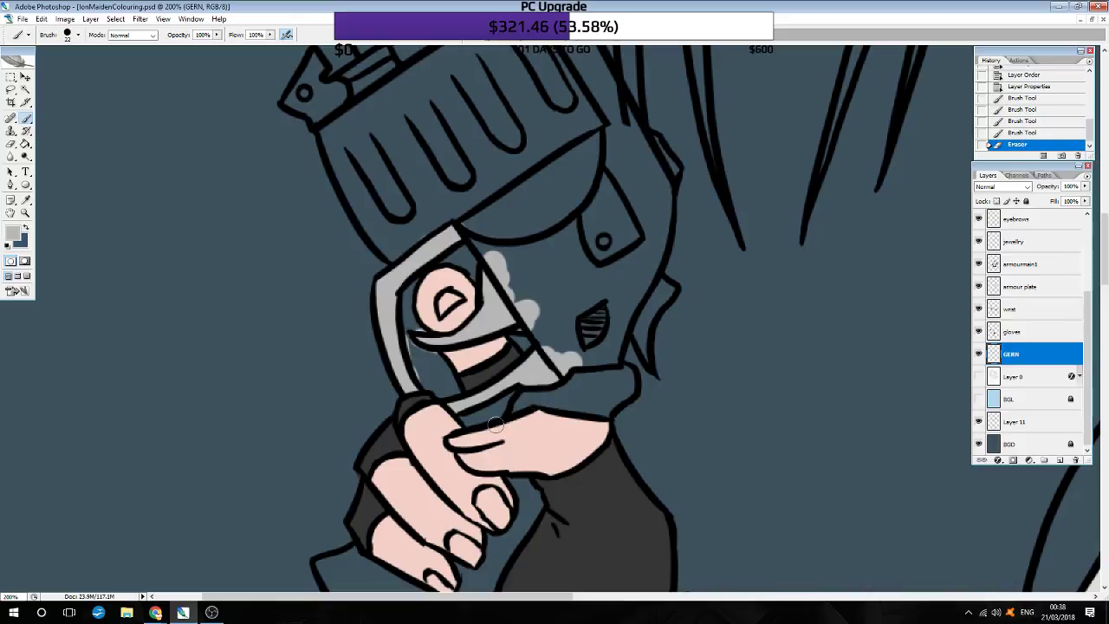
left_click(452, 292)
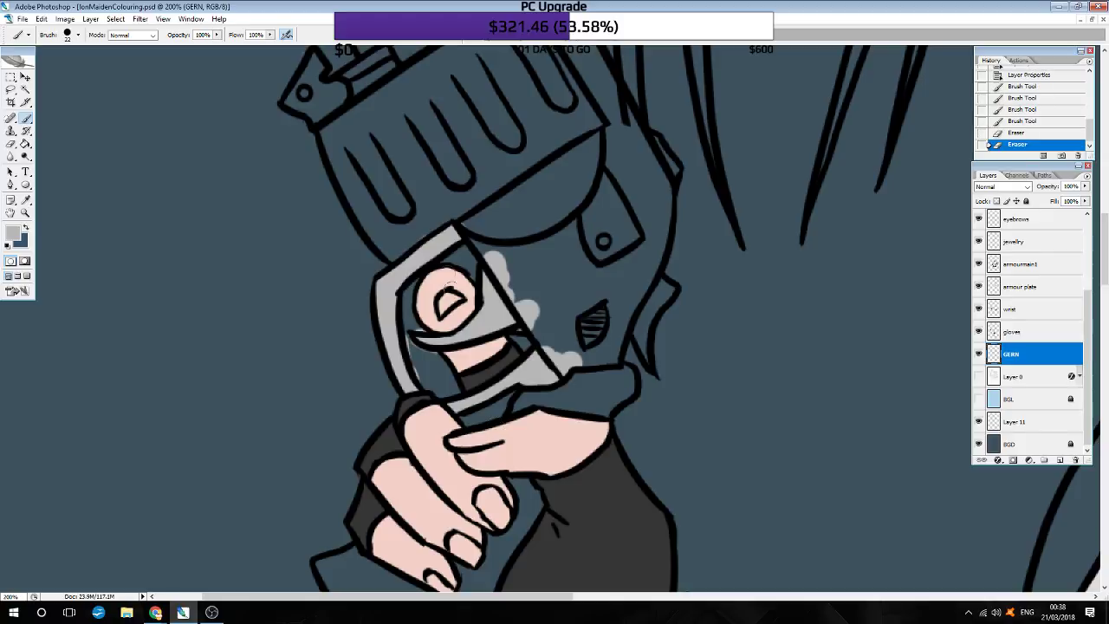
left_click(416, 324)
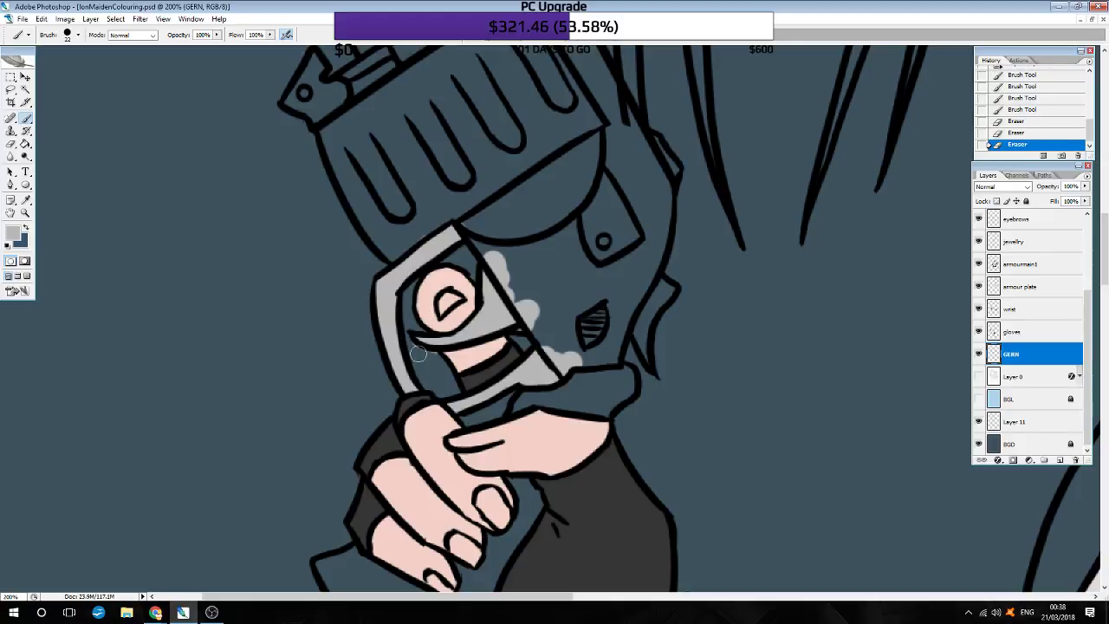
left_click(454, 362)
Step: Extend light grey down the gun's right side and across its upper body
mouse_move(459, 204)
left_mouse_down()
mouse_move(570, 340)
mouse_move(639, 353)
mouse_move(664, 290)
mouse_move(643, 262)
left_mouse_up()
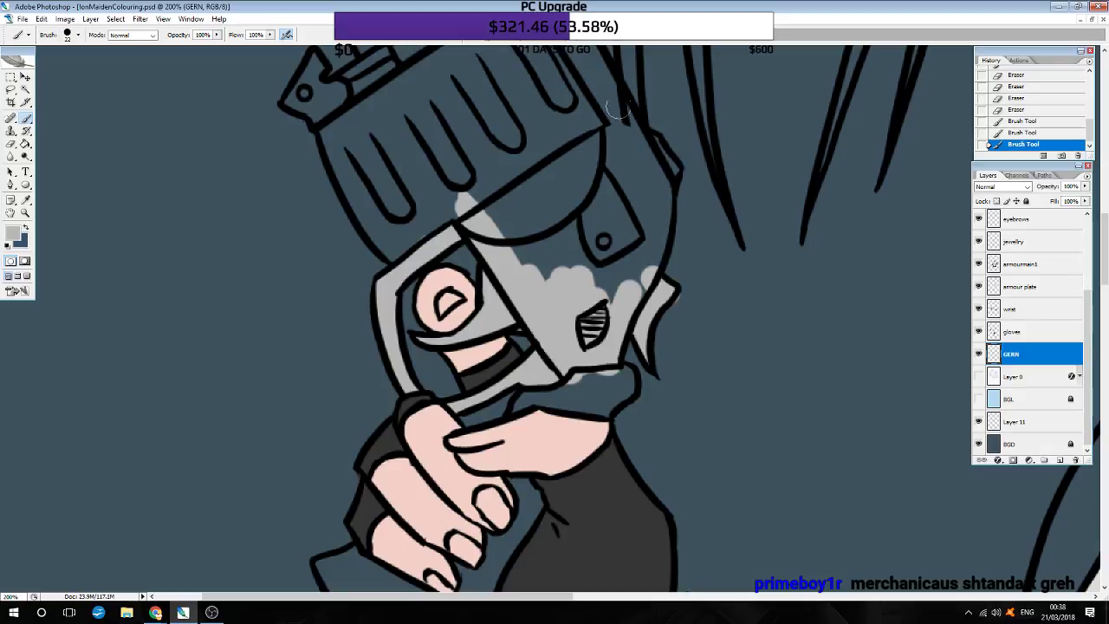
mouse_move(499, 206)
left_mouse_down()
mouse_move(517, 193)
mouse_move(496, 215)
left_mouse_up()
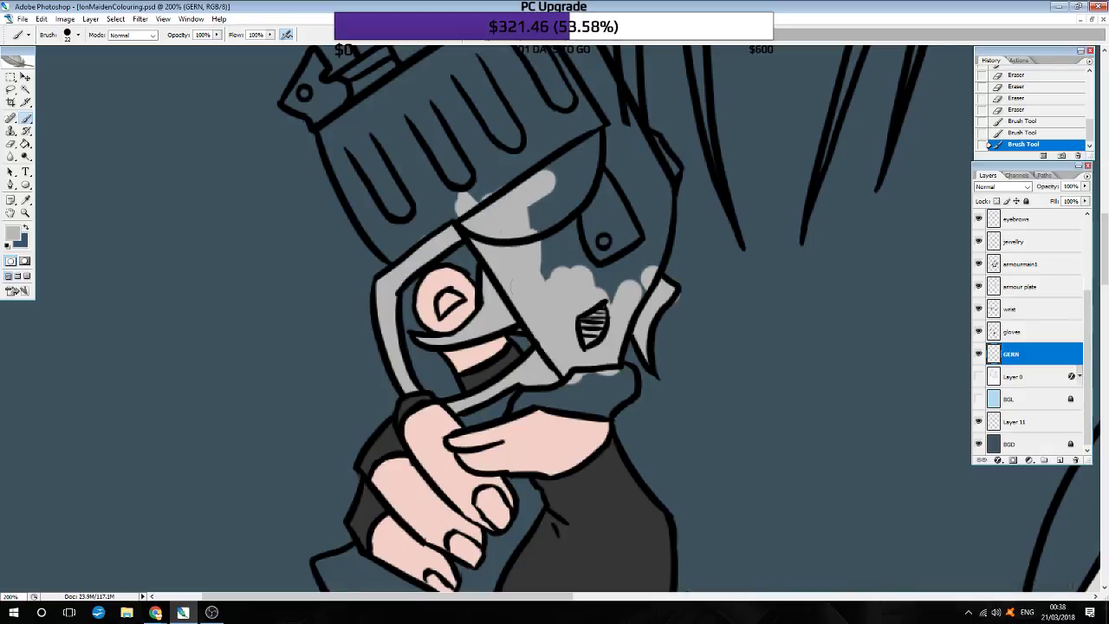
mouse_move(526, 200)
left_mouse_down()
mouse_move(576, 208)
mouse_move(640, 260)
mouse_move(635, 287)
mouse_move(666, 169)
mouse_move(651, 147)
mouse_move(641, 208)
mouse_move(590, 156)
left_mouse_up()
scroll(554, 260, "up", 2)
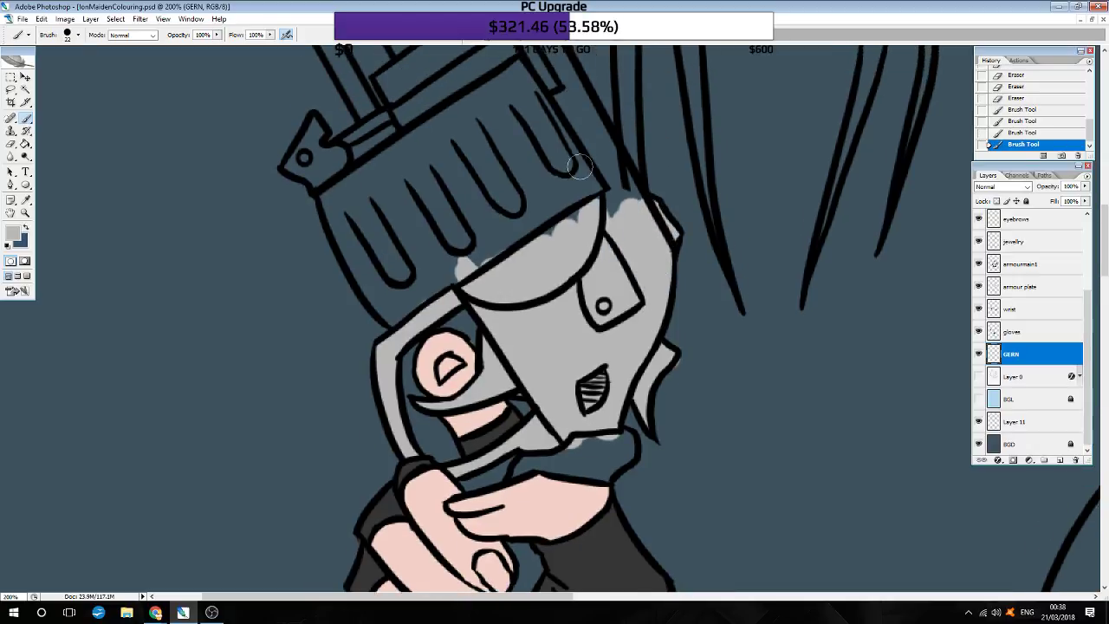
scroll(554, 260, "up", 2)
scroll(555, 260, "up", 2)
mouse_move(316, 251)
left_mouse_down()
mouse_move(295, 290)
mouse_move(325, 312)
mouse_move(353, 275)
mouse_move(416, 238)
mouse_move(360, 299)
mouse_move(346, 360)
mouse_move(390, 442)
mouse_move(434, 416)
mouse_move(407, 347)
mouse_move(377, 329)
mouse_move(397, 416)
left_mouse_up()
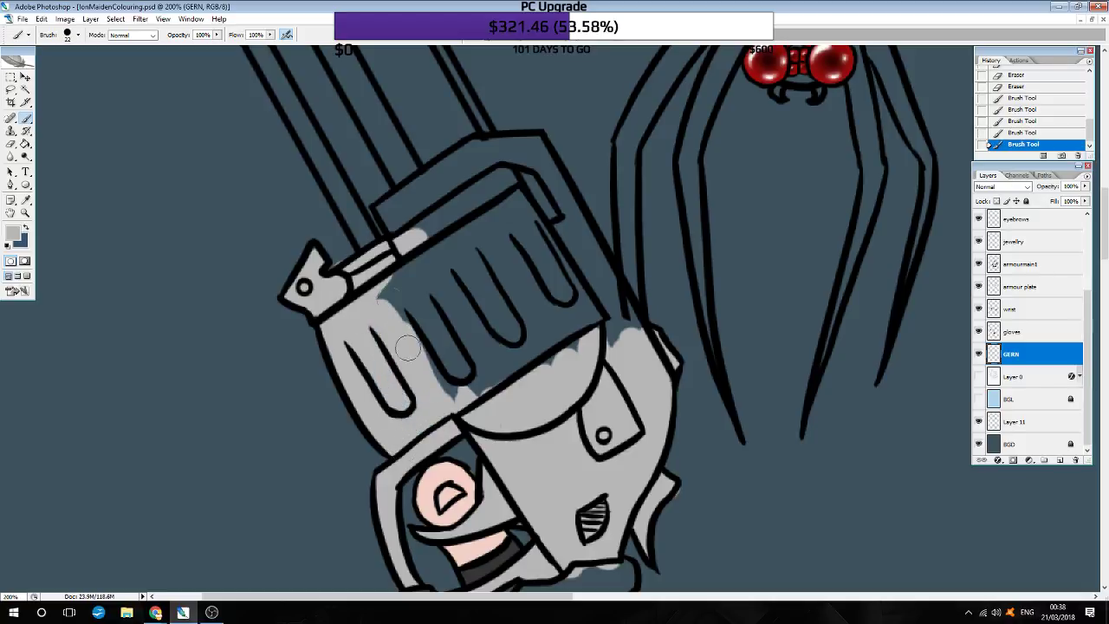
Step: Fill the cylinder area and the gun's top plate light grey
mouse_move(397, 347)
left_mouse_down()
mouse_move(441, 374)
mouse_move(468, 277)
mouse_move(503, 330)
mouse_move(546, 260)
mouse_move(590, 286)
left_mouse_up()
mouse_move(633, 333)
left_mouse_down()
mouse_move(589, 260)
mouse_move(552, 244)
left_mouse_up()
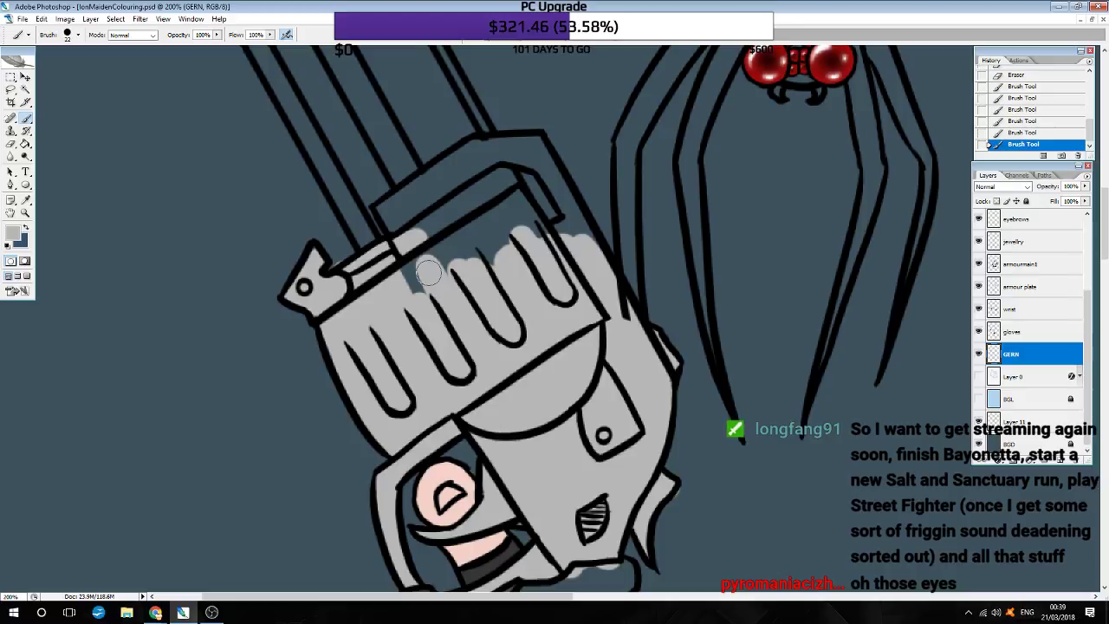
scroll(429, 272, "down", 1)
scroll(429, 272, "up", 1)
scroll(428, 272, "down", 1)
scroll(459, 330, "up", 1)
scroll(490, 386, "up", 1)
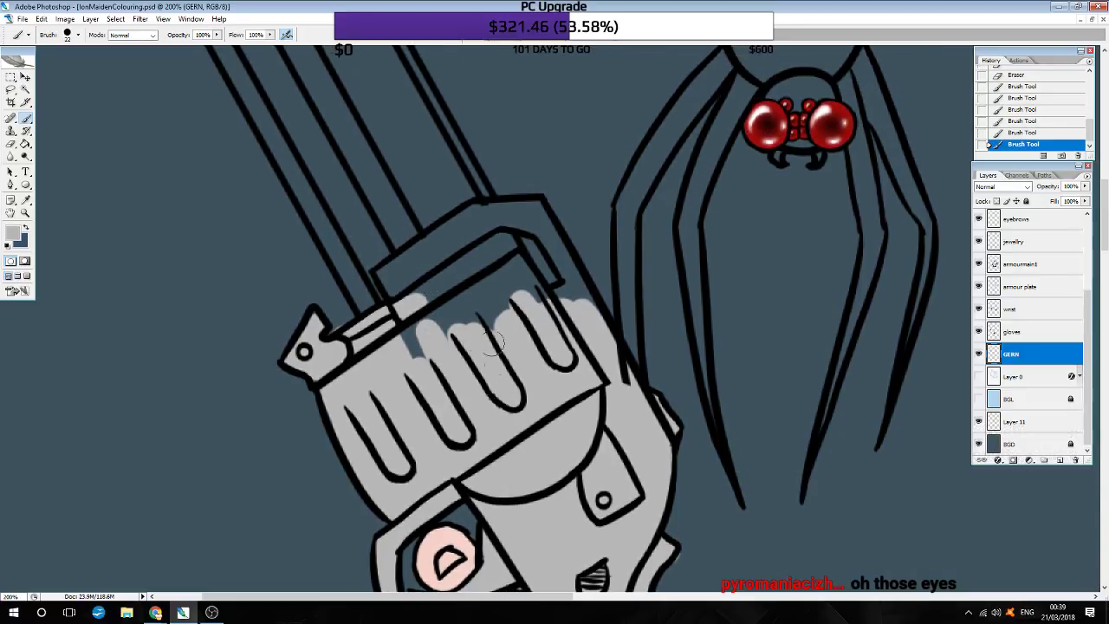
mouse_move(481, 338)
left_mouse_down()
mouse_move(468, 304)
mouse_move(520, 268)
mouse_move(397, 284)
mouse_move(403, 264)
mouse_move(477, 217)
mouse_move(524, 213)
left_mouse_up()
mouse_move(515, 303)
left_mouse_down()
mouse_move(533, 242)
mouse_move(568, 286)
mouse_move(545, 223)
mouse_move(451, 260)
mouse_move(421, 286)
left_mouse_up()
left_click_drag(481, 321, 507, 308)
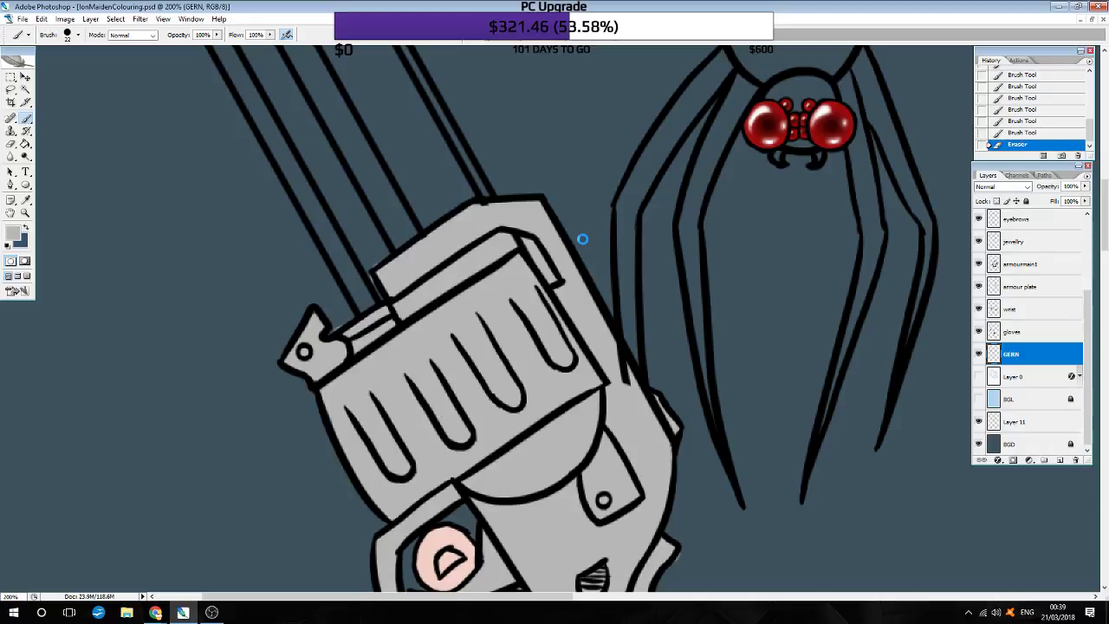
scroll(469, 231, "up", 5)
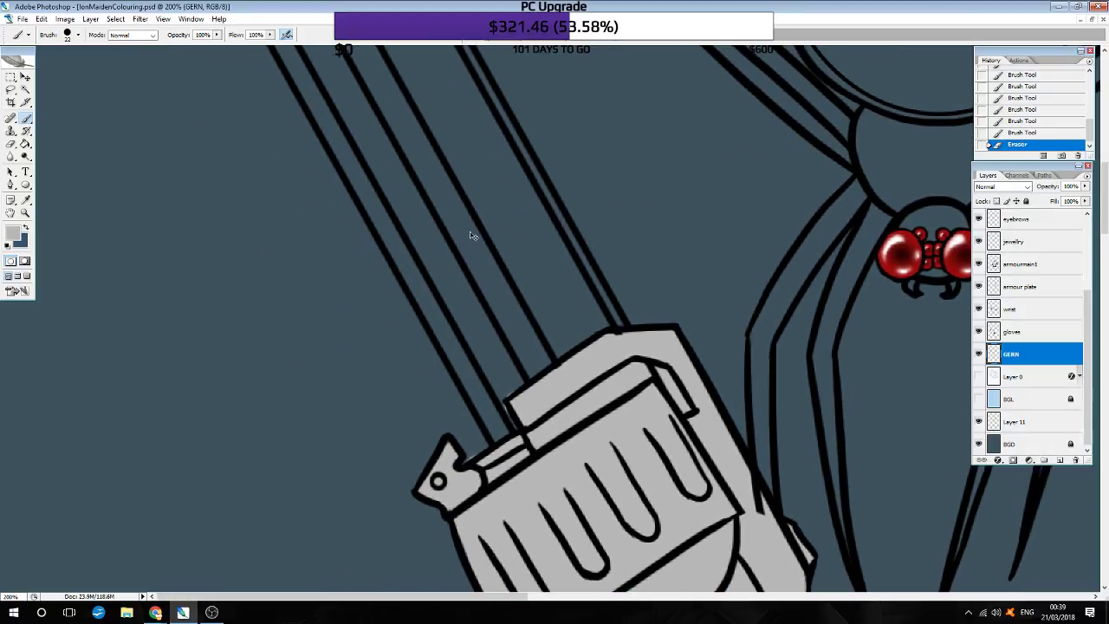
Step: Fill the barrel's strips and gaps light grey, erasing overspill on the barrel
mouse_move(471, 386)
left_mouse_down()
mouse_move(459, 329)
mouse_move(577, 407)
left_mouse_up()
scroll(576, 407, "down", 3)
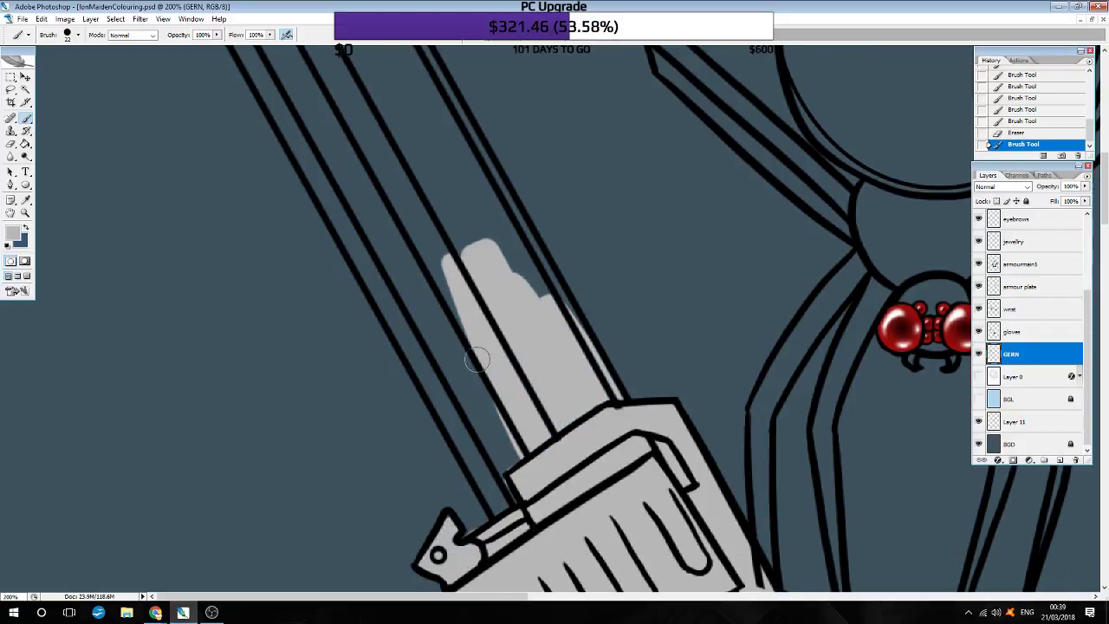
mouse_move(416, 295)
left_mouse_down()
mouse_move(403, 331)
mouse_move(485, 451)
mouse_move(503, 503)
mouse_move(459, 338)
left_mouse_up()
scroll(449, 362, "up", 3)
scroll(449, 362, "up", 3)
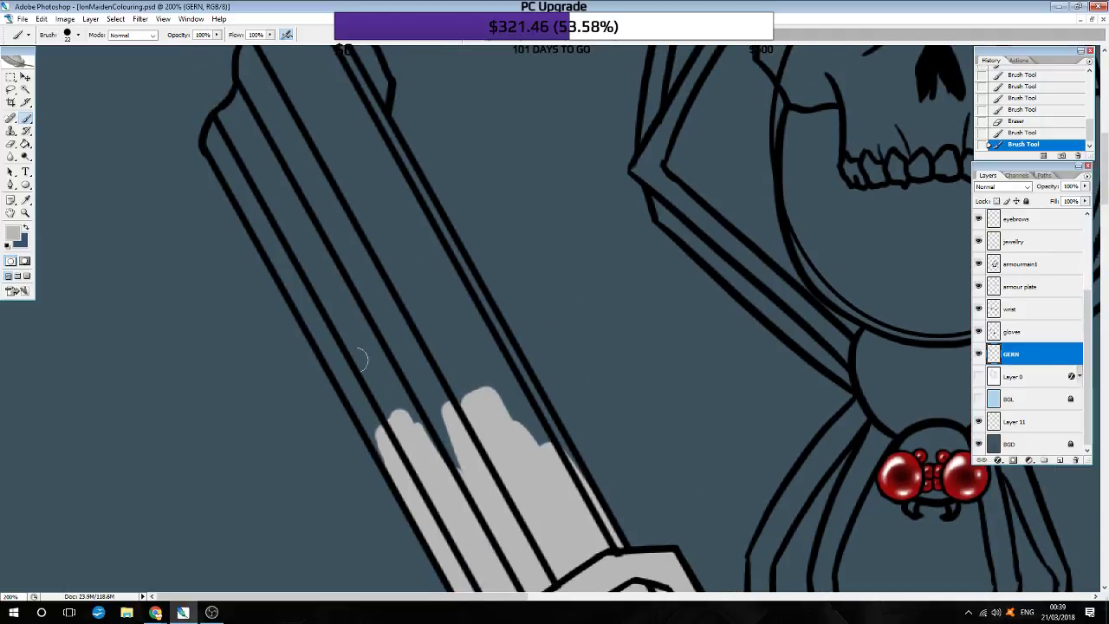
mouse_move(382, 451)
left_mouse_down()
mouse_move(299, 286)
mouse_move(390, 417)
left_mouse_up()
mouse_move(312, 268)
left_mouse_down()
mouse_move(407, 416)
mouse_move(381, 277)
mouse_move(451, 364)
mouse_move(520, 398)
mouse_move(545, 440)
left_mouse_up()
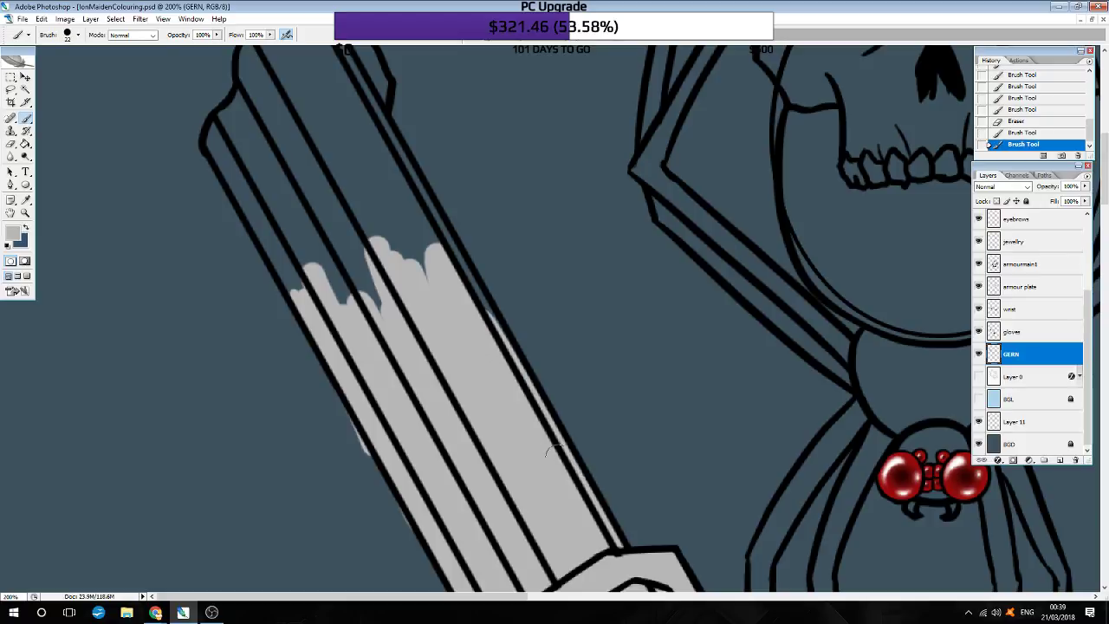
left_click_drag(594, 530, 545, 534)
left_click_drag(404, 540, 347, 449)
scroll(346, 449, "up", 3)
scroll(347, 449, "up", 3)
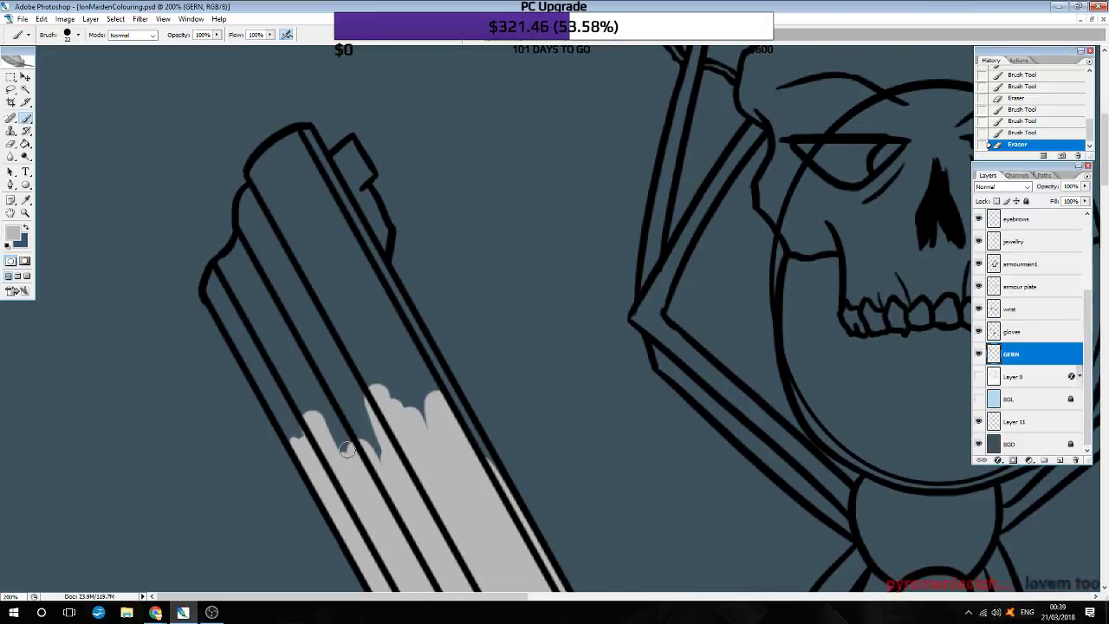
mouse_move(262, 181)
left_mouse_down()
mouse_move(256, 171)
mouse_move(308, 139)
mouse_move(334, 195)
mouse_move(360, 174)
mouse_move(346, 187)
mouse_move(377, 236)
mouse_move(373, 273)
mouse_move(251, 199)
mouse_move(251, 247)
mouse_move(216, 290)
mouse_move(255, 243)
mouse_move(280, 180)
mouse_move(339, 258)
mouse_move(368, 330)
mouse_move(386, 321)
mouse_move(422, 355)
left_mouse_up()
mouse_move(372, 256)
left_mouse_down()
mouse_move(463, 427)
mouse_move(320, 273)
left_mouse_up()
mouse_move(260, 303)
left_mouse_down()
mouse_move(252, 373)
mouse_move(227, 309)
left_mouse_up()
mouse_move(266, 377)
left_mouse_down()
mouse_move(308, 460)
mouse_move(251, 286)
mouse_move(346, 442)
mouse_move(320, 292)
left_mouse_up()
scroll(325, 312, "down", 1)
scroll(337, 362, "down", 2)
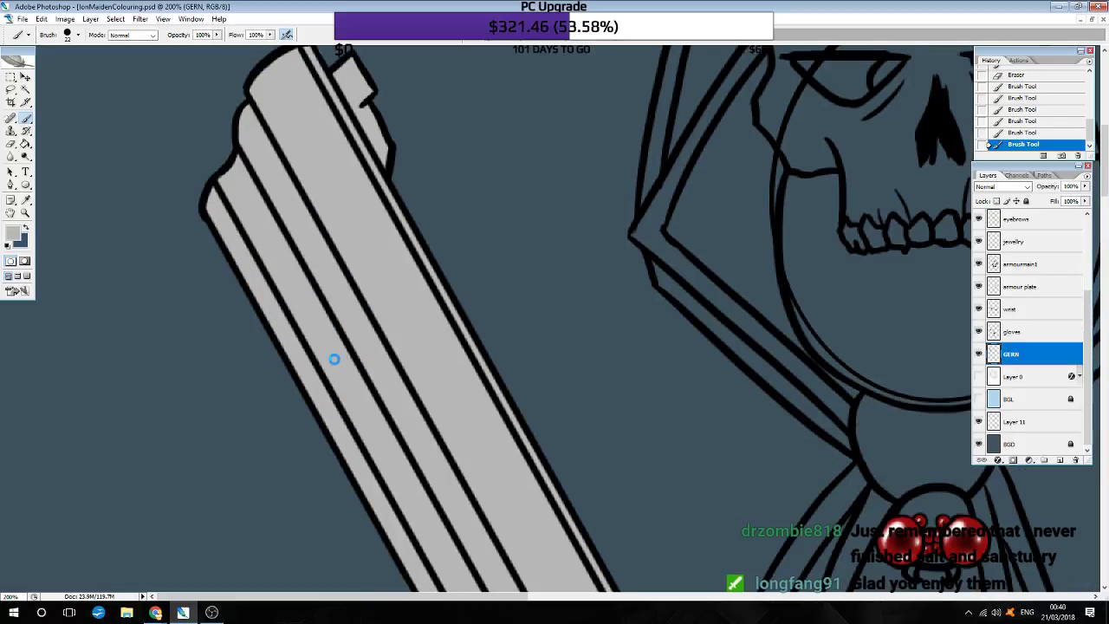
scroll(408, 364, "up", 3)
scroll(409, 364, "up", 1)
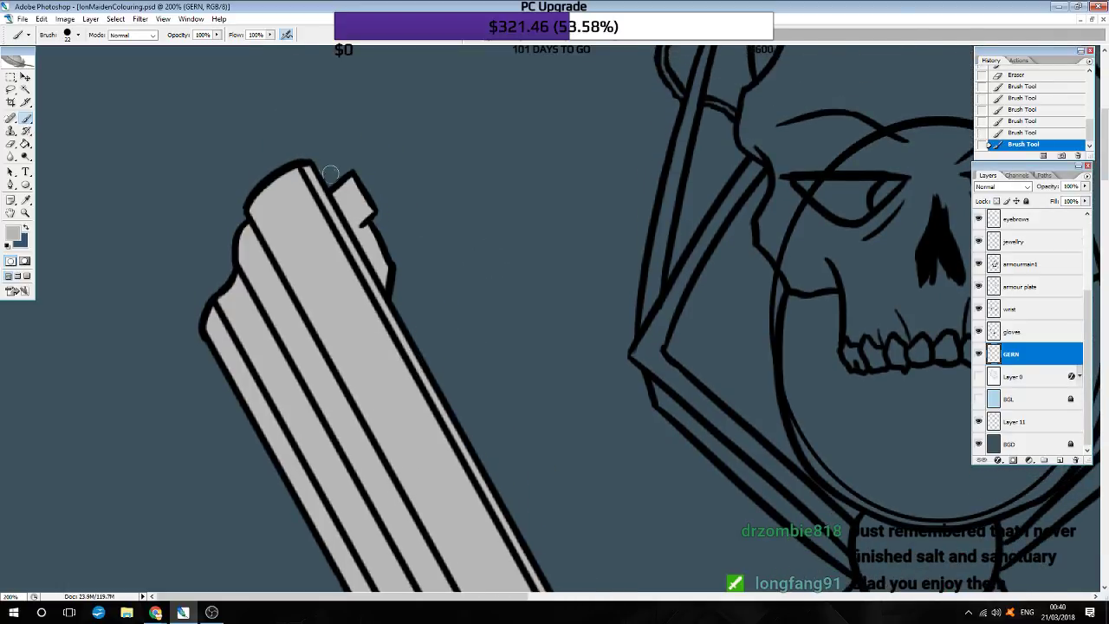
scroll(309, 136, "down", 3)
scroll(310, 136, "down", 5)
scroll(309, 136, "down", 2)
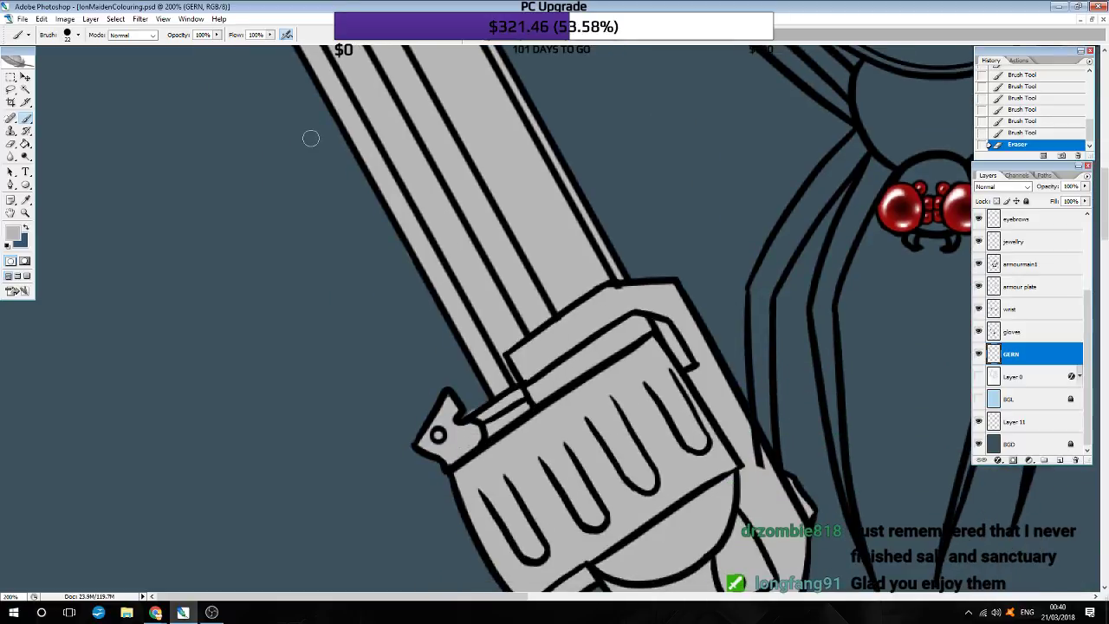
Step: Check the whole figure, then create a new empty layer
key("ctrl+minus")
scroll(311, 139, "down", 3)
scroll(310, 139, "down", 2)
key("ctrl+plus")
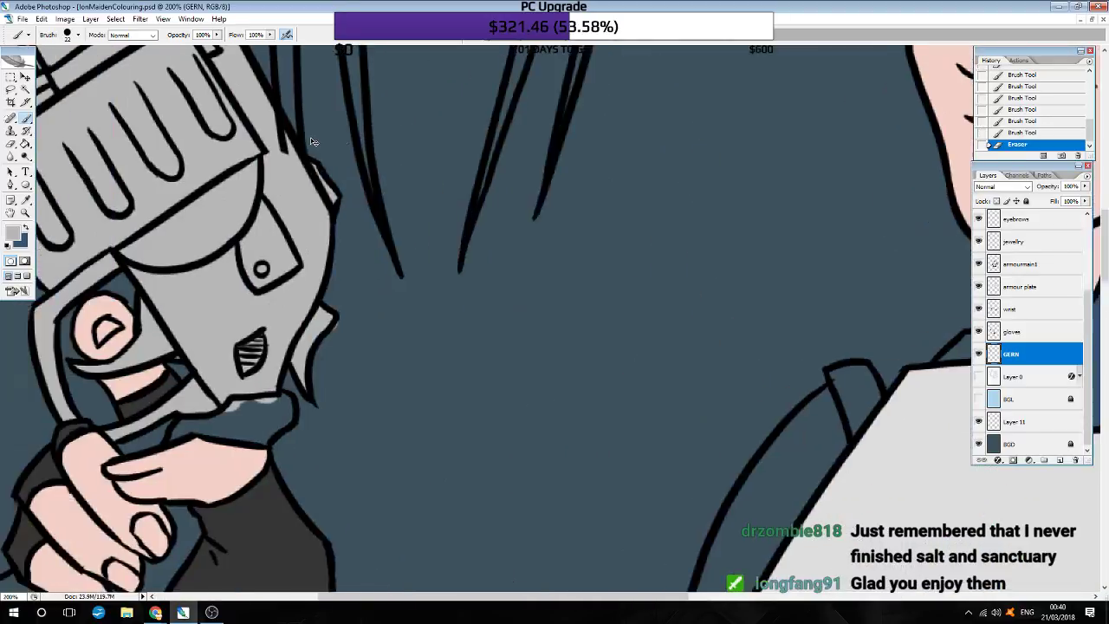
scroll(312, 140, "left", 3)
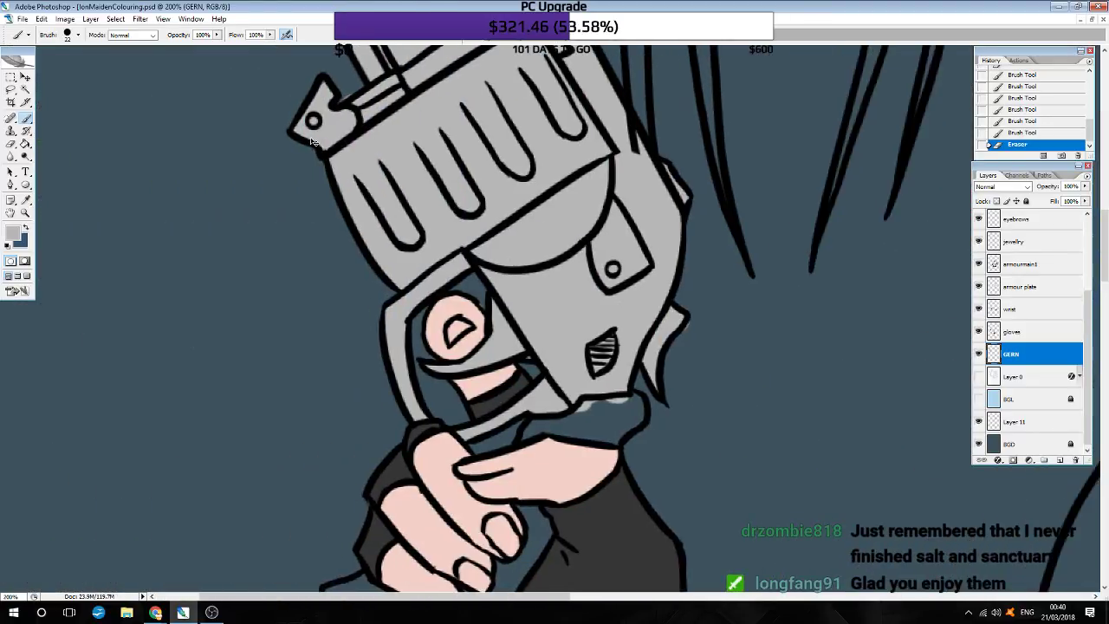
left_click(1059, 464)
Step: Name the new layer GERN HERNDLE below GERN and pick a dark grey paint colour
left_click_drag(1014, 354, 1015, 379)
type("GERN HANDLE")
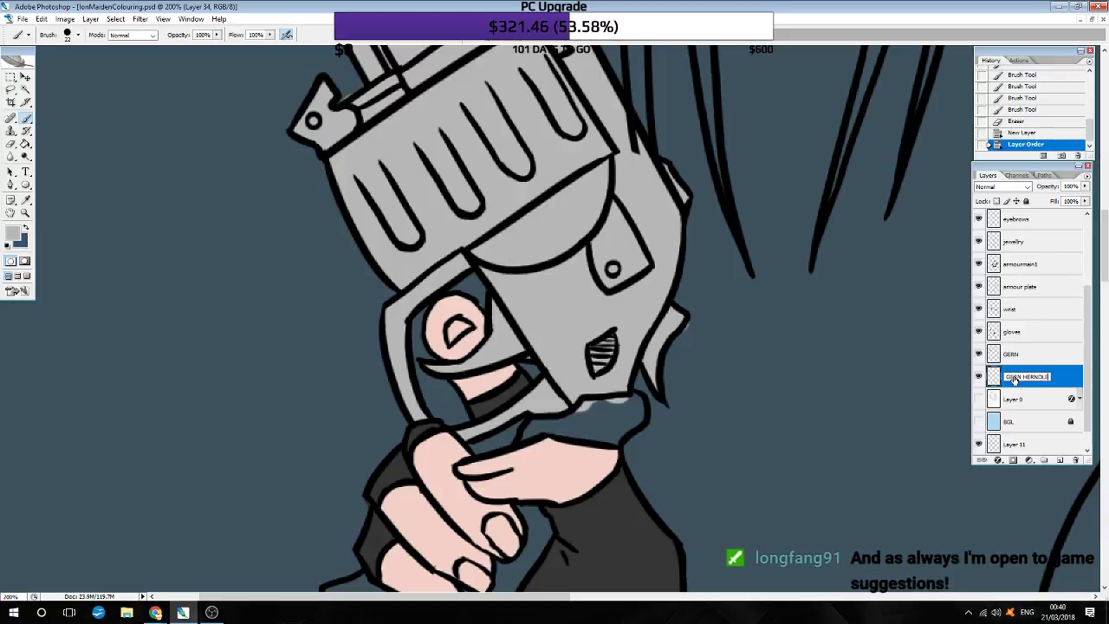
key("Return")
left_click(13, 234)
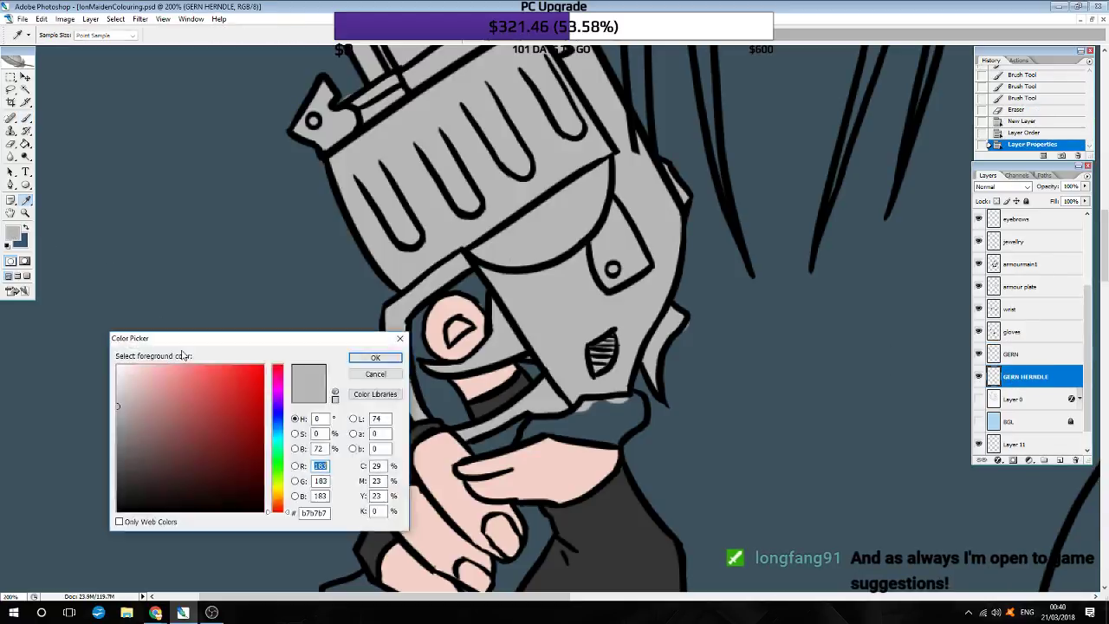
left_click(118, 473)
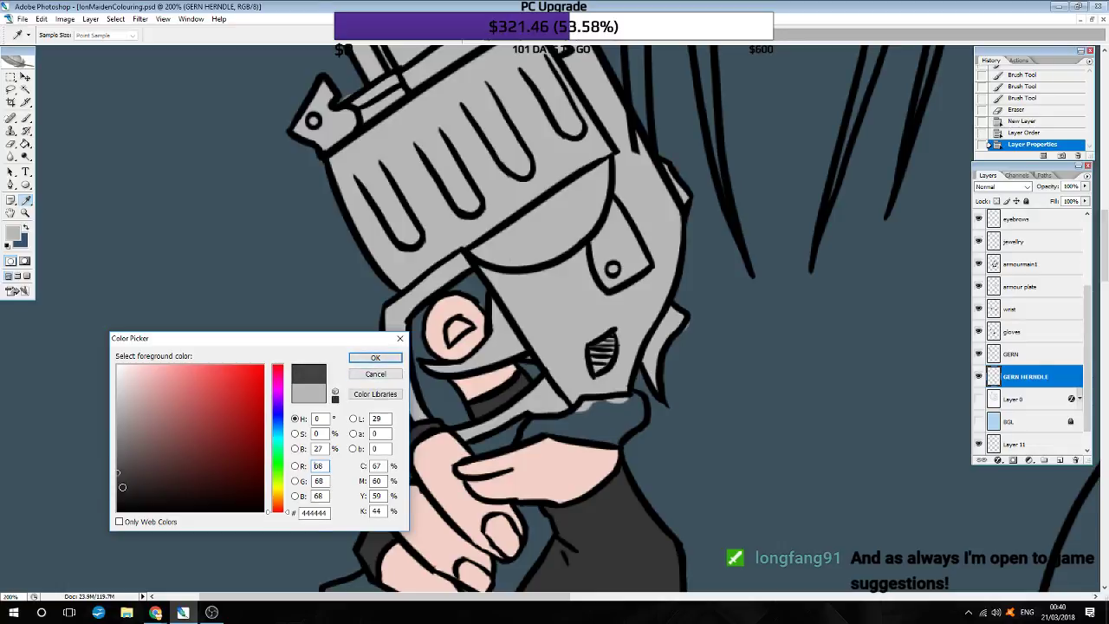
left_click(376, 358)
key("b")
scroll(605, 387, "down", 2)
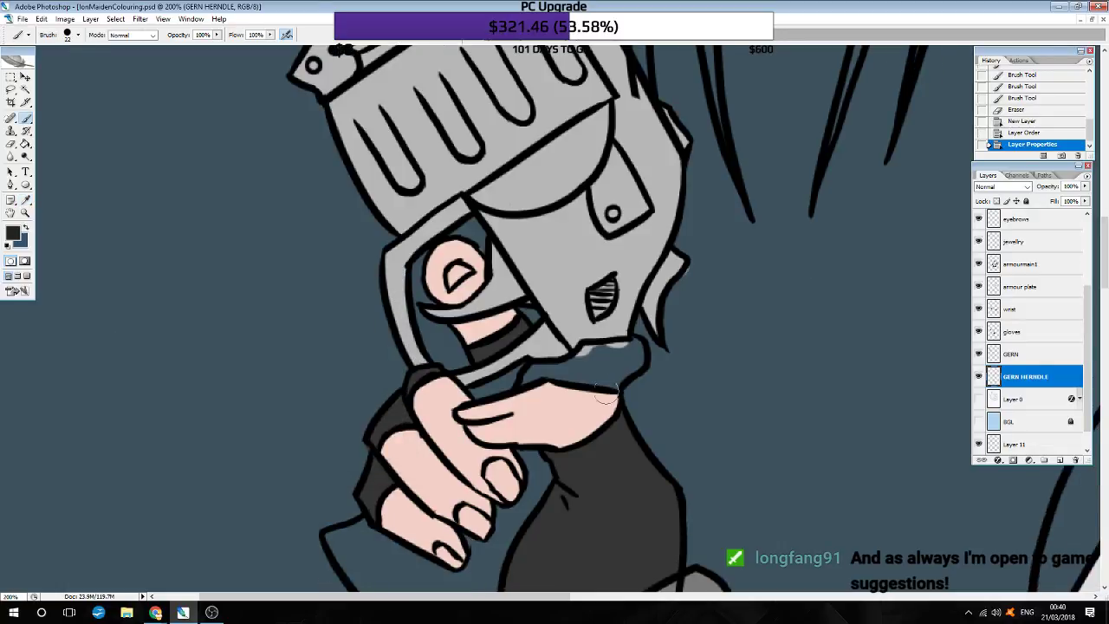
Step: Paint the glove cuff below the fingers near-black, darkening the colour midway
left_click_drag(464, 413, 611, 375)
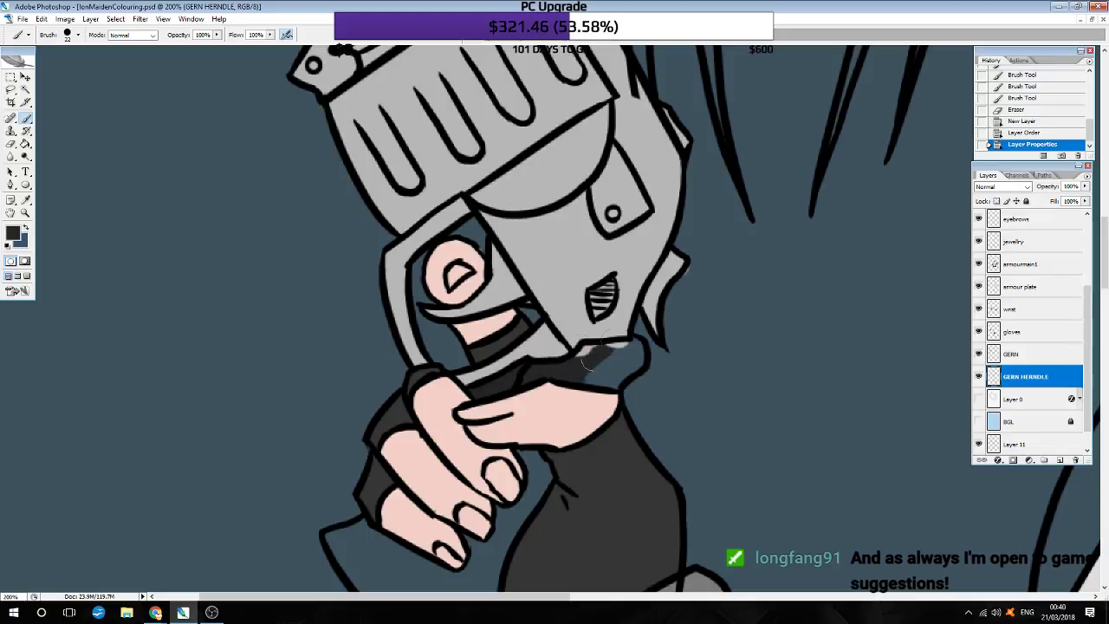
left_click_drag(611, 374, 628, 346)
left_click(12, 230)
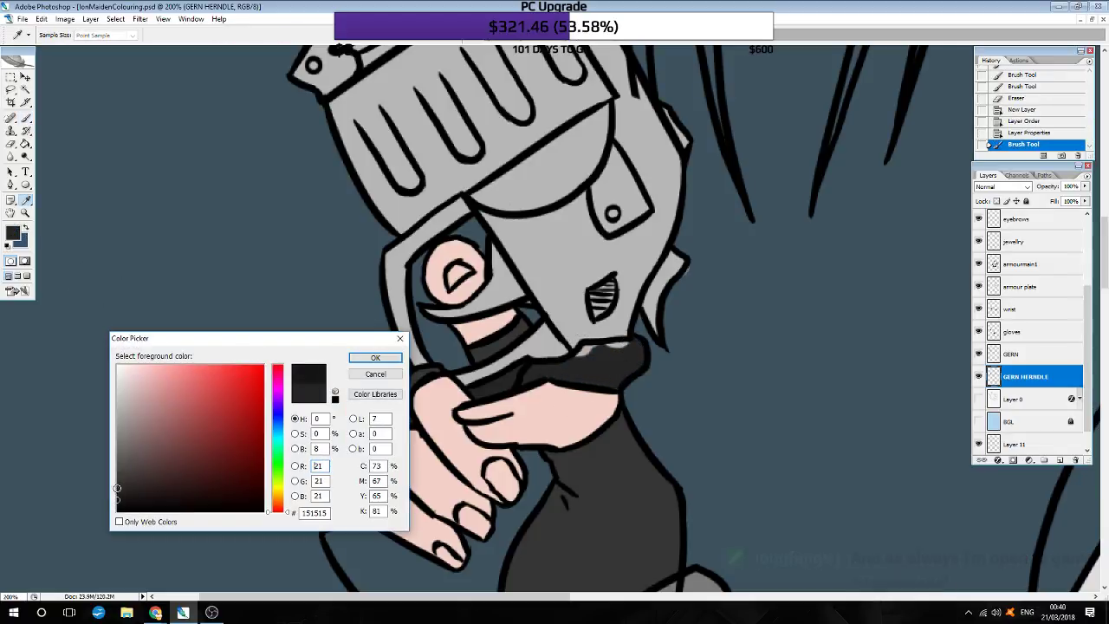
left_click(376, 358)
left_click_drag(468, 408, 534, 369)
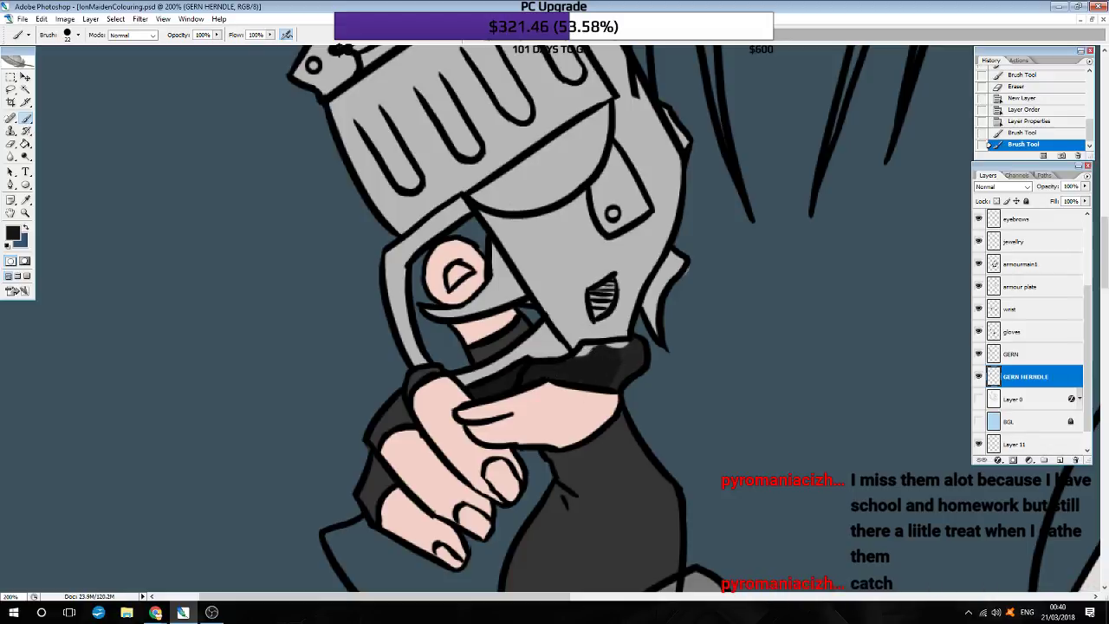
left_click_drag(617, 347, 539, 343)
scroll(381, 450, "down", 2)
scroll(351, 459, "down", 2)
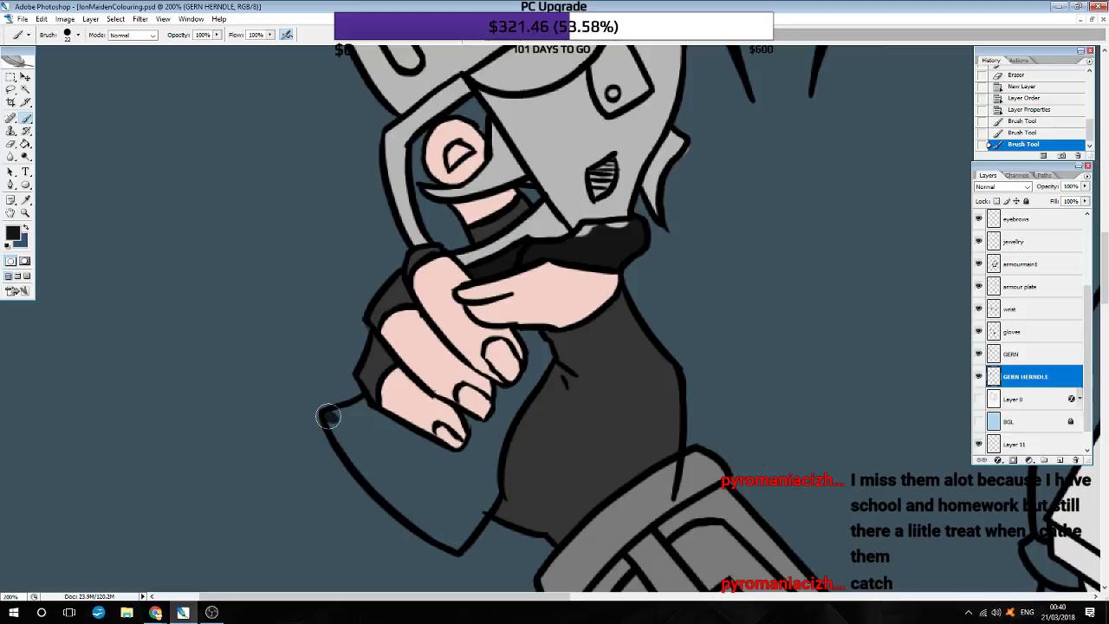
mouse_move(328, 417)
left_mouse_down()
mouse_move(346, 417)
mouse_move(372, 469)
mouse_move(453, 540)
mouse_move(488, 490)
mouse_move(481, 451)
mouse_move(528, 356)
mouse_move(468, 425)
mouse_move(380, 442)
mouse_move(396, 401)
mouse_move(422, 483)
mouse_move(481, 433)
mouse_move(446, 495)
mouse_move(424, 489)
left_mouse_up()
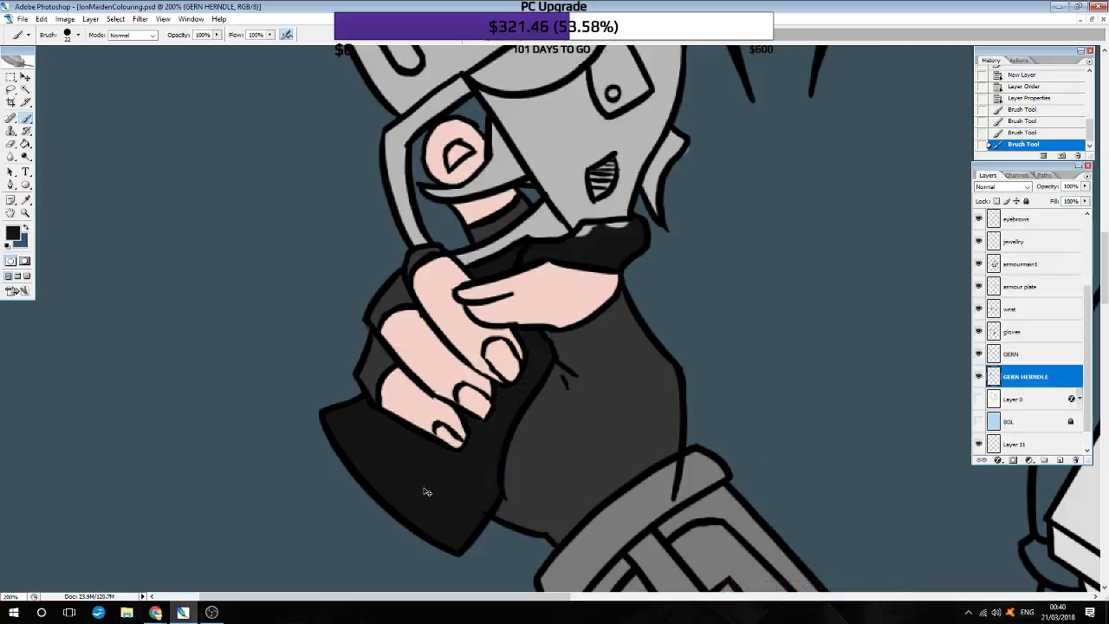
Step: Inspect the chest armour and shoulder pad, then create a new empty layer
key("ctrl+minus")
key("ctrl+minus")
key("ctrl+minus")
scroll(424, 489, "down", 2)
scroll(423, 489, "down", 2)
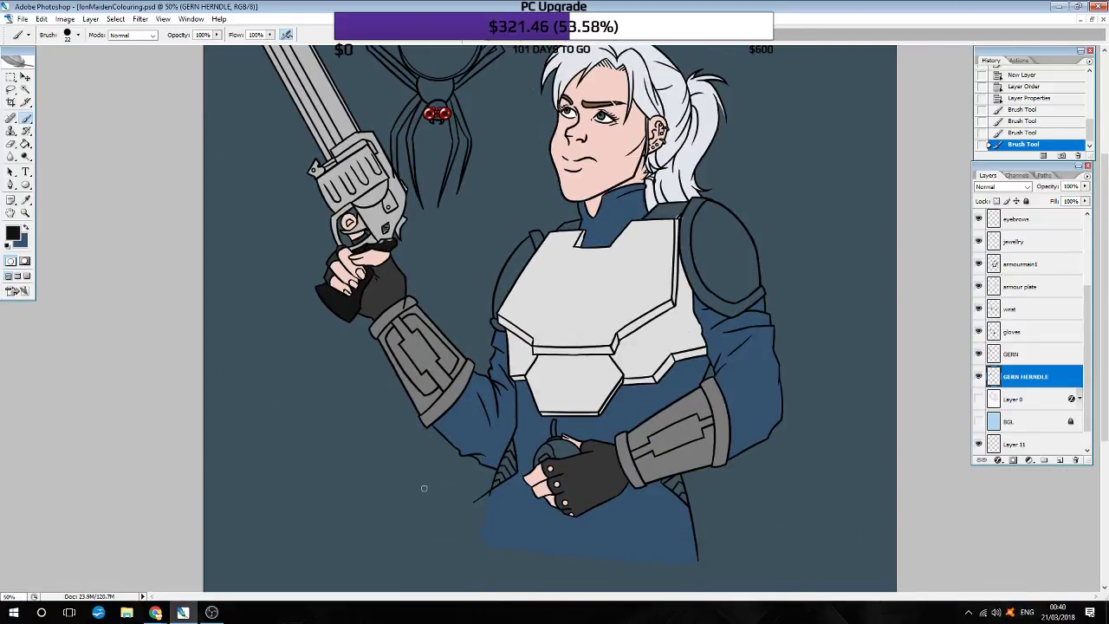
key("ctrl+plus")
scroll(451, 464, "down", 2)
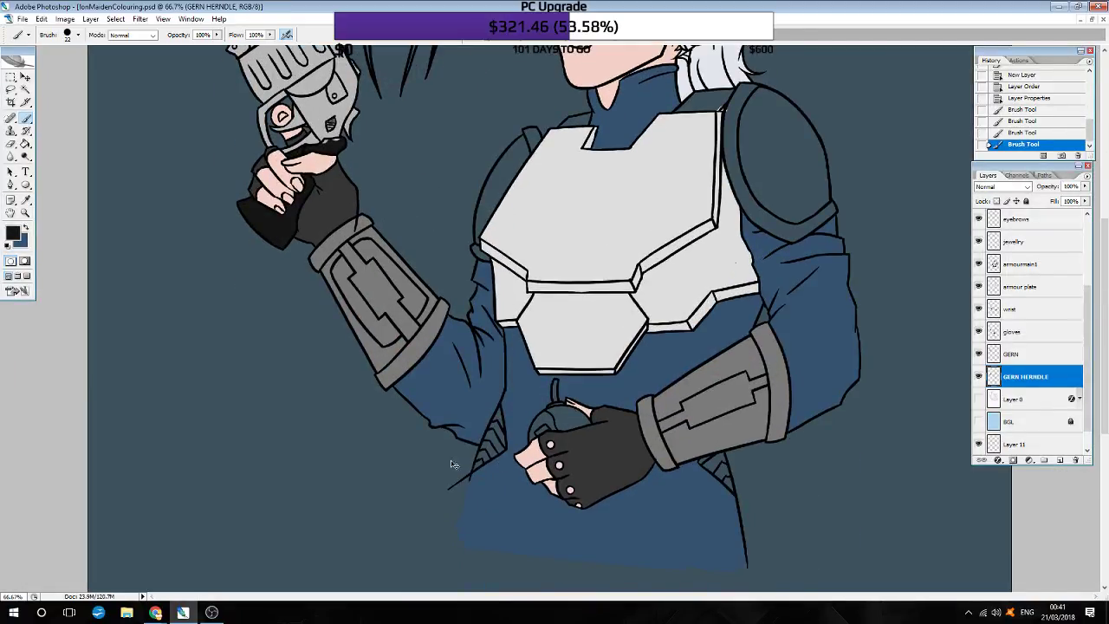
left_click(156, 612)
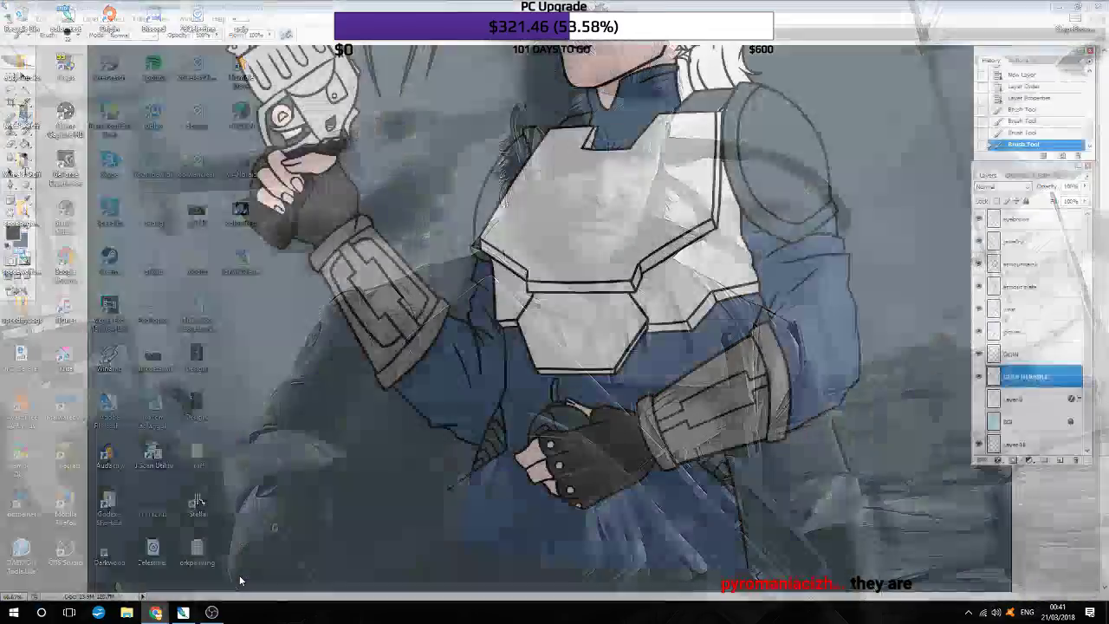
left_click(172, 582)
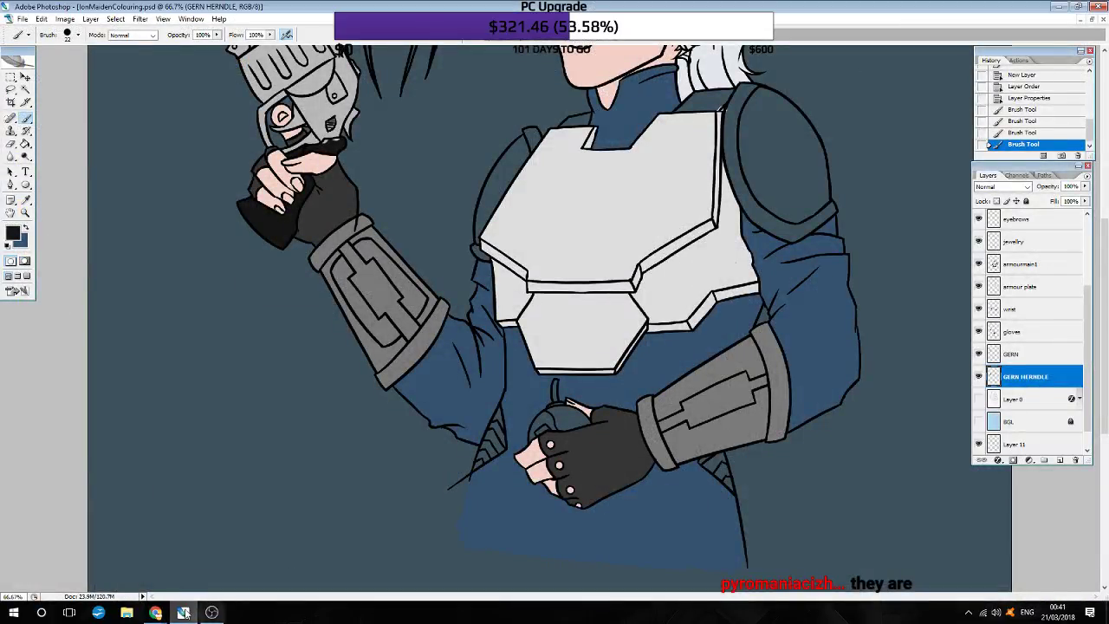
scroll(518, 155, "up", 3)
scroll(519, 155, "up", 3)
key("ctrl+plus")
key("ctrl+plus")
scroll(494, 152, "right", 5)
key("ctrl+minus")
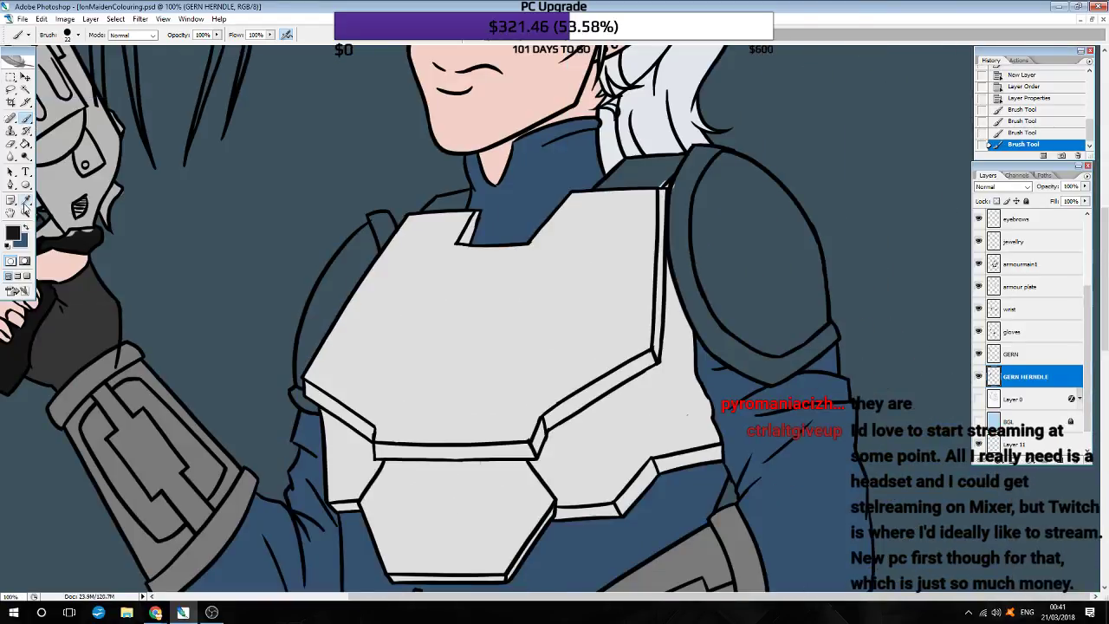
key("i")
key("ctrl+plus")
scroll(738, 546, "right", 3)
scroll(780, 502, "up", 2)
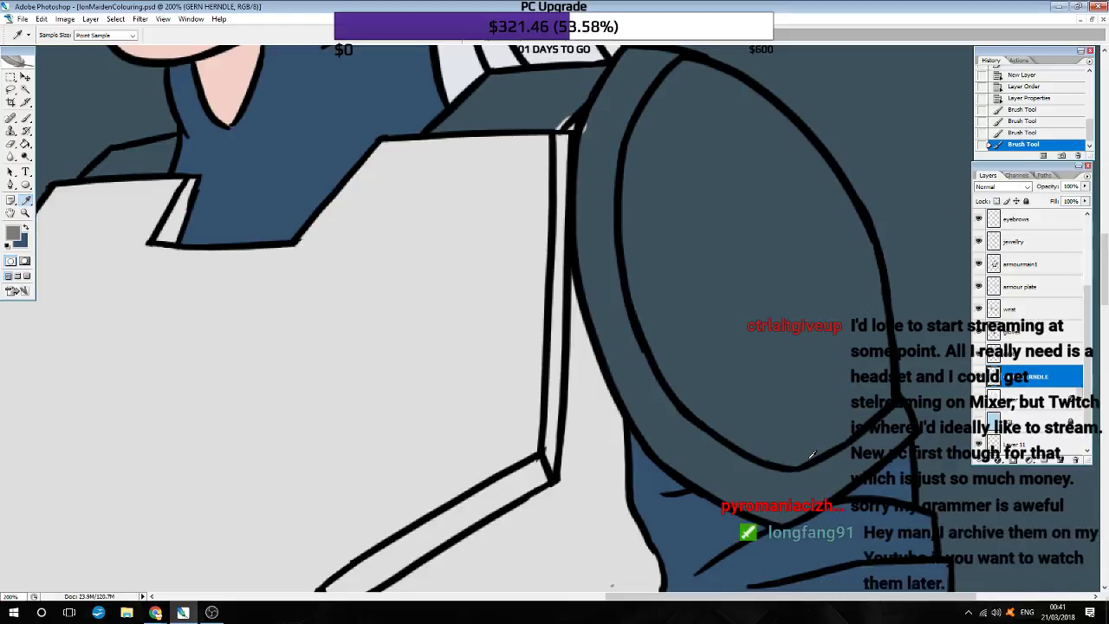
scroll(921, 422, "up", 2)
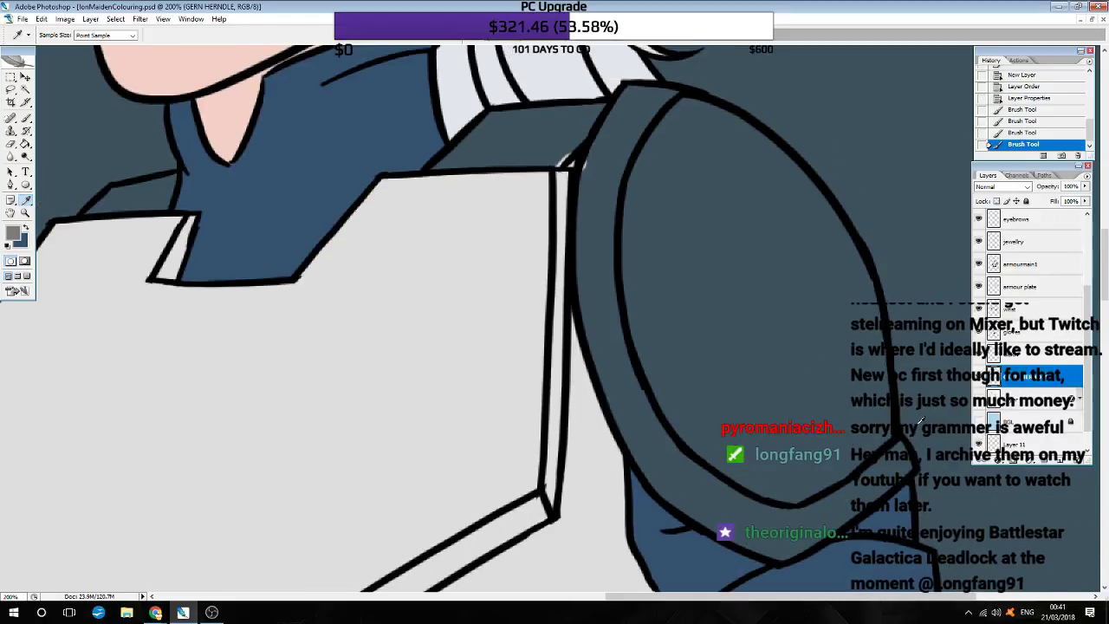
left_click(1055, 461)
Step: Name the layer pauldrons below GERN HERNDLE and paint the pad rim's left edge grey
left_click_drag(1026, 378, 1017, 403)
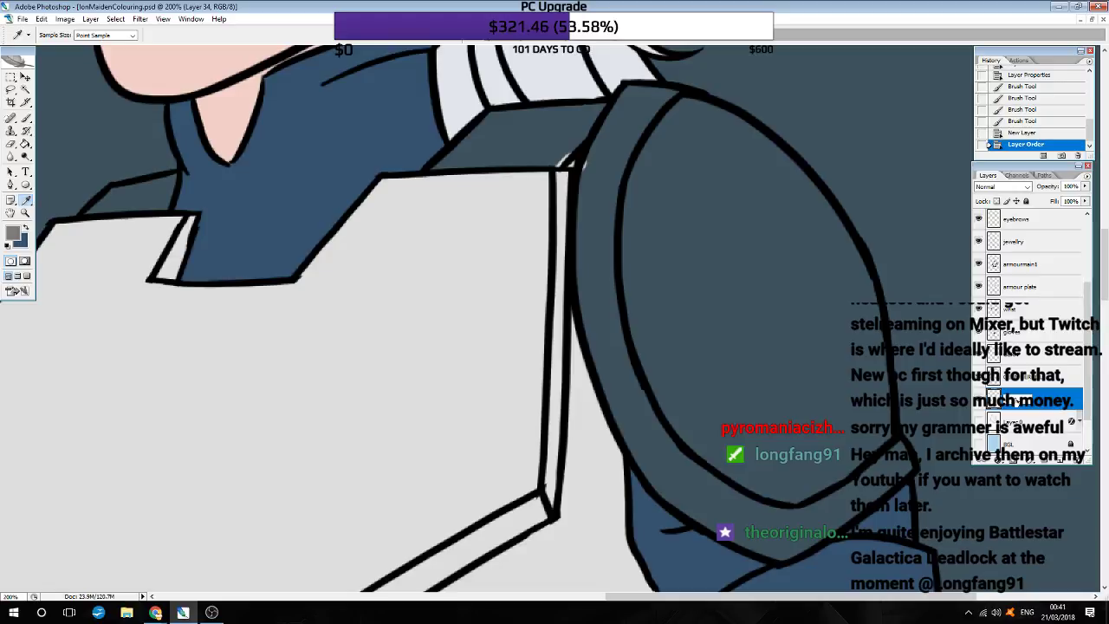
type("pauldrons")
key("Return")
scroll(938, 387, "up", 3)
scroll(939, 388, "up", 1)
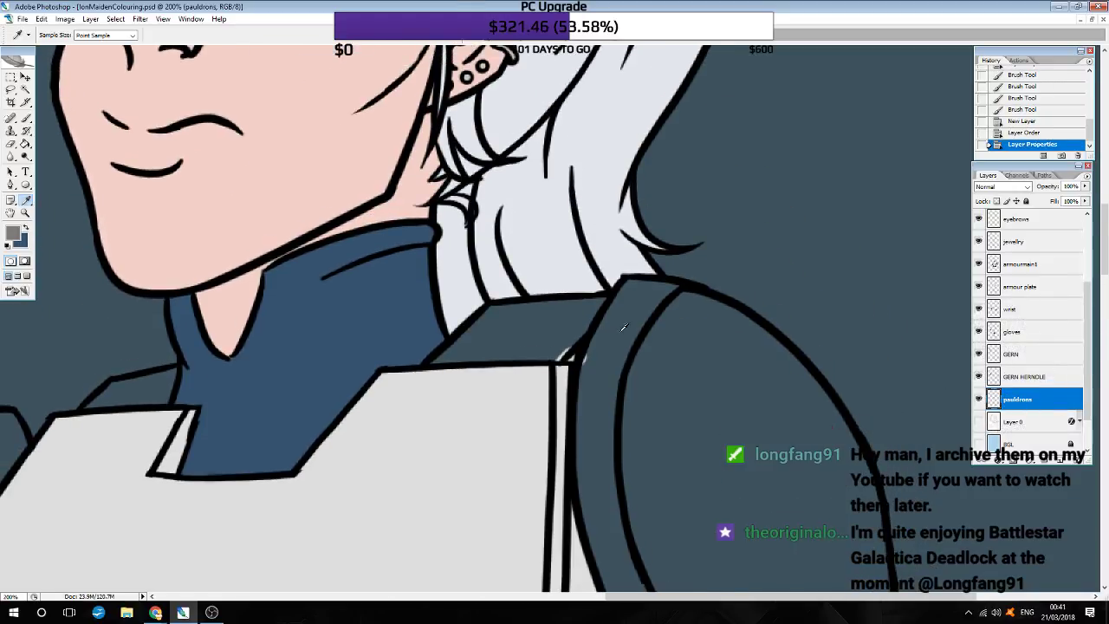
left_click(26, 121)
mouse_move(598, 345)
left_mouse_down()
mouse_move(589, 430)
mouse_move(637, 291)
mouse_move(600, 392)
left_mouse_up()
scroll(598, 346, "down", 5)
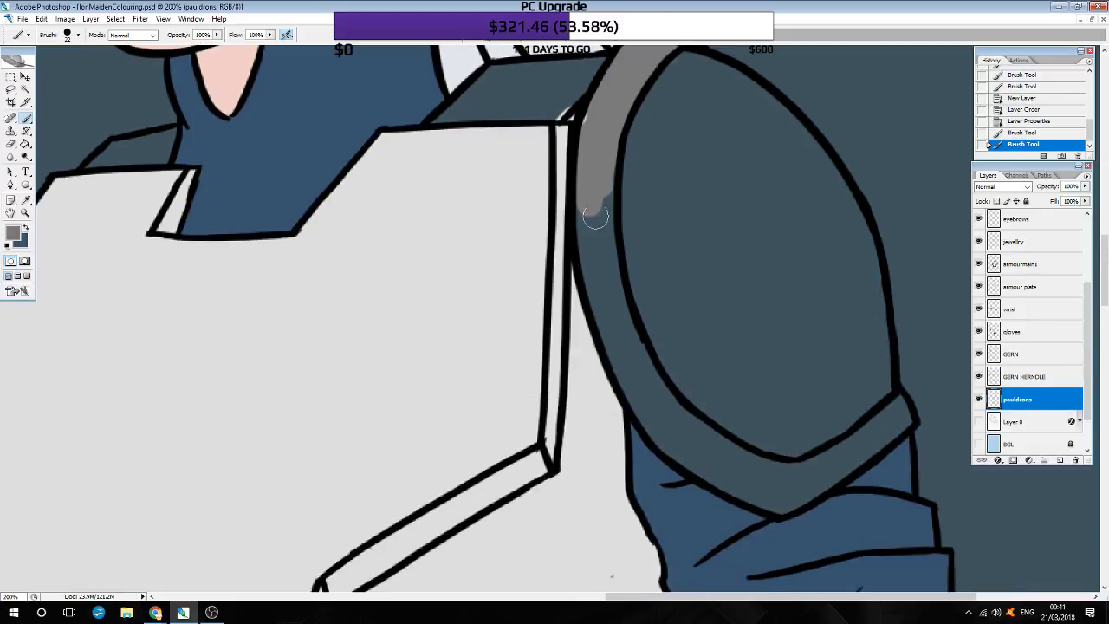
mouse_move(596, 210)
left_mouse_down()
mouse_move(587, 198)
mouse_move(610, 328)
mouse_move(660, 433)
left_mouse_up()
scroll(604, 231, "down", 2)
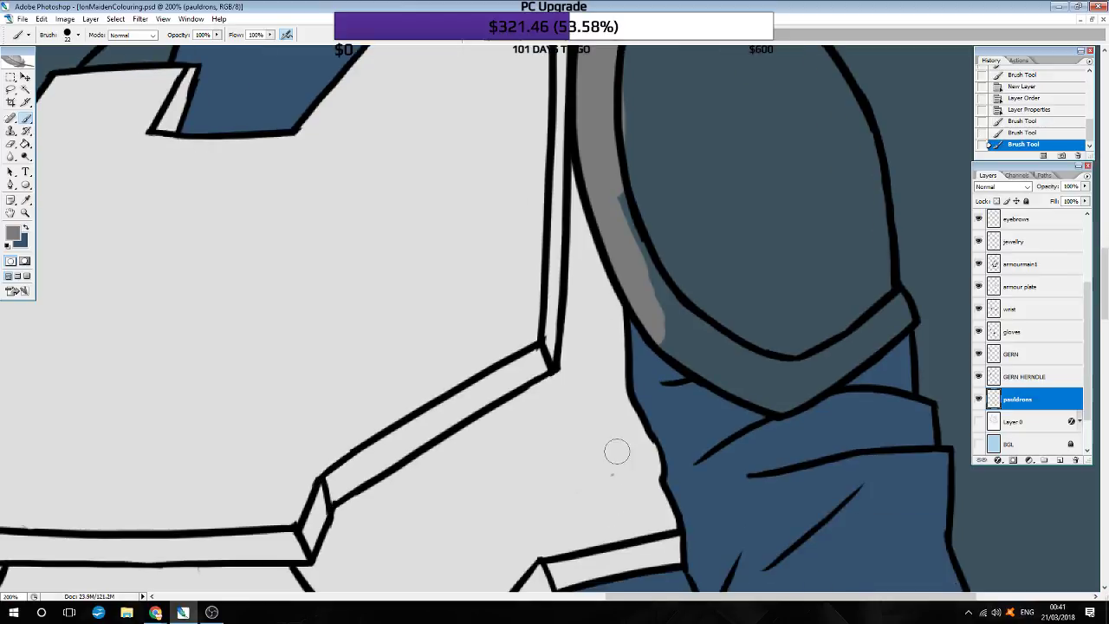
Step: Finish the pauldron's lower rim and corner in grey, erase excess, and fill the collar pad
left_click_drag(635, 254, 672, 322)
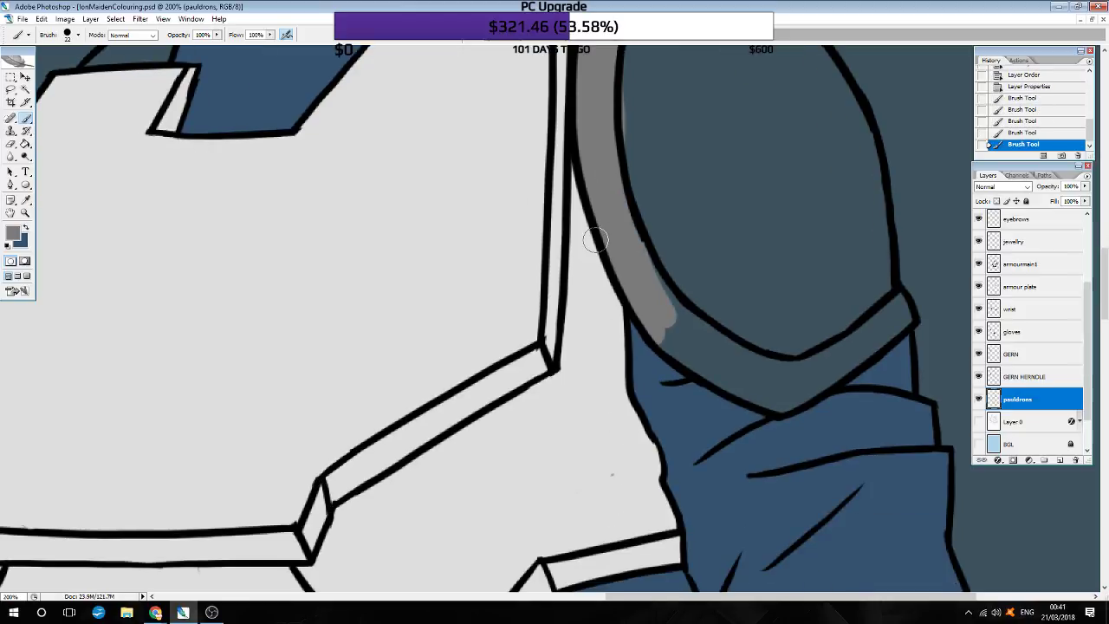
left_click(572, 520)
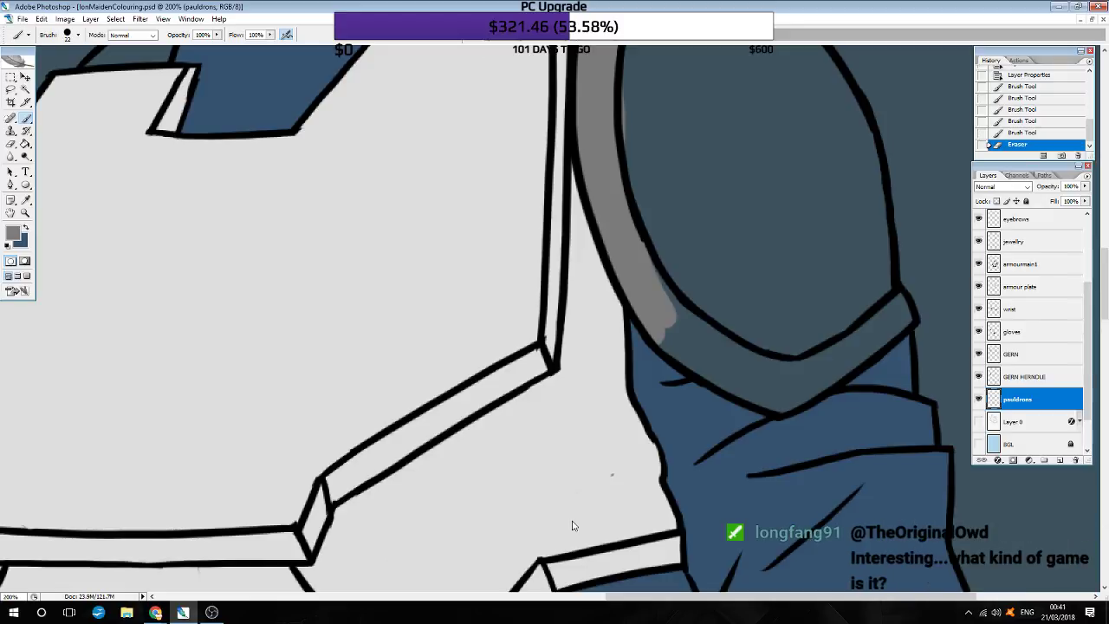
left_click_drag(679, 297, 626, 241)
mouse_move(685, 328)
left_mouse_down()
mouse_move(769, 397)
mouse_move(709, 364)
left_mouse_up()
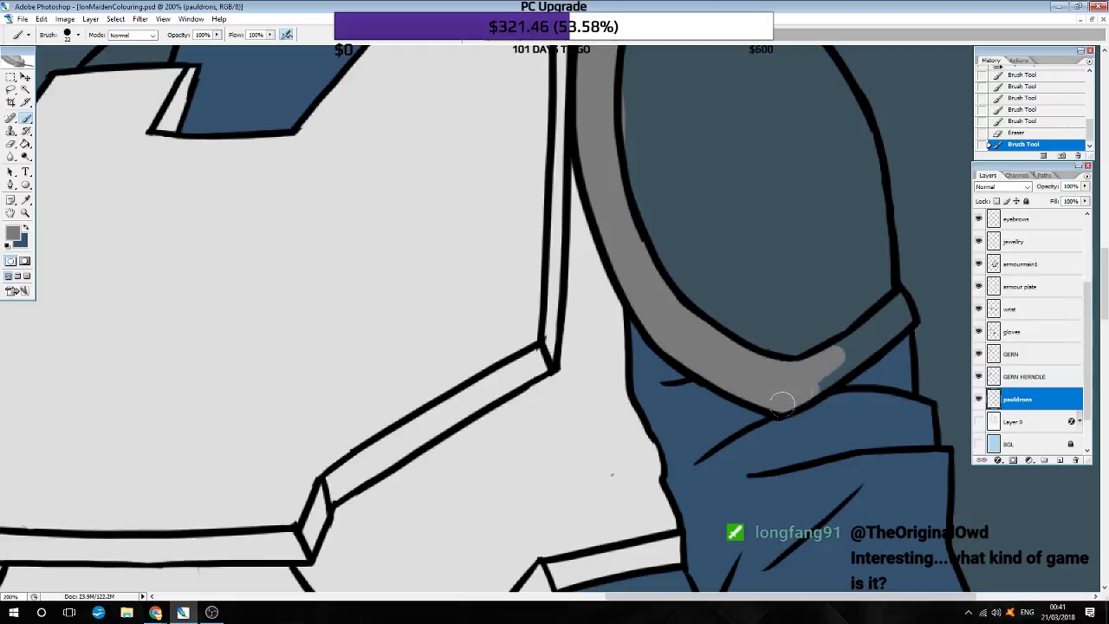
mouse_move(862, 340)
left_mouse_down()
mouse_move(827, 373)
mouse_move(868, 318)
left_mouse_up()
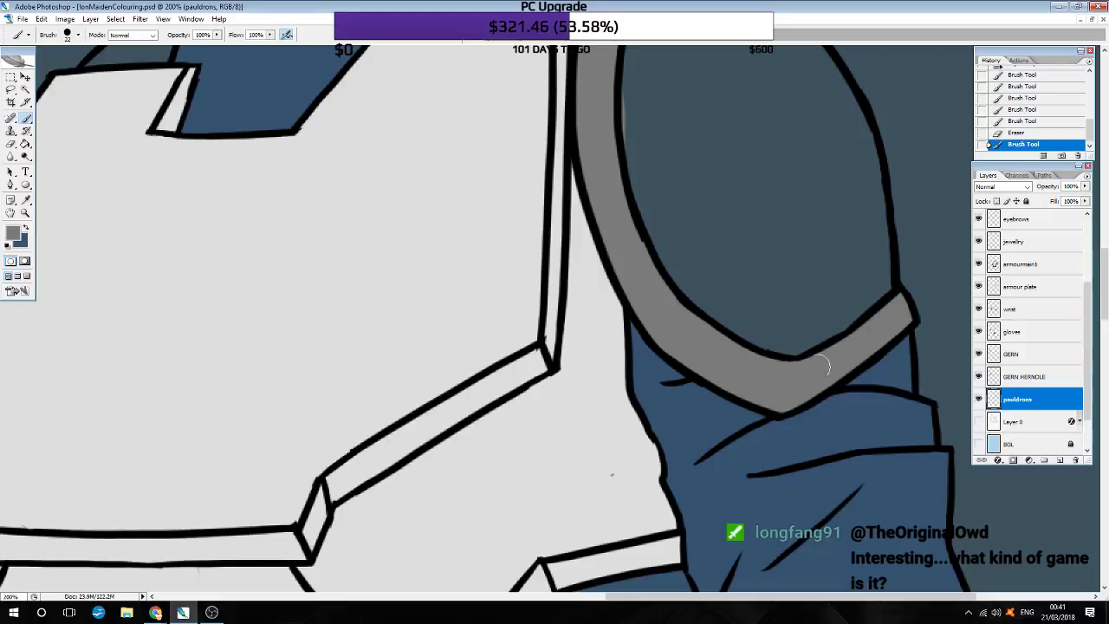
scroll(868, 318, "down", 1)
scroll(869, 318, "down", 2)
scroll(701, 335, "up", 1)
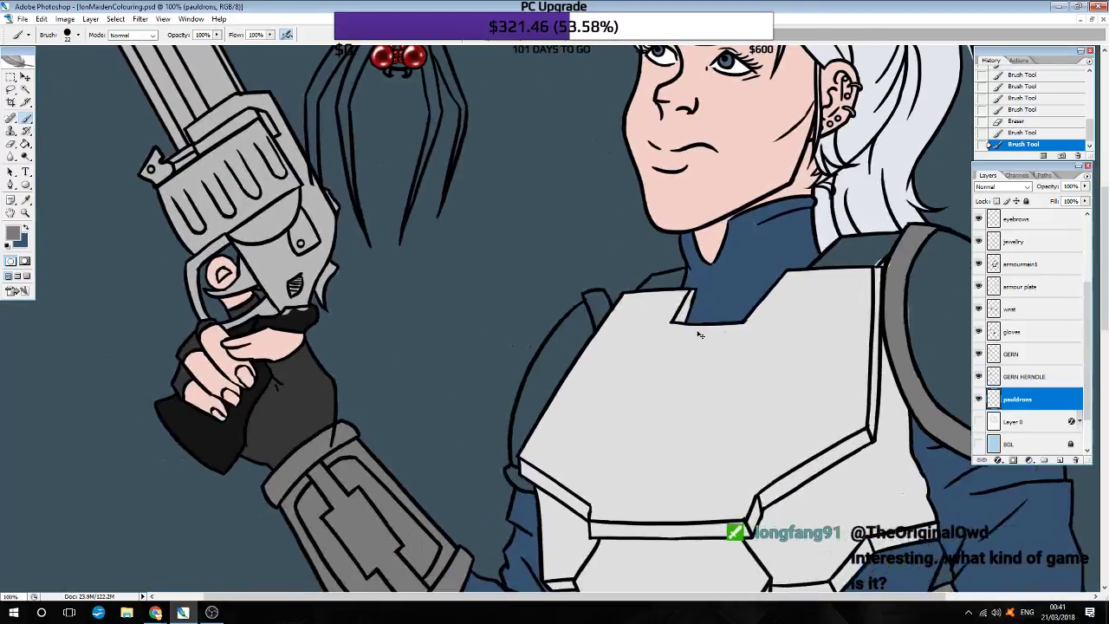
scroll(700, 334, "up", 2)
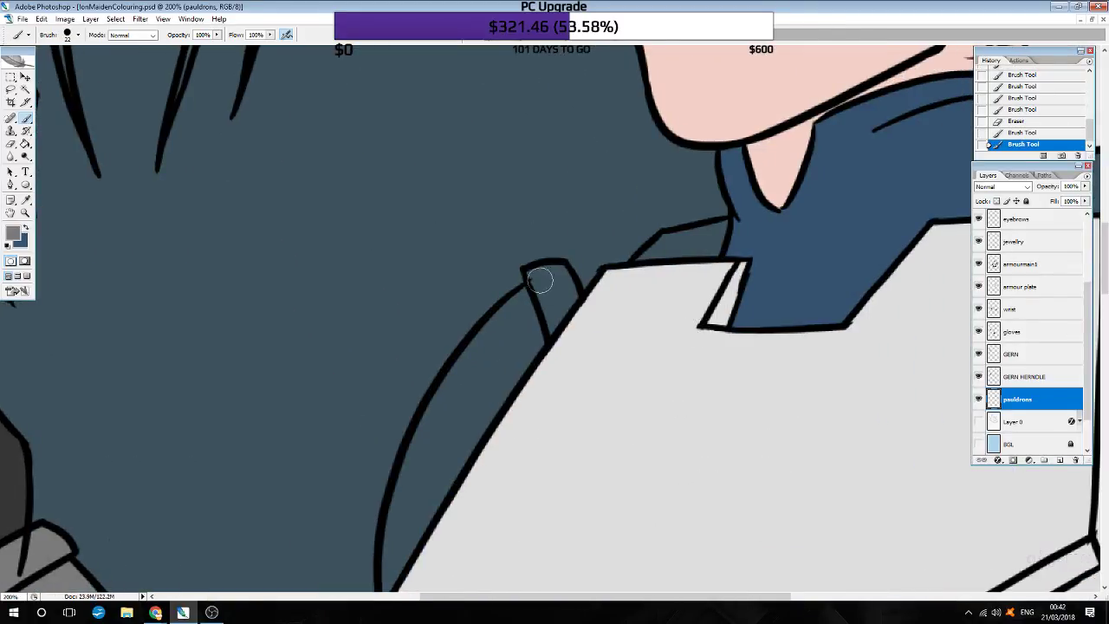
left_click_drag(538, 277, 554, 321)
left_click_drag(542, 269, 554, 284)
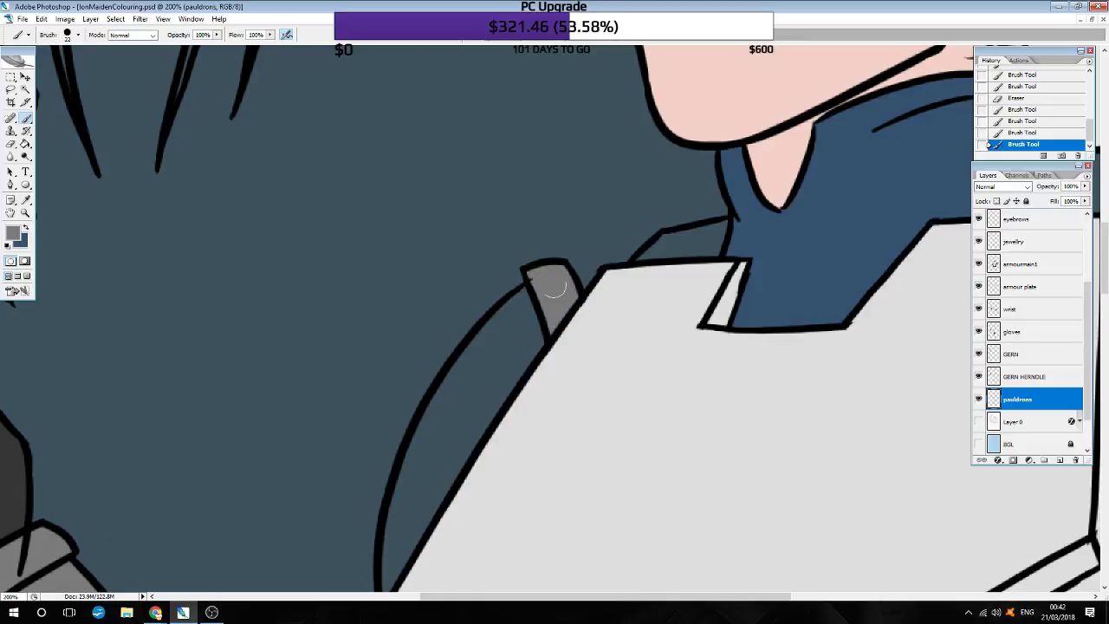
scroll(554, 284, "down", 5)
mouse_move(382, 459)
left_mouse_down()
mouse_move(430, 485)
mouse_move(442, 475)
left_mouse_up()
Step: Paint dark grey into the collar wedge and edge, undoing one fill and touching up
key("ctrl+minus")
key("ctrl+minus")
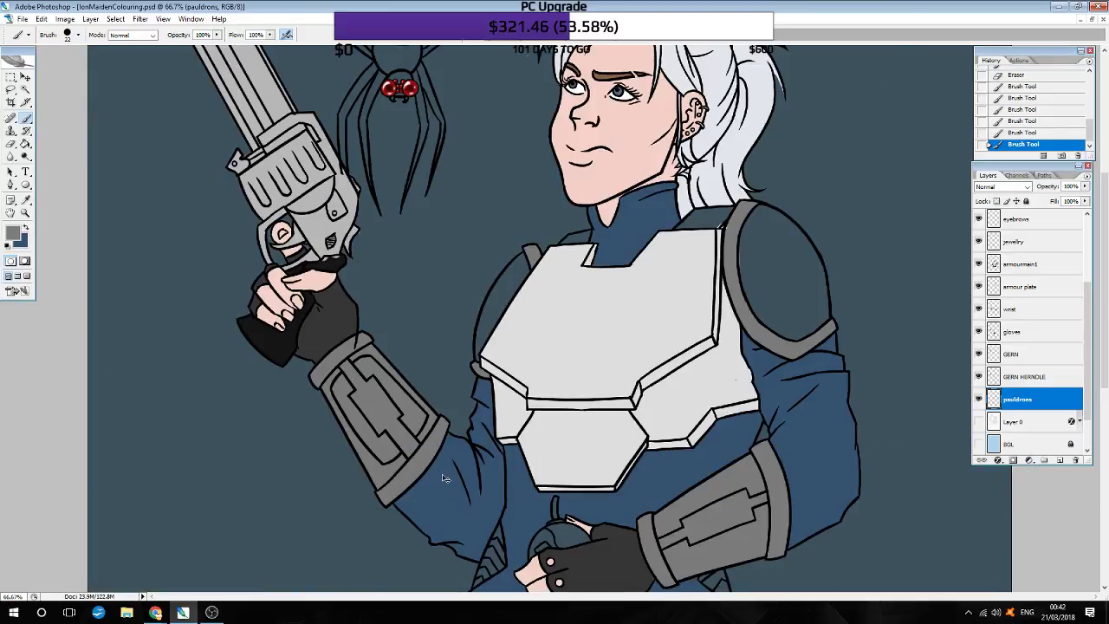
key("ctrl+plus")
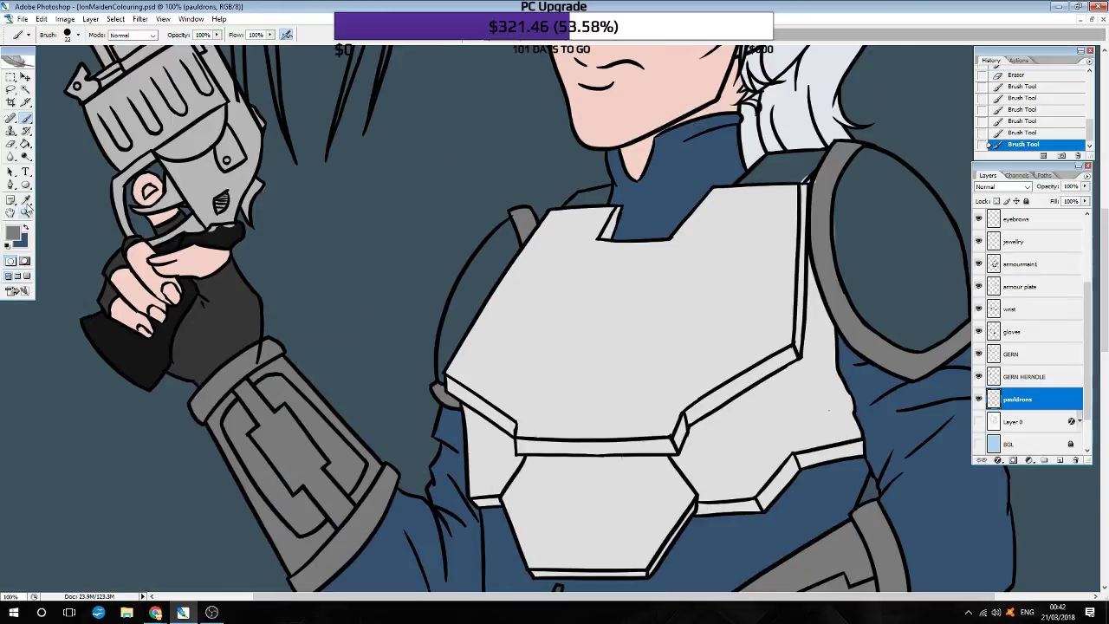
key("i")
key("ctrl+minus")
scroll(711, 503, "right", 2)
key("ctrl+plus")
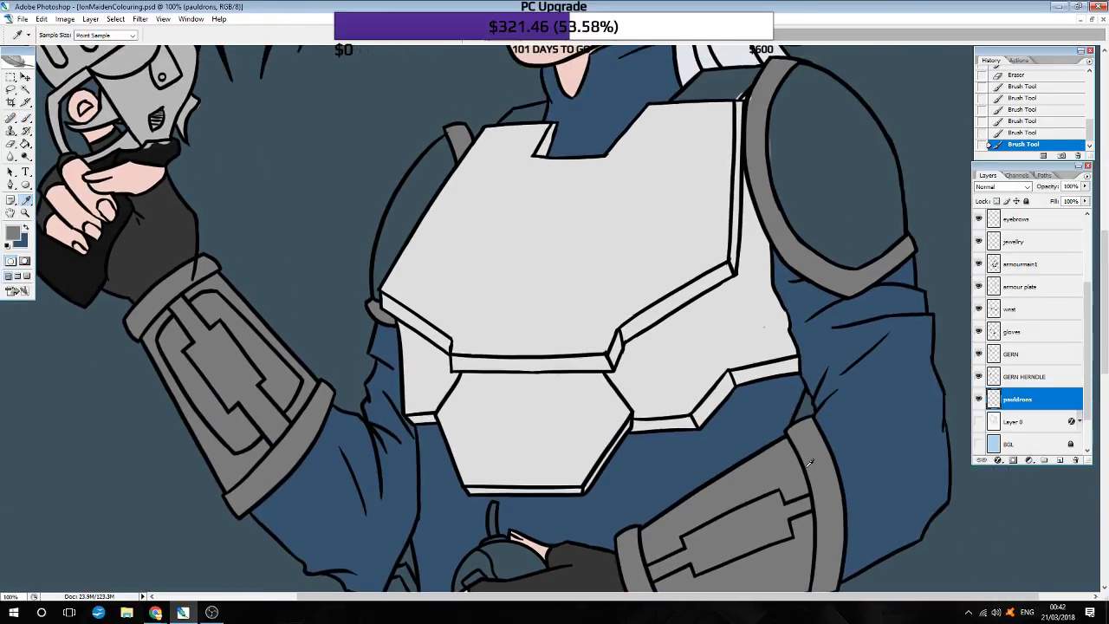
scroll(862, 409, "up", 3)
scroll(782, 154, "up", 1)
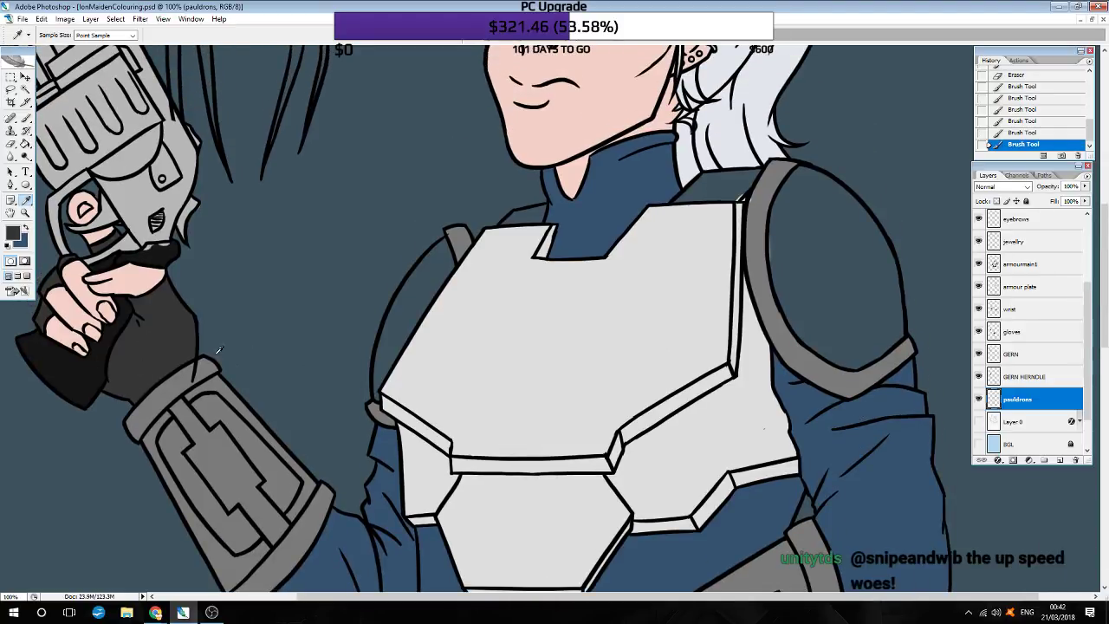
key("ctrl+plus")
key("ctrl+plus")
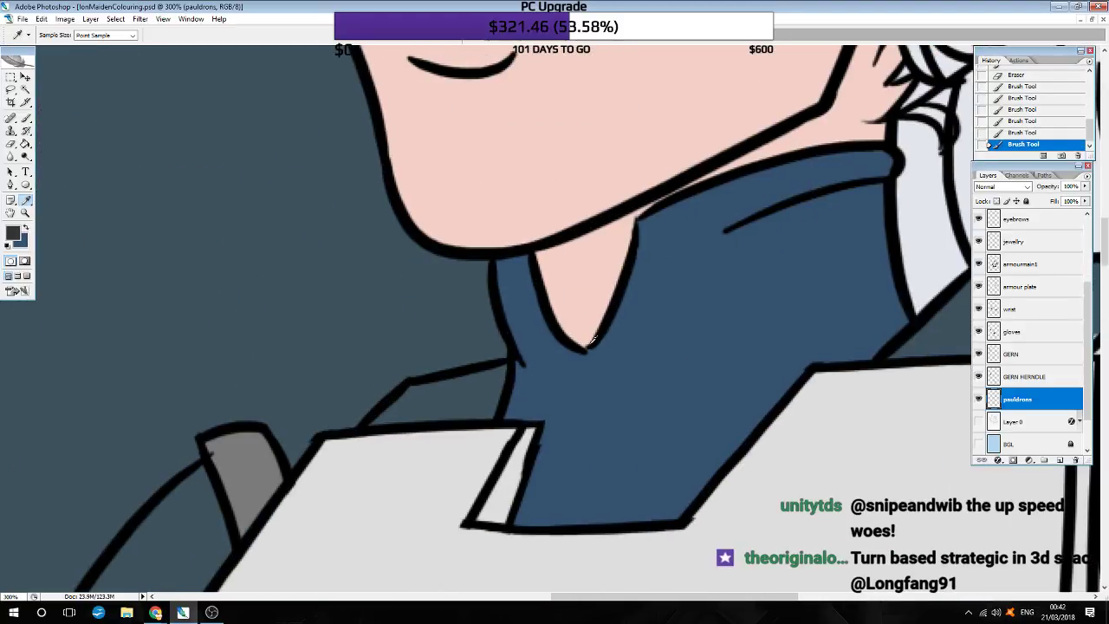
left_click(26, 117)
scroll(772, 429, "down", 1)
left_click_drag(427, 384, 499, 338)
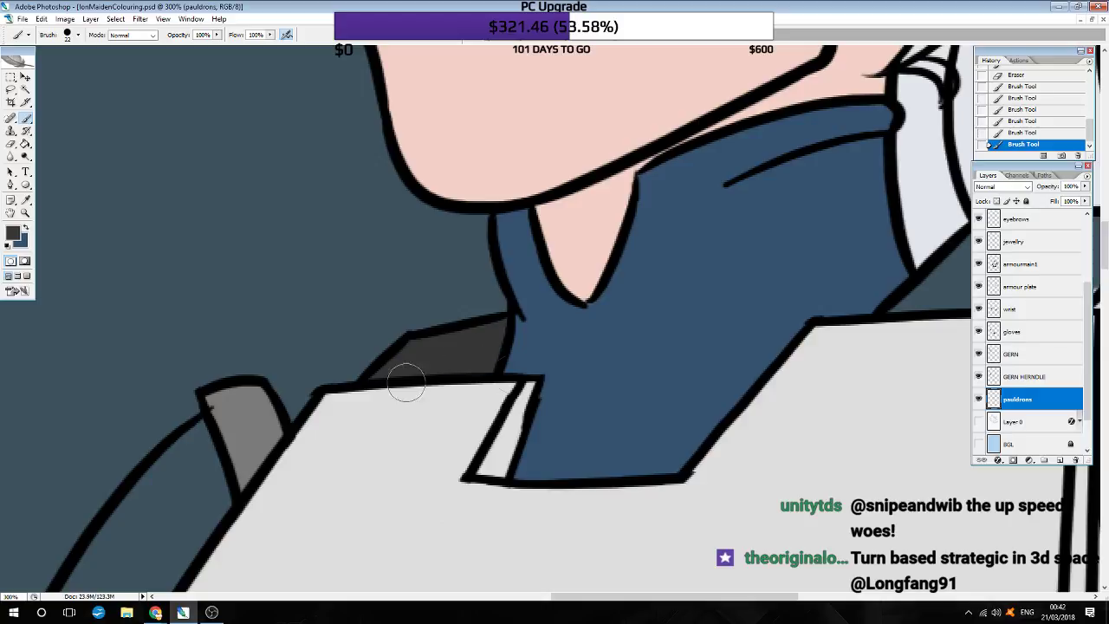
scroll(535, 389, "right", 3)
scroll(538, 394, "right", 4)
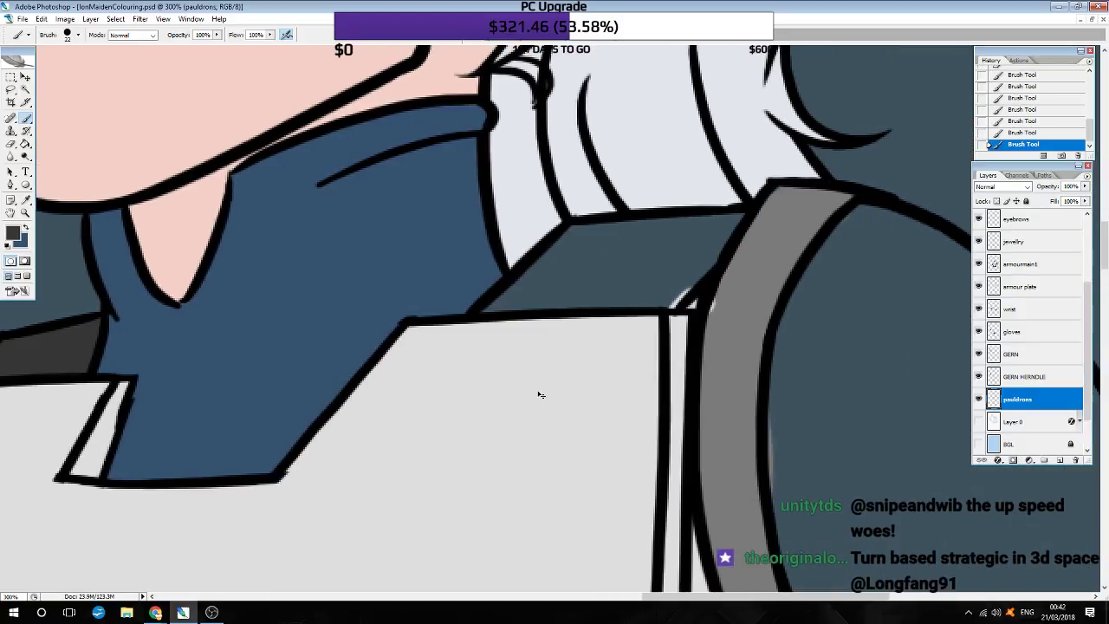
mouse_move(412, 303)
left_mouse_down()
mouse_move(520, 234)
mouse_move(555, 260)
mouse_move(606, 251)
mouse_move(598, 286)
mouse_move(650, 225)
left_mouse_up()
key("ctrl+z")
mouse_move(619, 260)
left_mouse_down()
mouse_move(638, 206)
mouse_move(598, 277)
mouse_move(552, 242)
mouse_move(430, 359)
mouse_move(488, 240)
left_mouse_up()
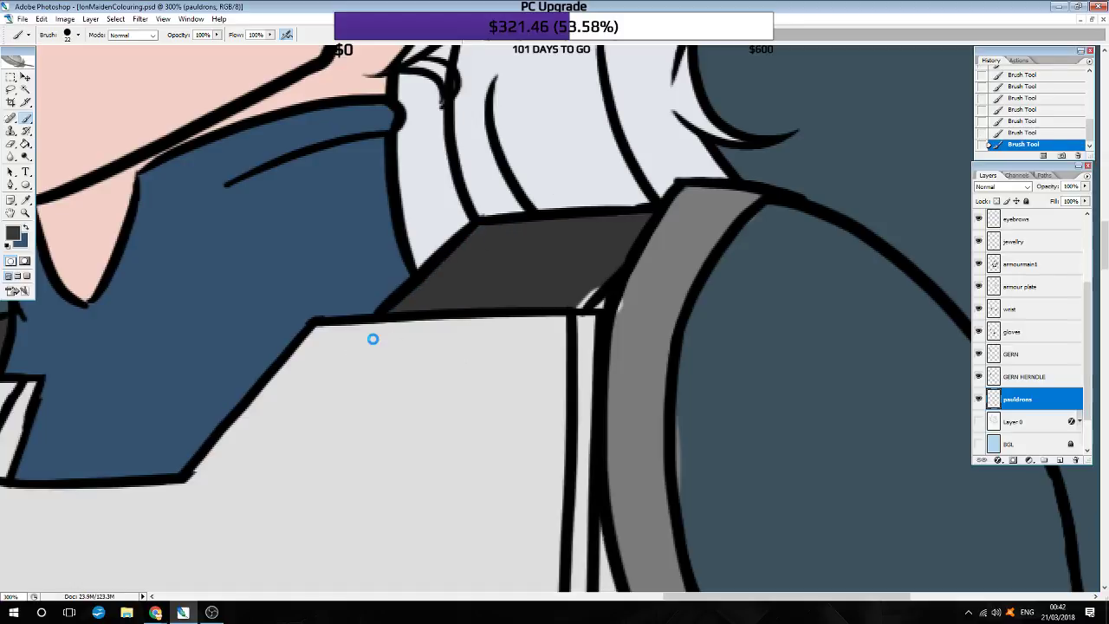
Step: Erase stray light marks along the shoulder strap on the armour plate and pauldrons layers
key("ctrl+minus")
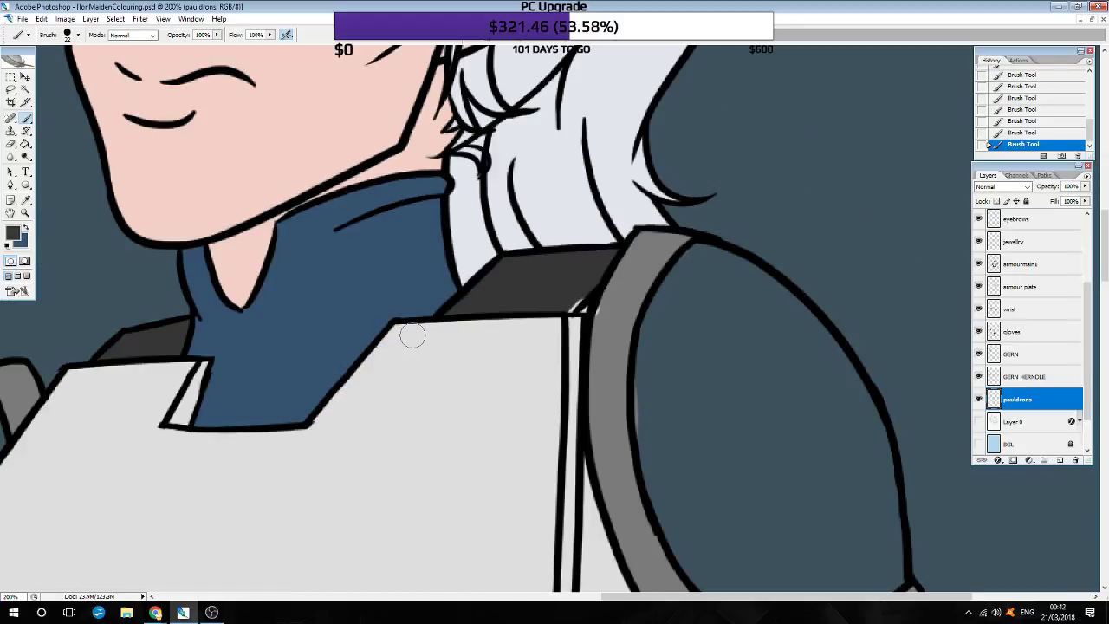
scroll(1024, 286, "up", 2)
scroll(1025, 287, "up", 3)
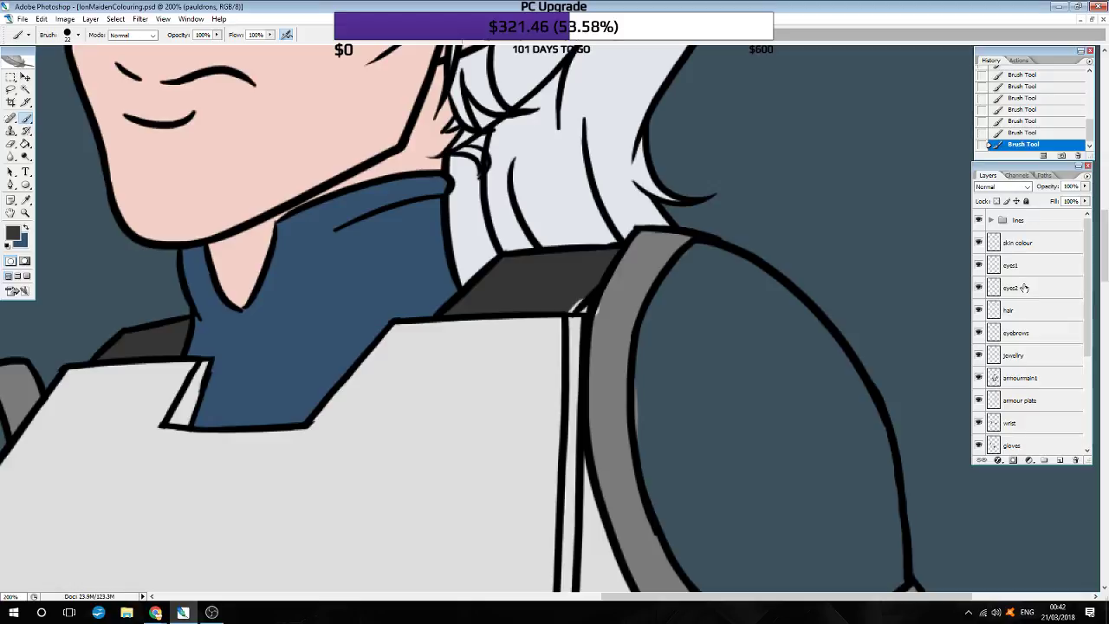
key("ctrl+plus")
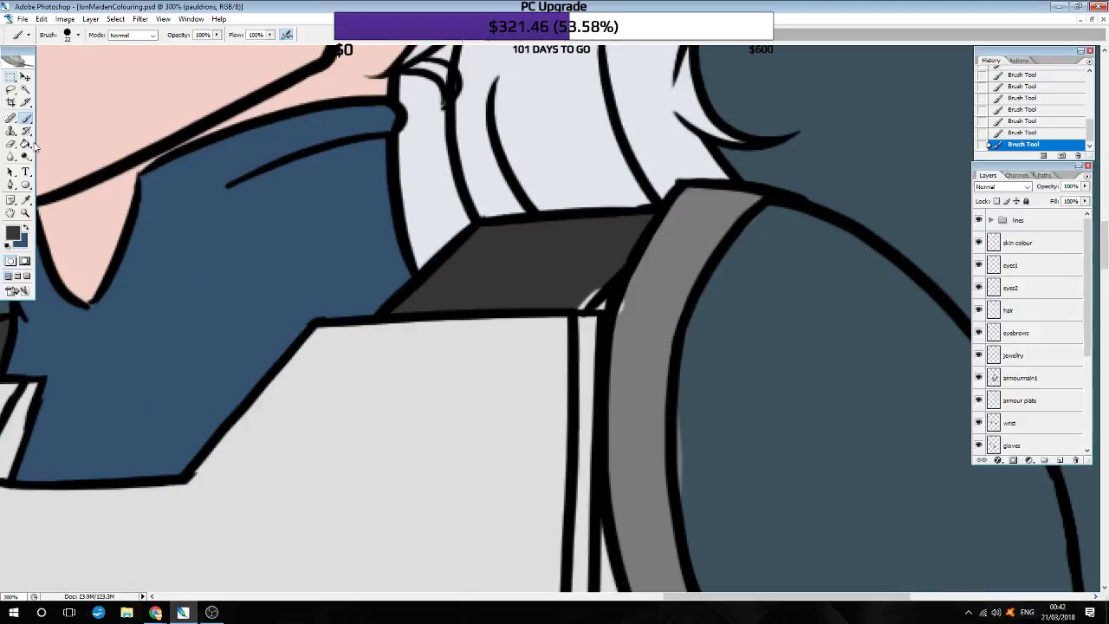
scroll(1032, 312, "down", 4)
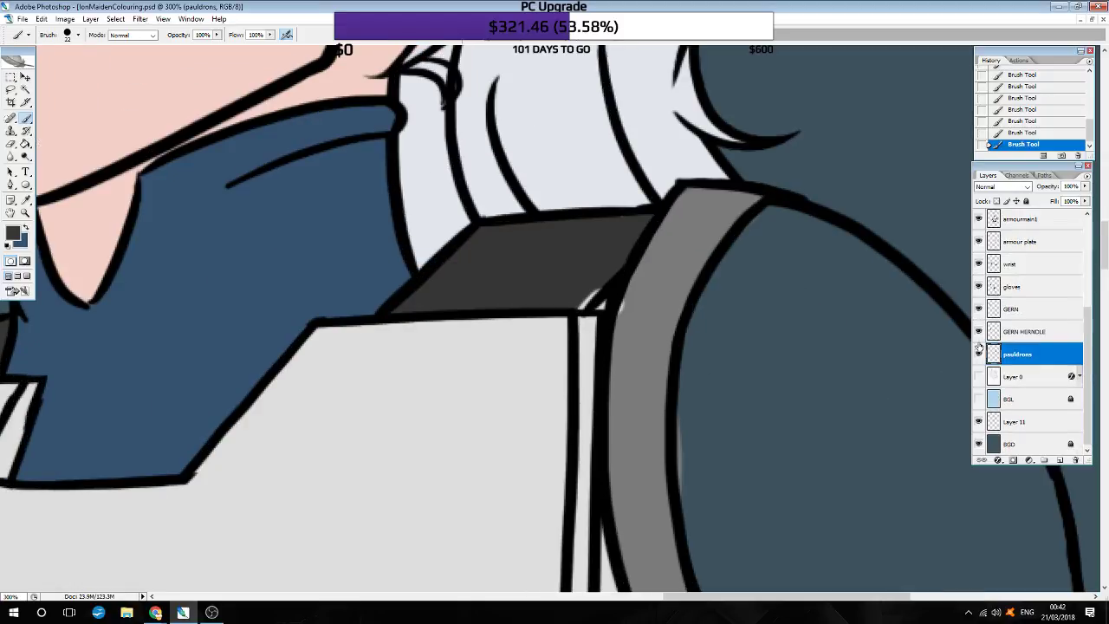
left_click(979, 241)
left_click(979, 241)
left_click(979, 241)
left_click(1016, 242)
key("e")
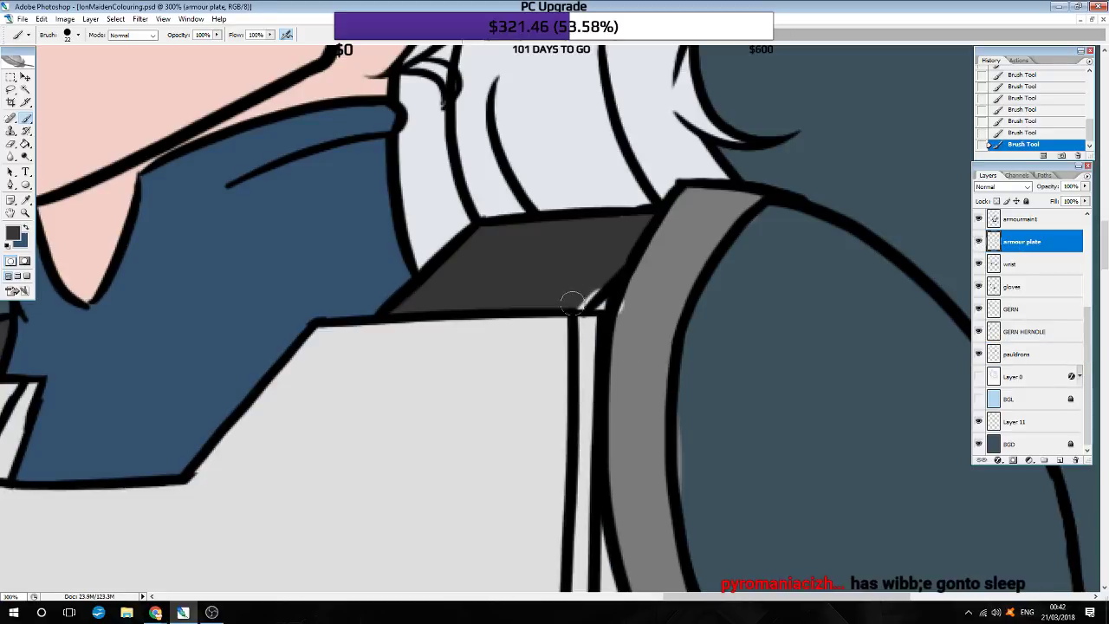
mouse_move(577, 293)
left_mouse_down()
mouse_move(636, 292)
mouse_move(629, 330)
left_mouse_up()
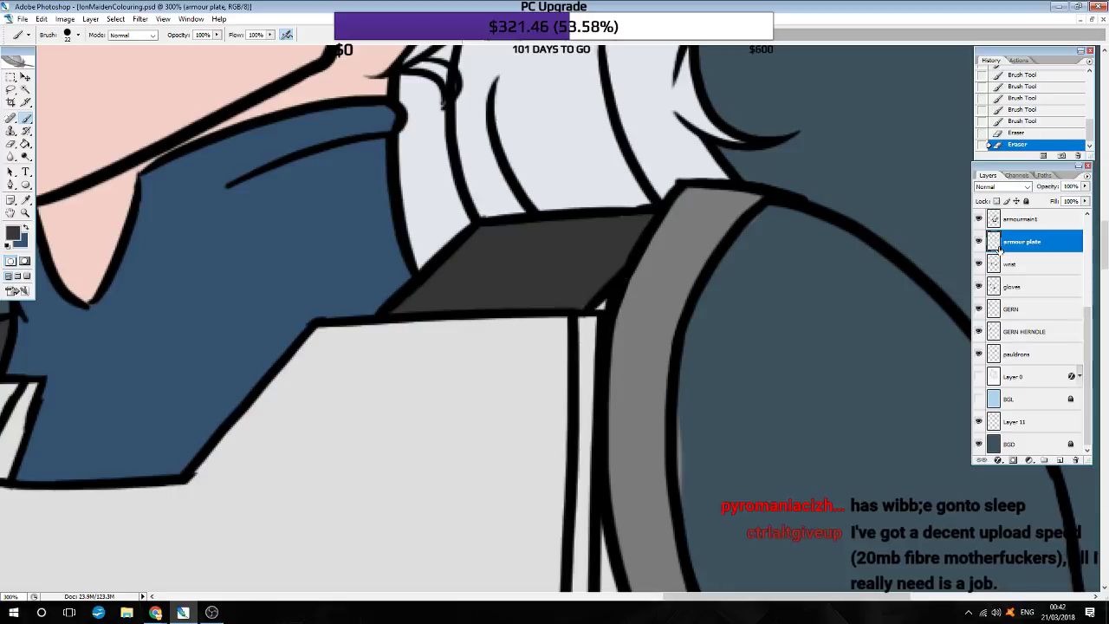
left_click(1040, 355)
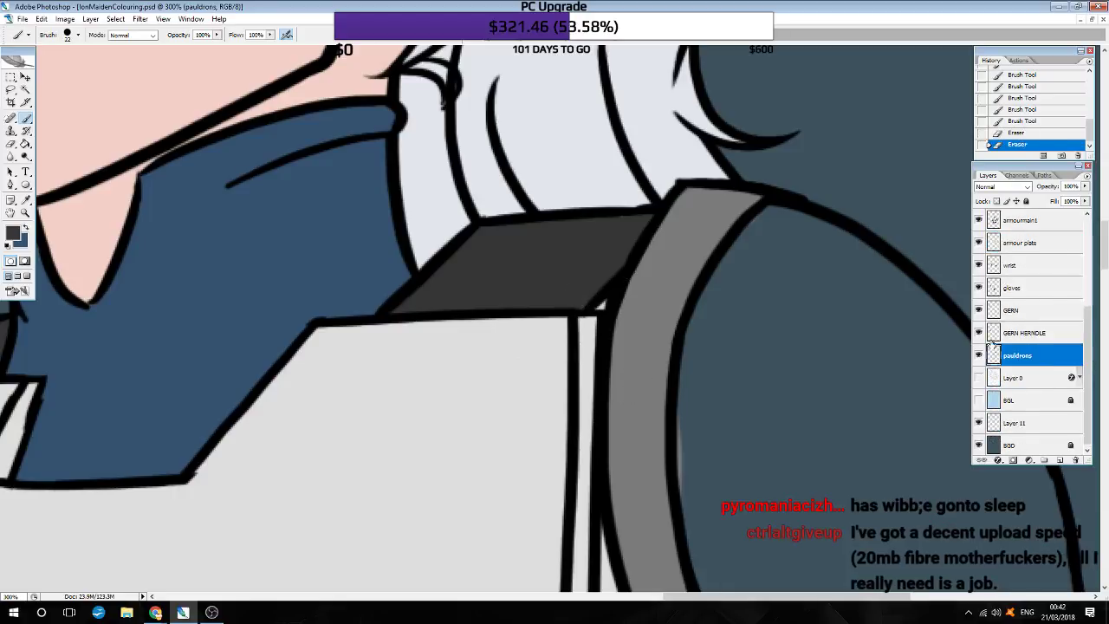
left_click(684, 400)
scroll(797, 441, "down", 5)
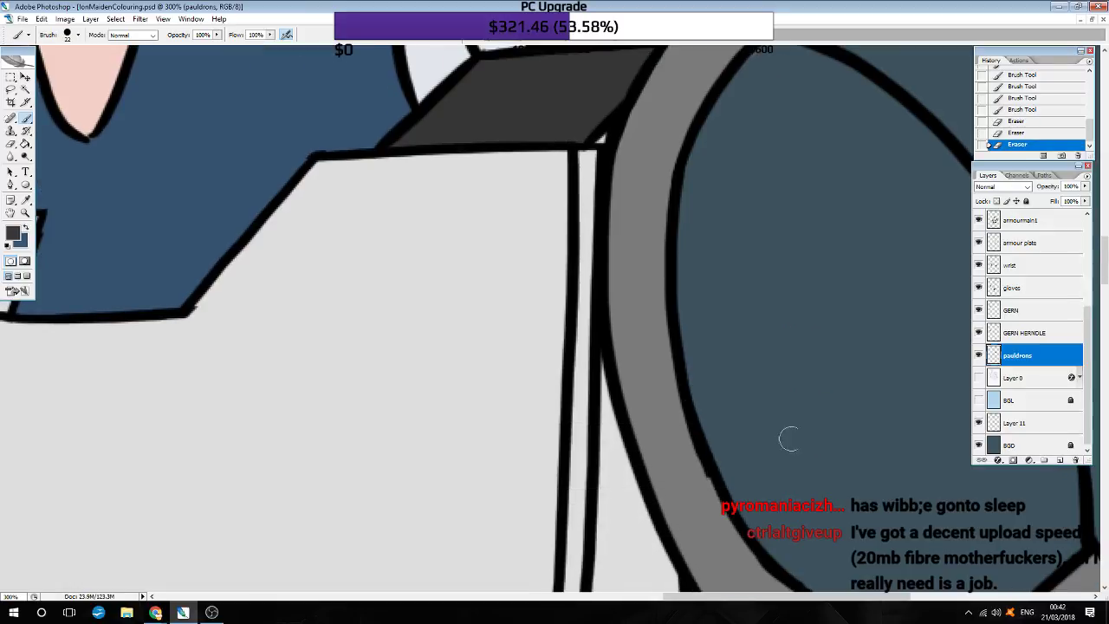
scroll(820, 436, "right", 2)
scroll(819, 435, "down", 3)
scroll(819, 436, "down", 3)
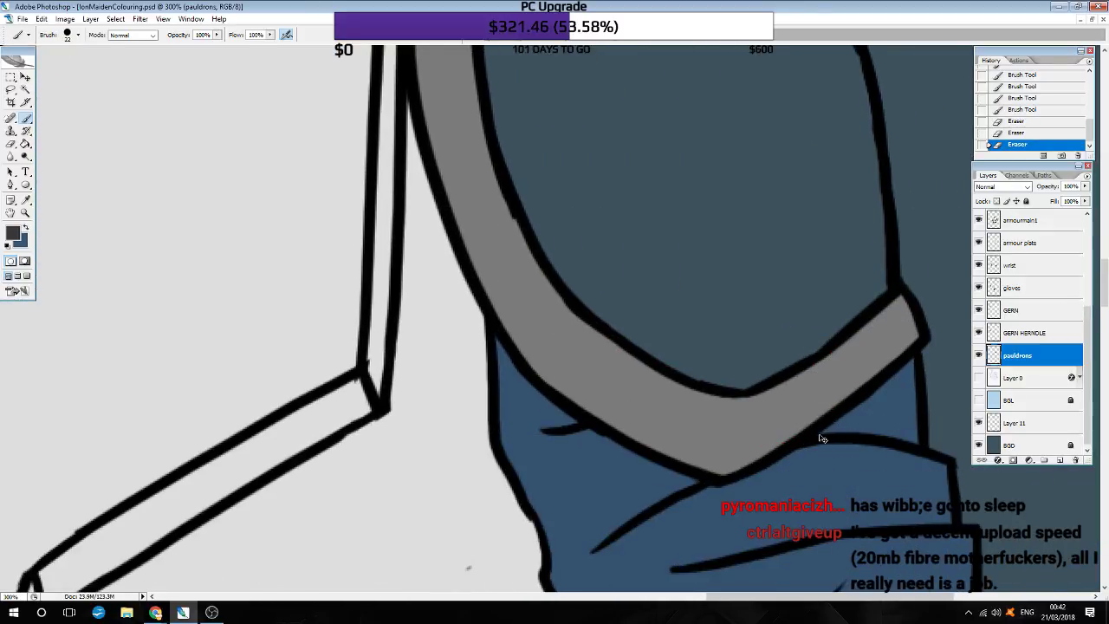
scroll(819, 436, "down", 2)
scroll(819, 435, "left", 2)
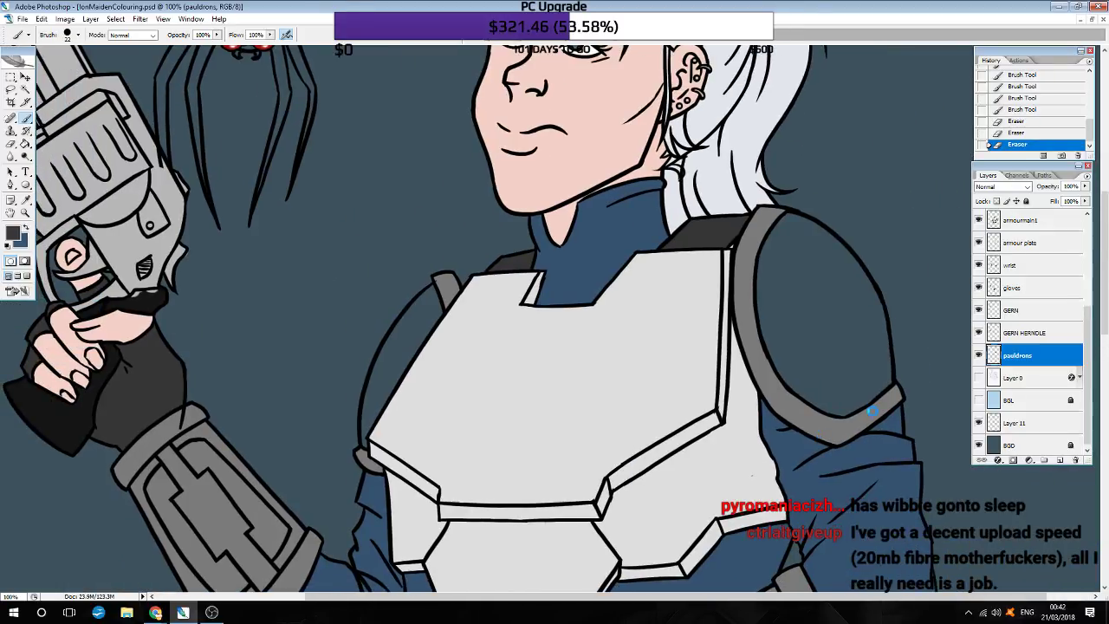
Step: Add a new layer named 'red' directly beneath the pauldrons layer
left_click(1060, 461)
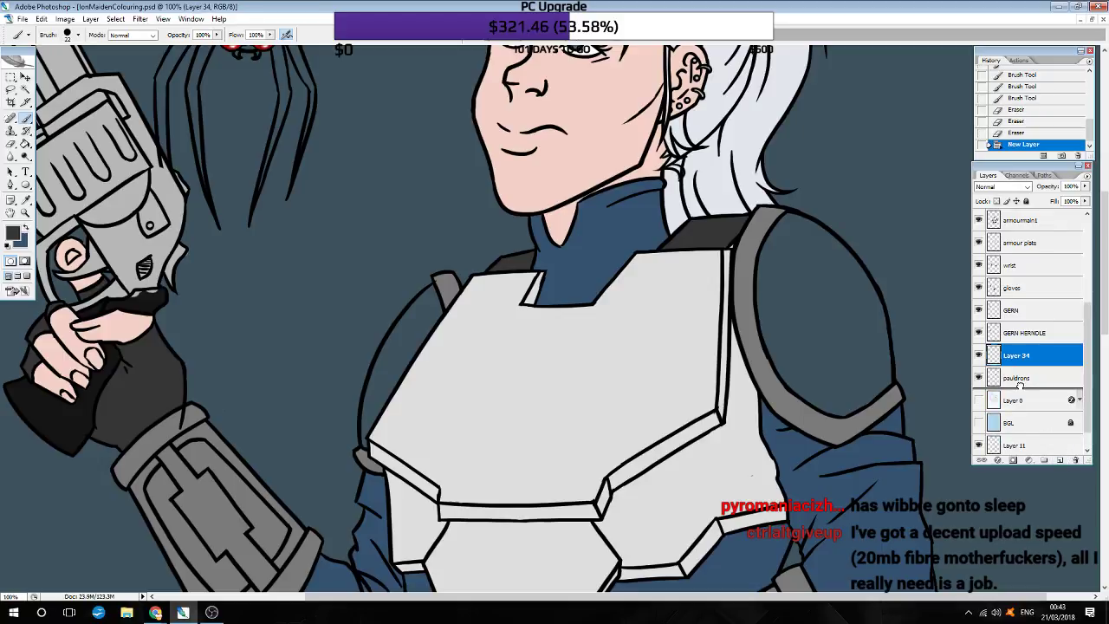
left_click_drag(1028, 366, 1015, 381)
double_click(1016, 379)
type("red")
key("Return")
Step: Choose a strong dark red as the foreground colour
left_click(13, 232)
left_click(213, 451)
left_click_drag(213, 451, 215, 426)
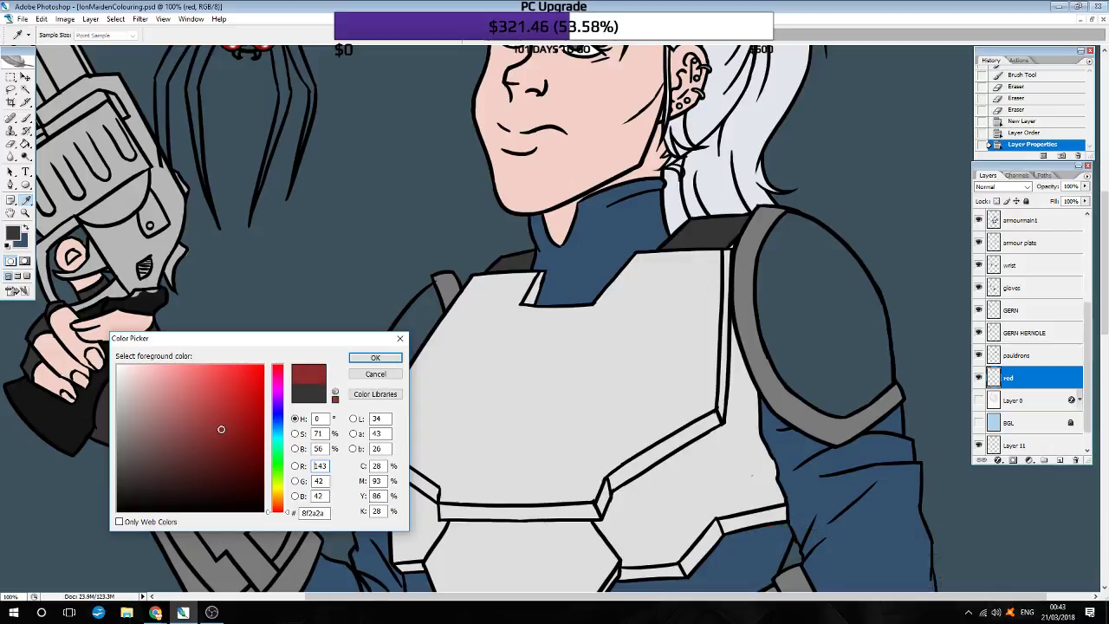
Step: Paint dark red beneath the chest armour and along the pauldron's inner rim
left_click(375, 357)
scroll(478, 431, "up", 1)
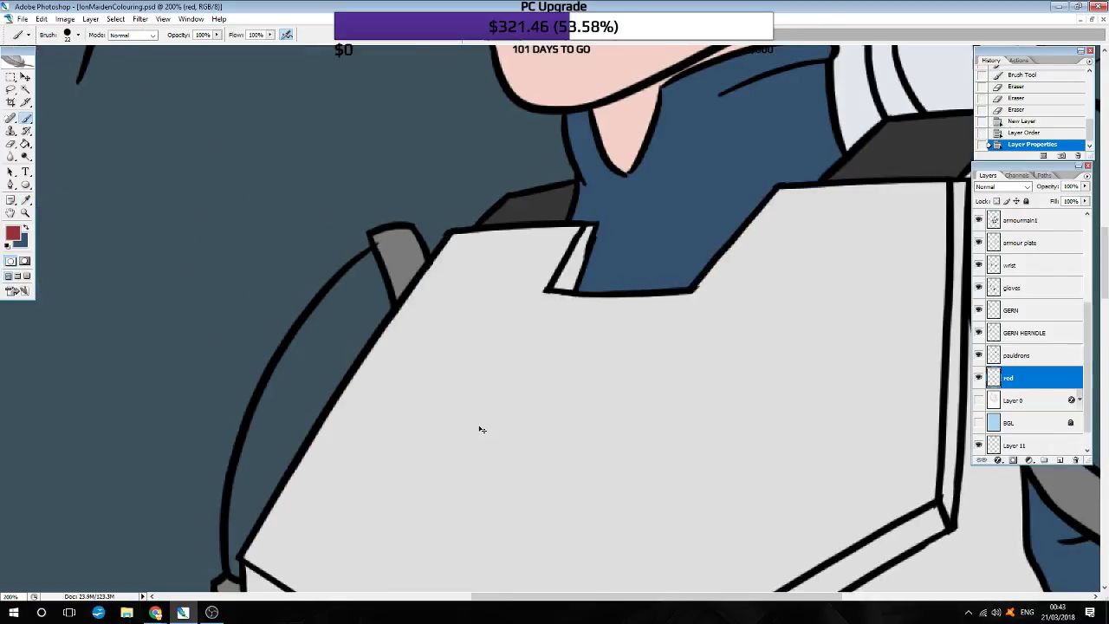
scroll(482, 429, "down", 3)
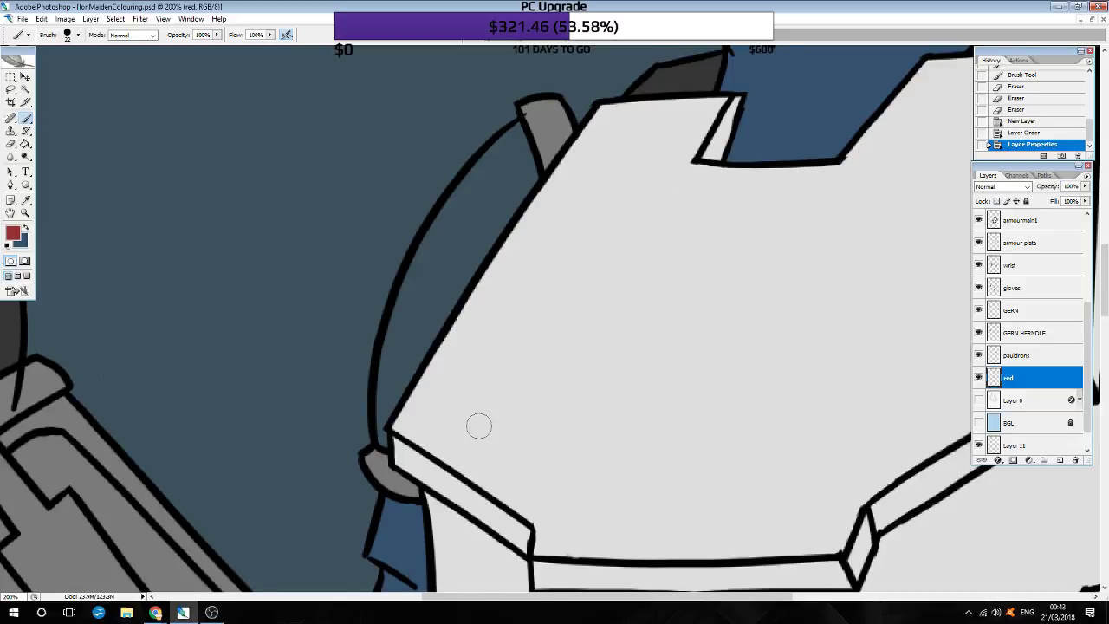
scroll(479, 425, "up", 1)
mouse_move(390, 494)
left_mouse_down()
mouse_move(409, 349)
mouse_move(458, 261)
left_mouse_up()
mouse_move(490, 221)
left_mouse_down()
mouse_move(530, 183)
mouse_move(434, 346)
left_mouse_up()
left_click_drag(486, 260, 421, 421)
left_click_drag(429, 344, 411, 468)
scroll(410, 468, "down", 3)
scroll(410, 468, "right", 3)
scroll(414, 472, "up", 3)
scroll(412, 470, "right", 2)
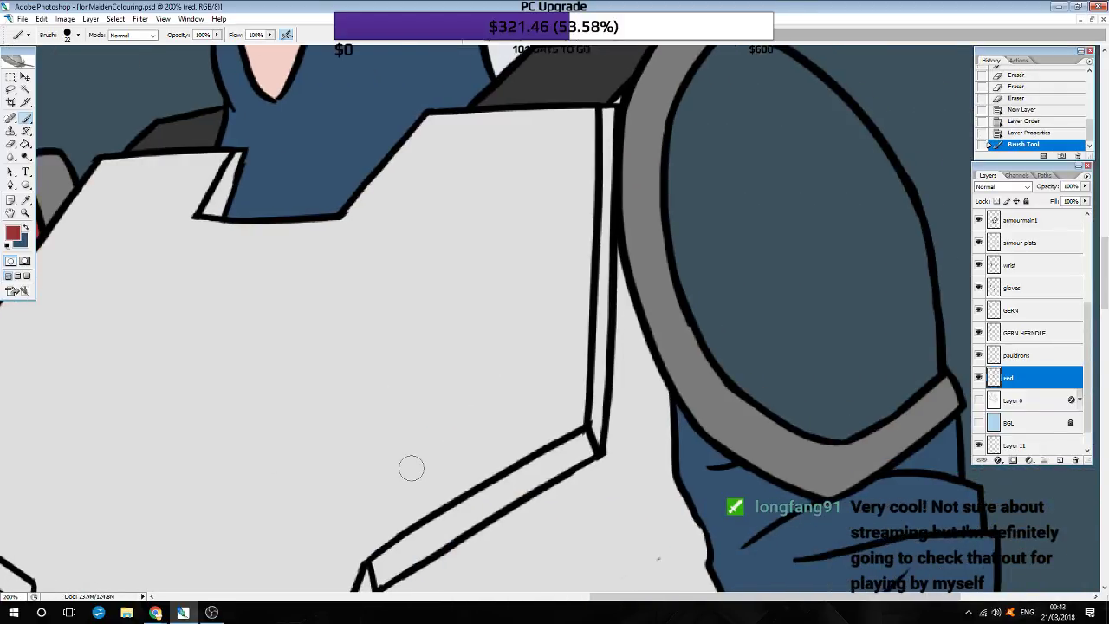
scroll(412, 468, "right", 2)
scroll(409, 466, "right", 4)
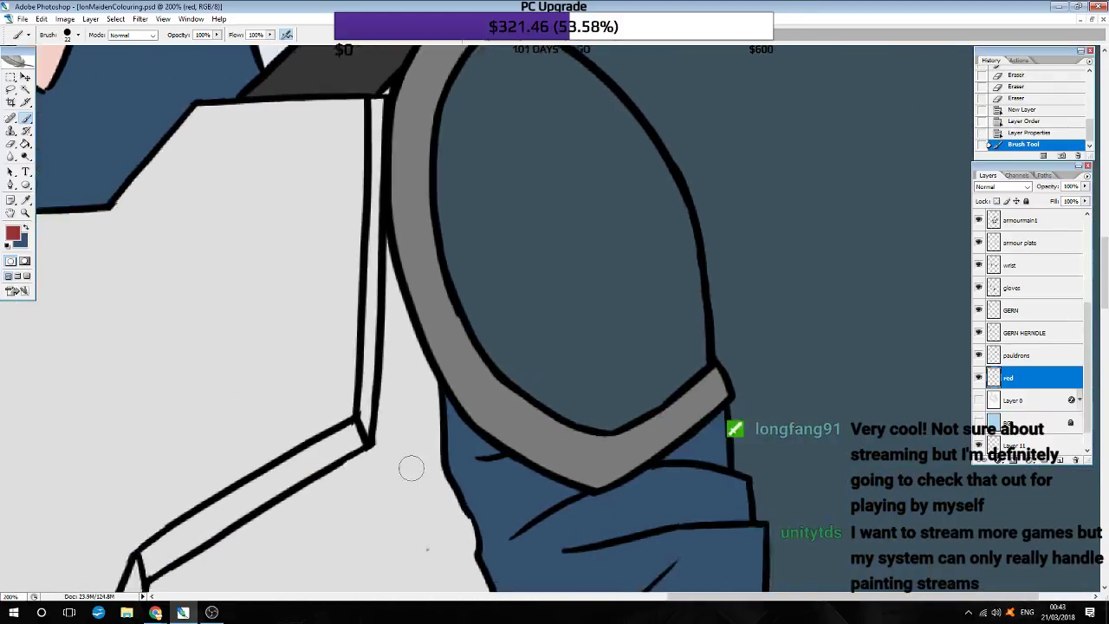
scroll(405, 464, "up", 3)
left_click_drag(488, 186, 452, 243)
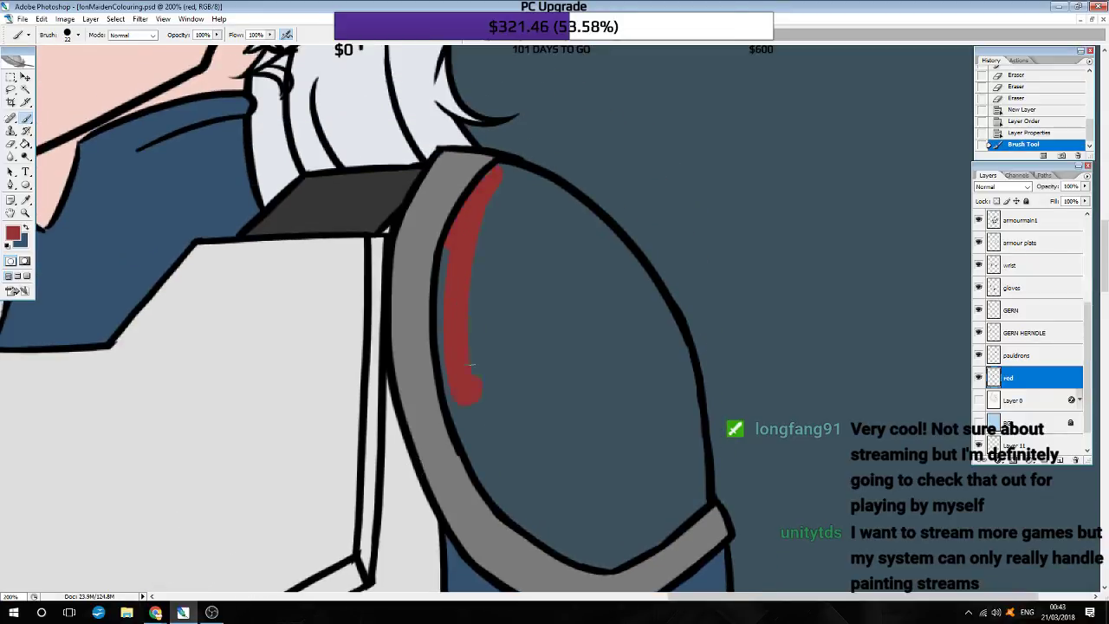
Step: Fill the remaining pauldron gaps with red, then sample dark grey from the drawing
mouse_move(607, 555)
left_mouse_down()
mouse_move(586, 487)
mouse_move(656, 473)
left_mouse_up()
scroll(681, 484, "up", 3)
left_click_drag(533, 256, 511, 246)
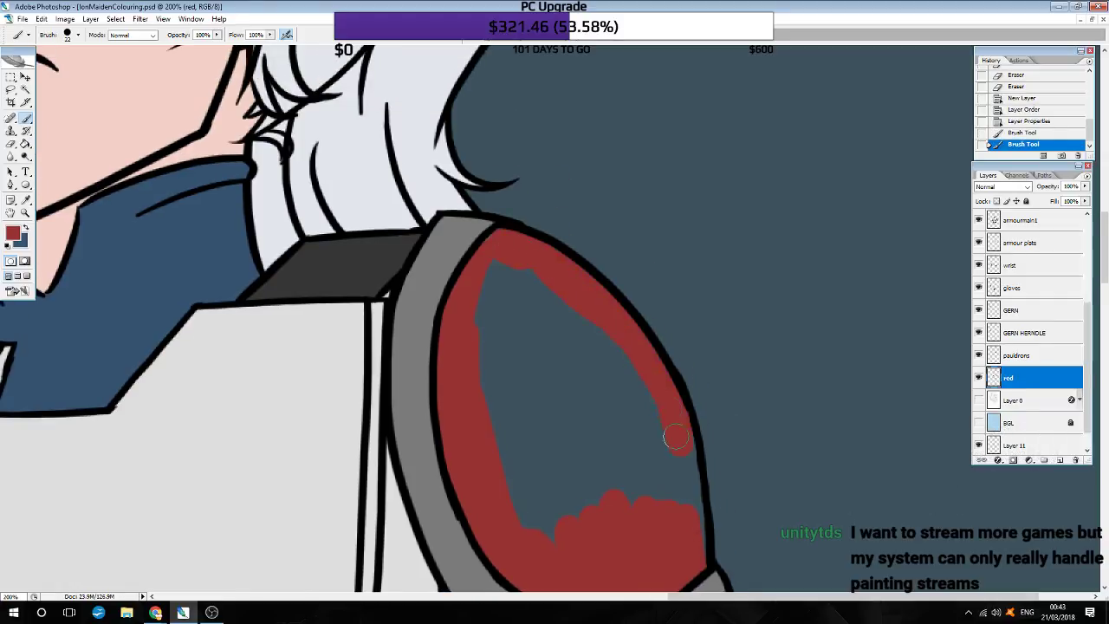
scroll(672, 425, "down", 3)
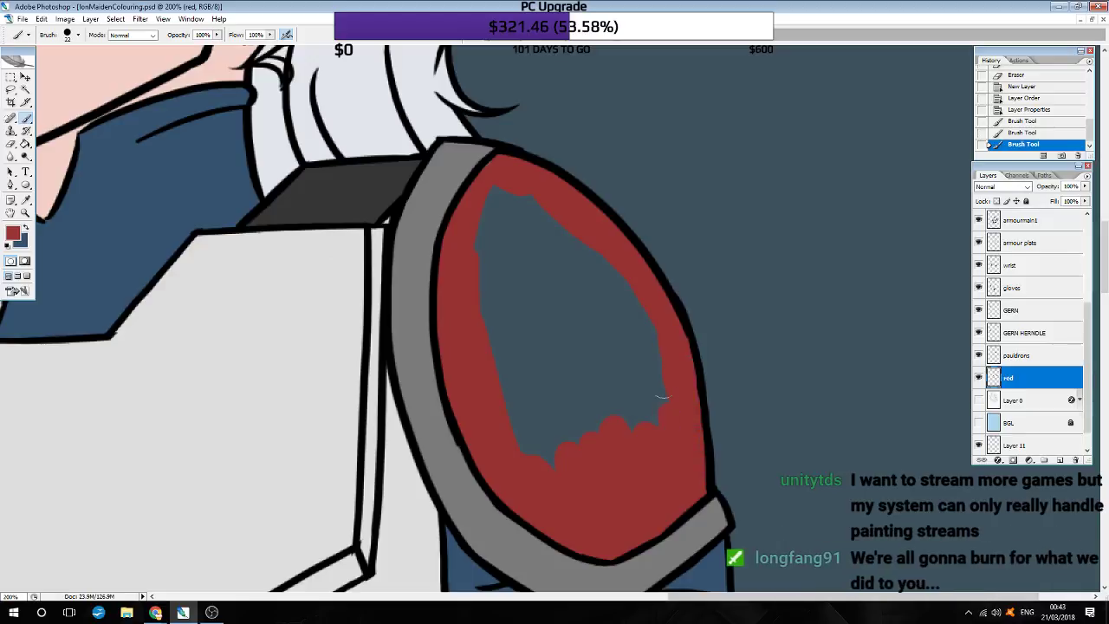
key("super")
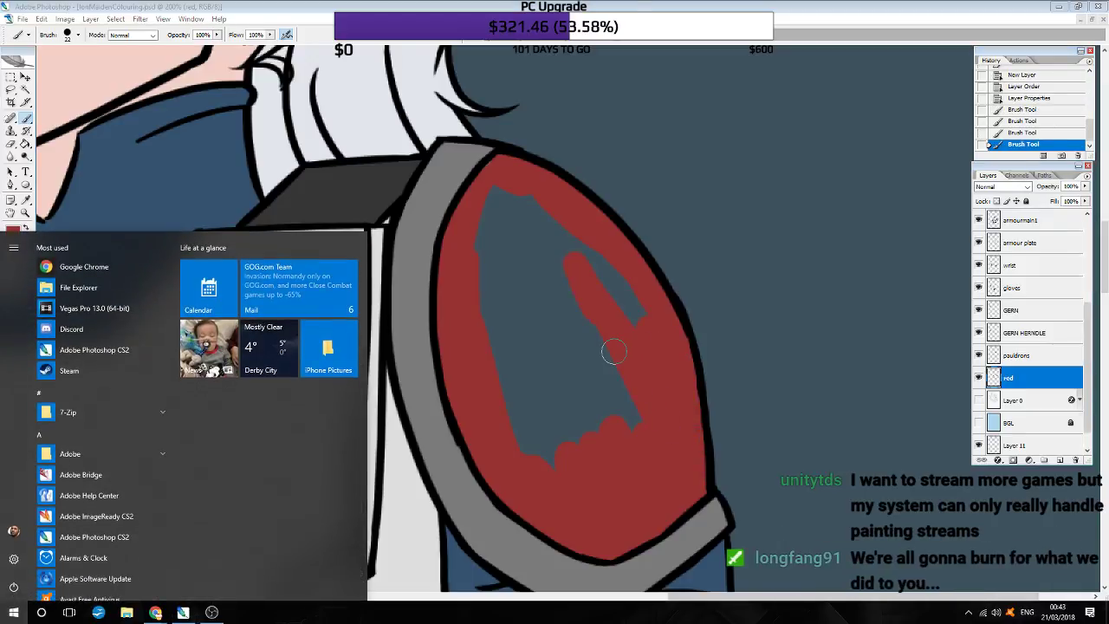
key("super")
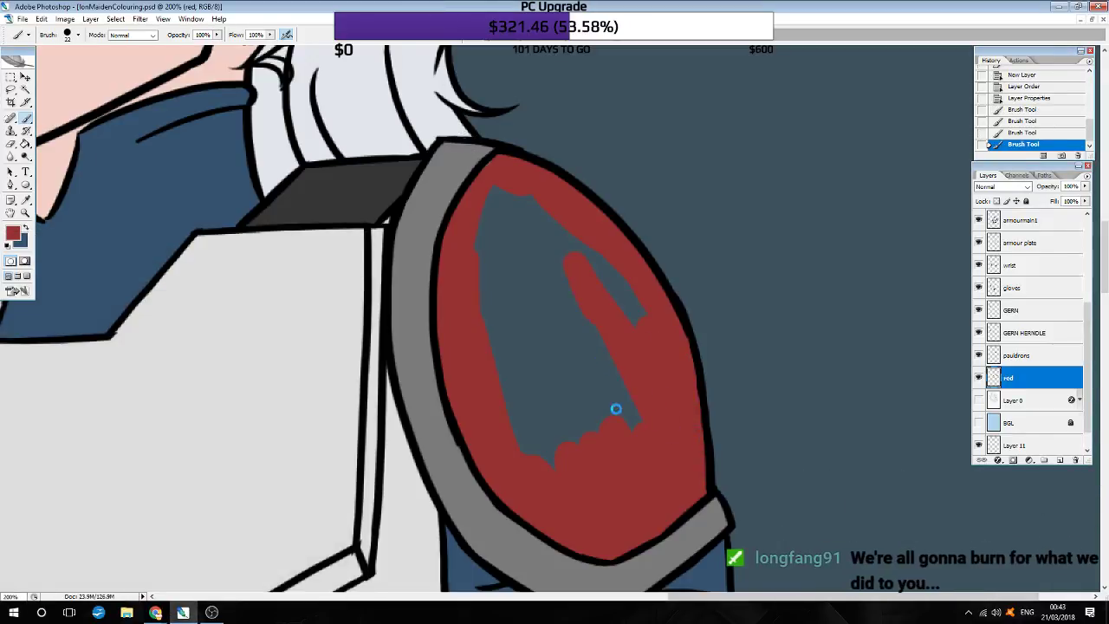
left_click_drag(581, 299, 509, 200)
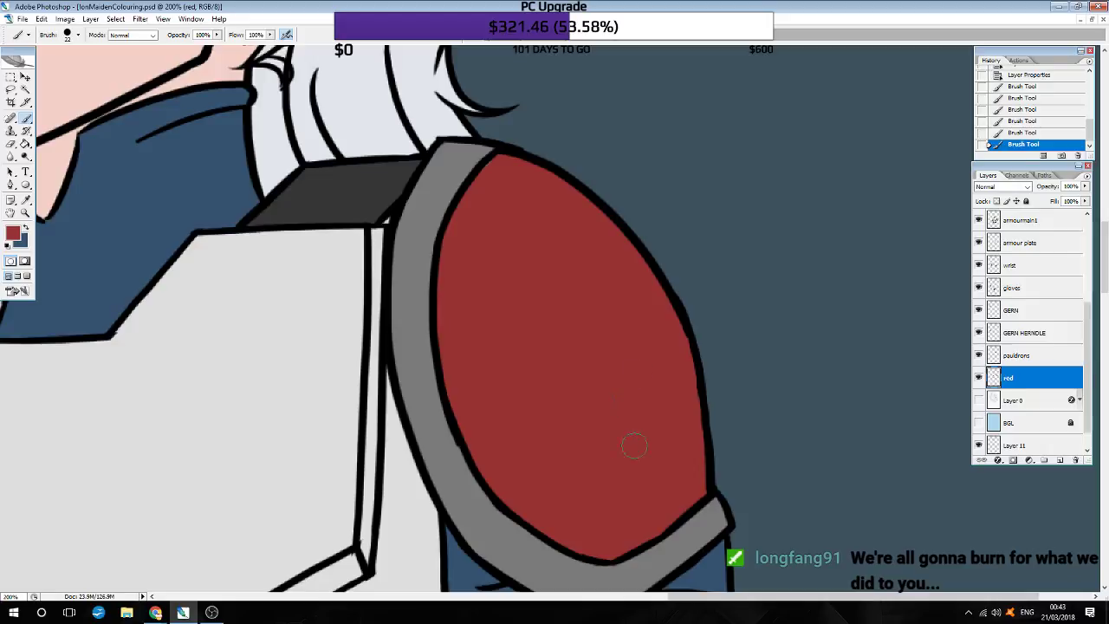
left_click_drag(612, 399, 564, 359)
left_click(26, 200)
left_click(402, 199)
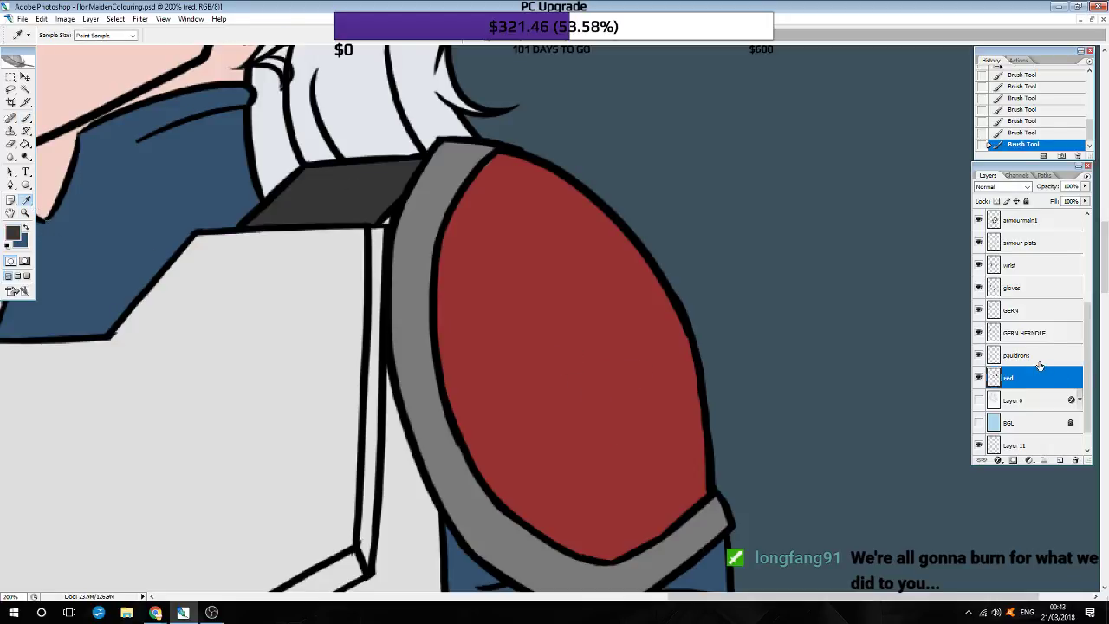
Step: On the pauldrons layer, paint the rim's shoulder corner dark grey and zoom out
left_click(1040, 358)
left_click(26, 118)
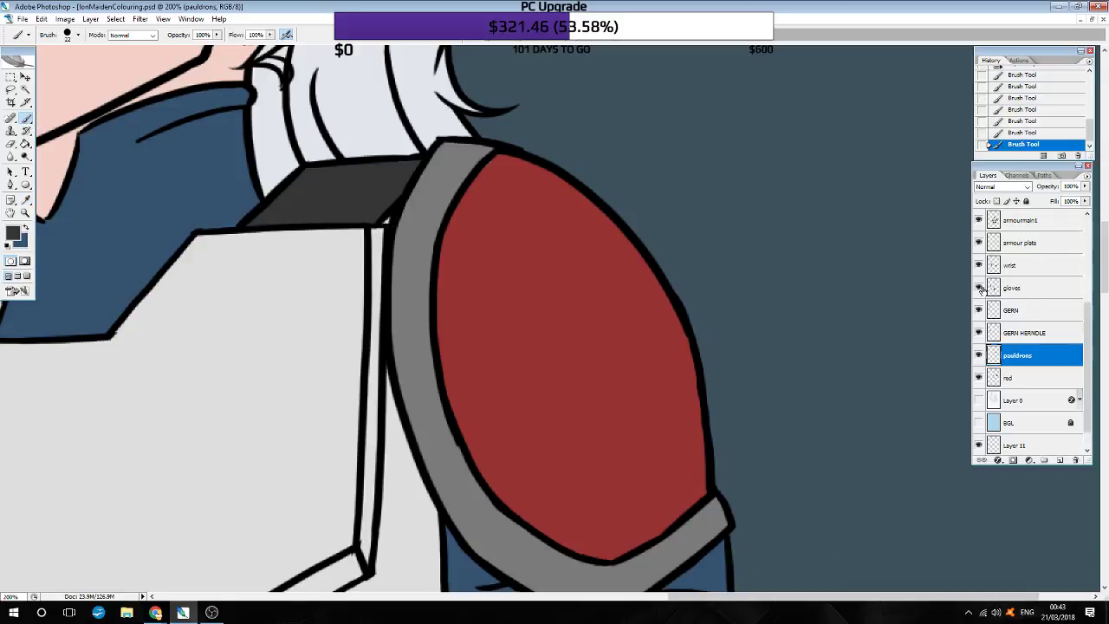
left_click_drag(369, 215, 382, 223)
key("ctrl+minus")
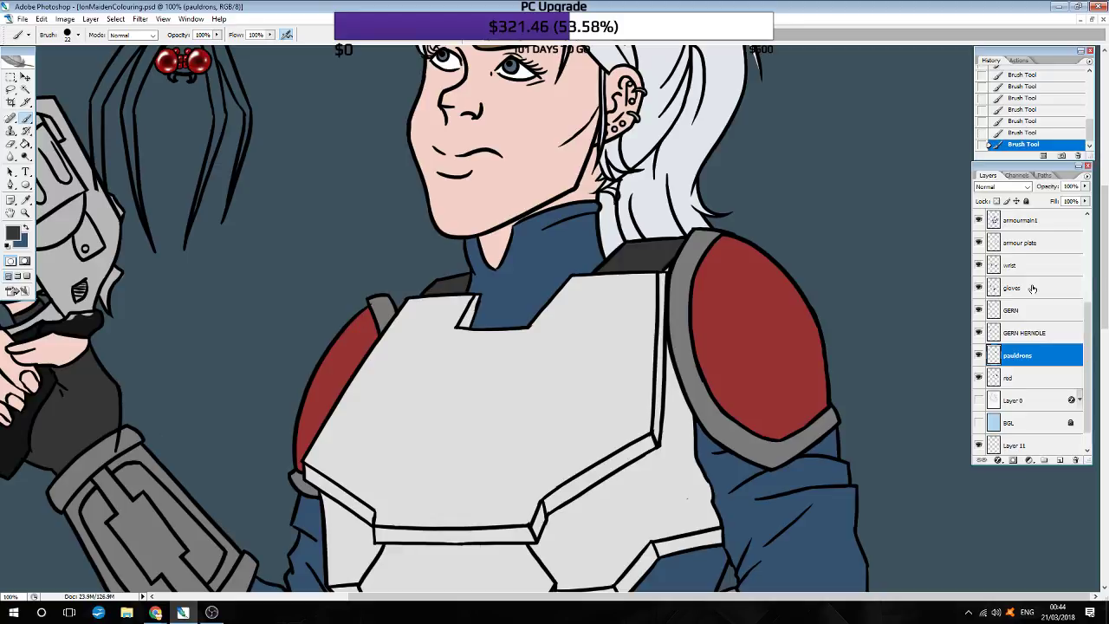
scroll(948, 508, "down", 2)
scroll(867, 504, "down", 2)
scroll(829, 506, "down", 2)
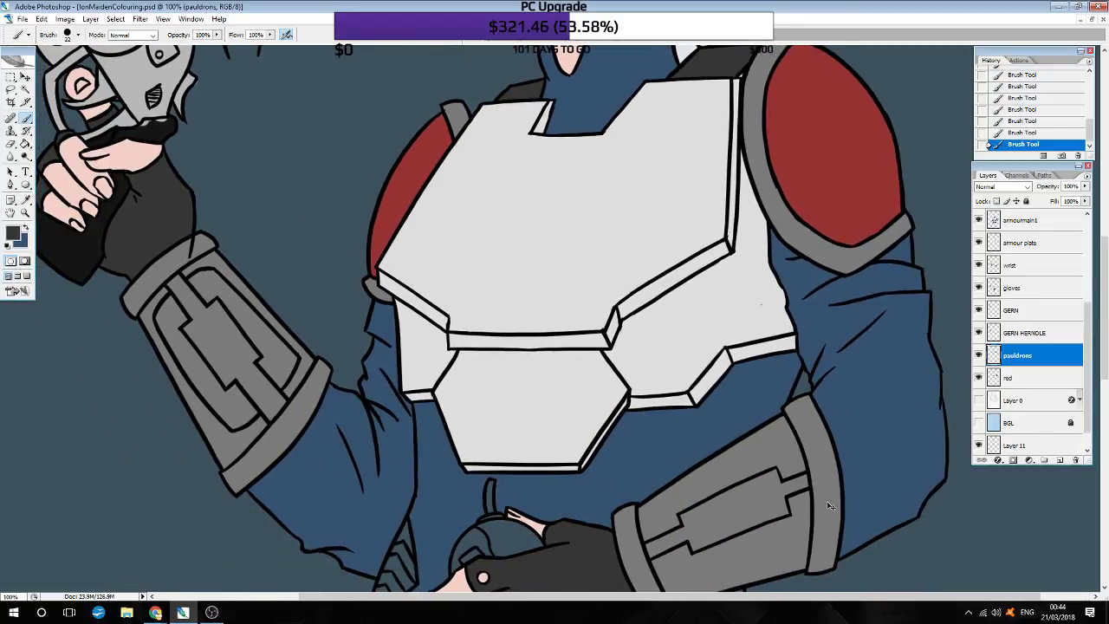
key("ctrl+minus")
scroll(901, 513, "up", 2)
scroll(921, 509, "up", 2)
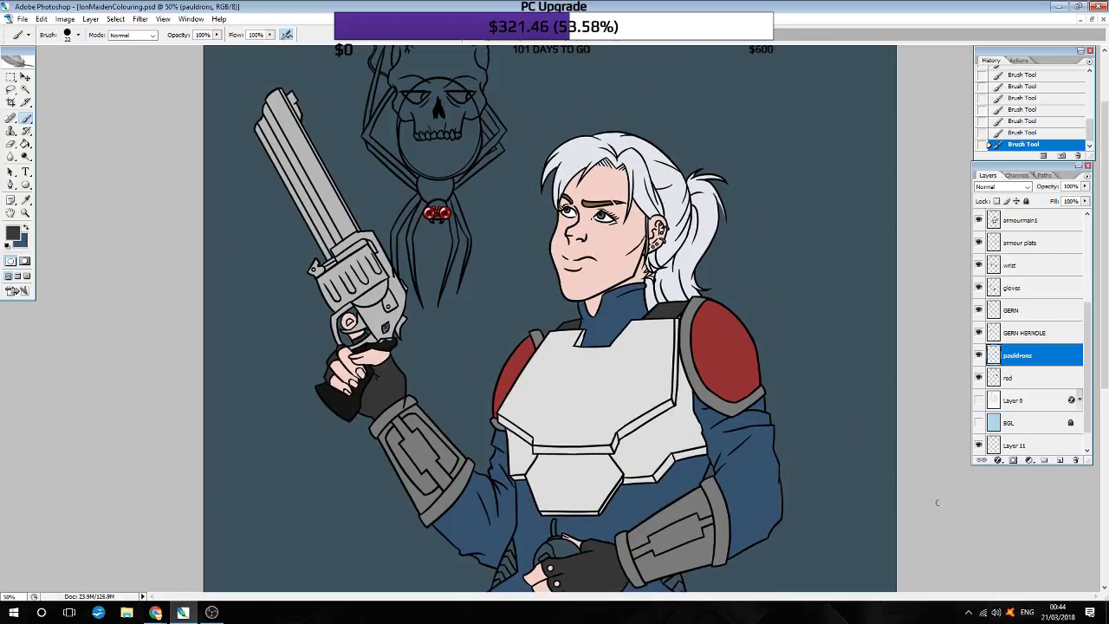
key("ctrl+plus")
scroll(942, 503, "up", 1)
scroll(941, 502, "up", 2)
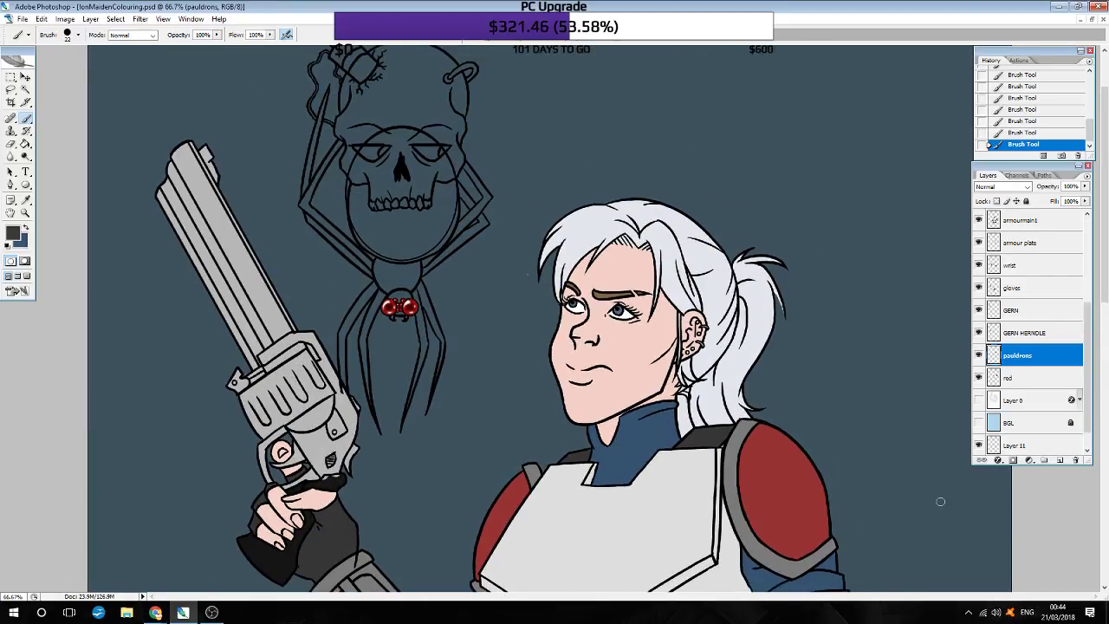
scroll(941, 501, "up", 1)
scroll(941, 502, "up", 2)
key("ctrl+plus")
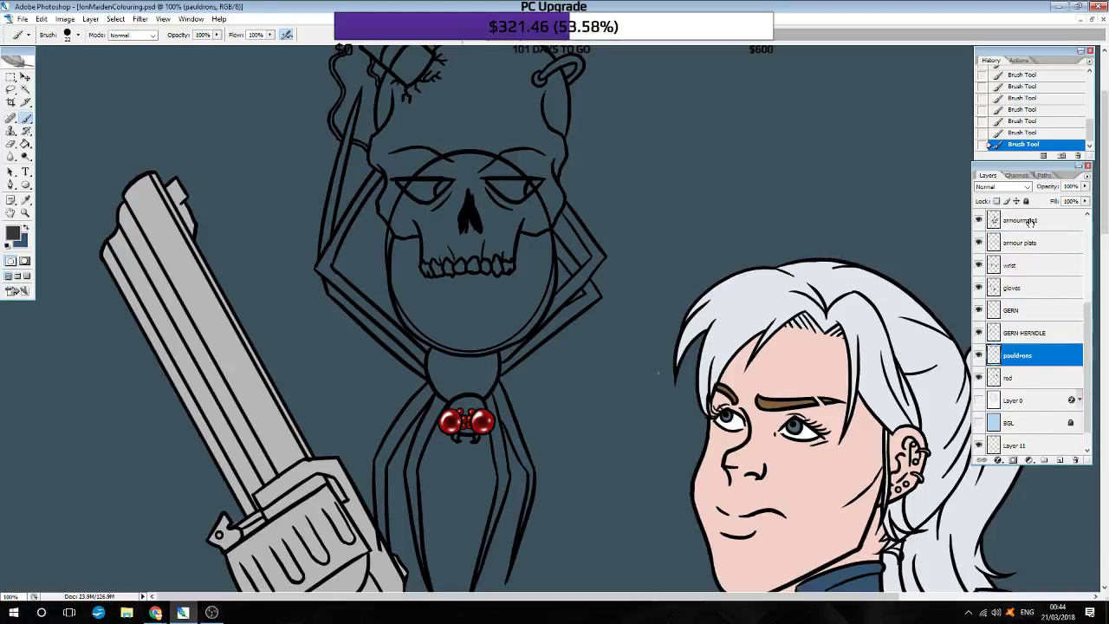
scroll(1050, 243, "up", 3)
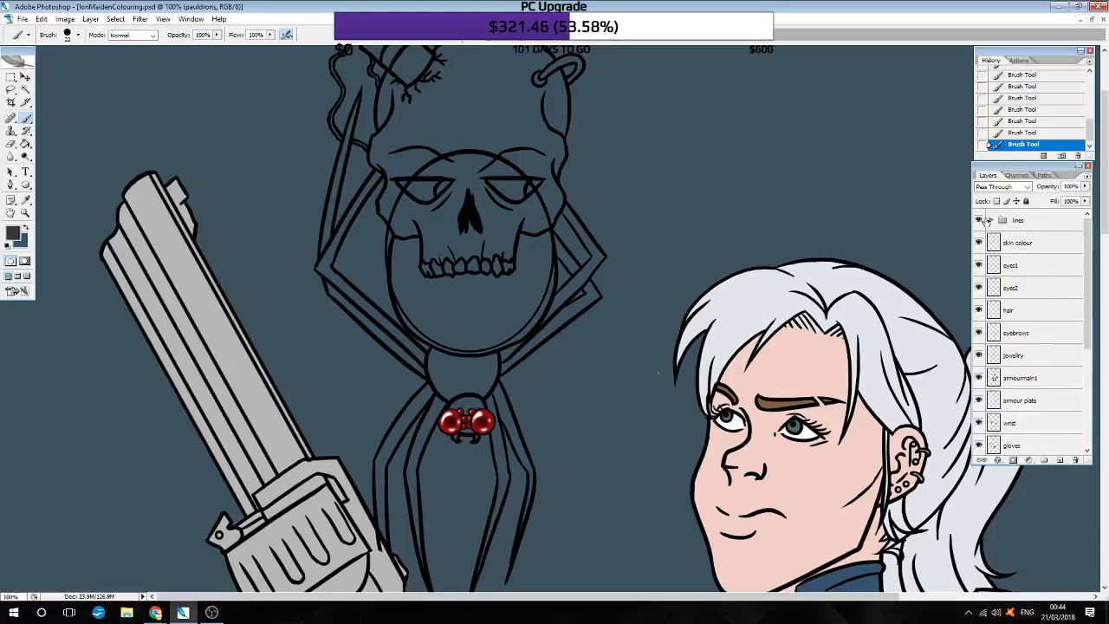
Step: Expand the lines group and toggle the background, Layer 18, Layer 10 and body-line visibility
left_click(1014, 221)
left_click(1005, 243)
scroll(1031, 277, "down", 2)
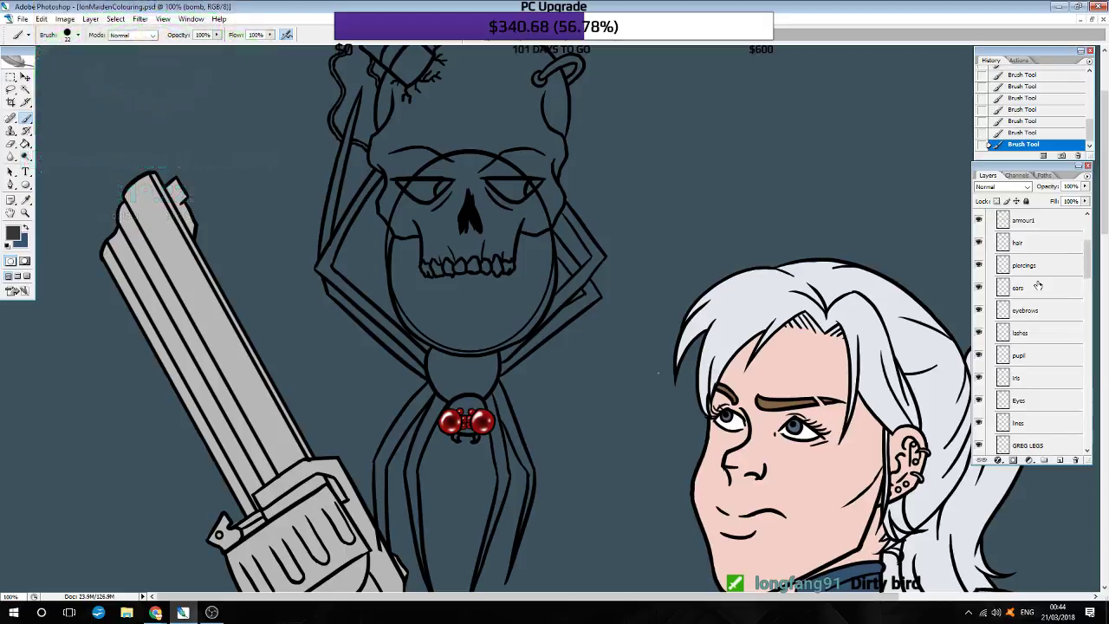
scroll(1021, 350, "down", 5)
scroll(1021, 350, "down", 5)
scroll(1021, 350, "down", 5)
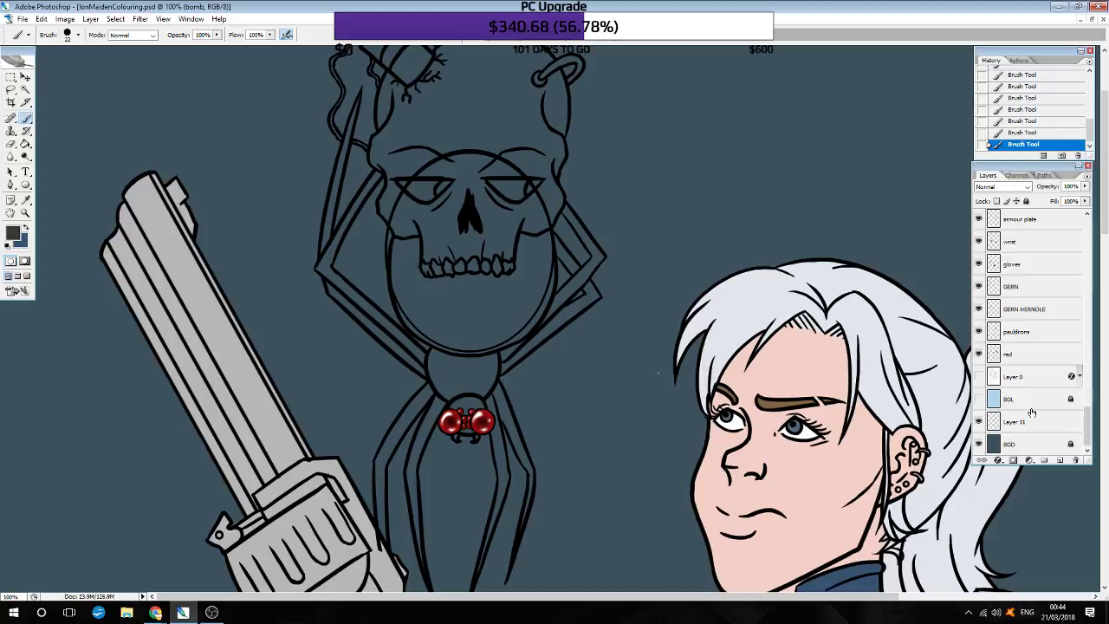
left_click(980, 443)
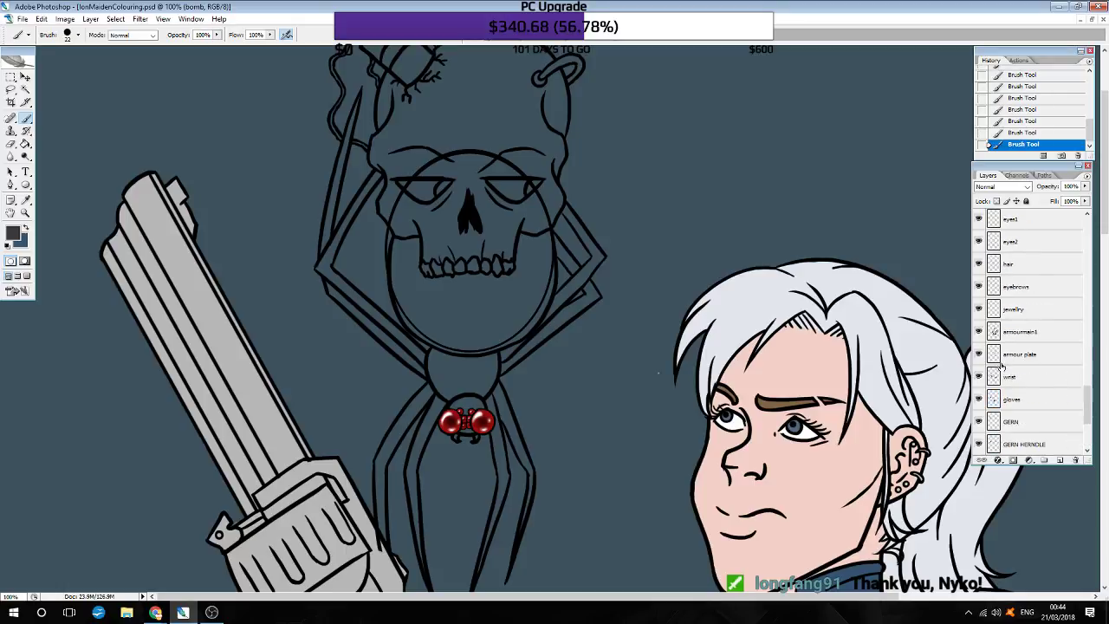
scroll(1006, 369, "up", 3)
scroll(1003, 369, "up", 2)
scroll(1003, 368, "down", 3)
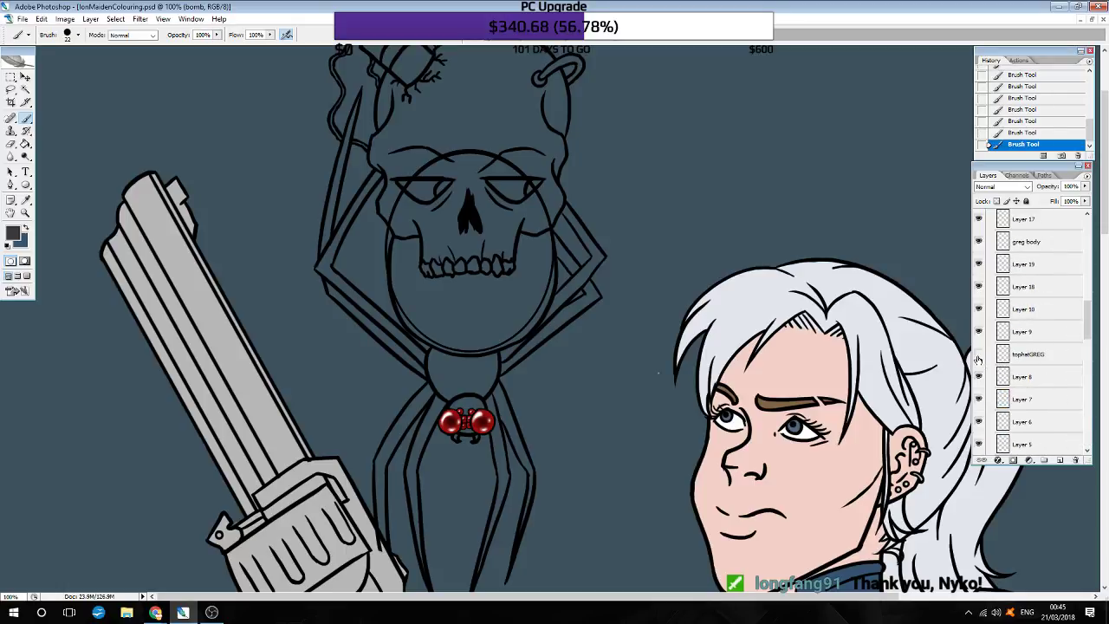
left_click(978, 287)
left_click(979, 288)
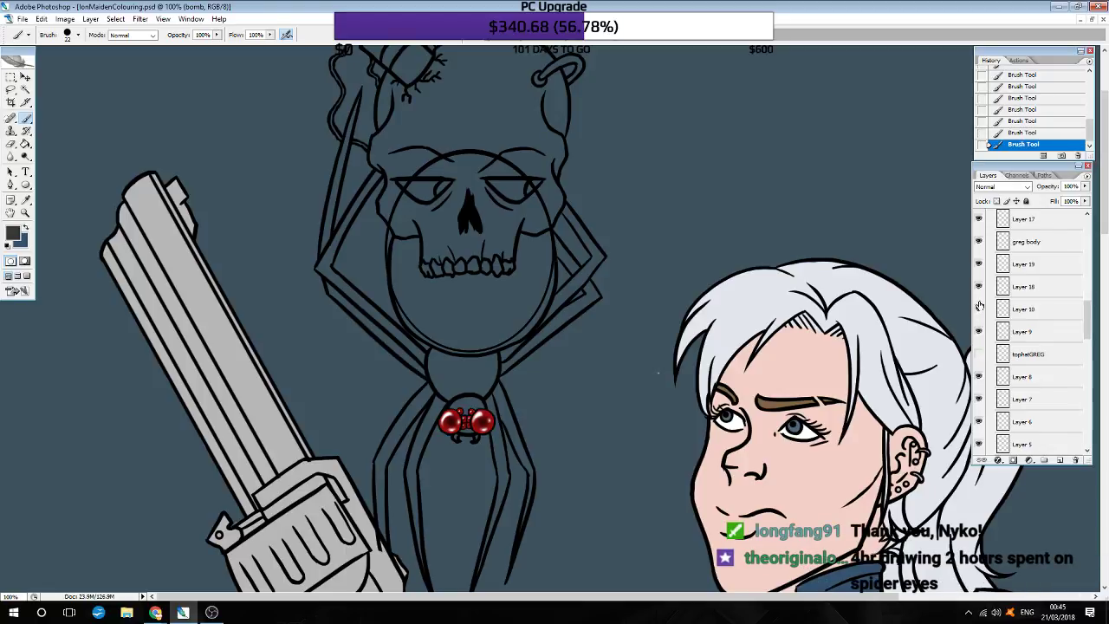
left_click(980, 308)
left_click(979, 242)
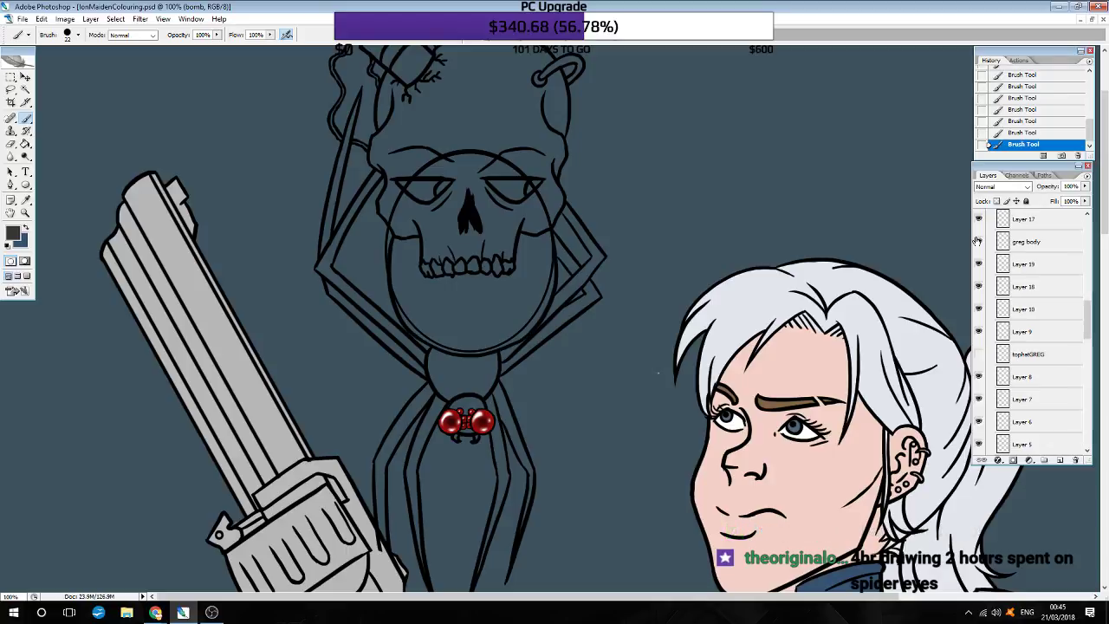
left_click(978, 242)
Step: Toggle the eye, leg and neck line layers, then make GREG LEGS active
left_click(979, 220)
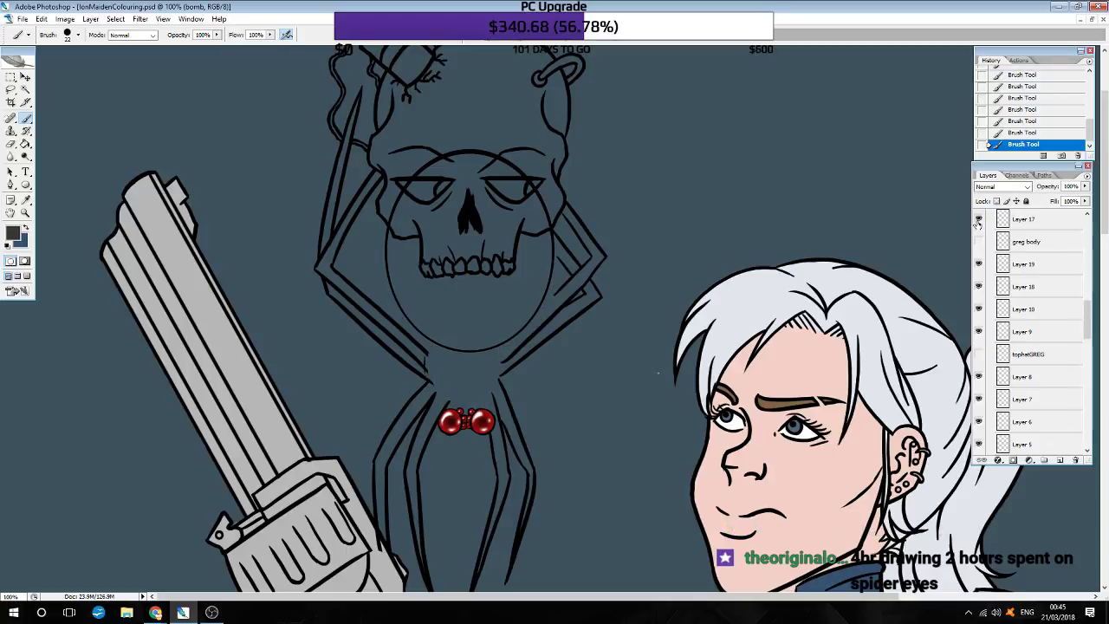
scroll(979, 224, "up", 1)
left_click(979, 240)
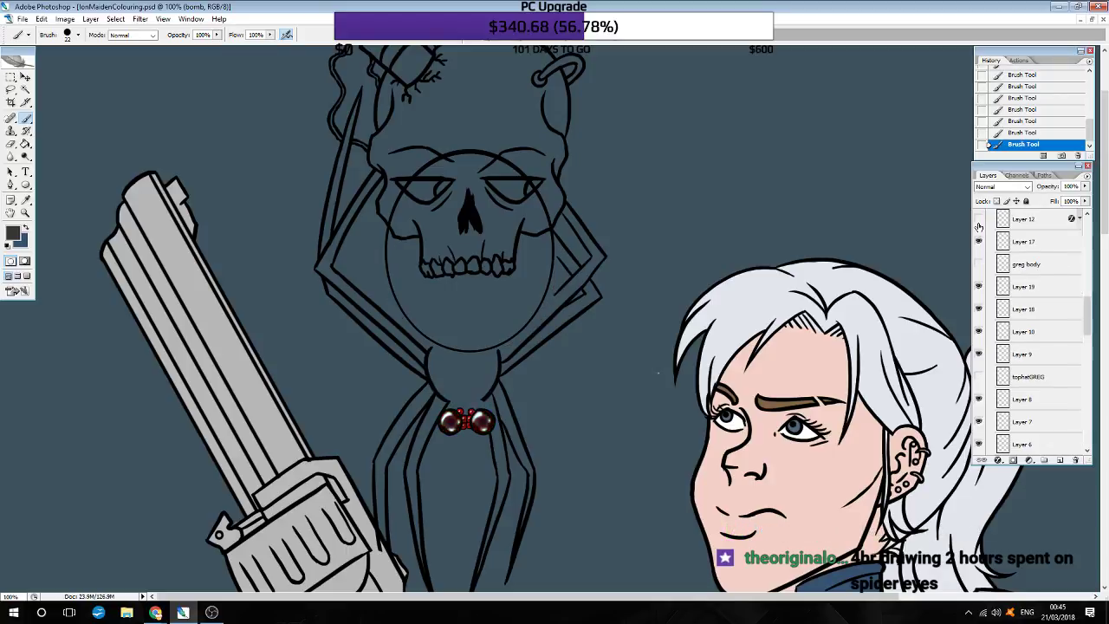
left_click(979, 227)
left_click(979, 228)
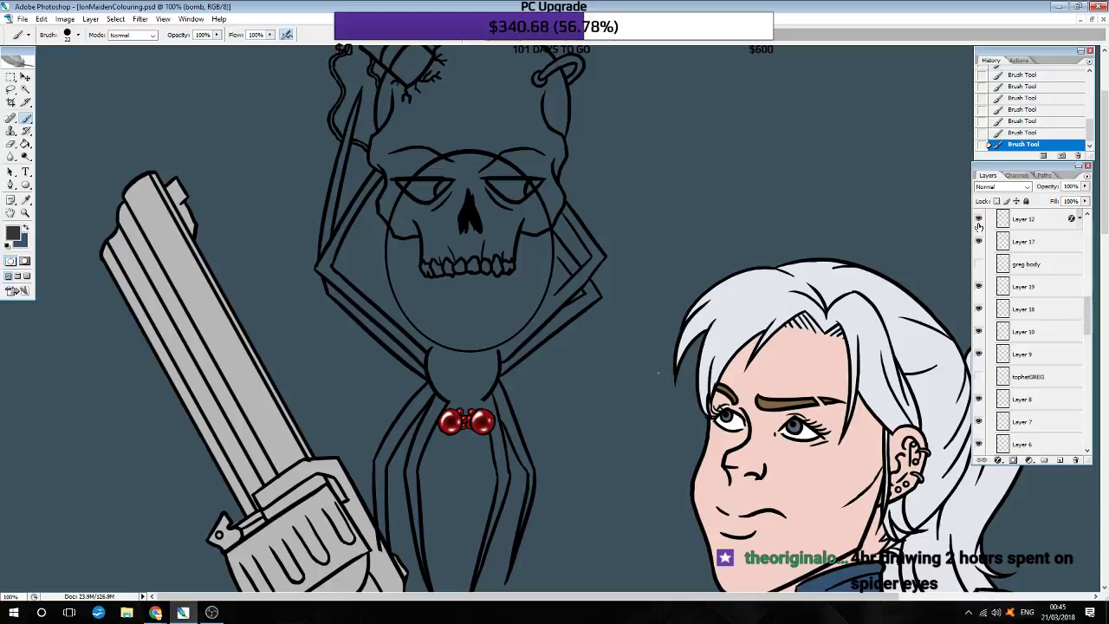
left_click(979, 270)
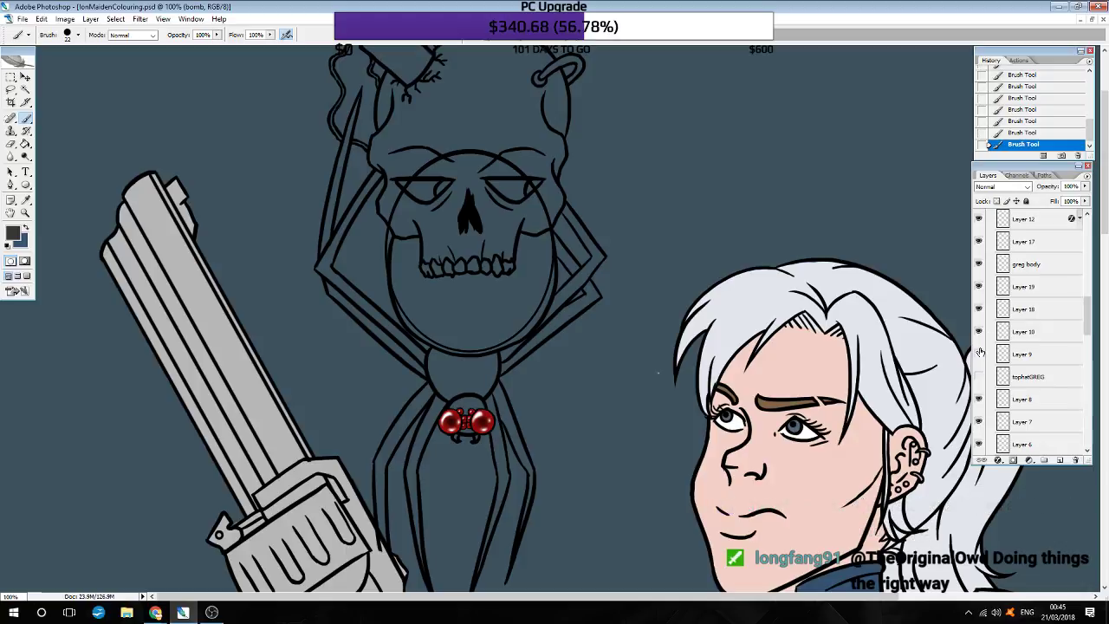
scroll(980, 351, "up", 1)
left_click(980, 286)
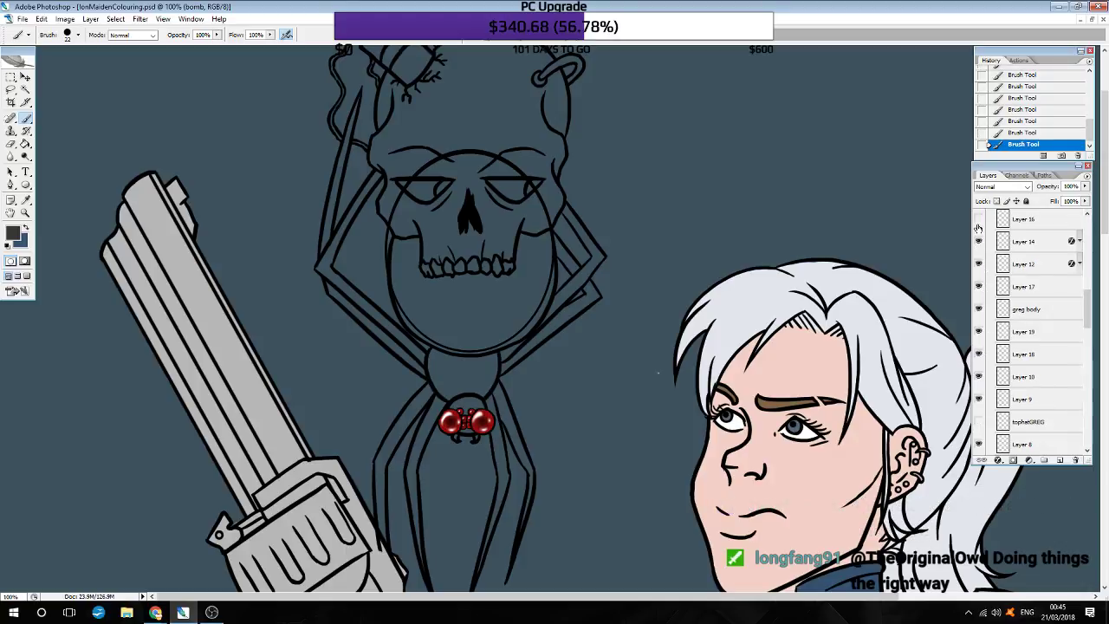
scroll(978, 227, "up", 1)
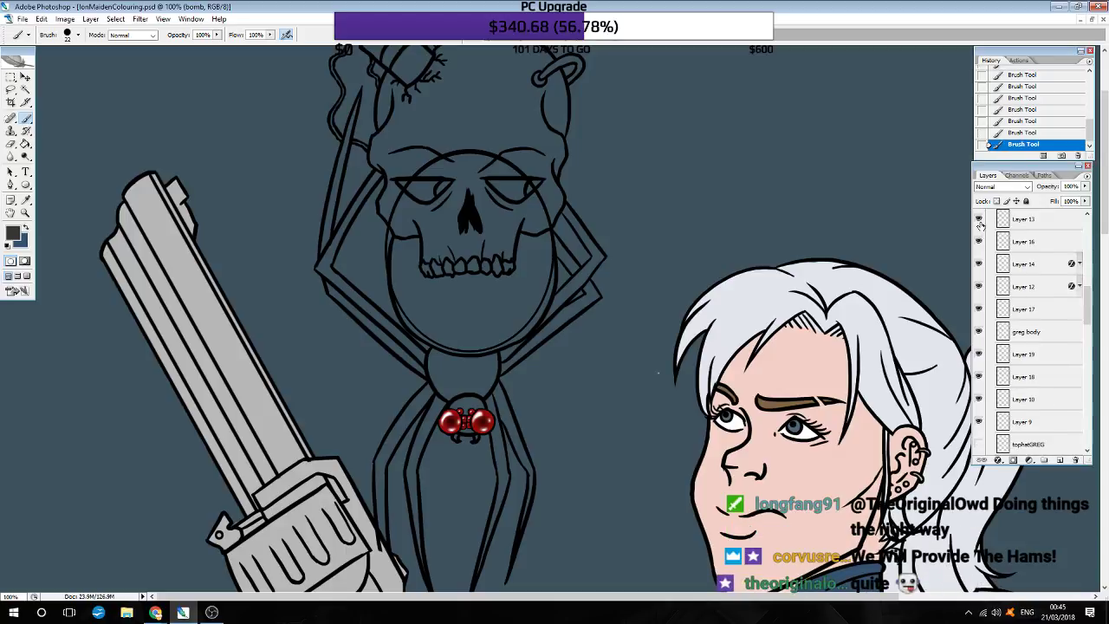
scroll(980, 227, "up", 2)
scroll(984, 243, "up", 2)
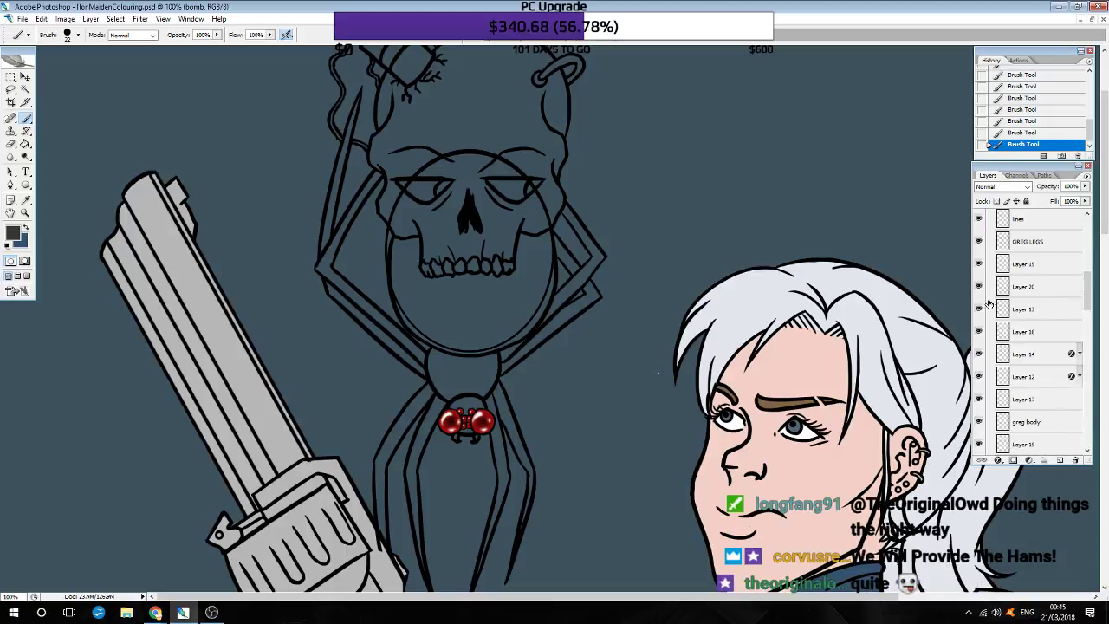
left_click(978, 240)
left_click(1008, 245)
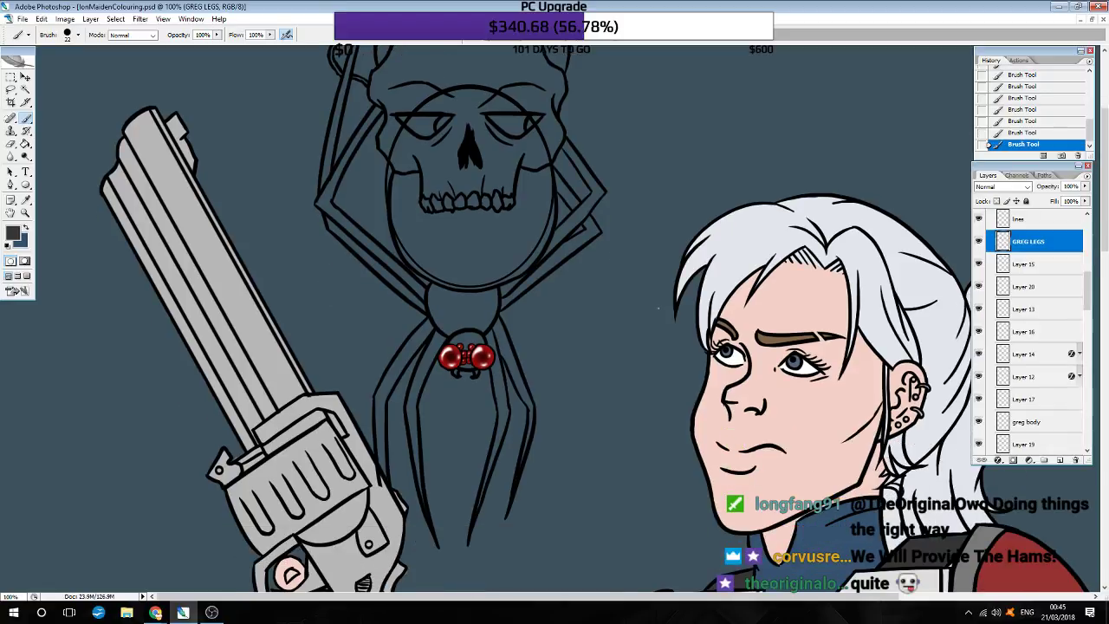
scroll(468, 500, "down", 3)
scroll(468, 500, "up", 1)
scroll(468, 500, "left", 3)
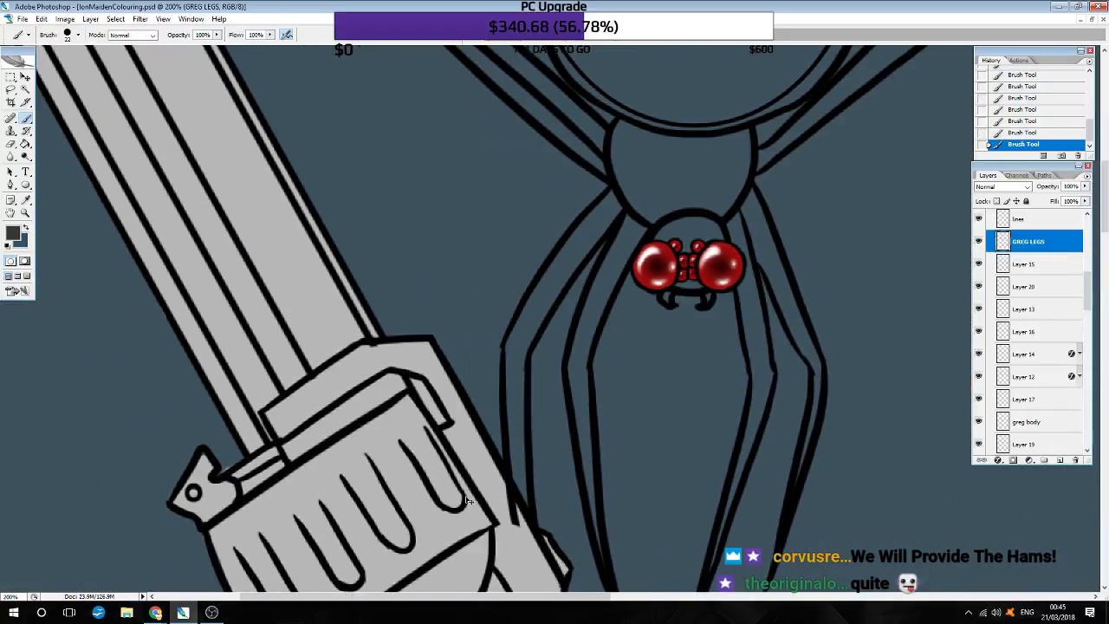
scroll(468, 500, "left", 2)
scroll(466, 497, "down", 2)
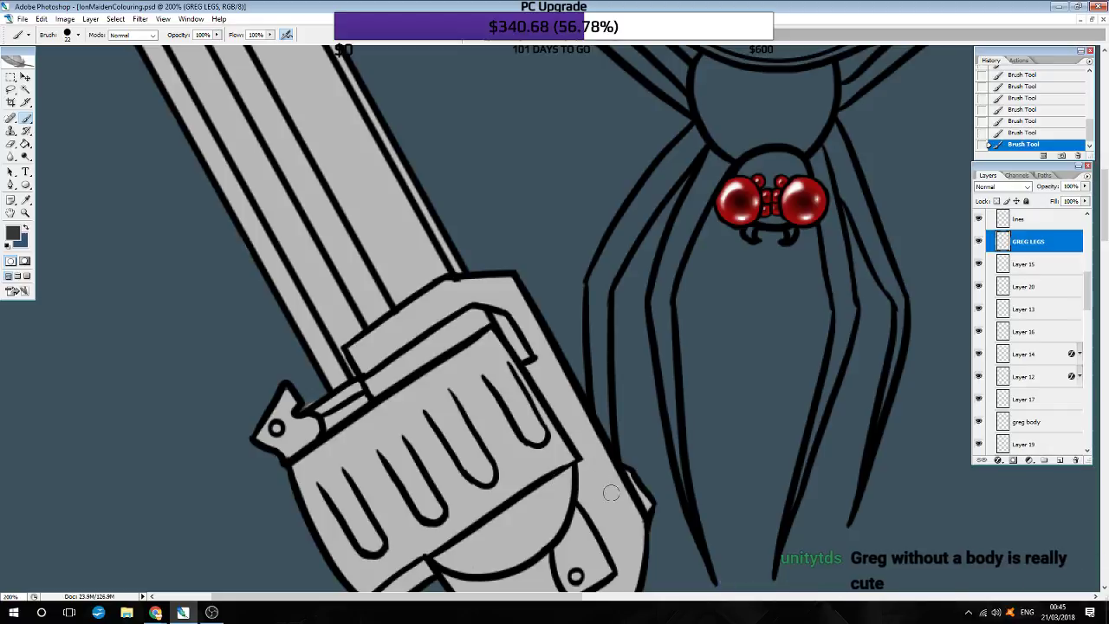
Step: Erase stray leg marks, then locate Layer 11's circle outline and trash that layer
left_click_drag(566, 402, 560, 457)
scroll(561, 457, "down", 3)
scroll(527, 416, "up", 1)
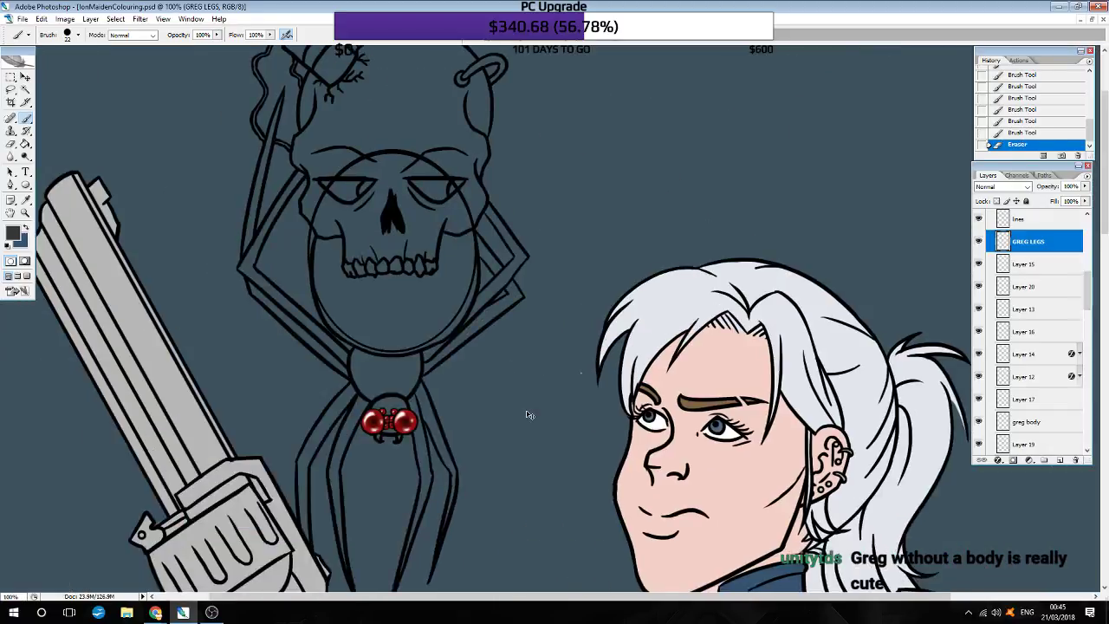
scroll(530, 416, "up", 1)
scroll(527, 413, "up", 1)
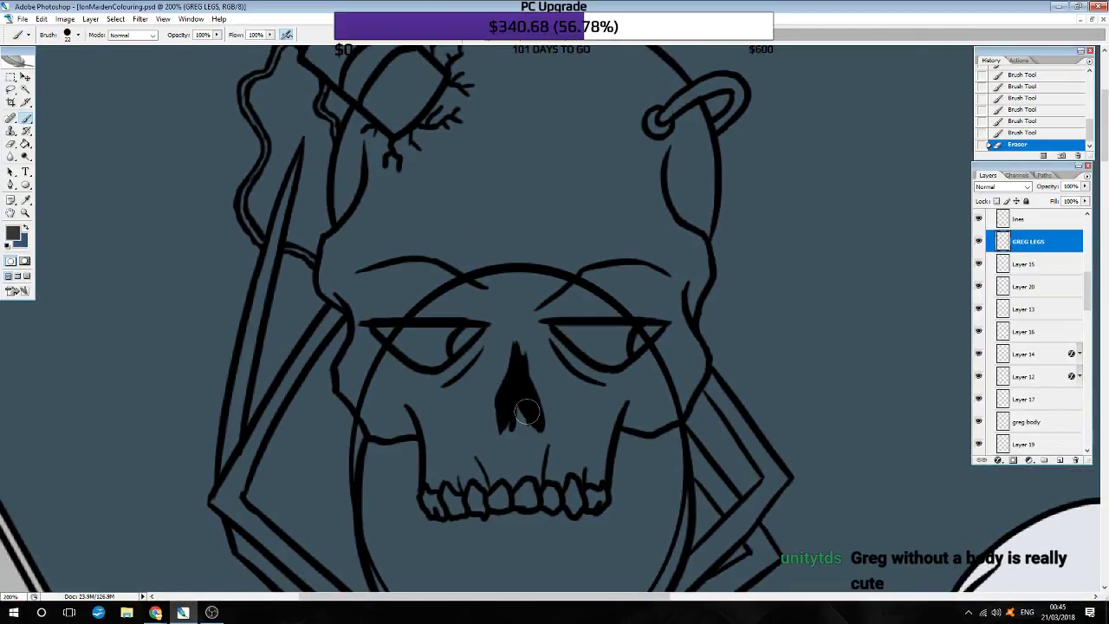
scroll(1019, 269, "up", 1)
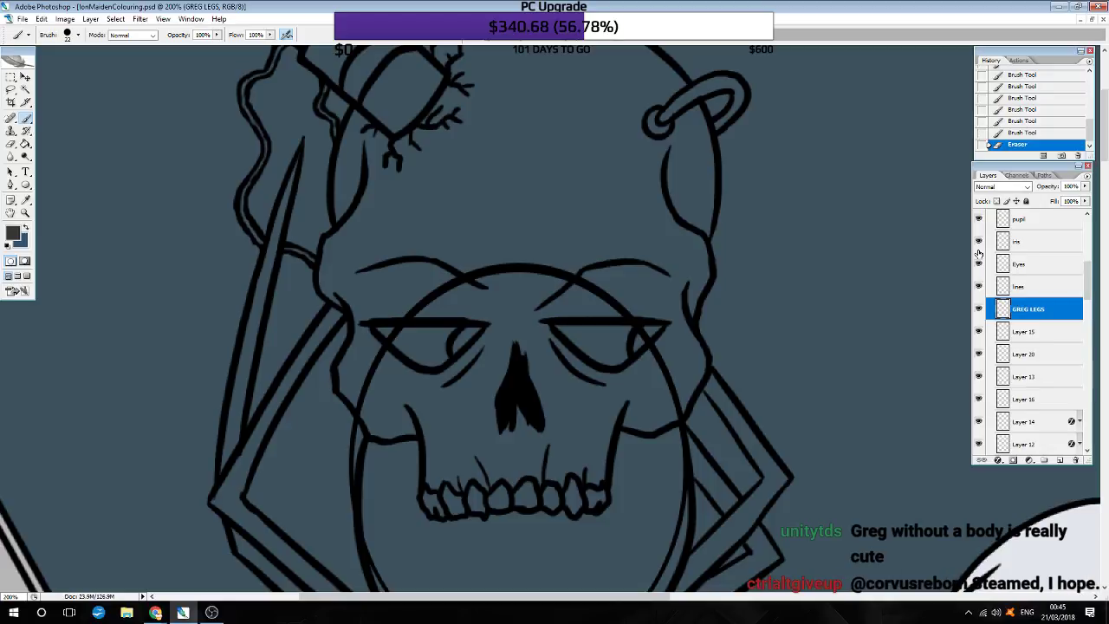
scroll(979, 254, "up", 3)
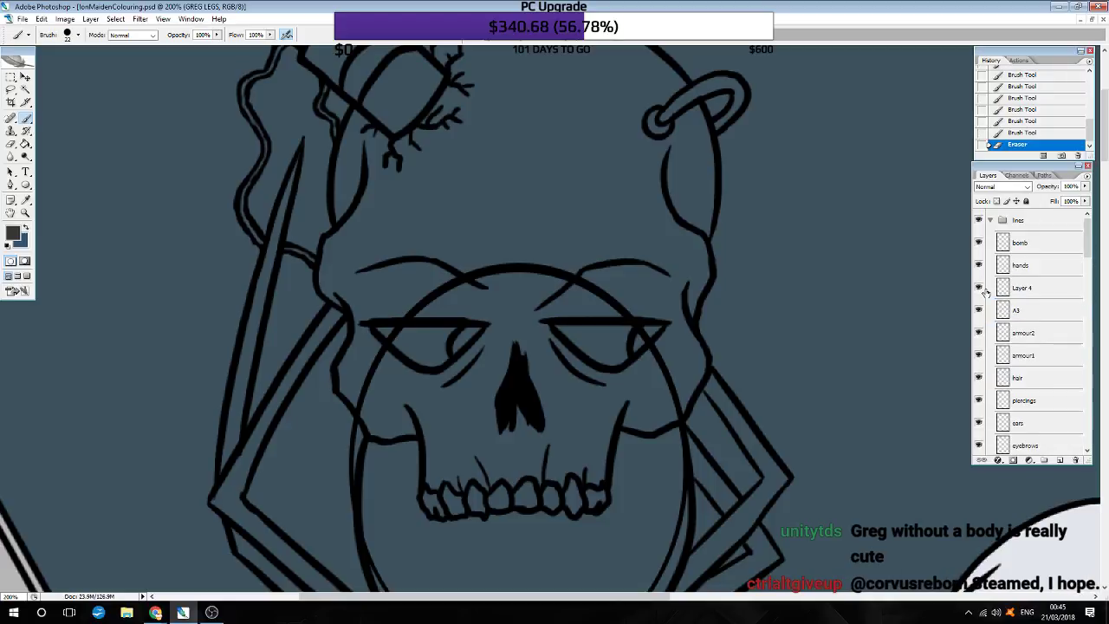
left_click(986, 290)
scroll(982, 288, "down", 2)
scroll(983, 295, "up", 2)
scroll(979, 442, "down", 1)
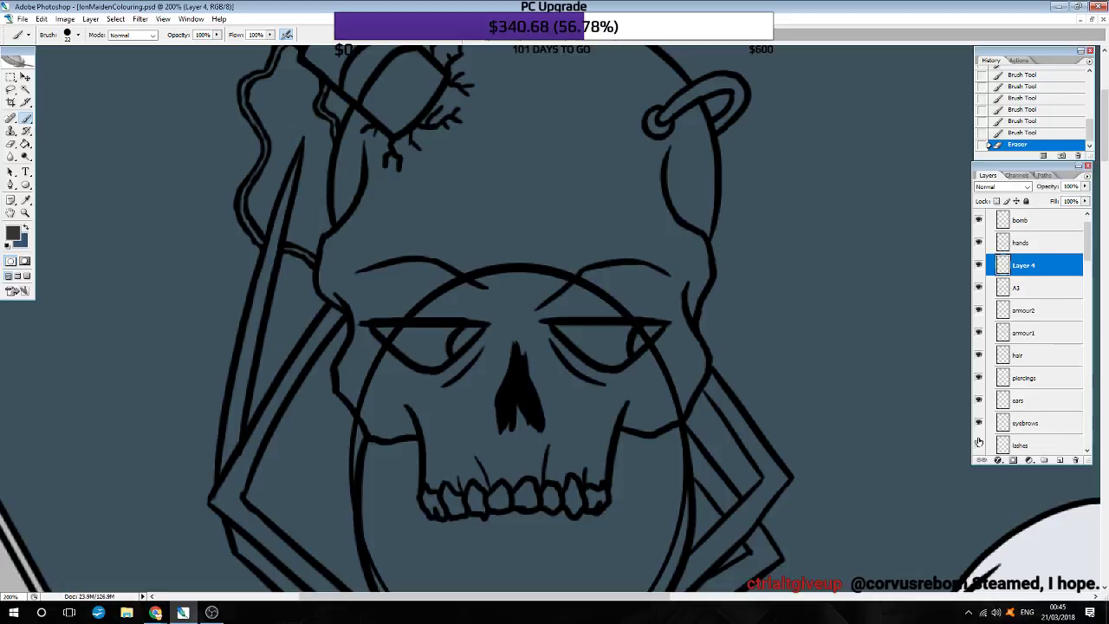
scroll(982, 247, "up", 1)
left_click(978, 220)
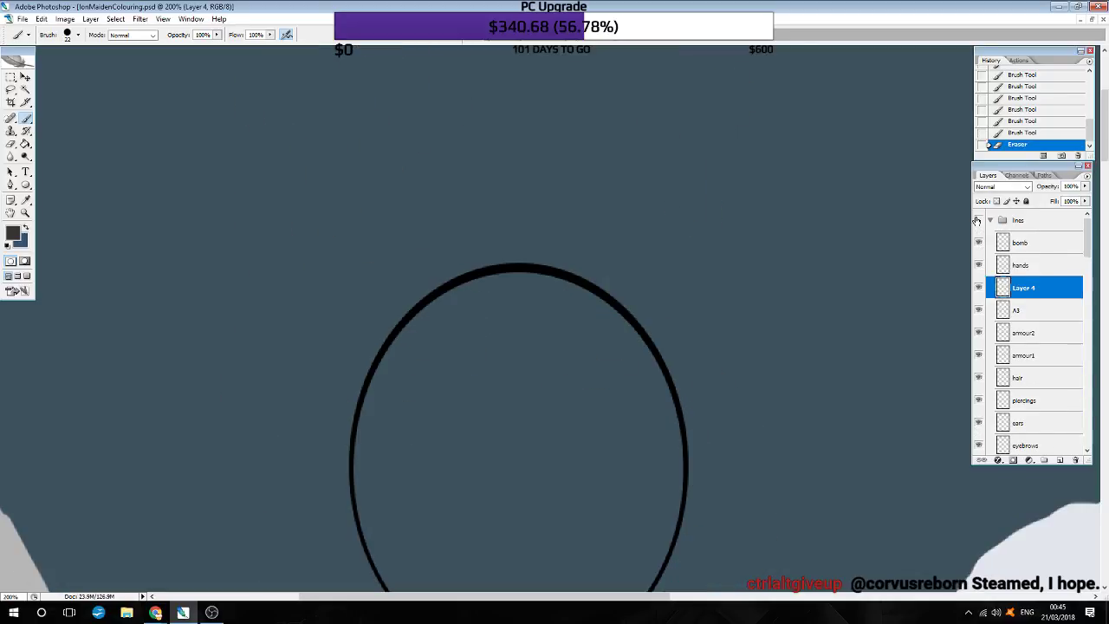
scroll(984, 251, "down", 1)
scroll(997, 277, "down", 3)
scroll(1006, 295, "down", 3)
scroll(1012, 305, "down", 3)
scroll(1012, 312, "down", 3)
scroll(1010, 347, "down", 5)
left_click(980, 422)
left_click_drag(1021, 425, 1075, 459)
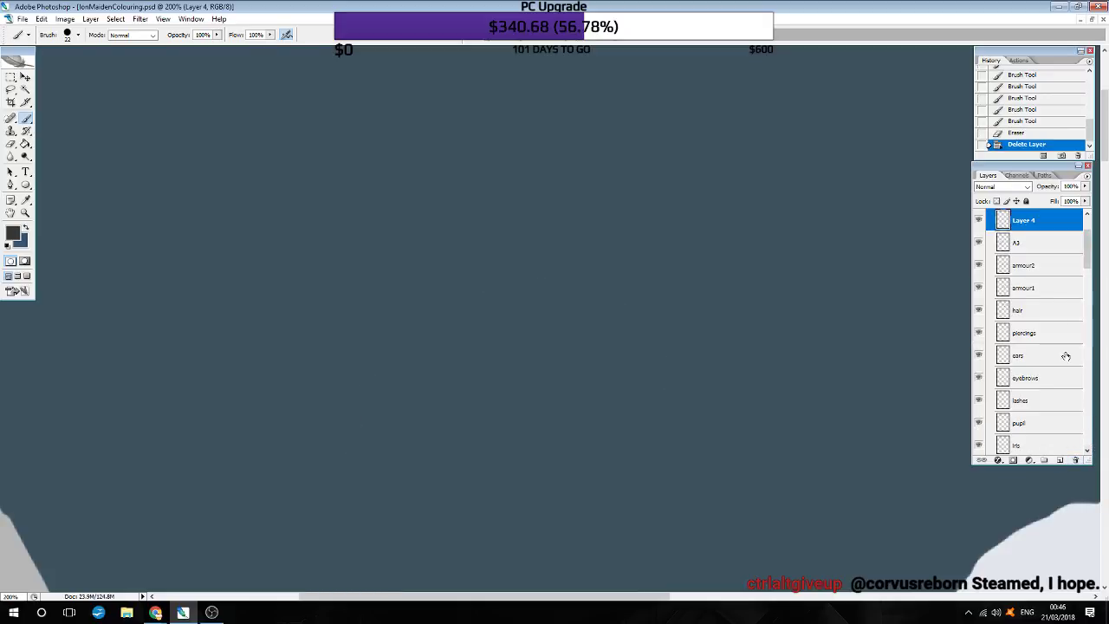
scroll(993, 221, "up", 1)
scroll(988, 222, "up", 1)
left_click(997, 222)
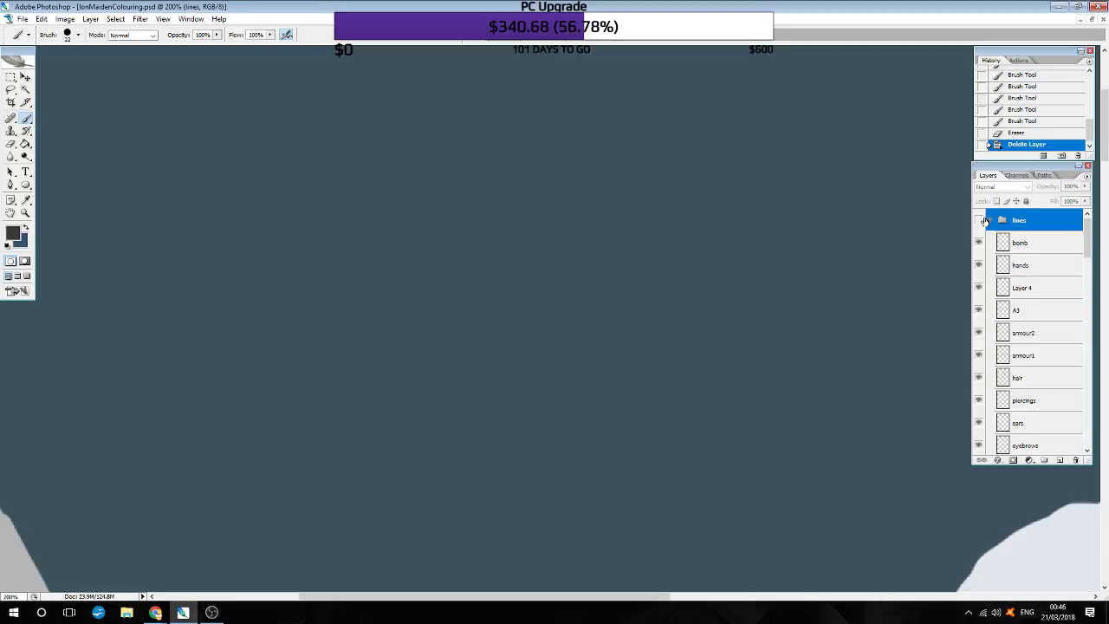
key("ctrl+minus")
key("ctrl+minus")
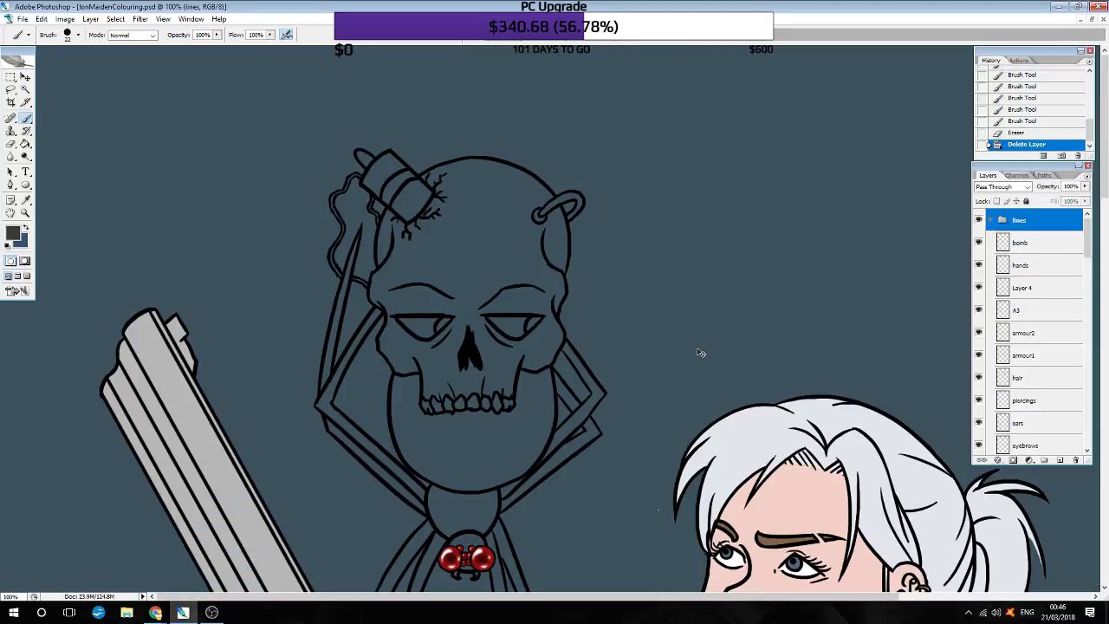
scroll(642, 399, "down", 3)
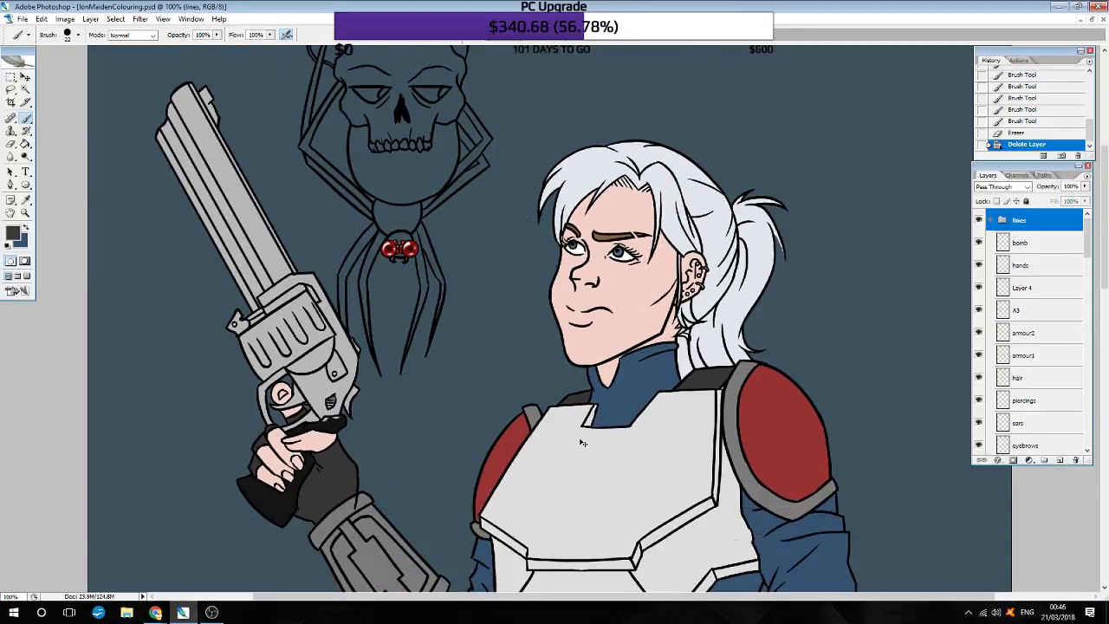
key("ctrl+plus")
scroll(580, 439, "down", 1)
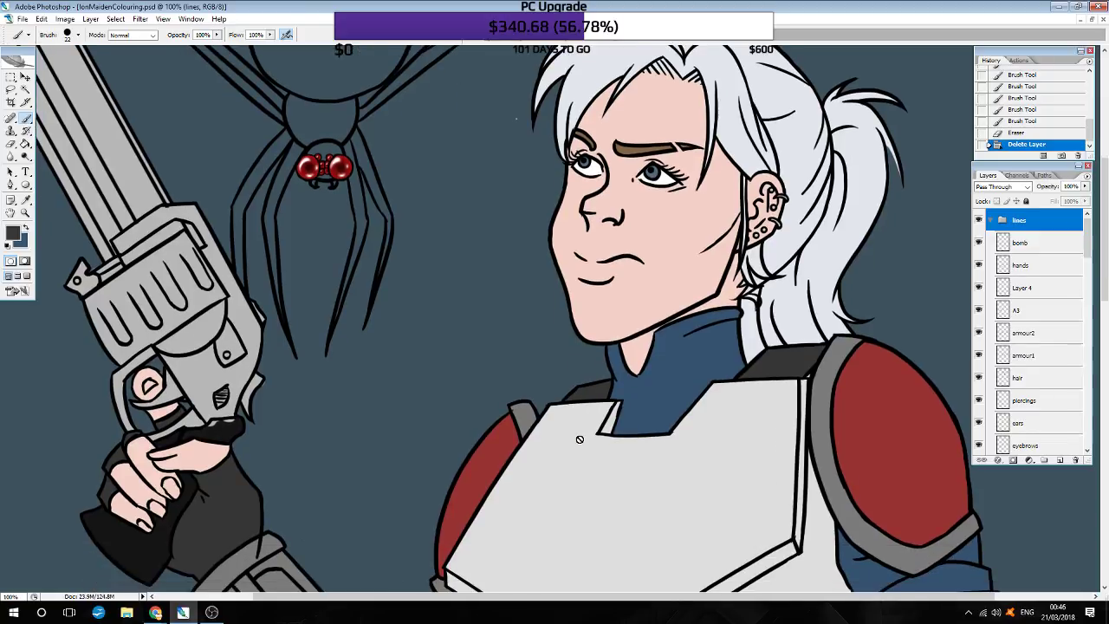
scroll(579, 440, "up", 1)
scroll(580, 439, "up", 3)
key("ctrl+minus")
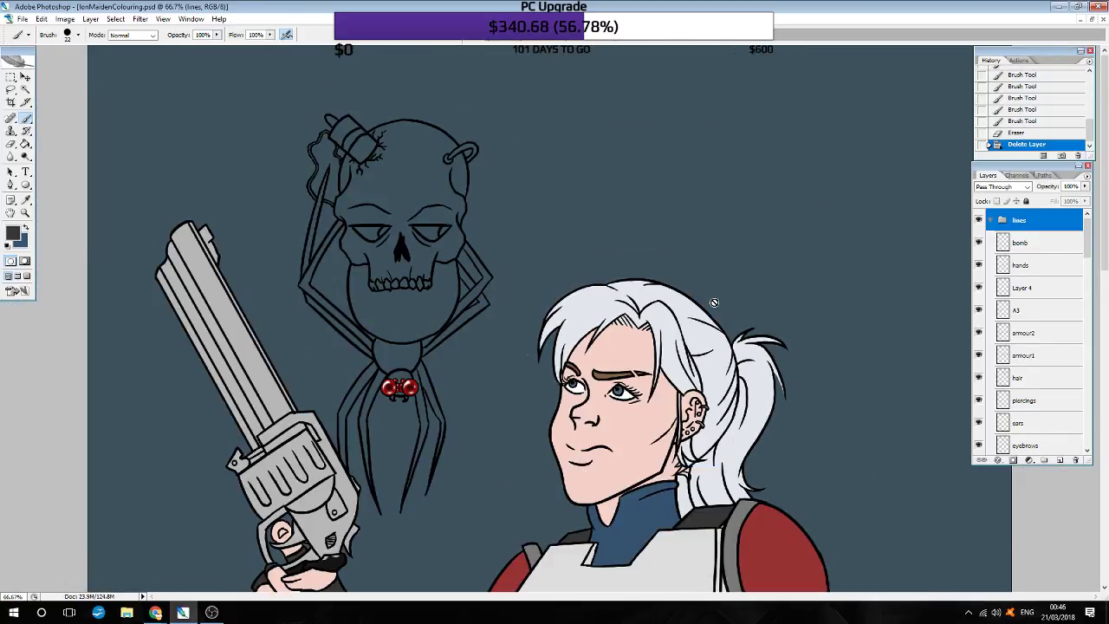
key("ctrl+plus")
scroll(551, 440, "up", 1)
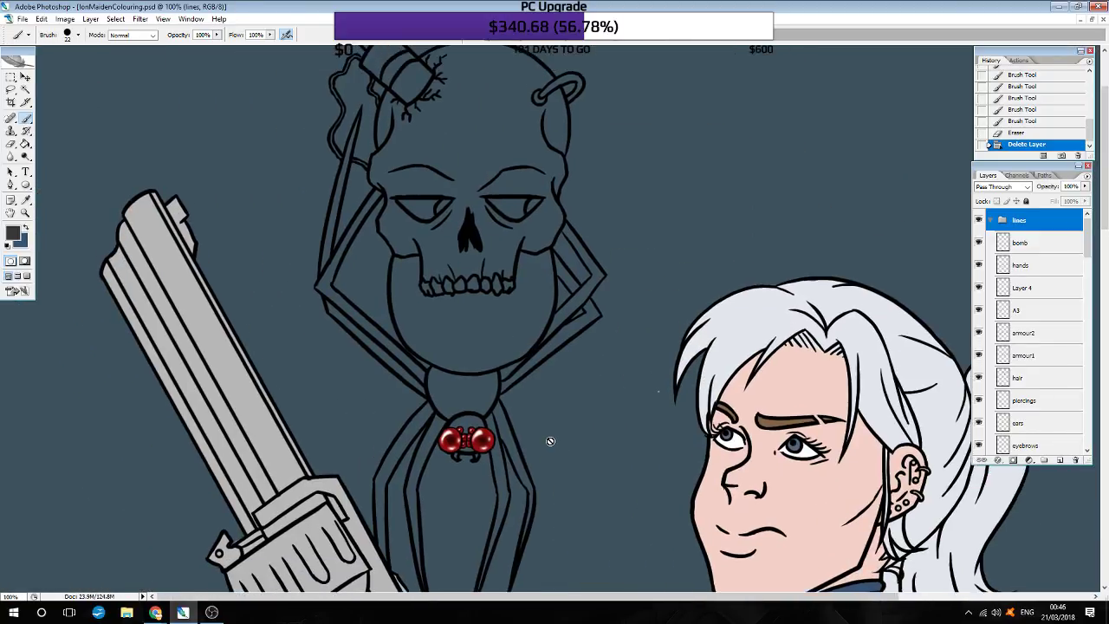
scroll(550, 441, "up", 1)
scroll(988, 260, "down", 3)
scroll(988, 234, "up", 3)
scroll(1036, 329, "down", 3)
left_click(980, 378)
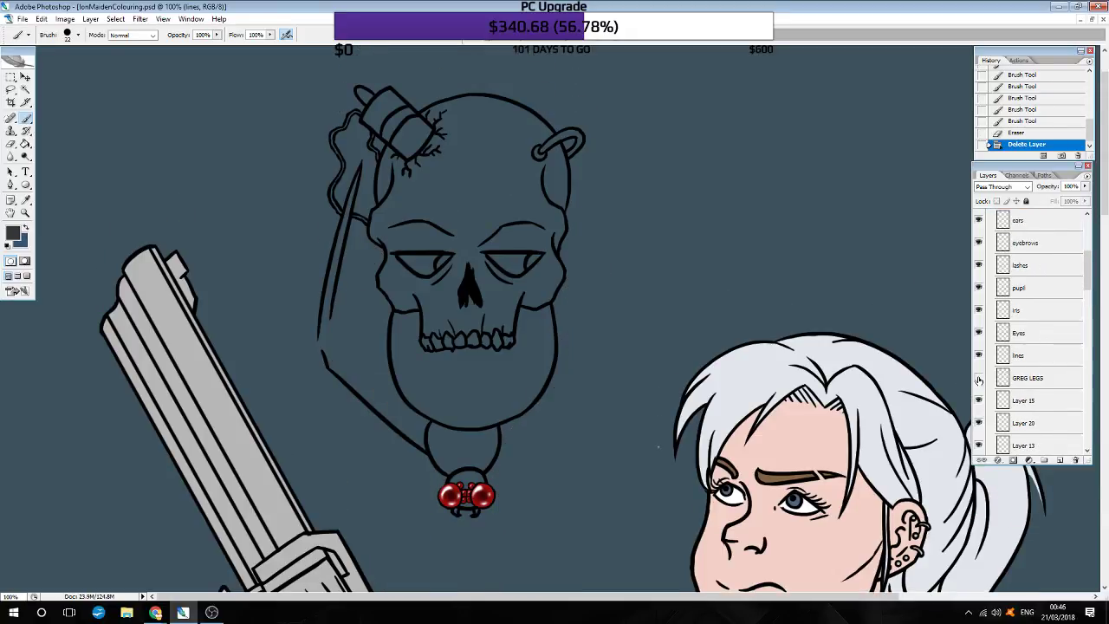
left_click(979, 378)
left_click(980, 379)
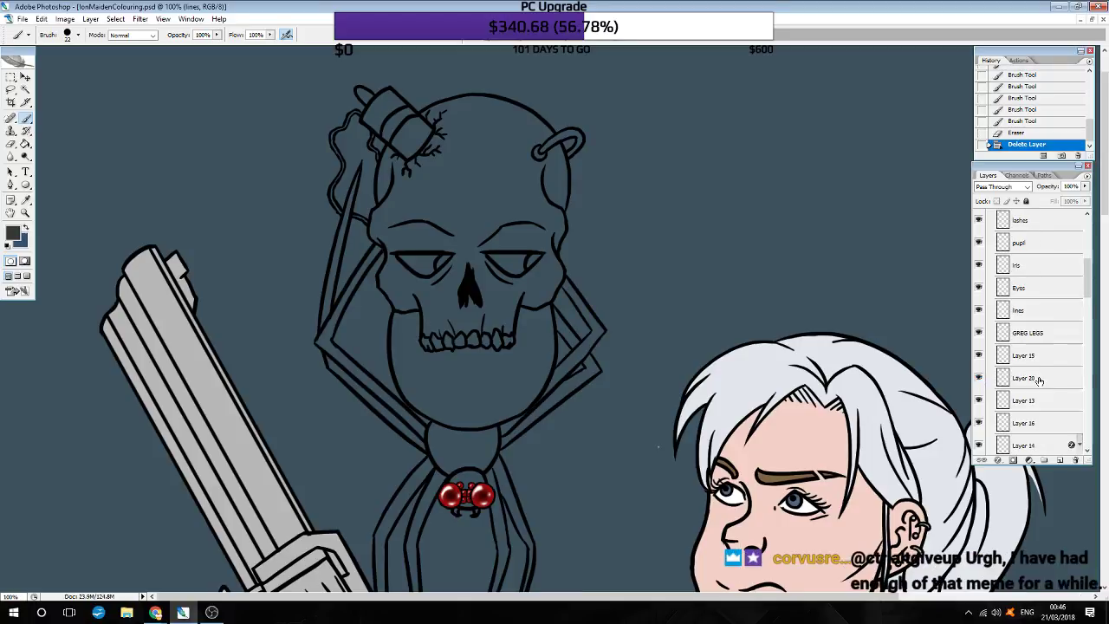
scroll(1040, 380, "down", 2)
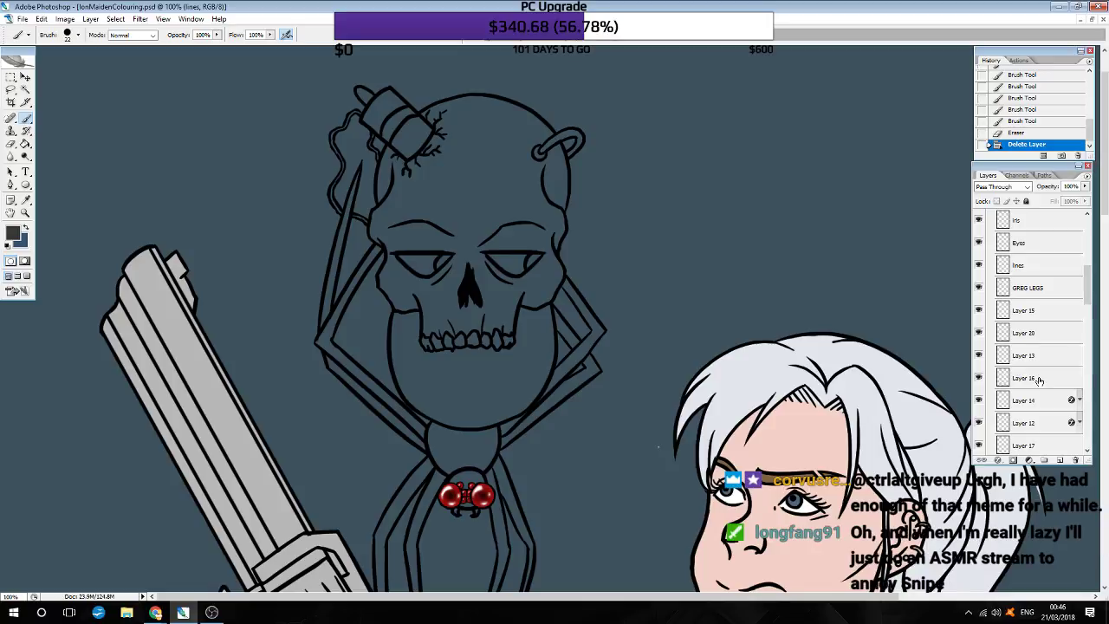
scroll(1040, 381, "down", 1)
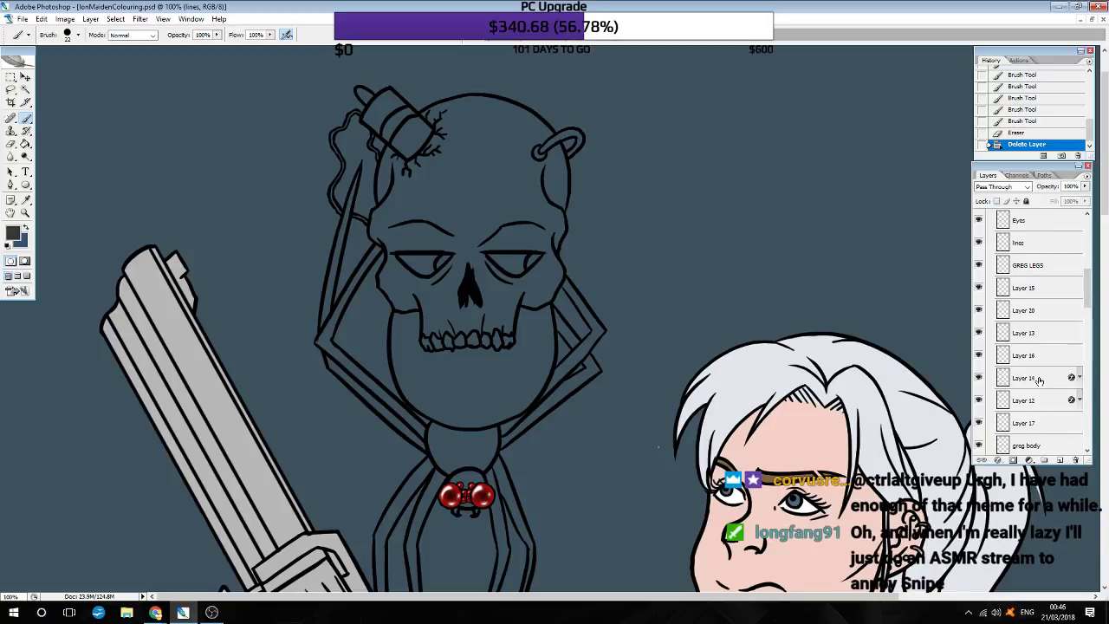
scroll(1040, 381, "down", 3)
scroll(1040, 381, "down", 2)
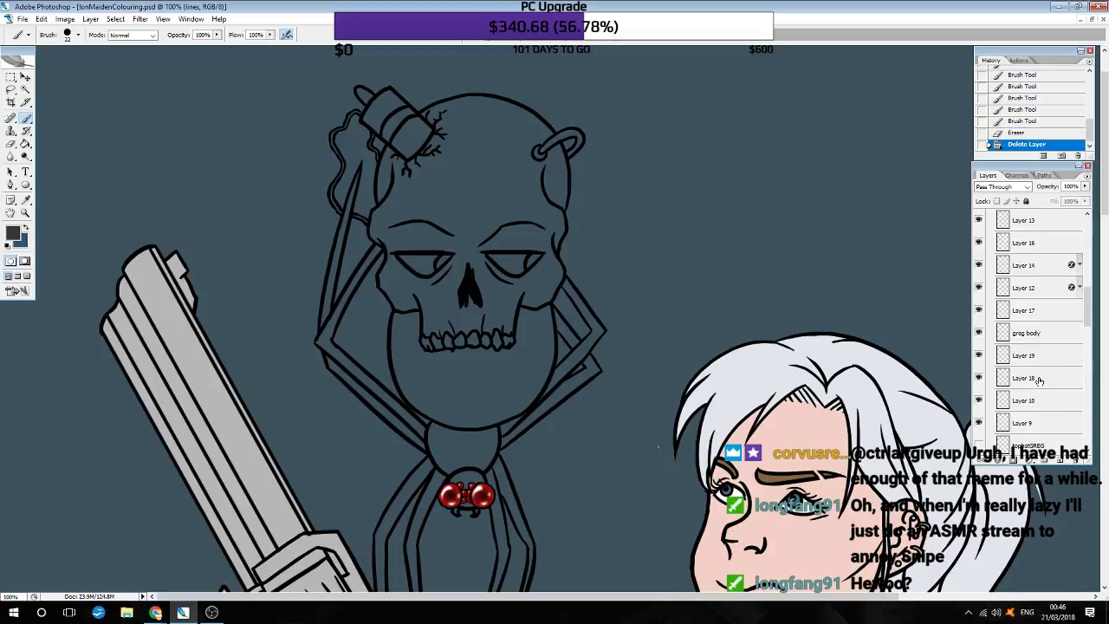
scroll(1040, 380, "down", 3)
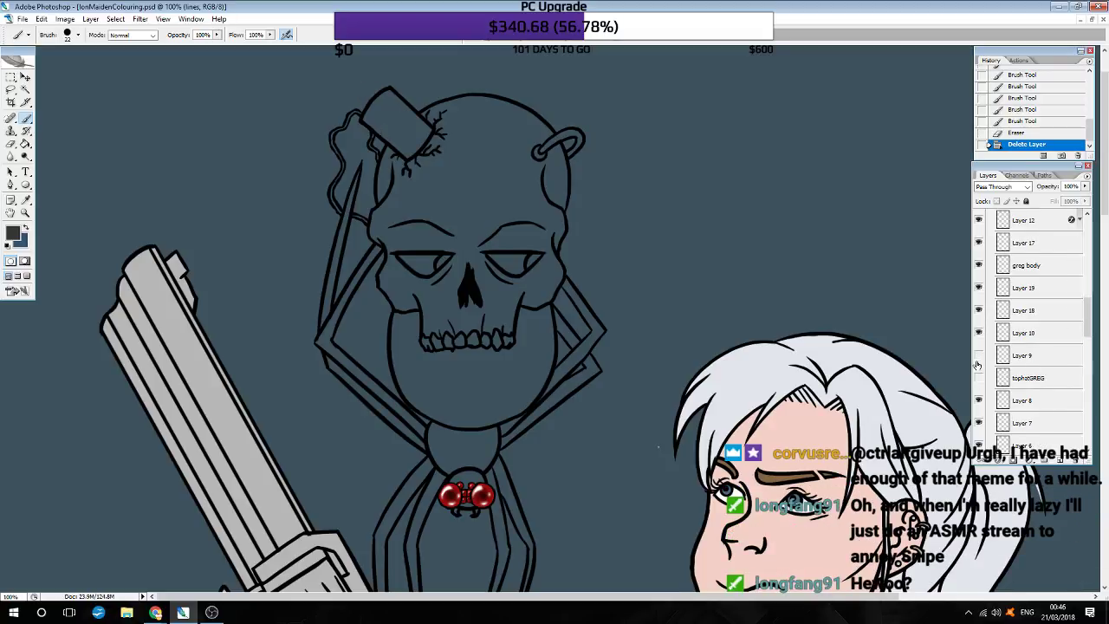
scroll(978, 367, "down", 2)
scroll(977, 382, "down", 2)
scroll(979, 407, "down", 2)
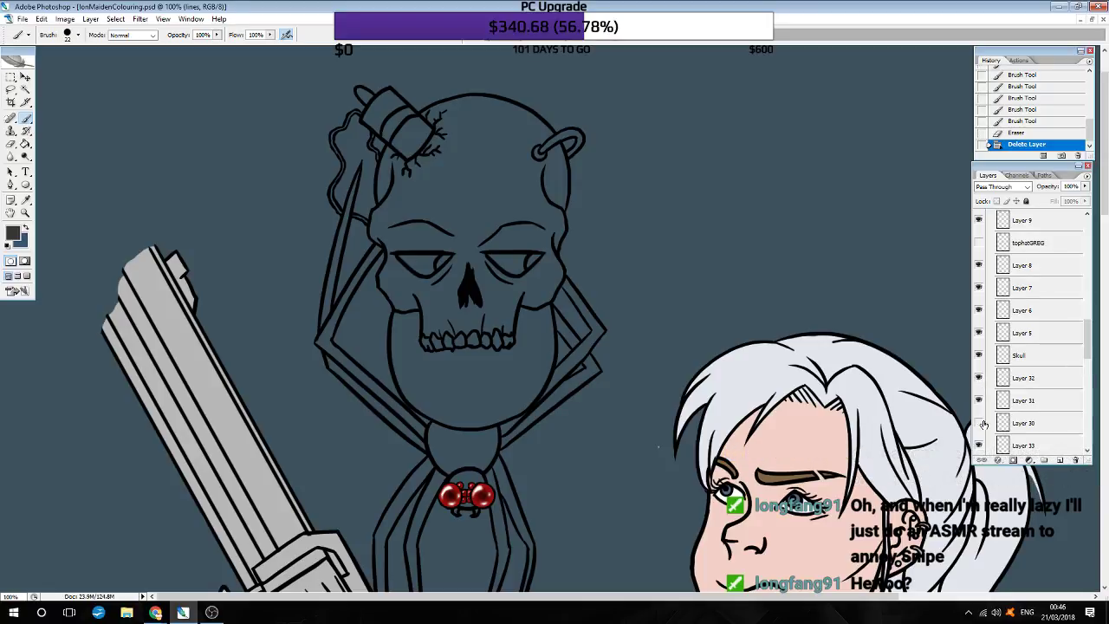
scroll(983, 423, "down", 4)
scroll(983, 423, "down", 3)
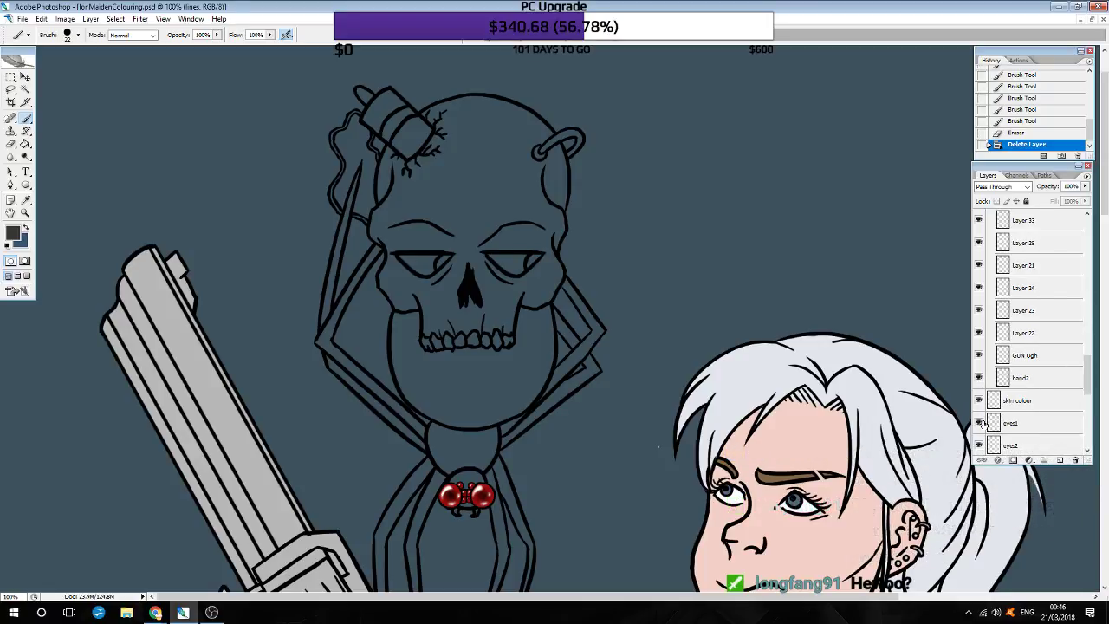
left_click(980, 383)
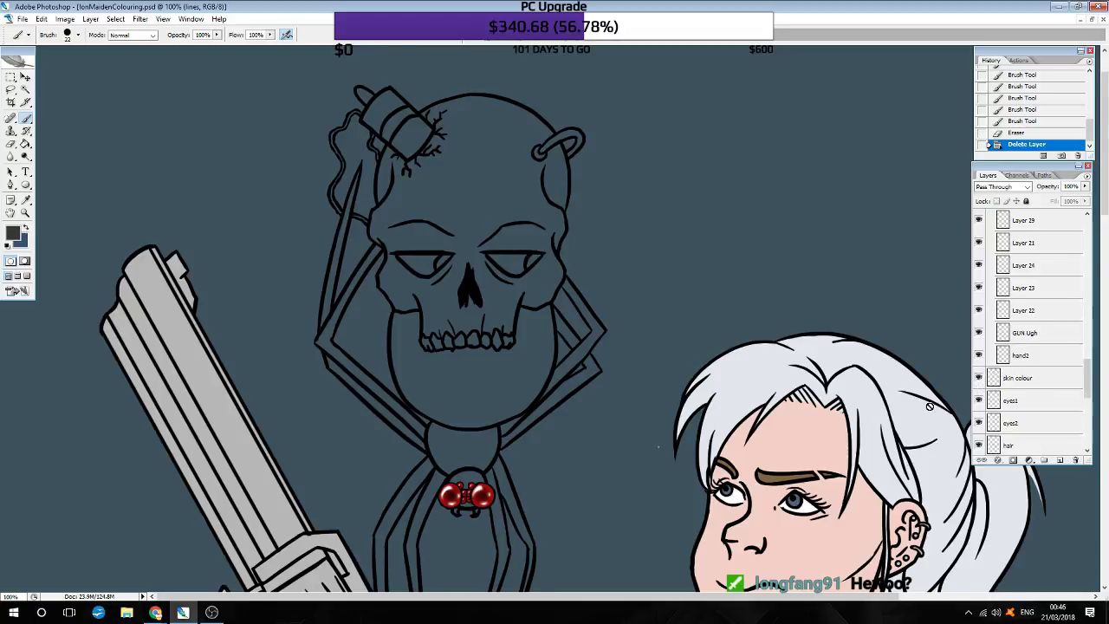
scroll(1003, 384, "down", 1)
scroll(915, 410, "down", 3)
scroll(915, 411, "down", 3)
scroll(915, 411, "down", 3)
scroll(911, 420, "down", 1)
scroll(911, 420, "down", 1)
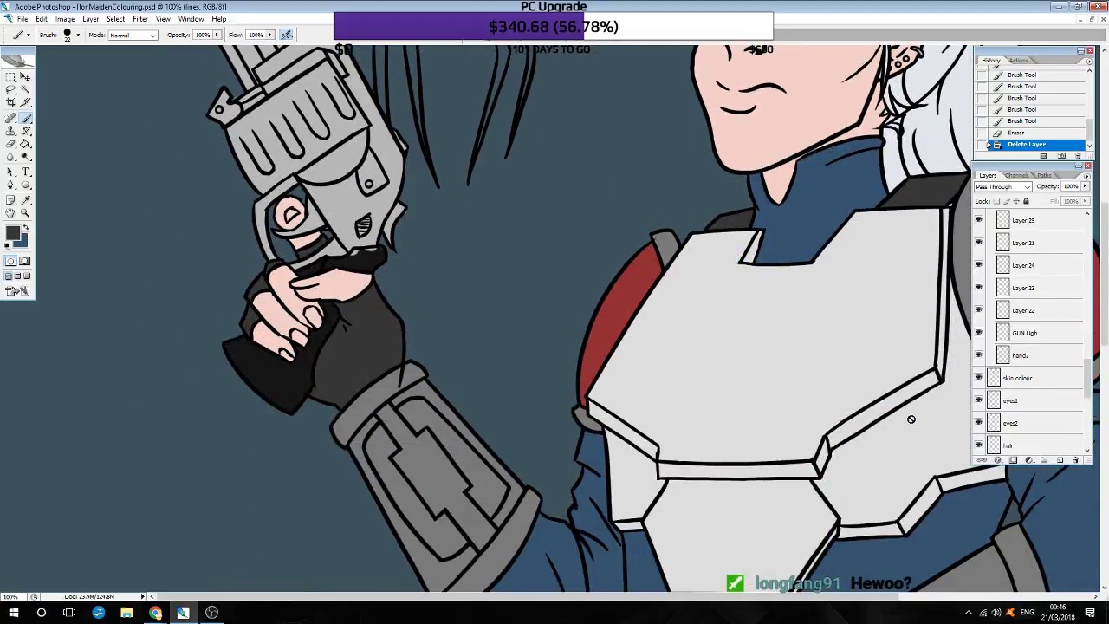
Step: On hand2, erase a stray mark beside the glove, then collapse the lines group
left_click(979, 356)
left_click(1023, 355)
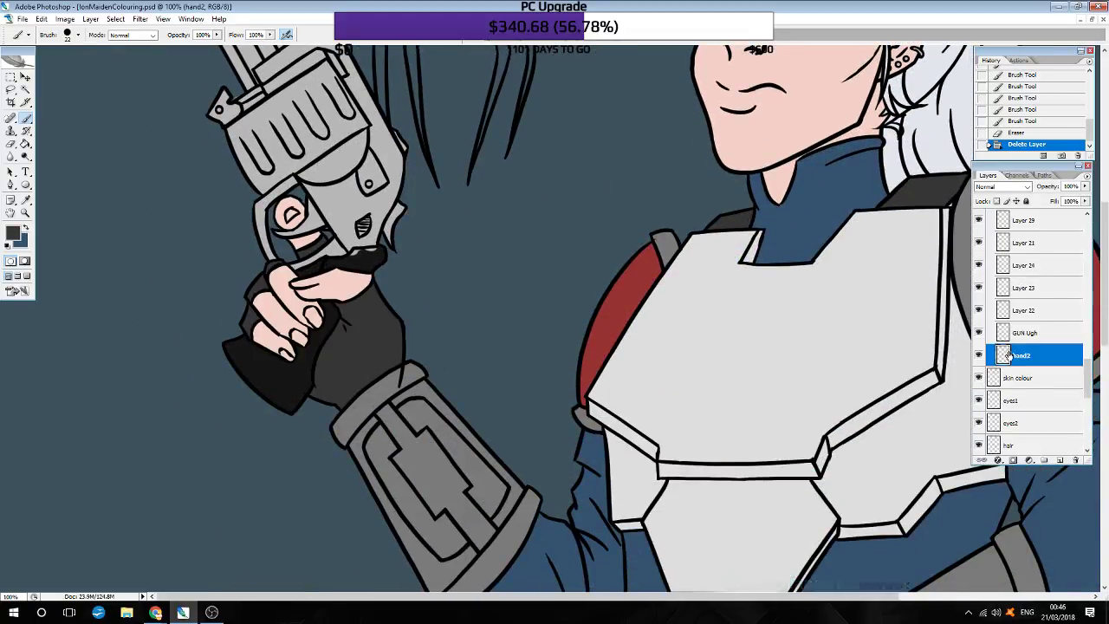
key("ctrl+plus")
scroll(575, 444, "left", 2)
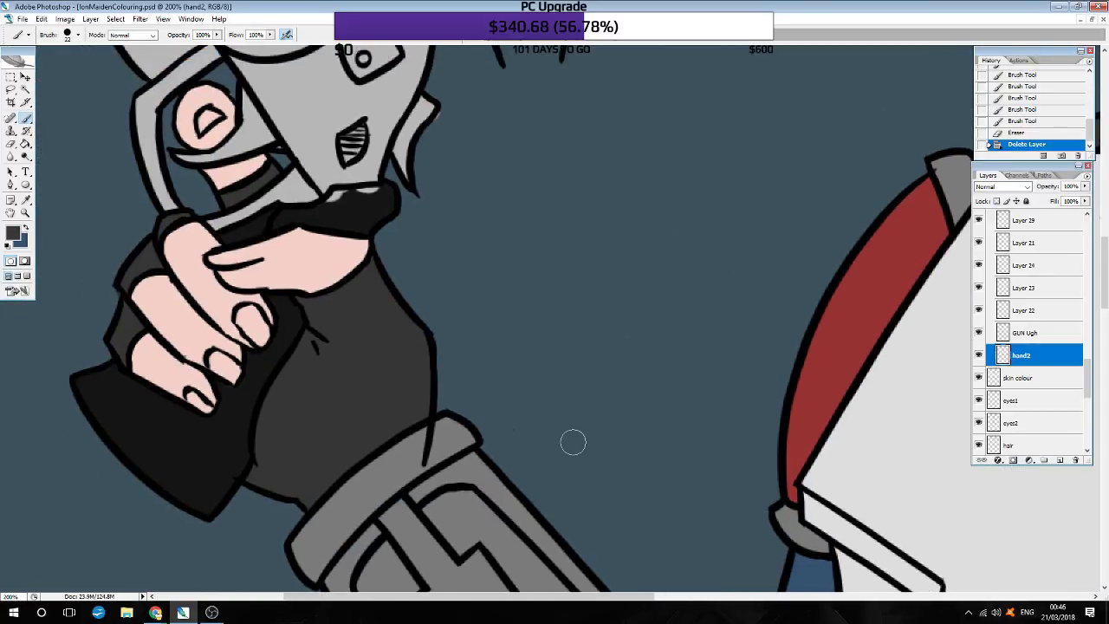
mouse_move(524, 439)
left_mouse_down()
mouse_move(436, 435)
mouse_move(424, 464)
left_mouse_up()
key("ctrl+z")
key("ctrl+minus")
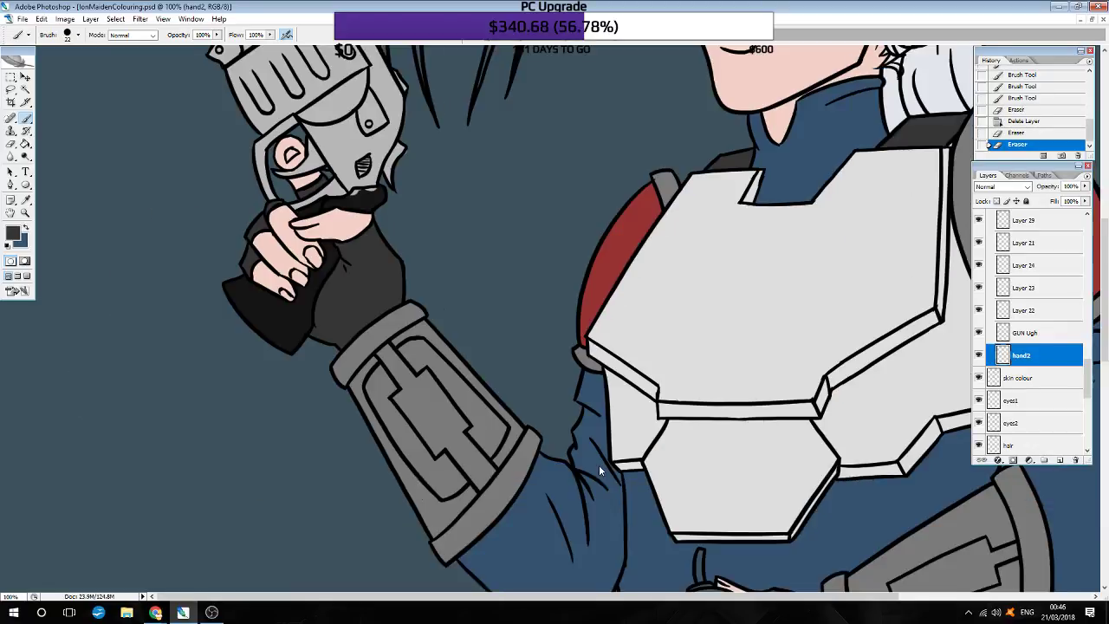
scroll(599, 464, "down", 5)
scroll(602, 469, "up", 3)
scroll(600, 468, "up", 3)
scroll(599, 467, "up", 3)
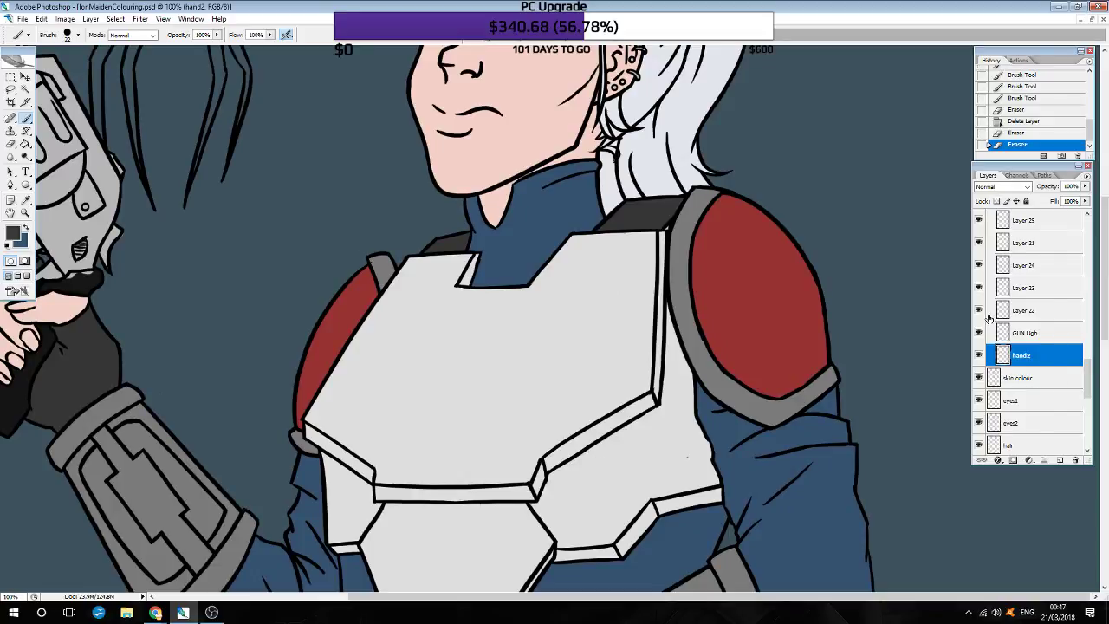
scroll(1005, 294, "up", 5)
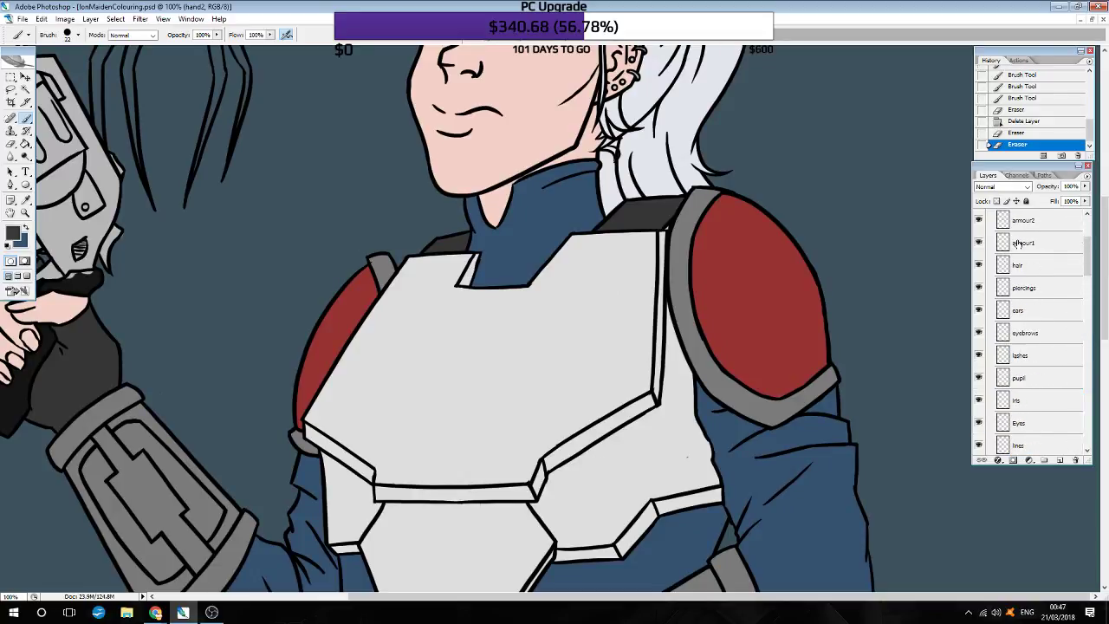
scroll(1019, 243, "up", 3)
left_click(992, 221)
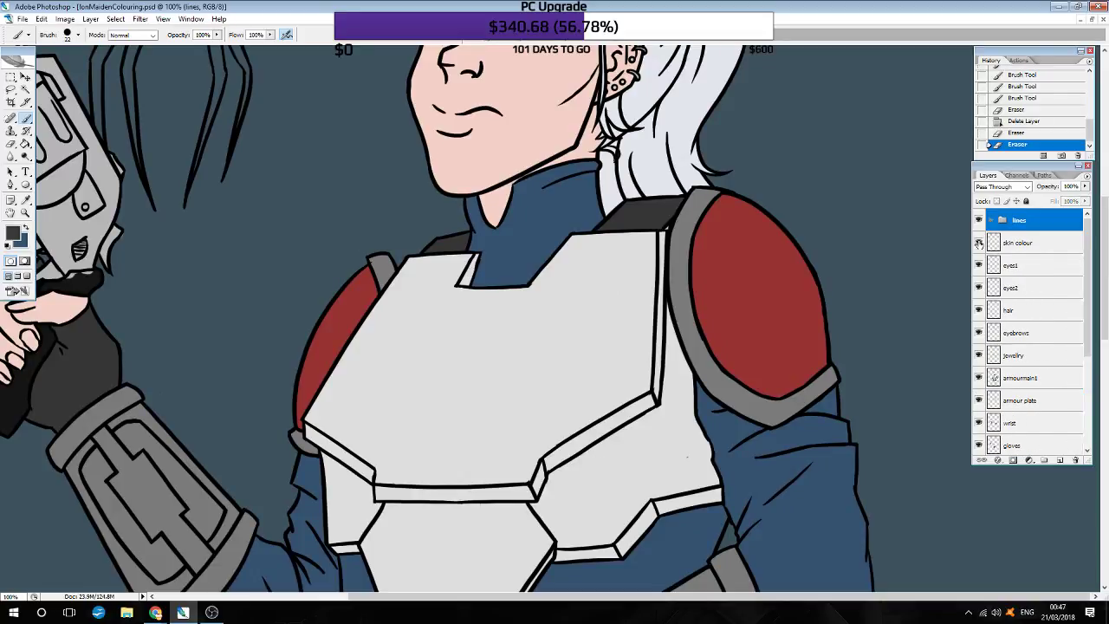
Step: Sample the armour plate's colour and brush a touch-up onto the plate
left_click(1038, 399)
left_click(28, 201)
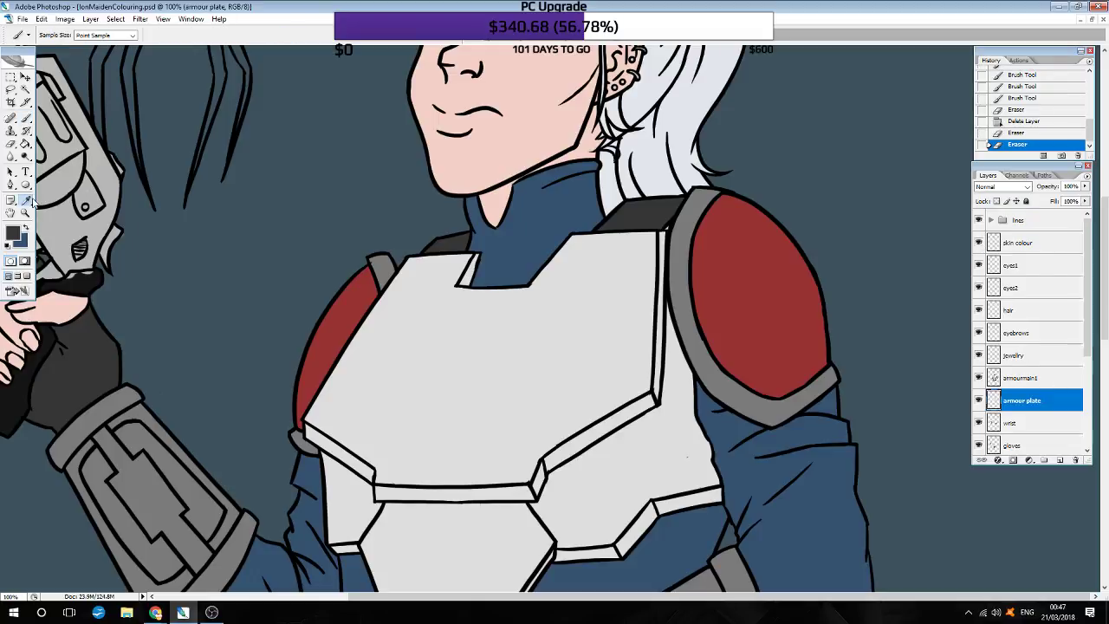
left_click(26, 118)
left_click_drag(693, 464, 689, 429)
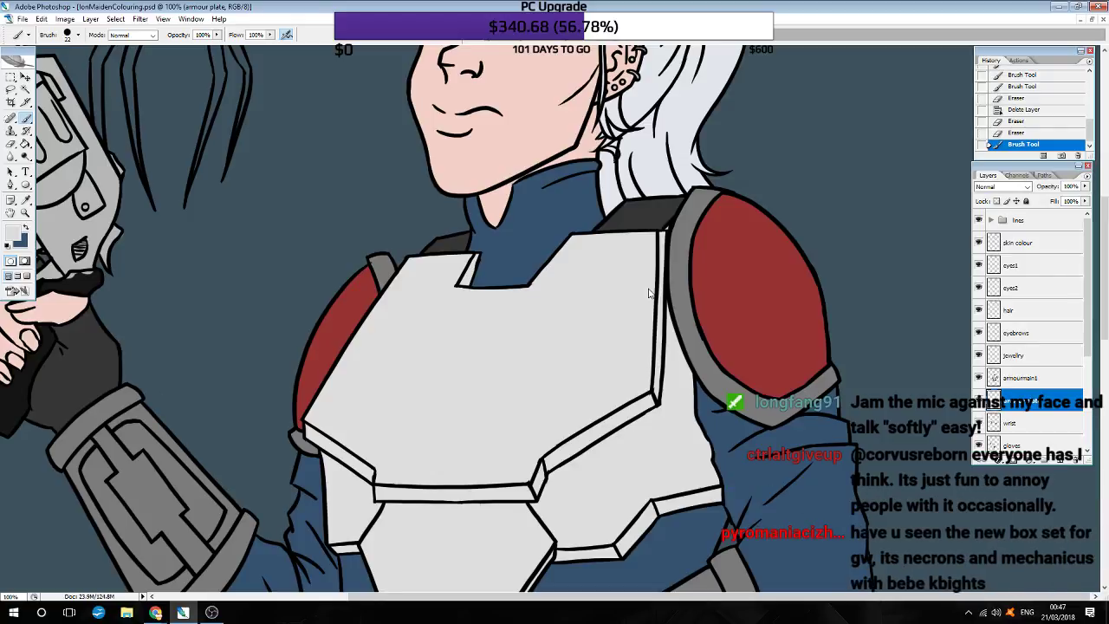
scroll(635, 428, "up", 2)
scroll(737, 451, "up", 2)
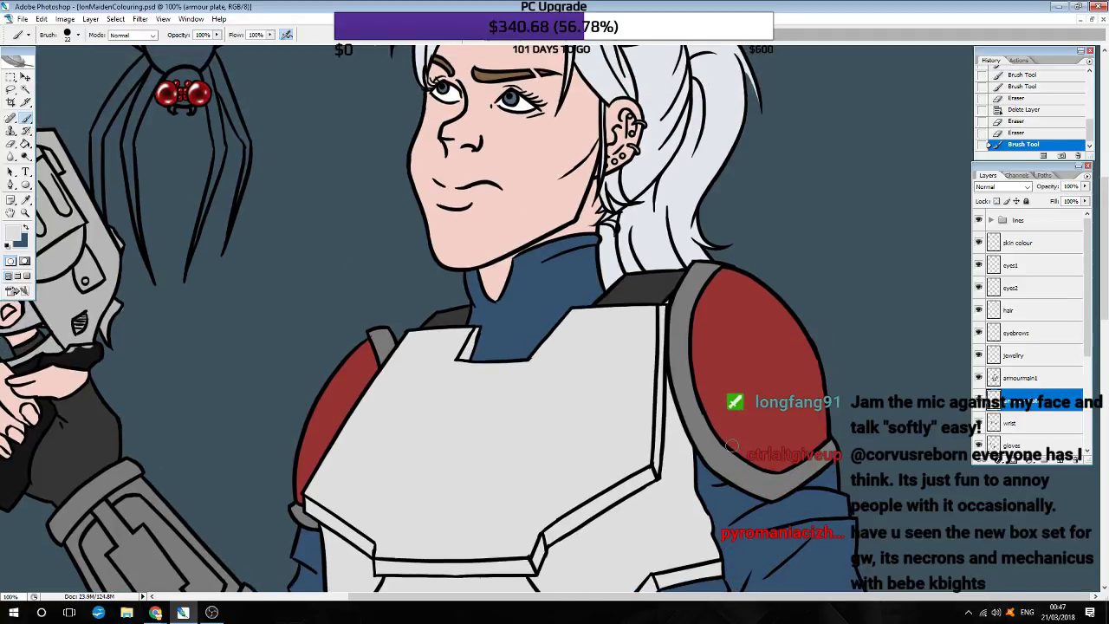
scroll(733, 446, "up", 1)
scroll(733, 450, "right", 2)
scroll(733, 458, "right", 3)
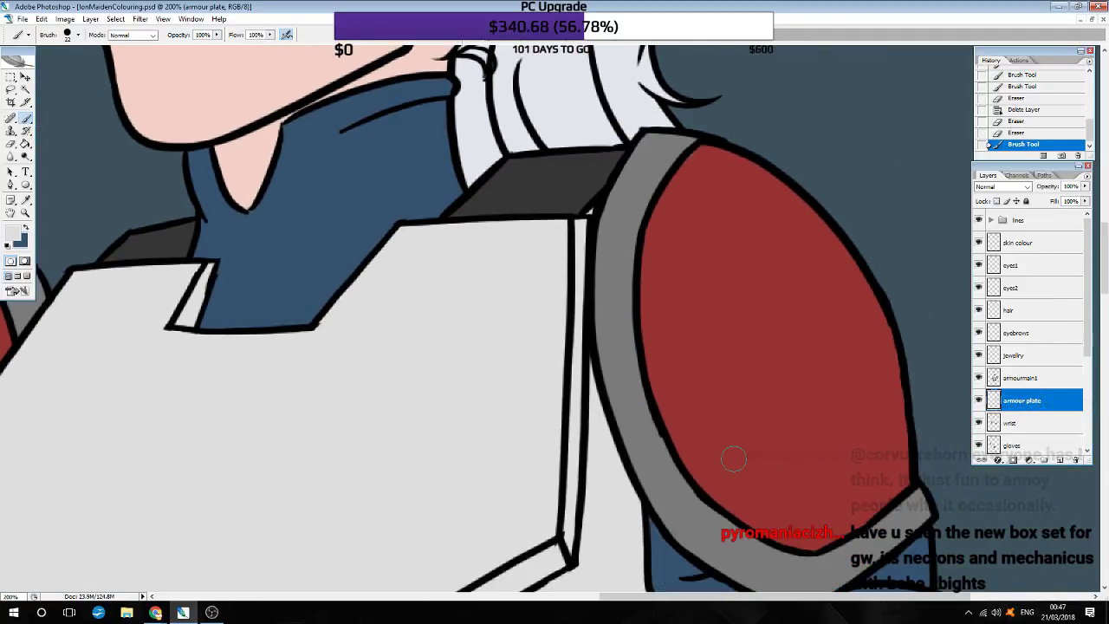
scroll(733, 462, "down", 1)
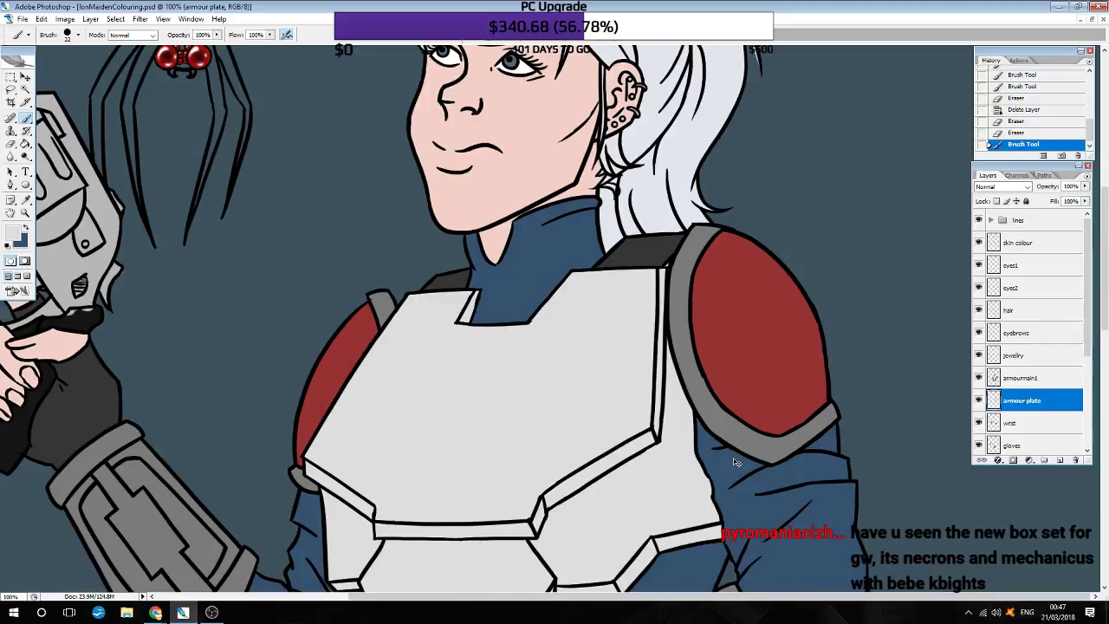
scroll(733, 462, "up", 2)
scroll(733, 459, "down", 3)
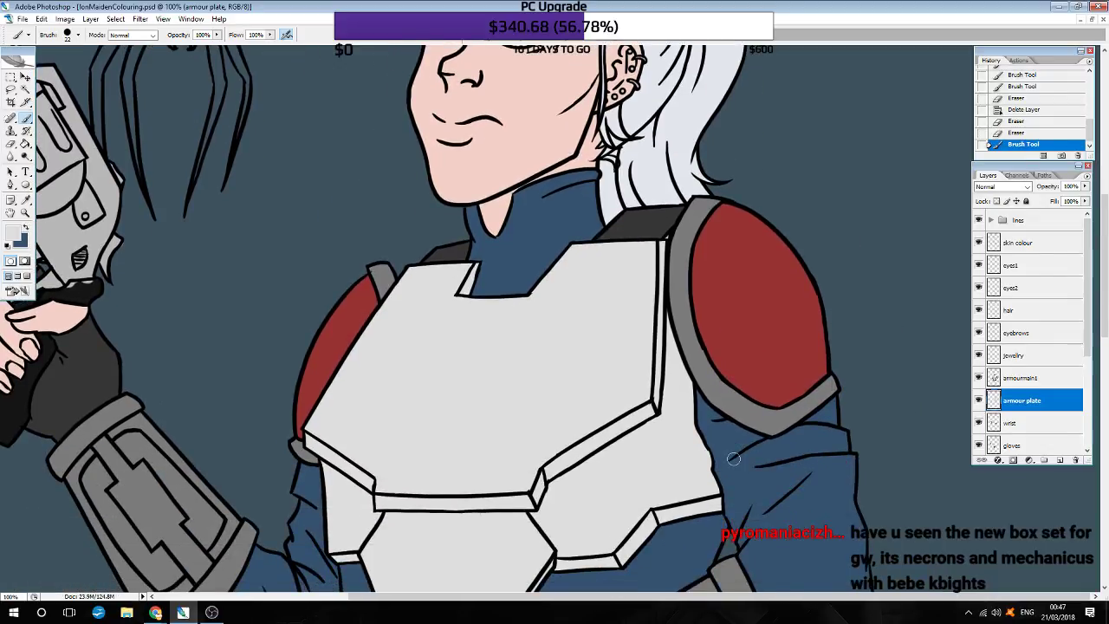
scroll(733, 461, "up", 1)
scroll(733, 459, "up", 2)
scroll(733, 459, "up", 2)
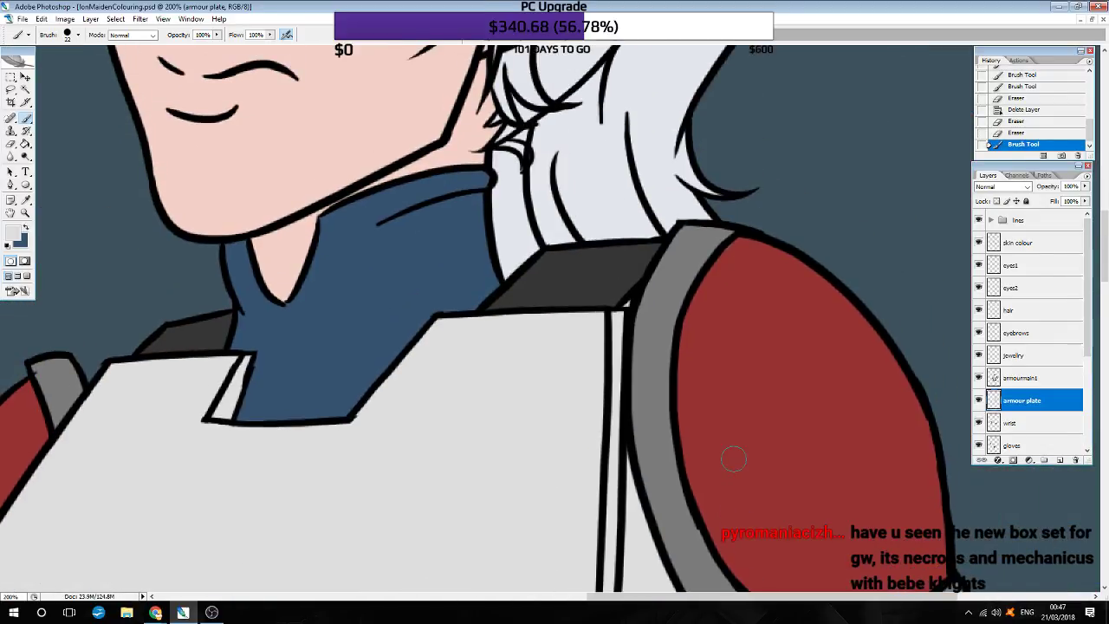
scroll(733, 458, "up", 2)
scroll(733, 460, "up", 1)
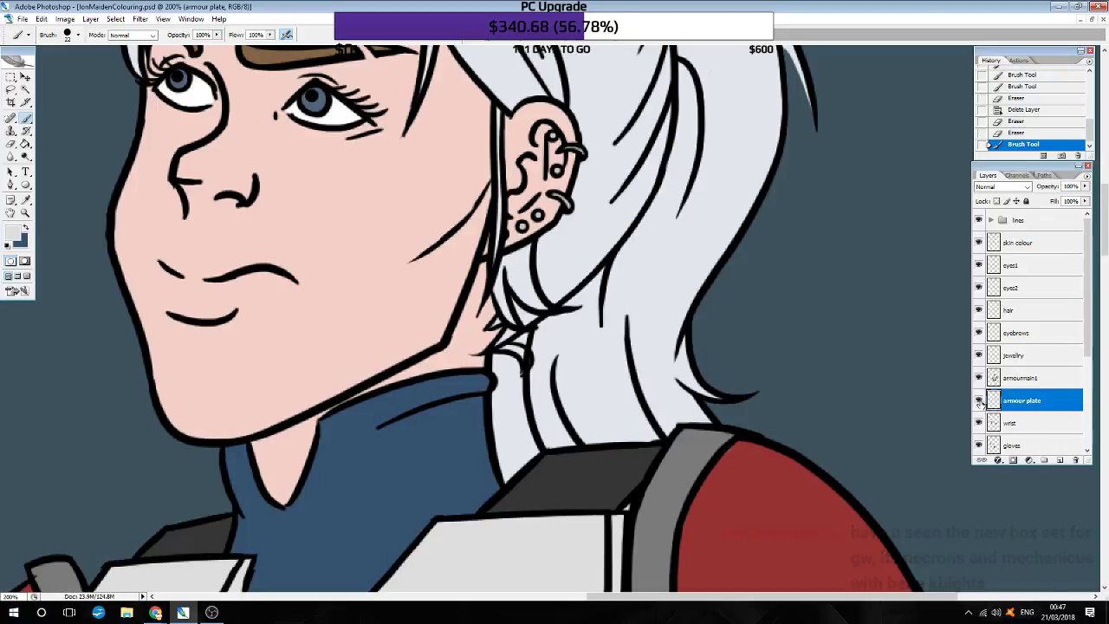
scroll(1047, 394, "down", 2)
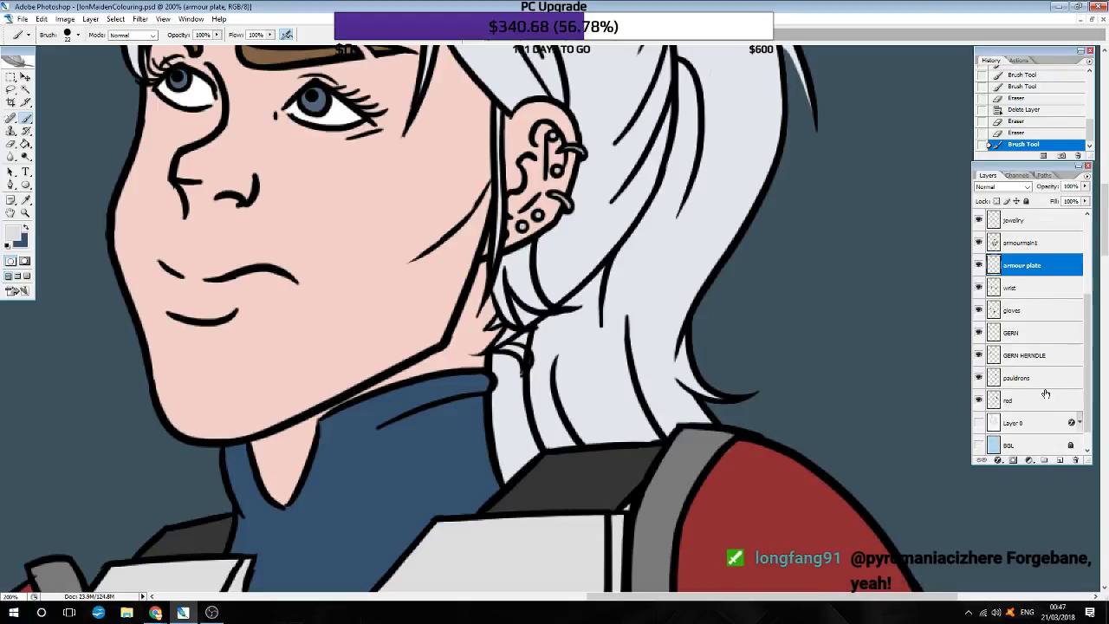
key("ctrl+minus")
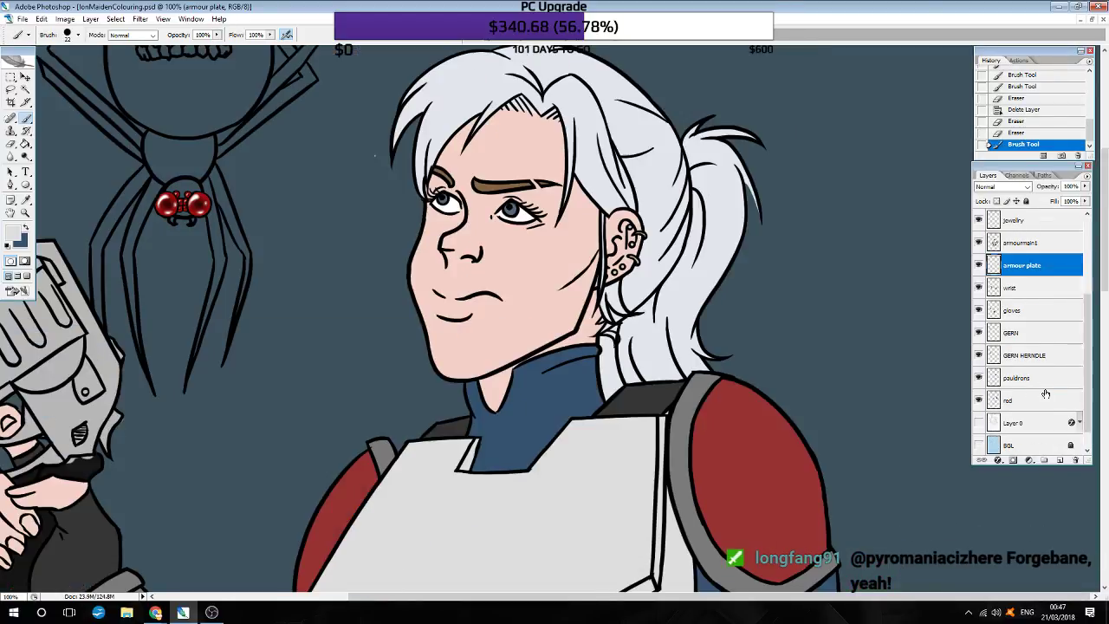
left_click_drag(473, 263, 750, 430)
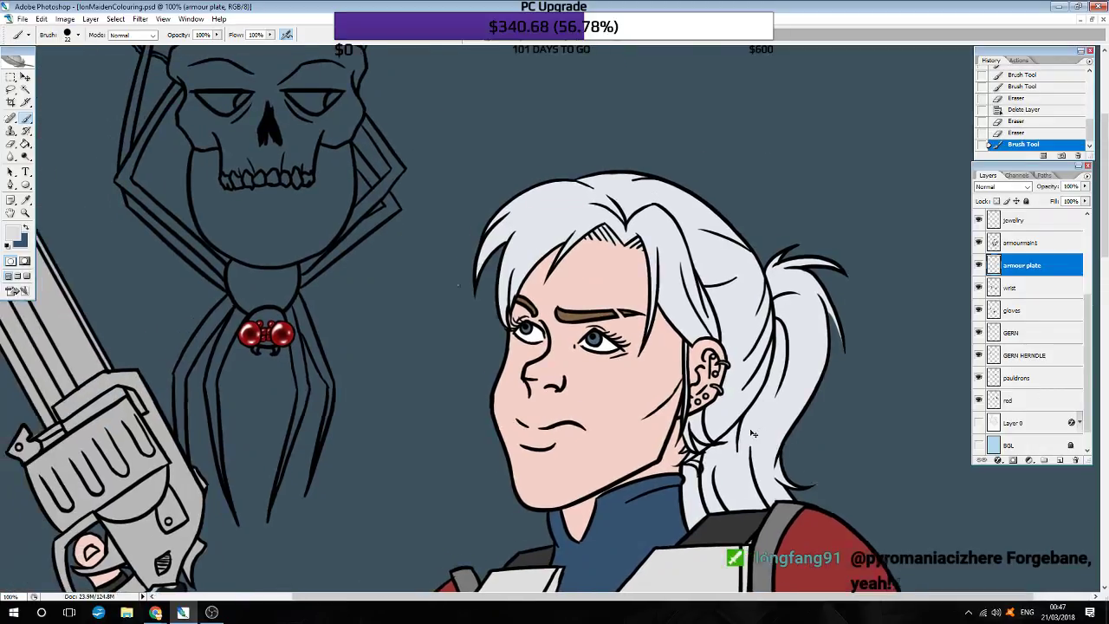
scroll(1072, 370, "up", 1)
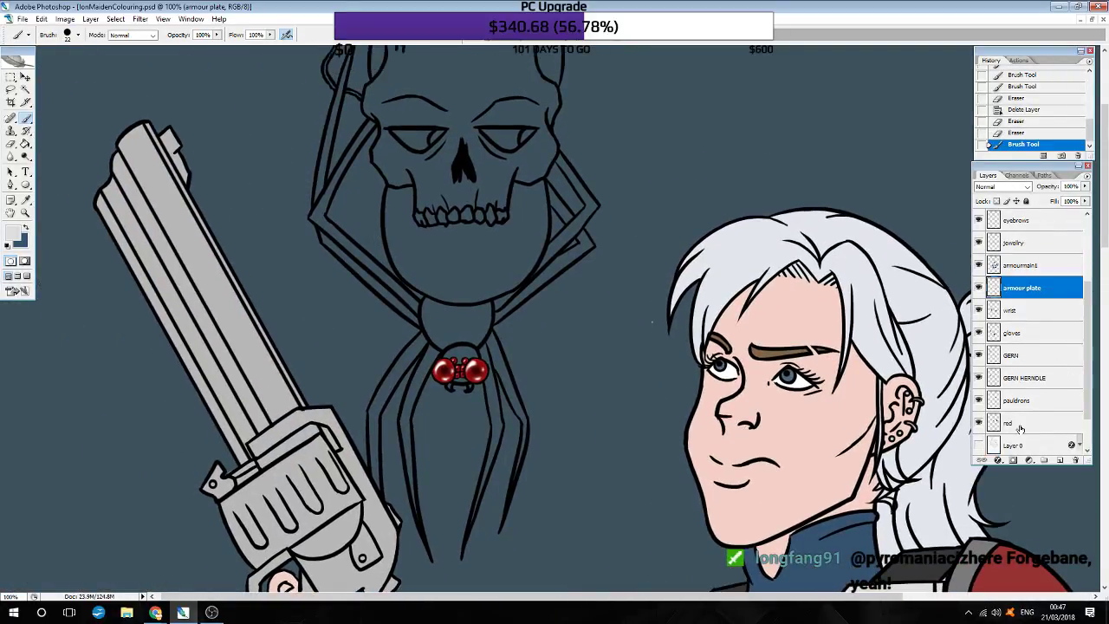
Step: Add a new layer and name it GREG1
left_click(1016, 444)
left_click(1059, 460)
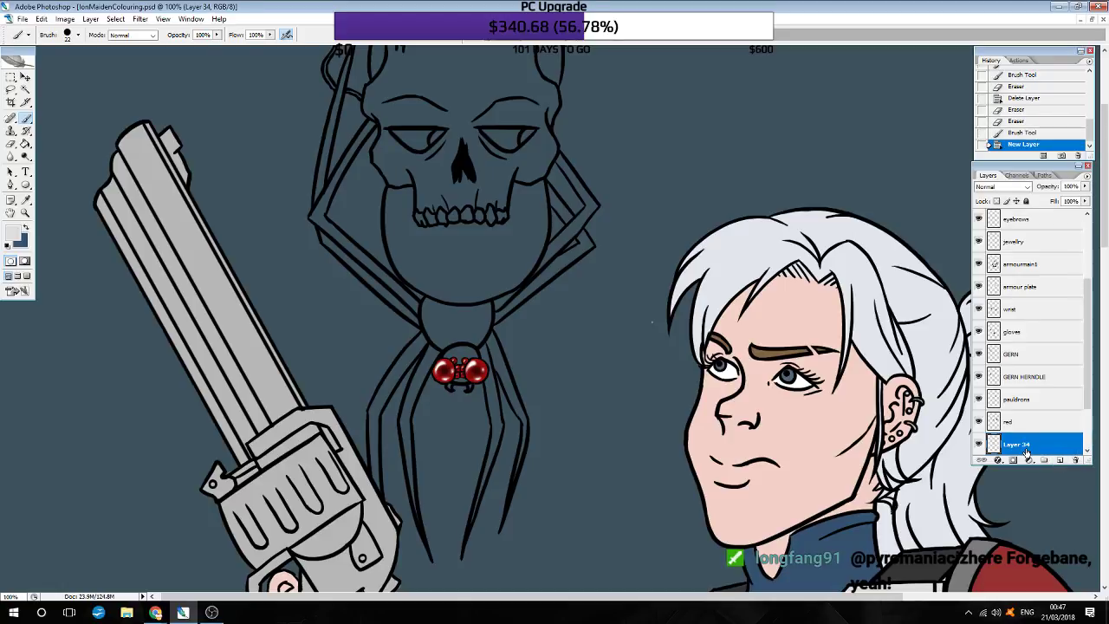
double_click(1019, 444)
type("GREG")
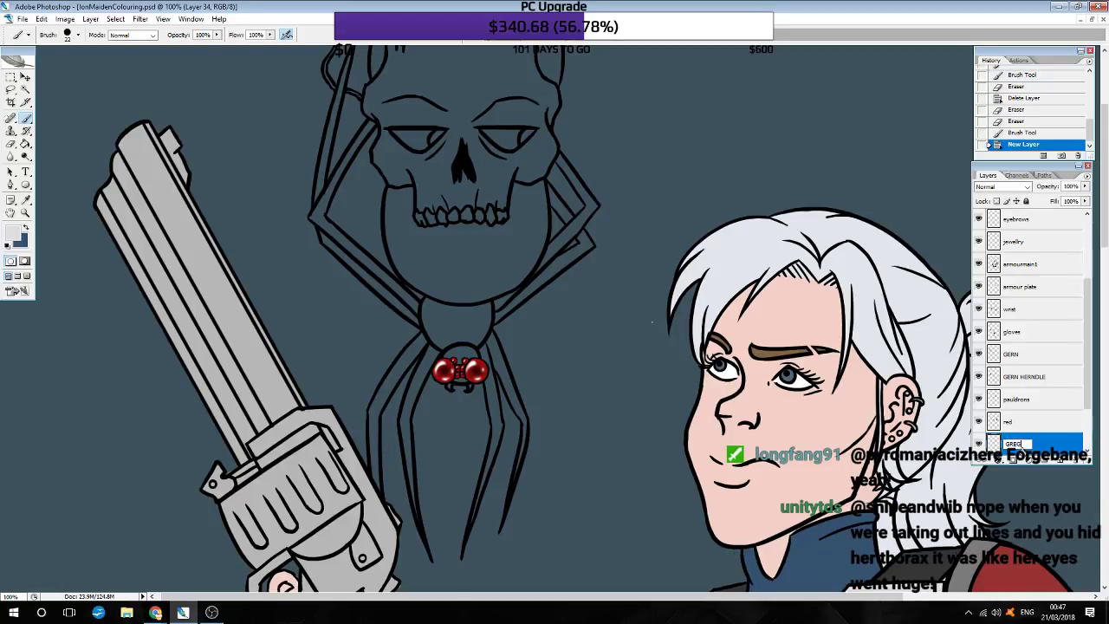
type("1")
key("Return")
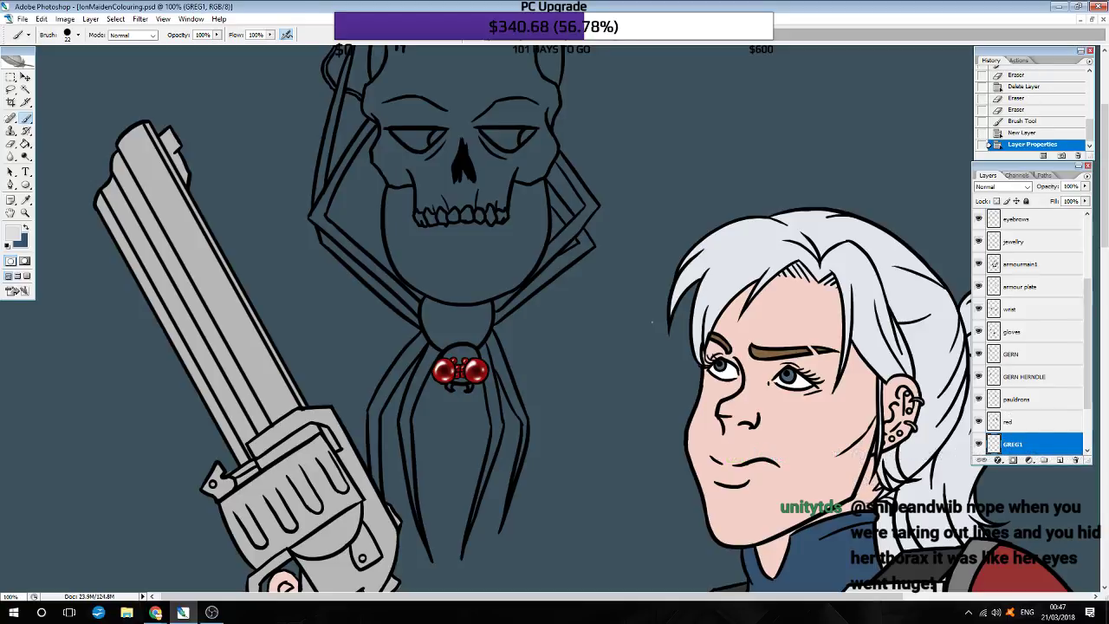
Step: Set the foreground colour to near-black grey 1f1f1f and zoom in on the thorax
left_click(14, 234)
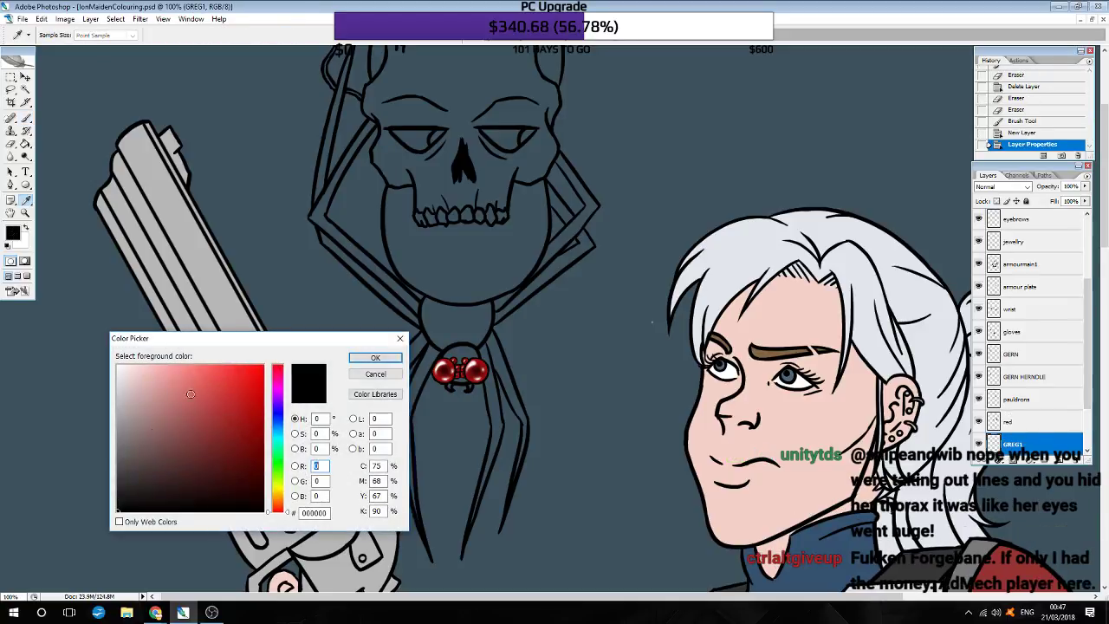
key("Return")
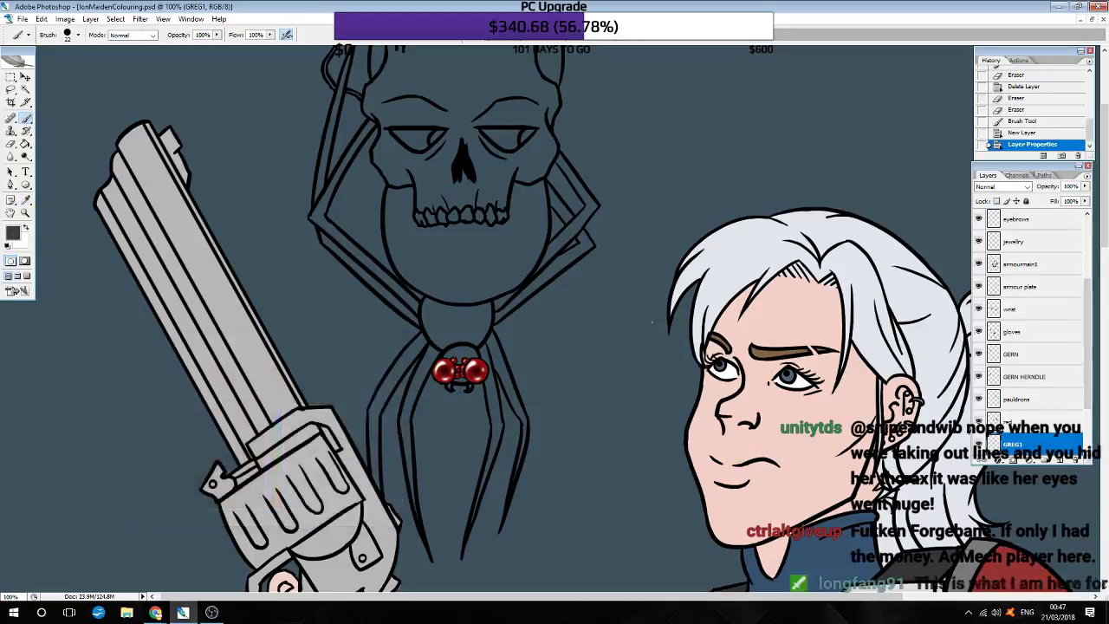
left_click(14, 234)
left_click(111, 494)
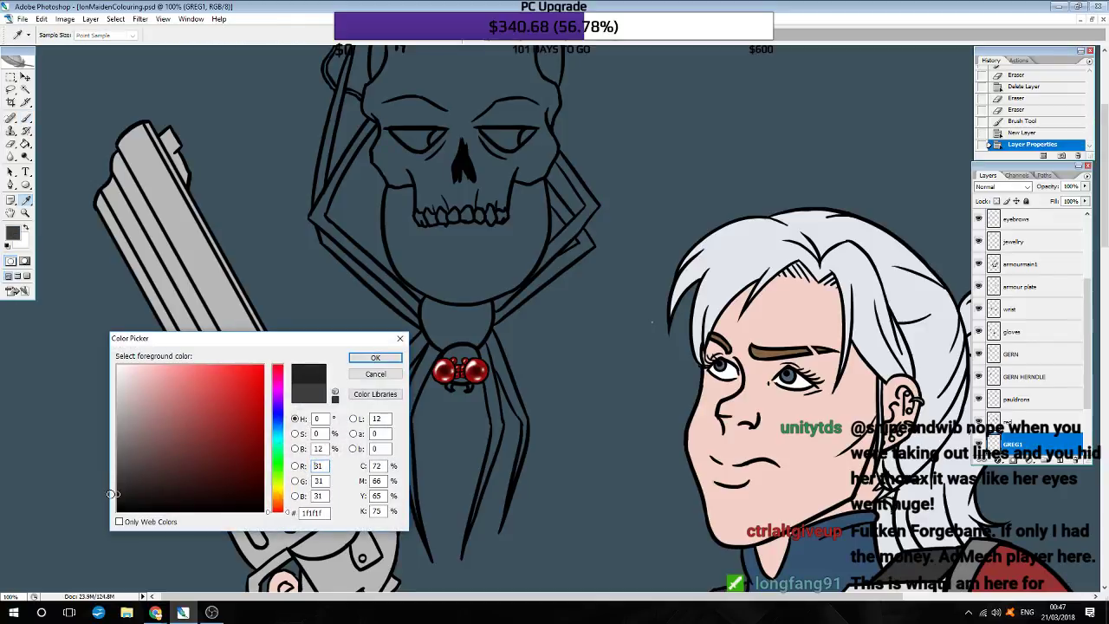
key("Return")
key("ctrl+plus")
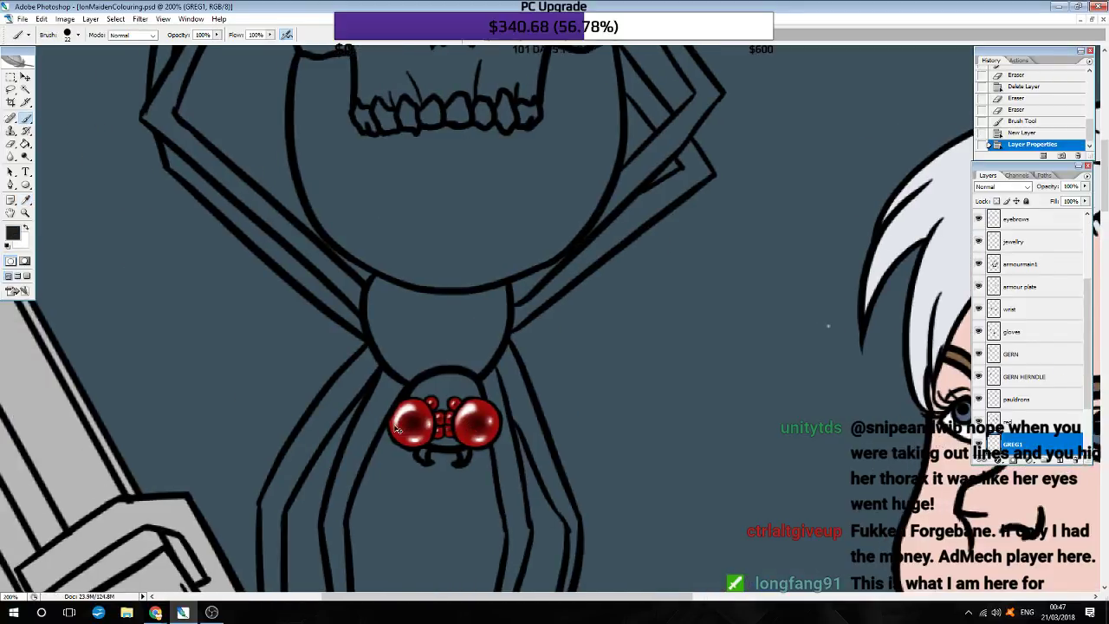
key("ctrl+plus")
Step: Paint dark grey inside the spider's thorax and left legs
mouse_move(447, 260)
left_mouse_down()
mouse_move(451, 382)
mouse_move(426, 299)
mouse_move(515, 482)
left_mouse_up()
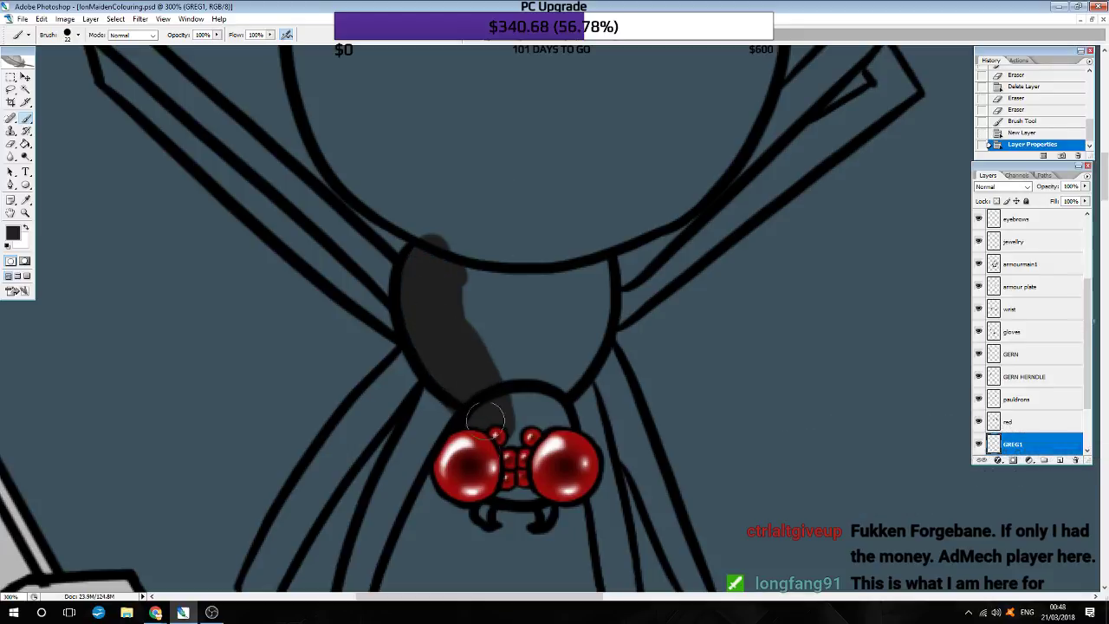
scroll(520, 407, "down", 2)
mouse_move(515, 482)
left_mouse_down()
mouse_move(520, 407)
mouse_move(475, 429)
mouse_move(550, 444)
mouse_move(531, 442)
left_mouse_up()
scroll(434, 398, "down", 4)
scroll(384, 463, "down", 4)
mouse_move(396, 471)
left_mouse_down()
mouse_move(391, 511)
mouse_move(357, 280)
left_mouse_up()
scroll(359, 295, "up", 1)
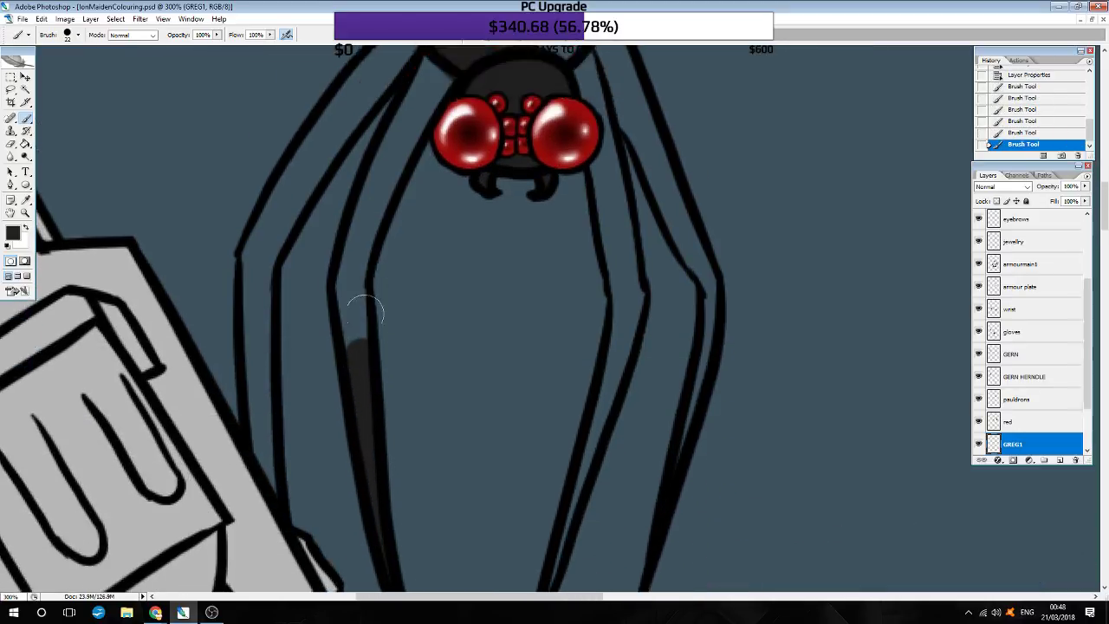
left_click_drag(362, 320, 354, 286)
scroll(351, 305, "up", 1)
mouse_move(356, 334)
left_mouse_down()
mouse_move(371, 247)
mouse_move(437, 134)
mouse_move(425, 154)
left_mouse_up()
scroll(386, 232, "down", 1)
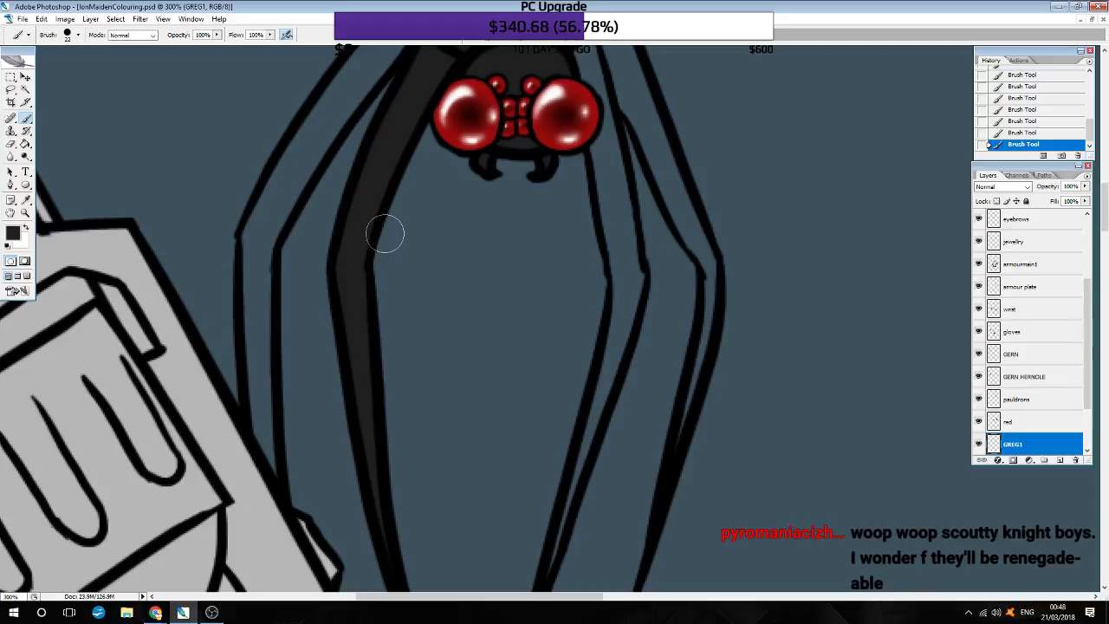
scroll(564, 343, "down", 1)
mouse_move(265, 347)
left_mouse_down()
mouse_move(268, 400)
mouse_move(260, 273)
mouse_move(259, 379)
mouse_move(281, 314)
mouse_move(269, 310)
mouse_move(412, 119)
left_mouse_up()
scroll(250, 303, "up", 2)
scroll(260, 351, "up", 1)
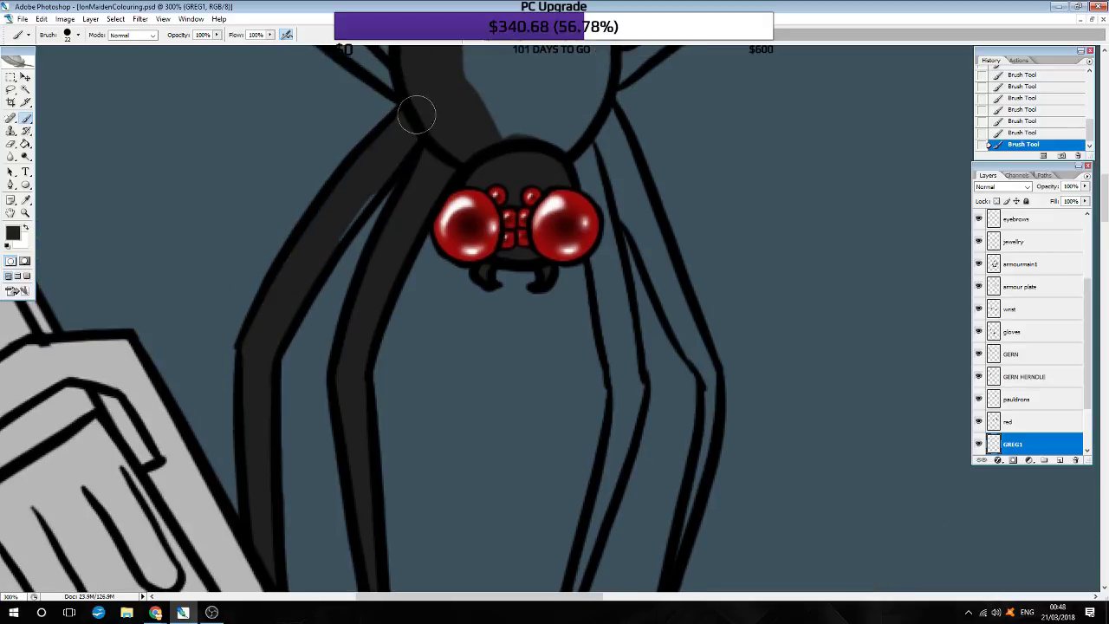
scroll(321, 223, "up", 1)
scroll(495, 260, "up", 2)
mouse_move(495, 260)
left_mouse_down()
mouse_move(487, 316)
mouse_move(555, 174)
mouse_move(598, 260)
mouse_move(577, 285)
mouse_move(596, 239)
left_mouse_up()
scroll(483, 223, "up", 1)
scroll(485, 223, "up", 1)
scroll(488, 228, "left", 2)
scroll(487, 224, "up", 2)
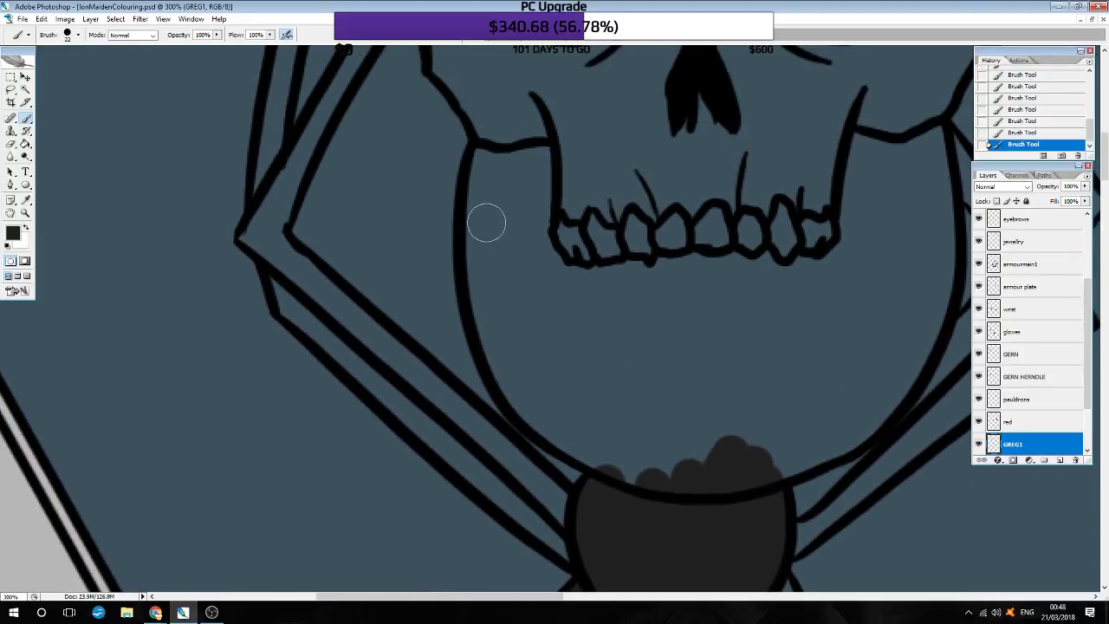
scroll(487, 223, "up", 1)
mouse_move(278, 297)
left_mouse_down()
mouse_move(255, 300)
mouse_move(559, 579)
left_mouse_up()
scroll(510, 547, "down", 1)
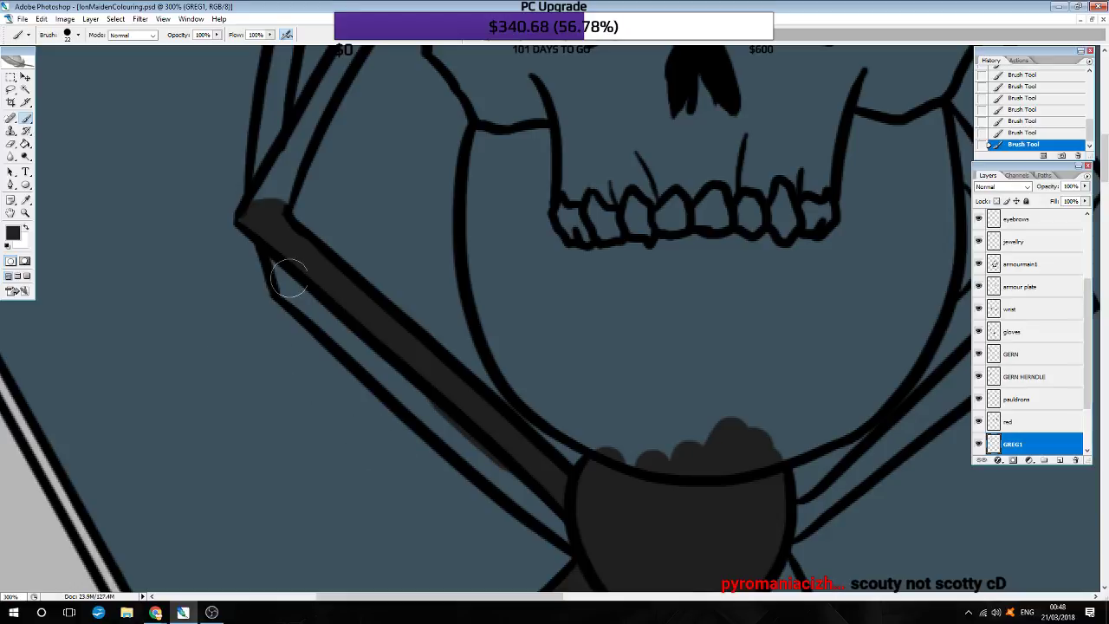
Step: Fill the diagonal bar below the skull and the narrow leg gaps with dark grey
mouse_move(290, 278)
left_mouse_down()
mouse_move(495, 470)
mouse_move(574, 525)
left_mouse_up()
scroll(555, 520, "down", 1)
scroll(559, 527, "down", 4)
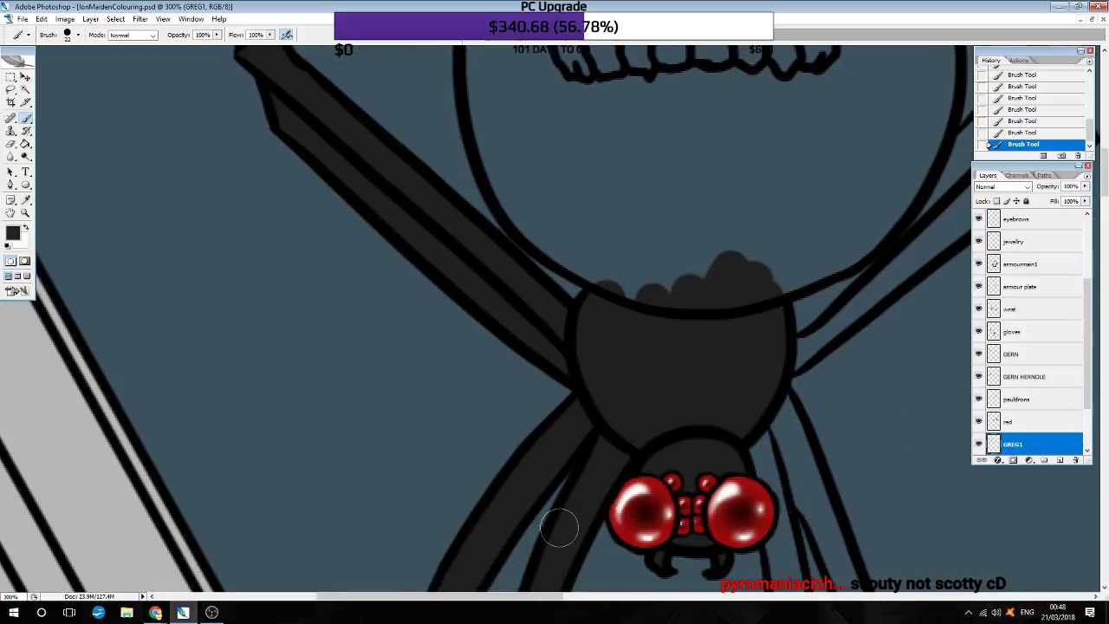
scroll(559, 527, "down", 2)
scroll(559, 527, "right", 3)
scroll(559, 527, "right", 2)
scroll(559, 527, "down", 2)
scroll(559, 527, "right", 2)
scroll(559, 527, "down", 2)
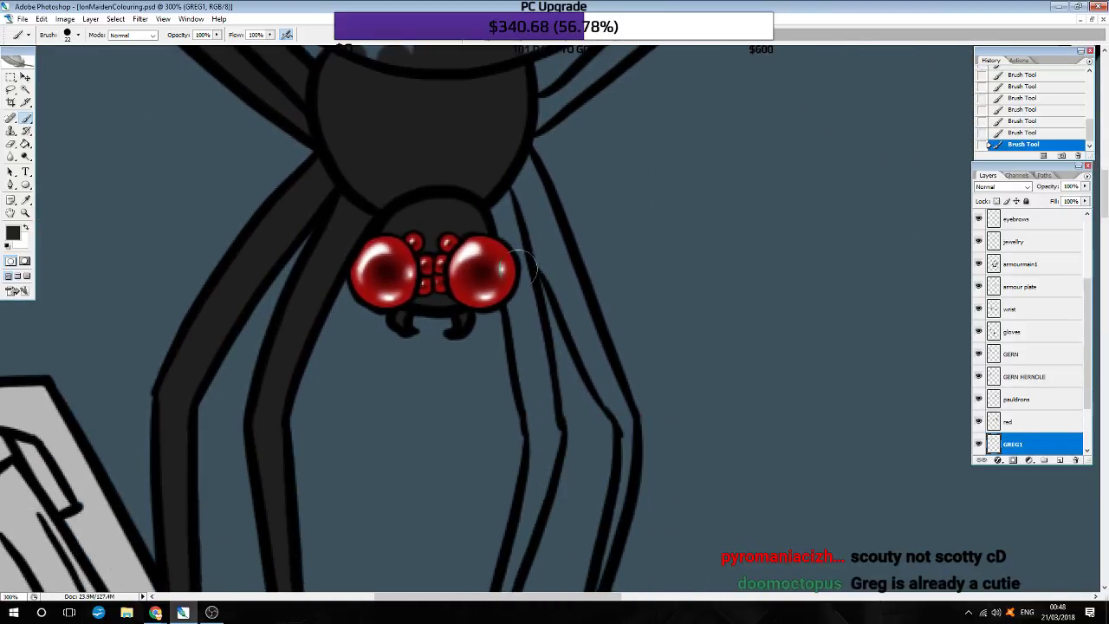
mouse_move(525, 266)
left_mouse_down()
mouse_move(520, 317)
mouse_move(546, 442)
left_mouse_up()
scroll(524, 383, "down", 2)
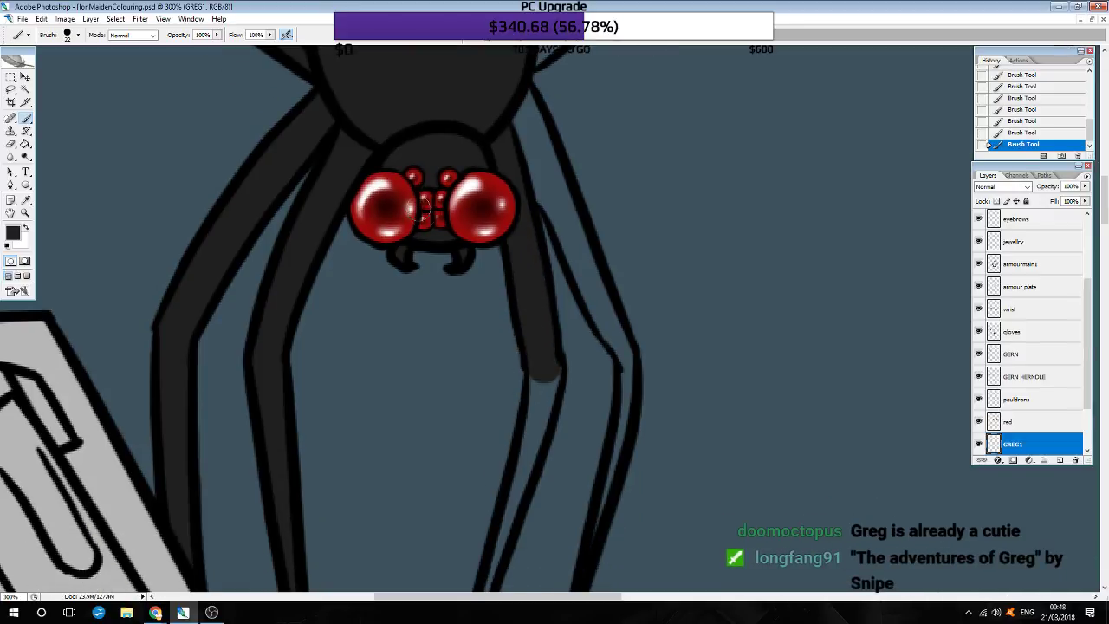
left_click(489, 254)
scroll(486, 254, "down", 1)
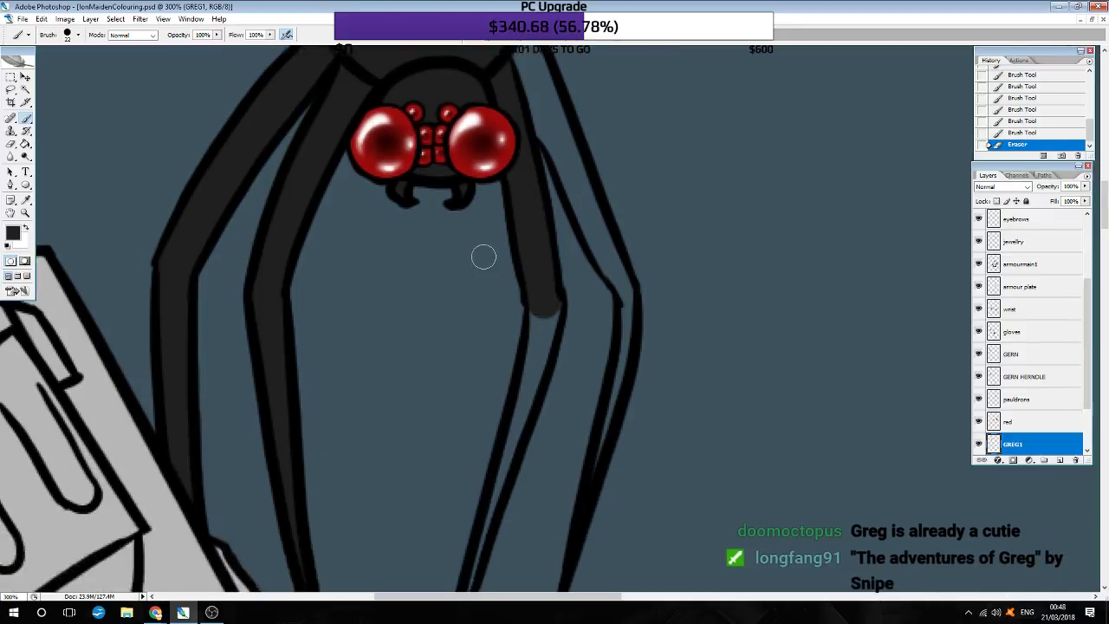
scroll(483, 255, "down", 2)
scroll(470, 447, "up", 1)
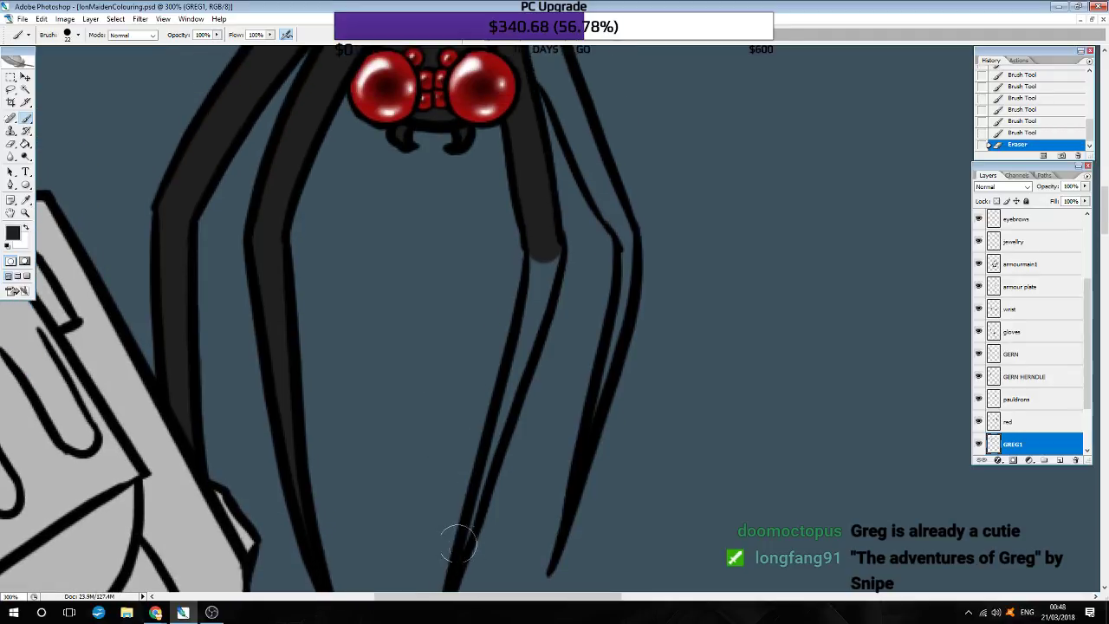
left_click_drag(453, 570, 504, 423)
left_click_drag(519, 372, 530, 316)
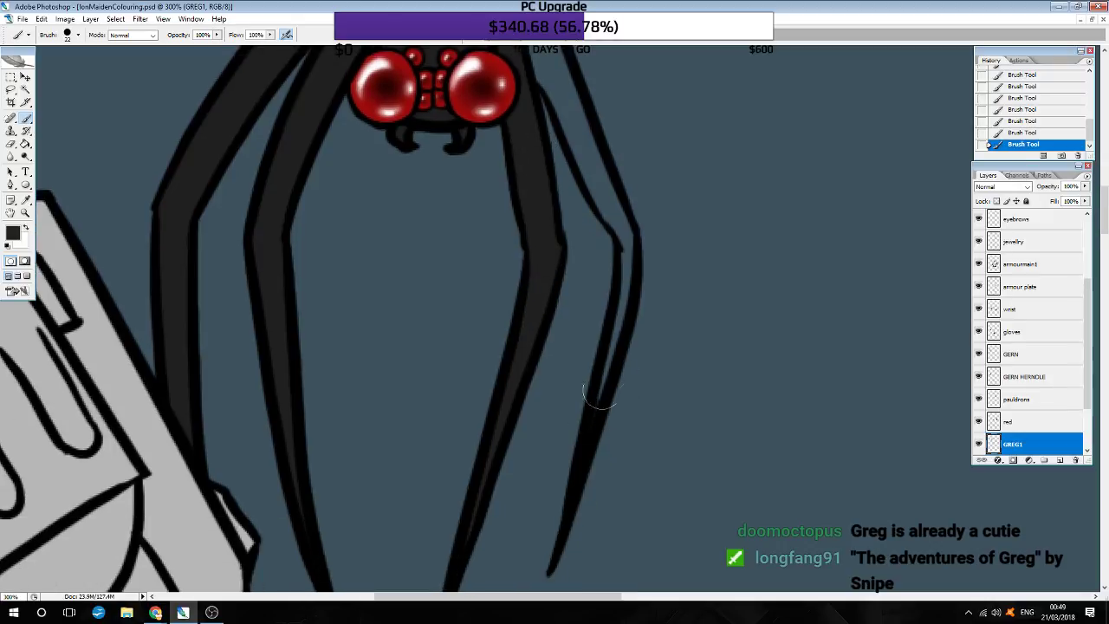
left_click_drag(615, 335, 606, 379)
scroll(629, 253, "up", 2)
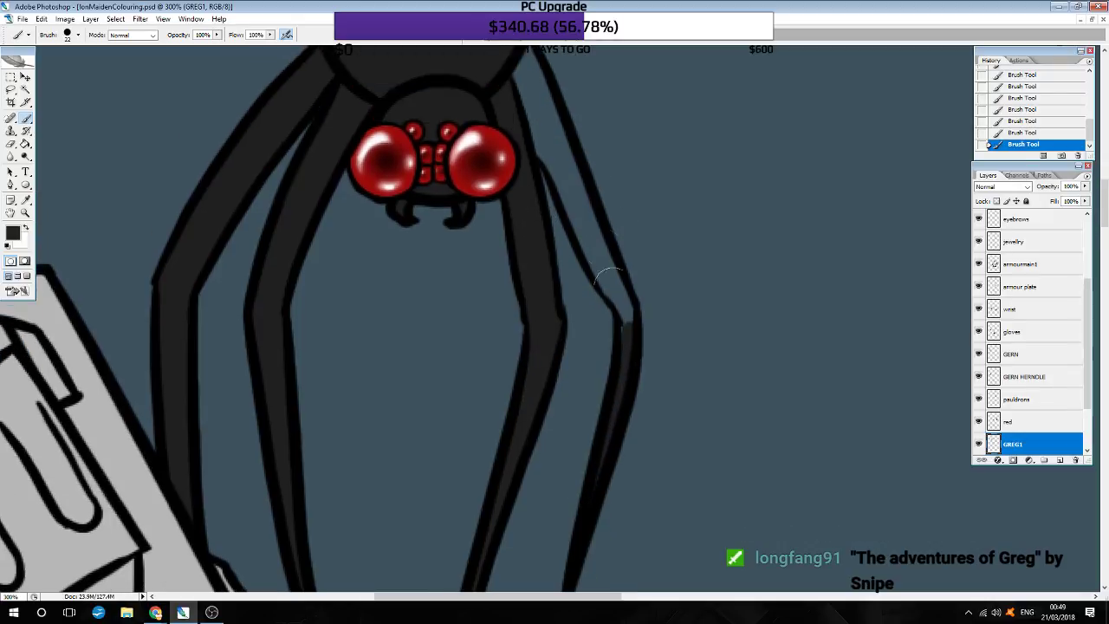
scroll(1070, 332, "up", 2)
scroll(1057, 325, "up", 3)
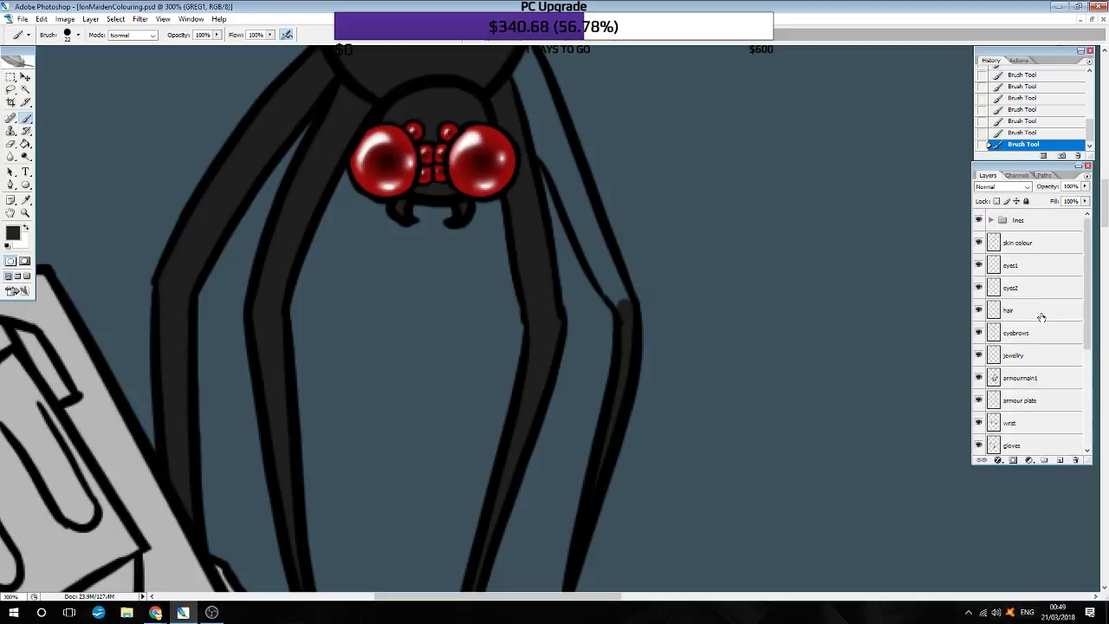
scroll(1026, 324, "down", 5)
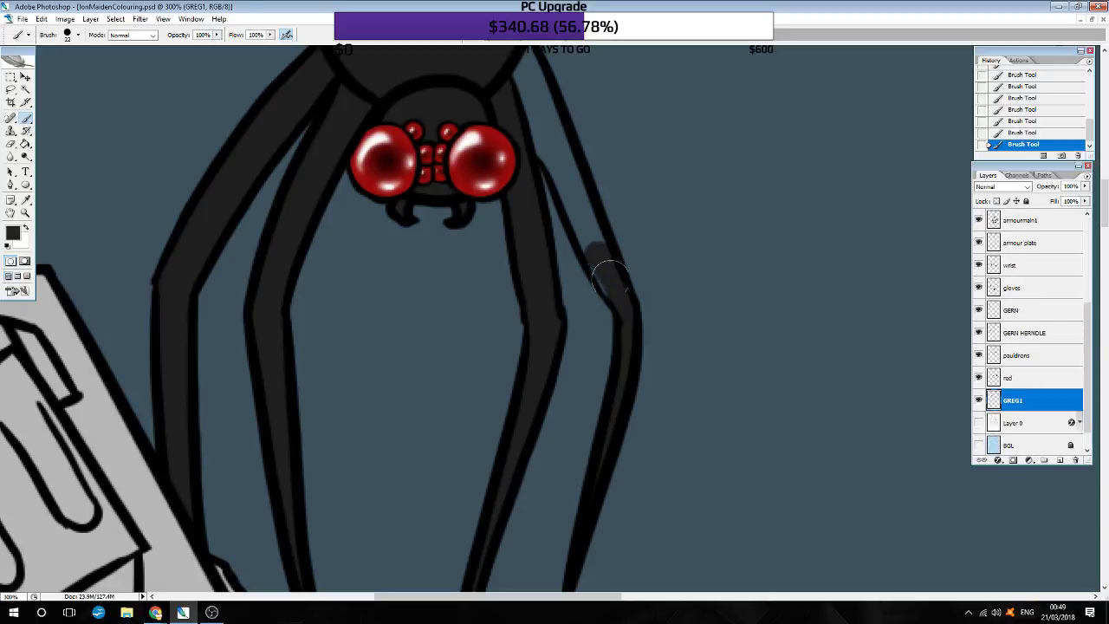
scroll(609, 277, "up", 2)
Step: Paint dark grey into the spider's right leg and along the upper-right leg
left_click_drag(579, 275, 525, 136)
scroll(498, 115, "up", 2)
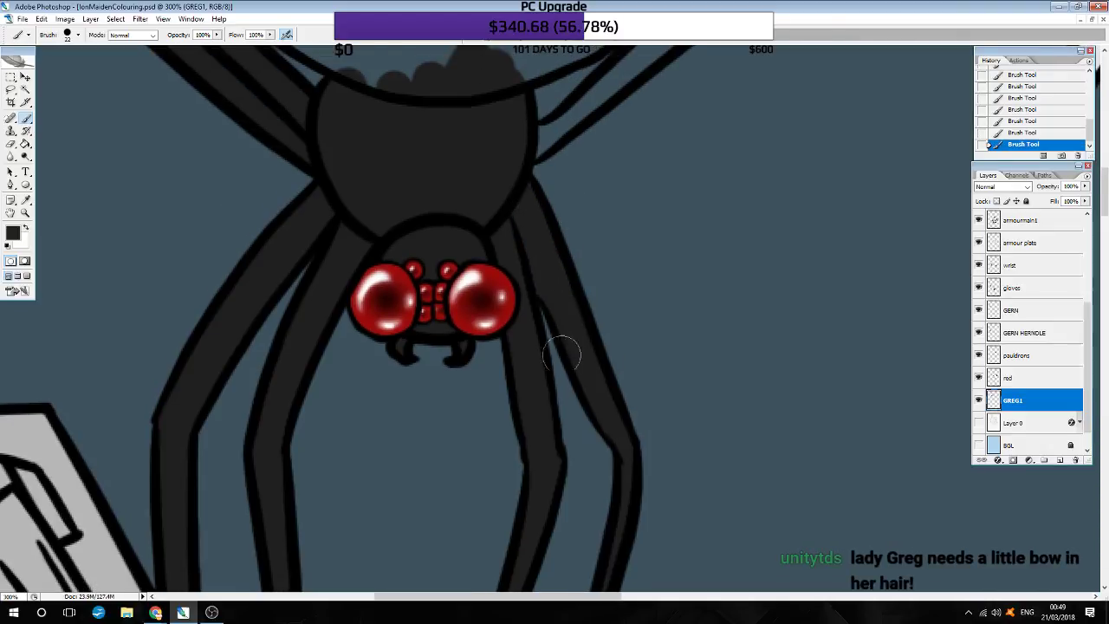
scroll(550, 257, "up", 4)
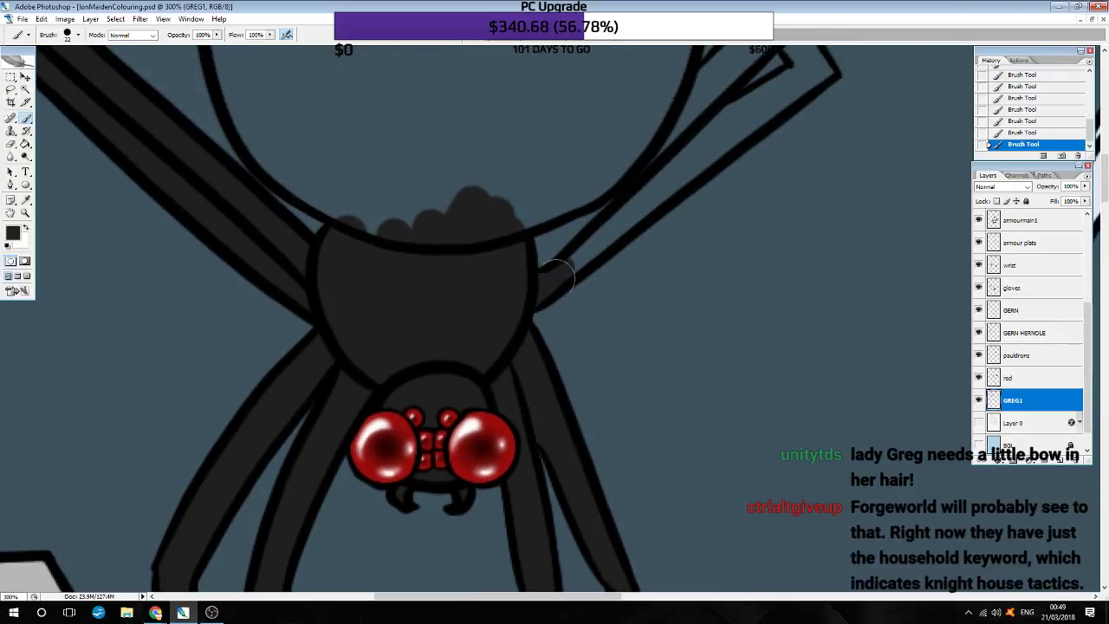
left_click_drag(637, 202, 720, 143)
scroll(745, 174, "up", 2)
mouse_move(767, 194)
left_mouse_down()
mouse_move(710, 198)
mouse_move(707, 220)
mouse_move(837, 136)
mouse_move(797, 180)
left_mouse_up()
scroll(837, 136, "up", 2)
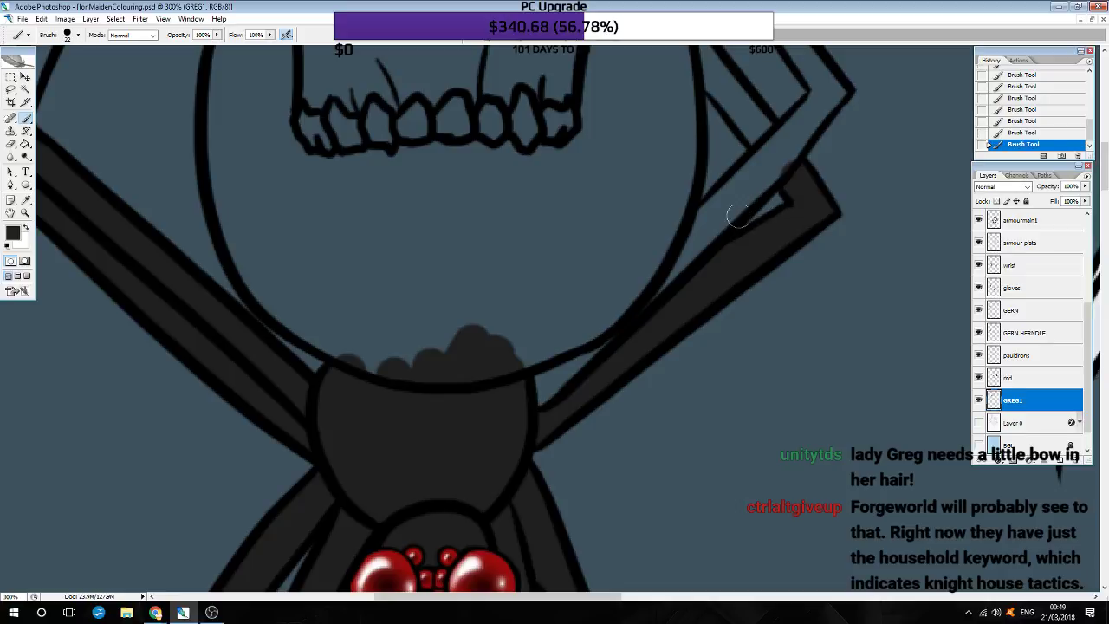
Step: Clean the strap edge by the chin and fill the strap beside the skull with dark grey
left_click(758, 174)
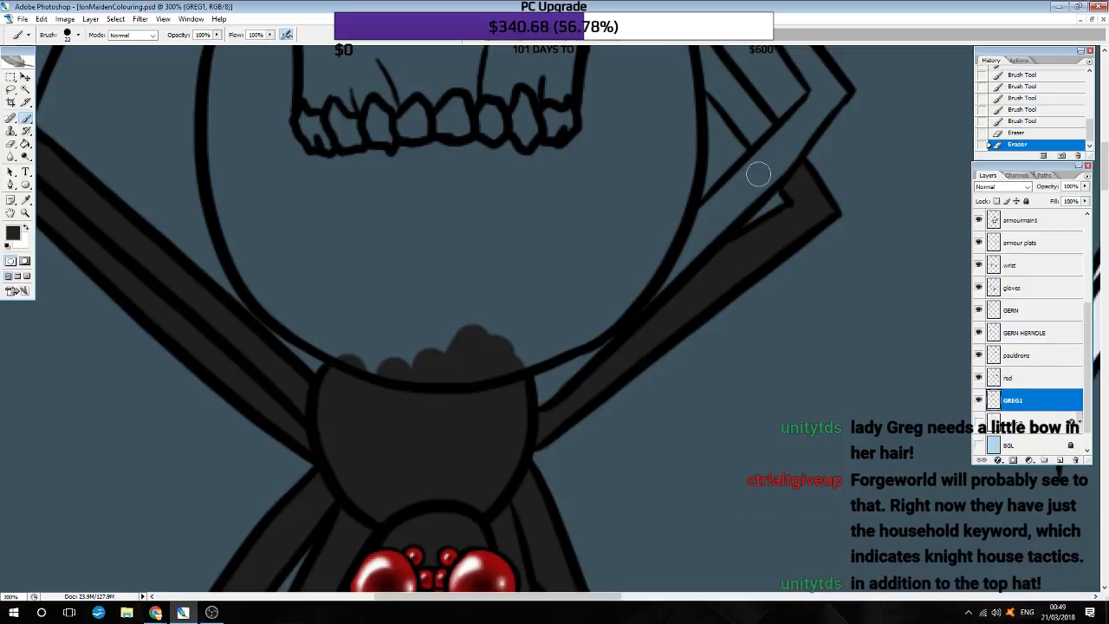
scroll(670, 327, "up", 2)
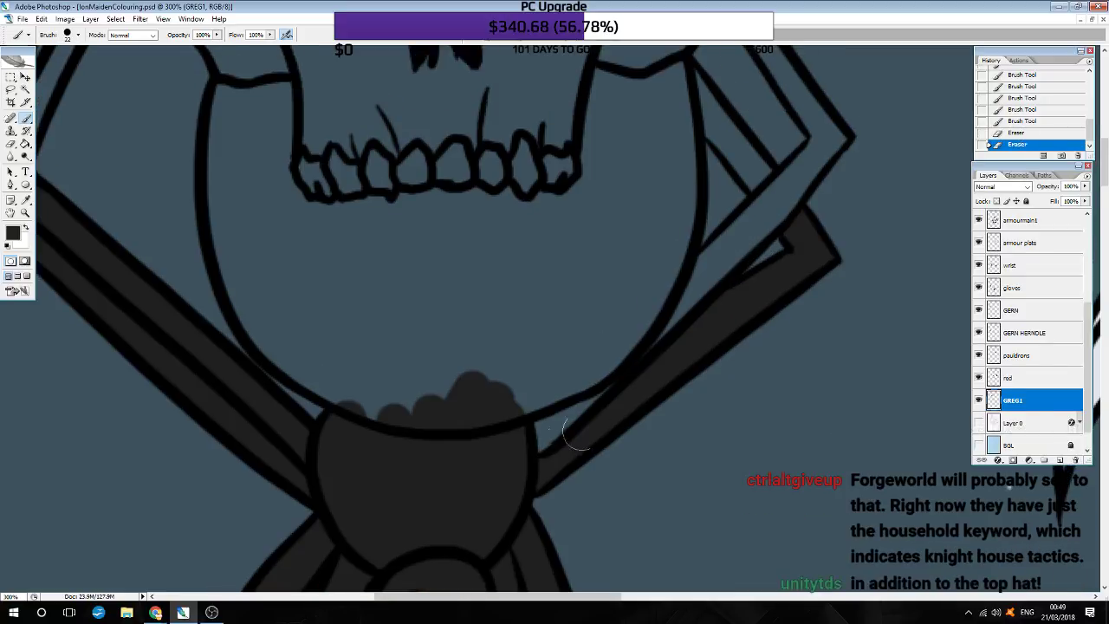
left_click_drag(595, 422, 605, 400)
scroll(525, 426, "up", 3)
mouse_move(520, 424)
left_mouse_down()
mouse_move(648, 403)
mouse_move(817, 217)
left_mouse_up()
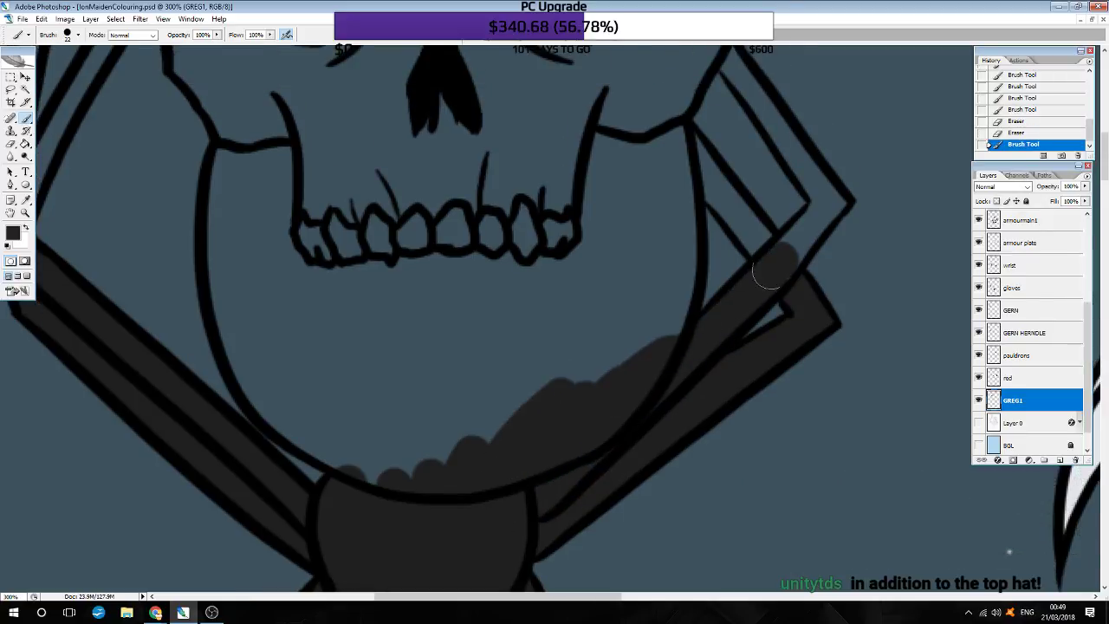
scroll(804, 206, "up", 2)
mouse_move(723, 240)
left_mouse_down()
mouse_move(699, 185)
mouse_move(741, 264)
left_mouse_up()
scroll(767, 191, "up", 2)
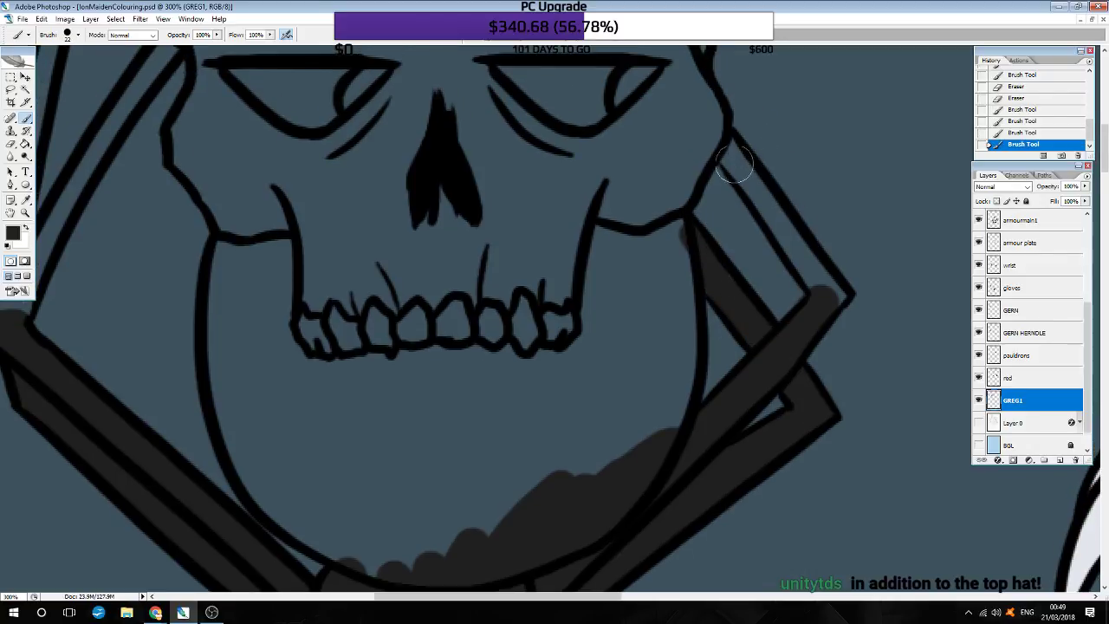
left_click_drag(738, 158, 805, 263)
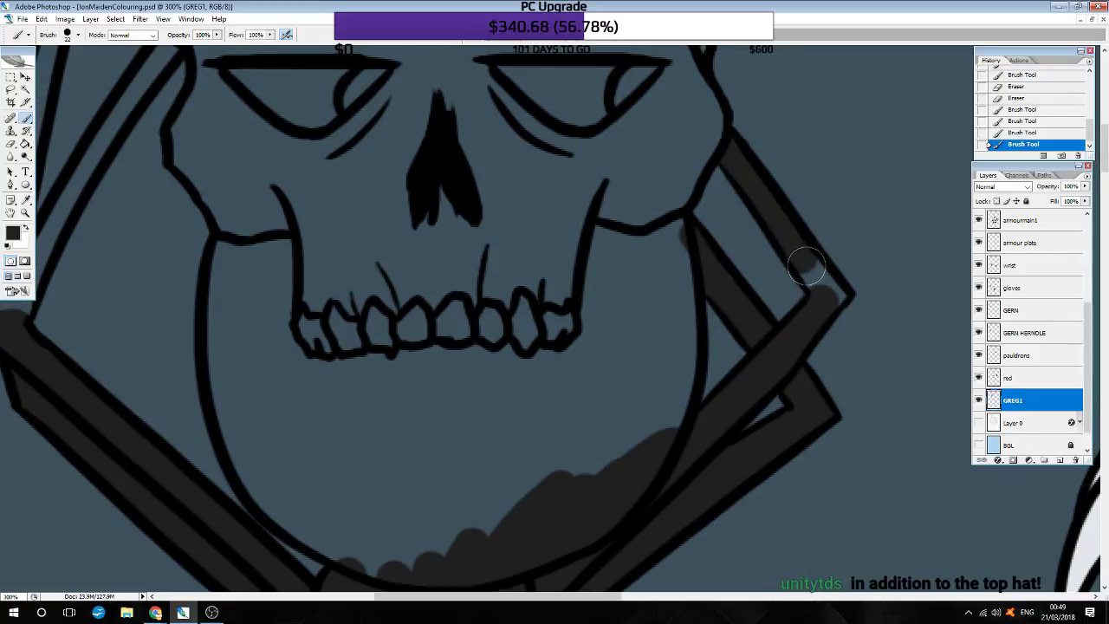
scroll(644, 287, "down", 2)
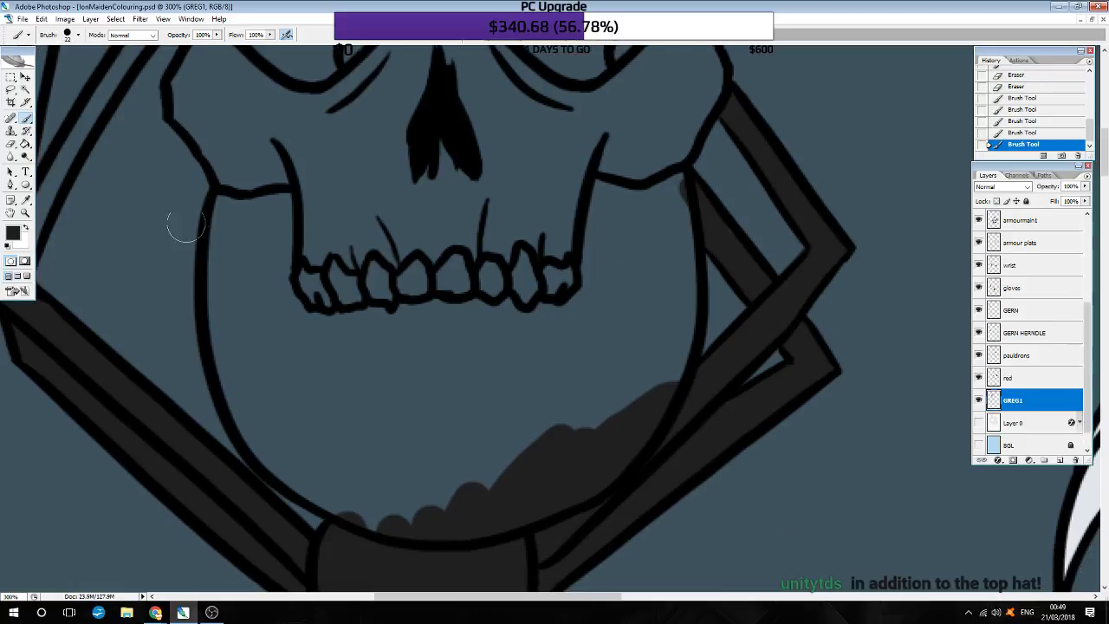
mouse_move(215, 207)
left_mouse_down()
mouse_move(269, 206)
mouse_move(270, 286)
mouse_move(247, 256)
mouse_move(225, 278)
mouse_move(230, 322)
mouse_move(222, 309)
mouse_move(257, 416)
mouse_move(303, 468)
mouse_move(321, 432)
mouse_move(272, 300)
mouse_move(285, 337)
mouse_move(537, 317)
mouse_move(584, 302)
mouse_move(604, 253)
mouse_move(600, 260)
left_mouse_up()
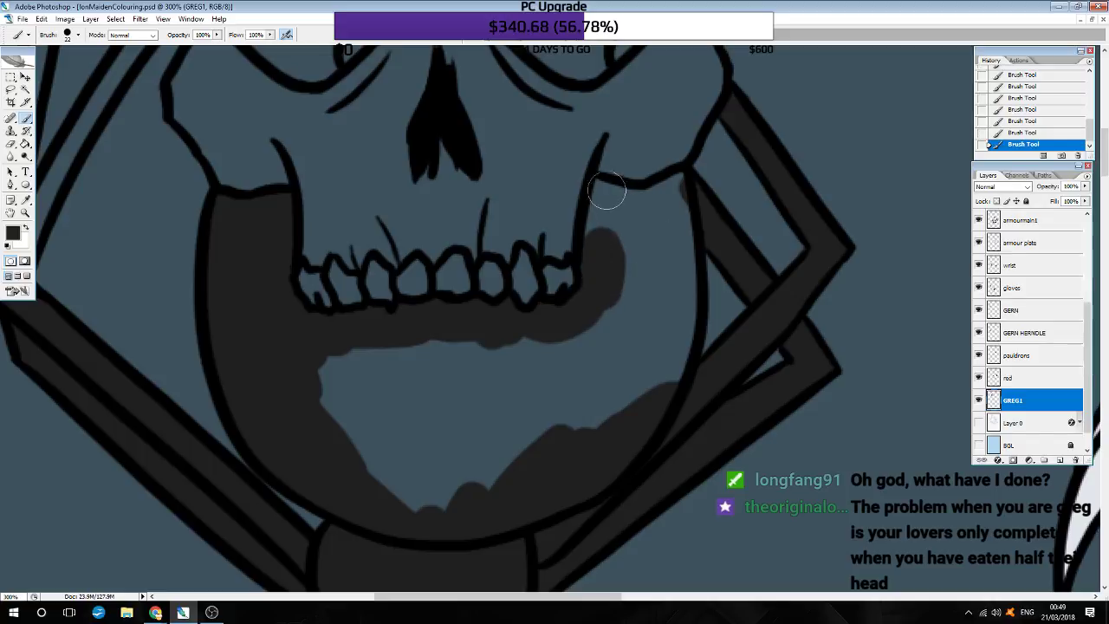
Step: Brush near-black grey over the jaw and mouth beneath the skull's teeth on GREG1
mouse_move(606, 189)
left_mouse_down()
mouse_move(604, 213)
mouse_move(670, 183)
mouse_move(664, 391)
mouse_move(620, 381)
mouse_move(605, 335)
mouse_move(495, 347)
mouse_move(322, 342)
mouse_move(347, 397)
mouse_move(394, 418)
mouse_move(460, 476)
mouse_move(528, 434)
mouse_move(630, 416)
left_mouse_up()
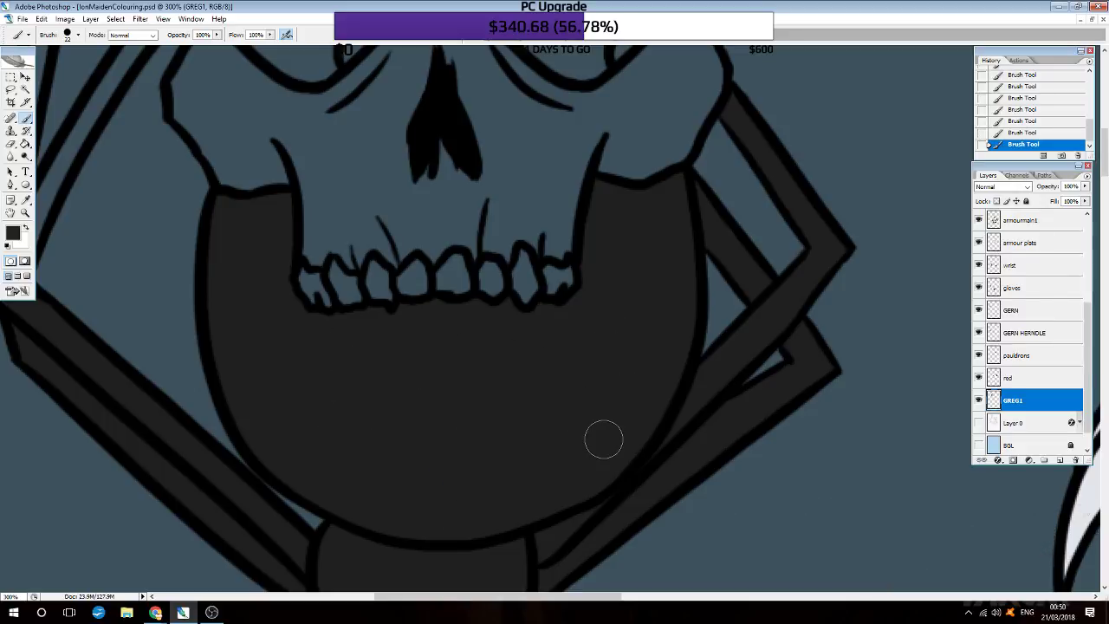
scroll(603, 440, "left", 1)
scroll(604, 440, "left", 3)
scroll(603, 439, "left", 3)
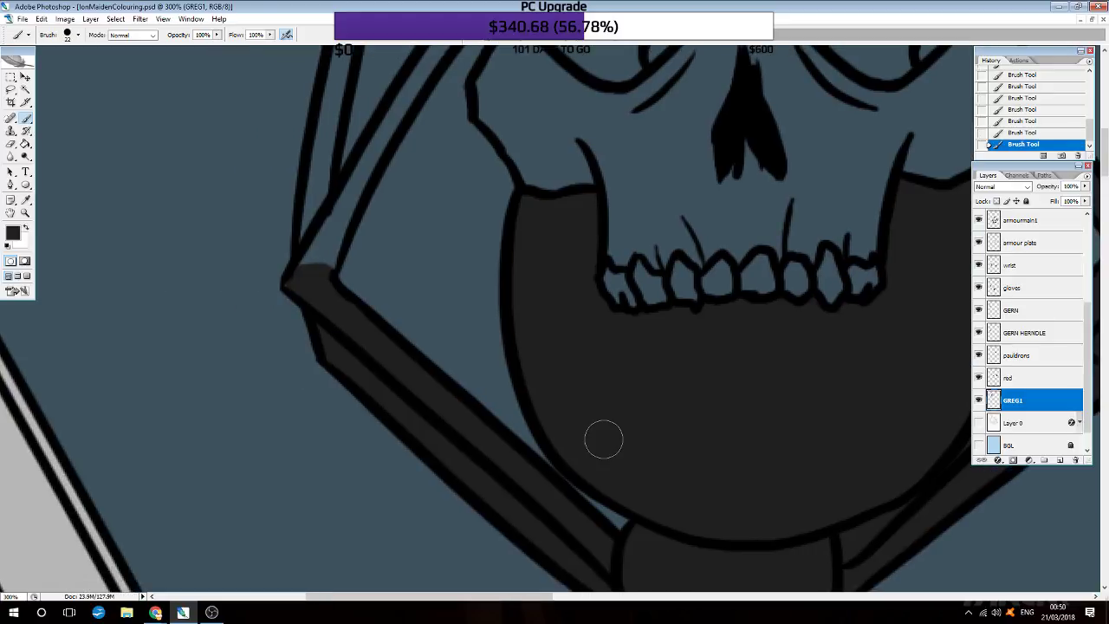
scroll(603, 439, "up", 2)
scroll(603, 439, "up", 1)
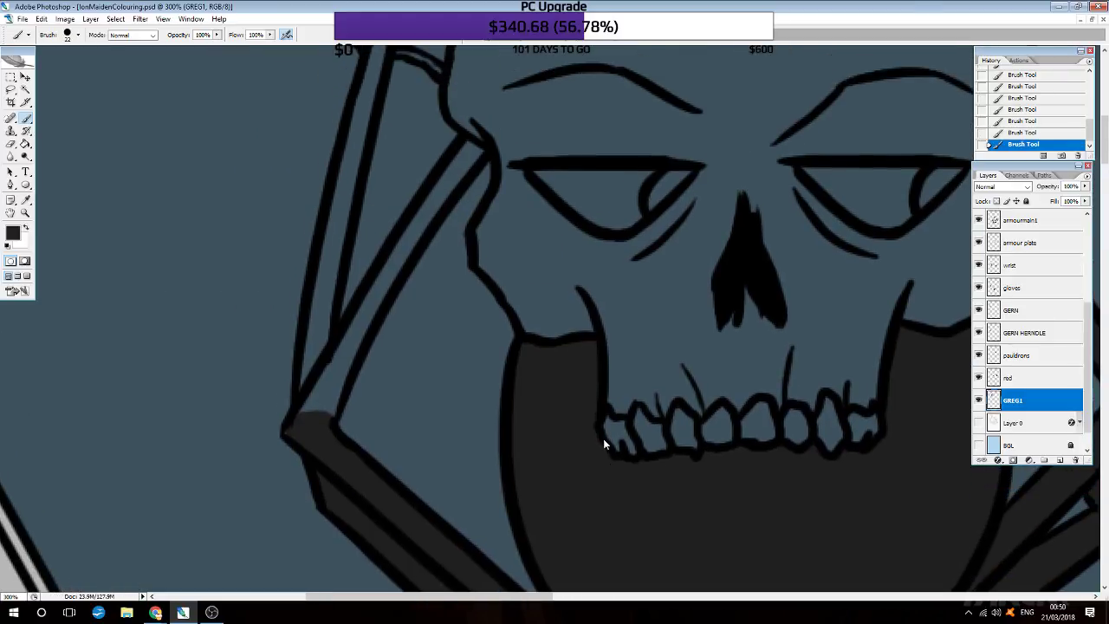
scroll(604, 438, "up", 1)
Step: Brush dark grey over the spider's long legs and body along the skull's left side on GREG1
left_click_drag(305, 468, 317, 454)
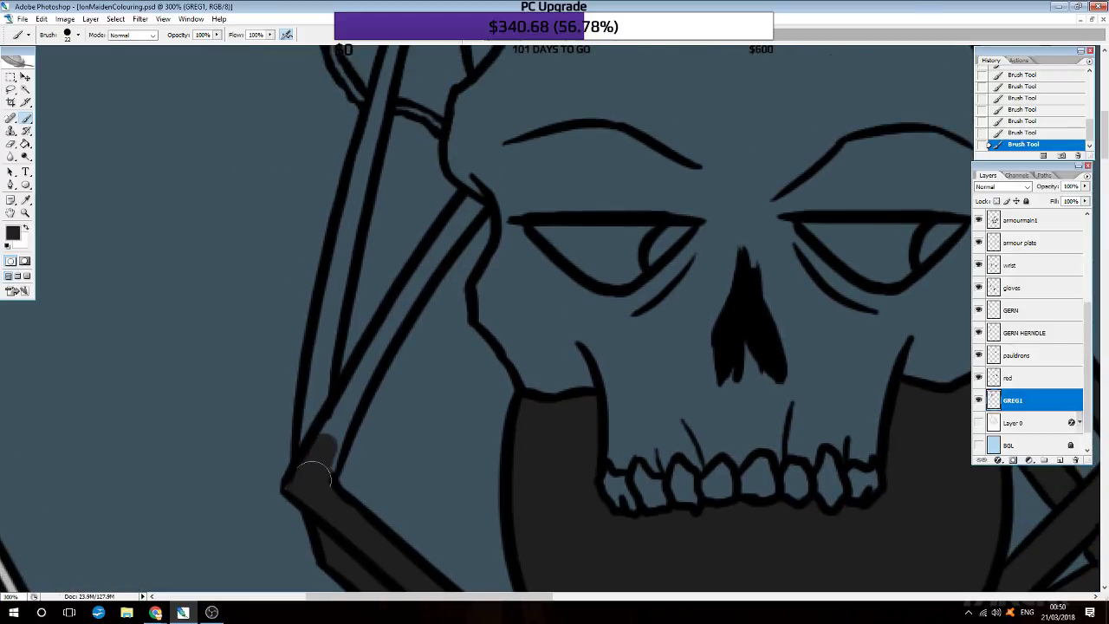
left_click_drag(361, 423, 351, 400)
left_click_drag(321, 444, 470, 206)
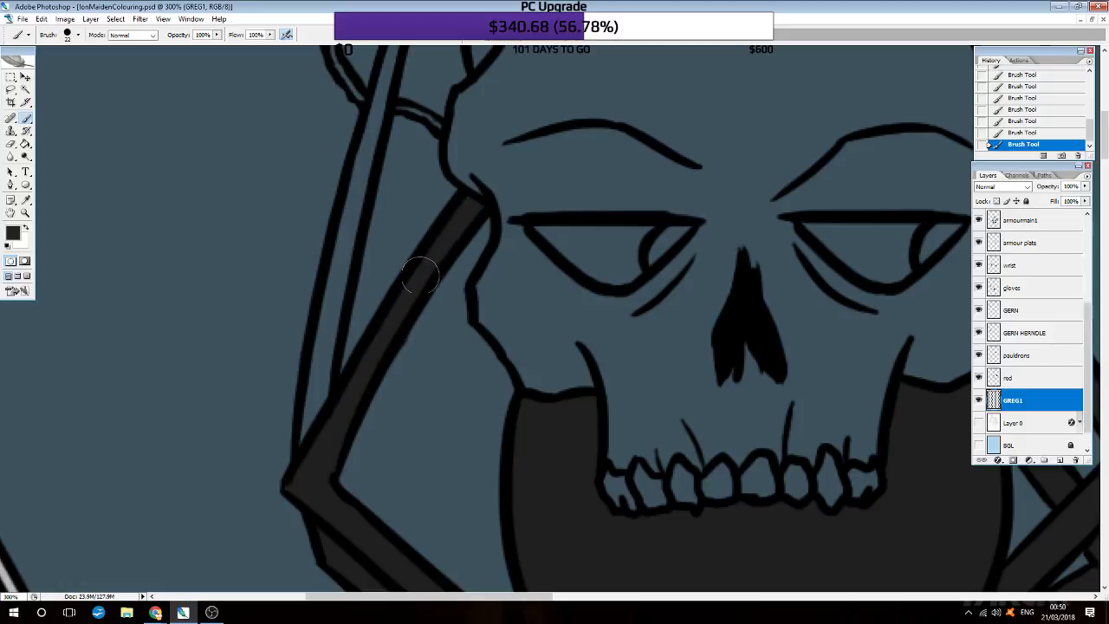
scroll(412, 286, "up", 1)
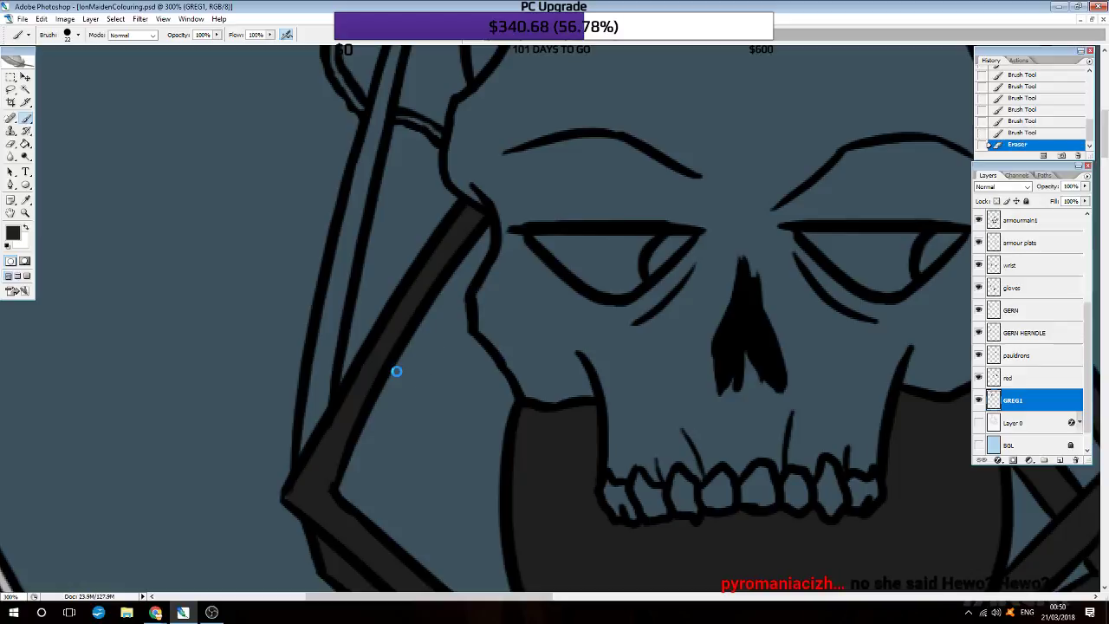
scroll(397, 376, "up", 4)
scroll(397, 376, "up", 1)
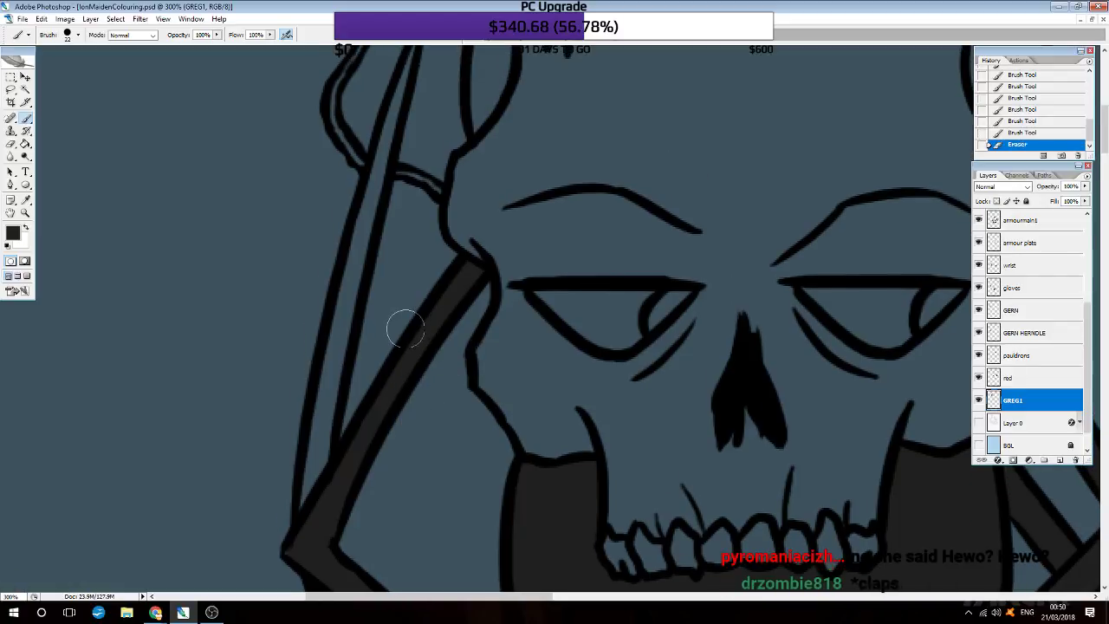
mouse_move(315, 477)
left_mouse_down()
mouse_move(302, 518)
mouse_move(335, 318)
left_mouse_up()
scroll(335, 339, "up", 5)
scroll(409, 187, "up", 5)
left_click_drag(394, 230, 416, 172)
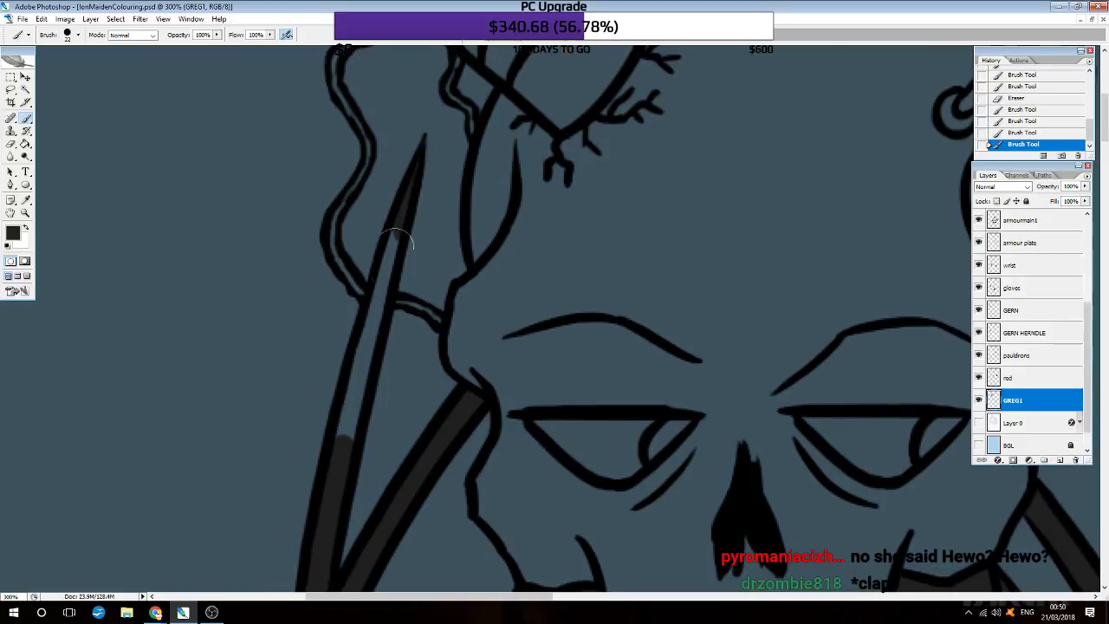
left_click_drag(386, 271, 347, 433)
scroll(341, 492, "down", 1)
scroll(341, 492, "down", 3)
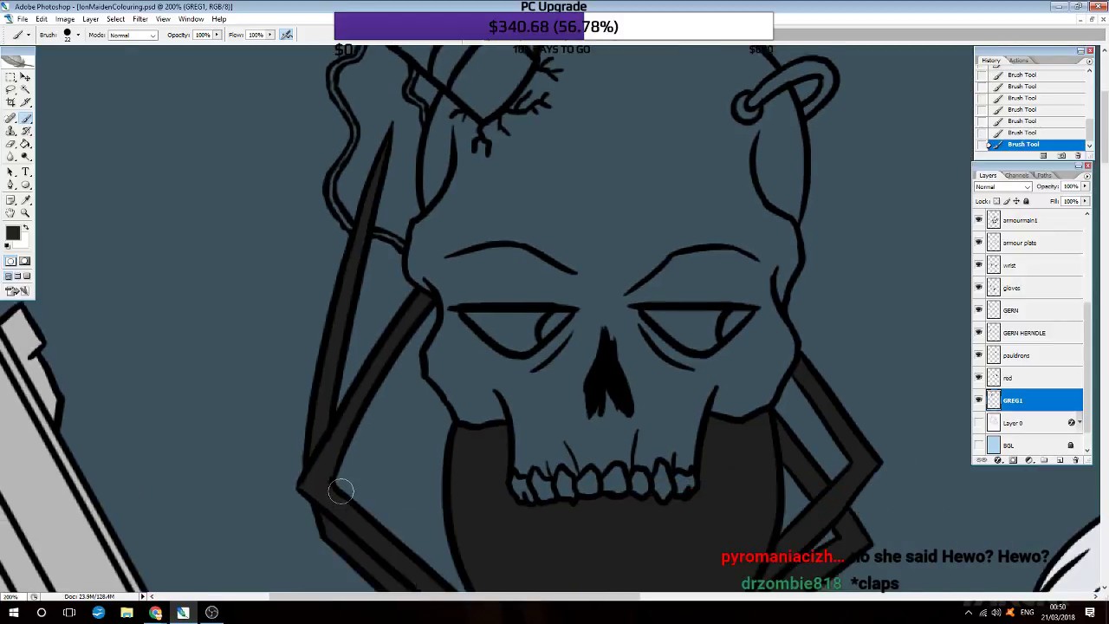
scroll(340, 493, "down", 2)
scroll(340, 492, "down", 2)
scroll(340, 493, "down", 3)
scroll(340, 492, "down", 3)
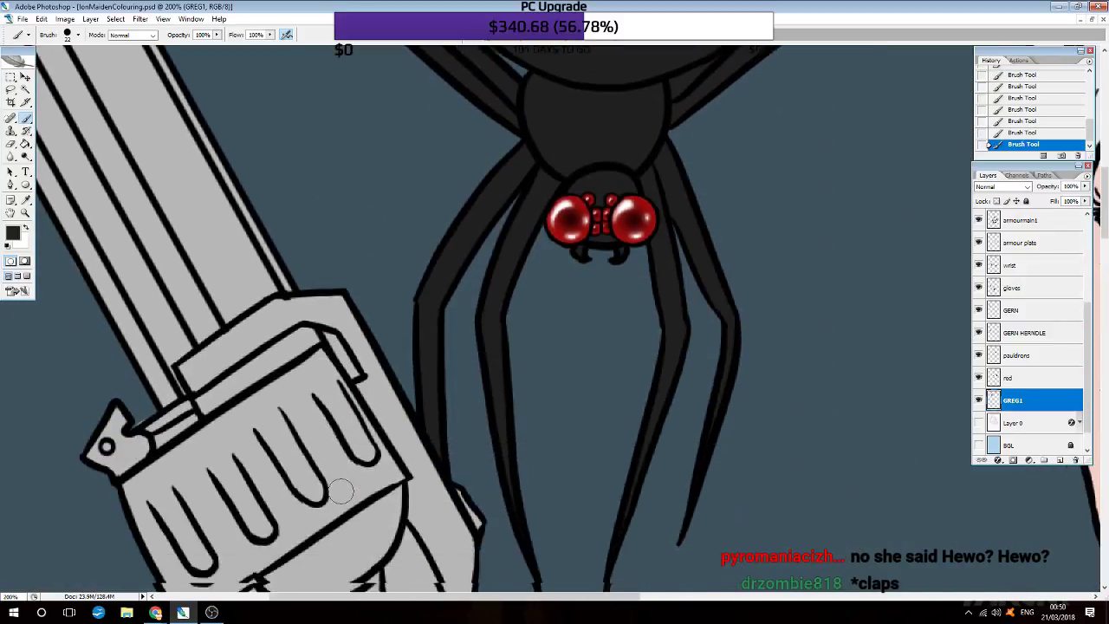
scroll(341, 493, "right", 1)
scroll(341, 492, "up", 1)
scroll(341, 492, "up", 2)
scroll(340, 492, "up", 3)
scroll(341, 492, "up", 3)
scroll(340, 493, "up", 3)
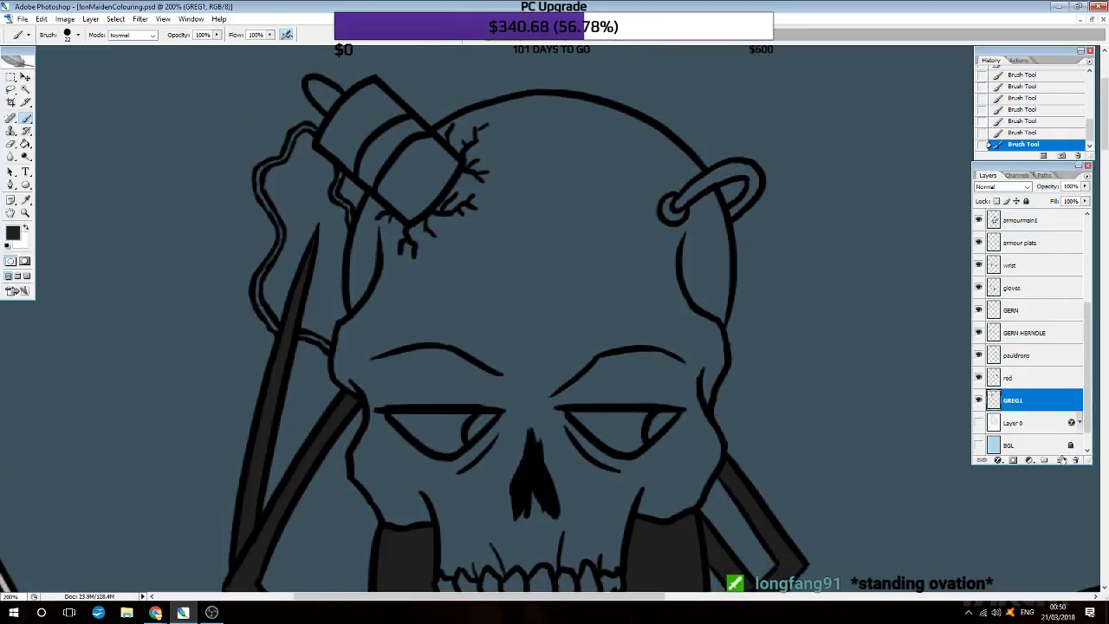
Step: Move the new layer below GREG1 and name it Wibskoll
left_click_drag(1053, 447, 1014, 422)
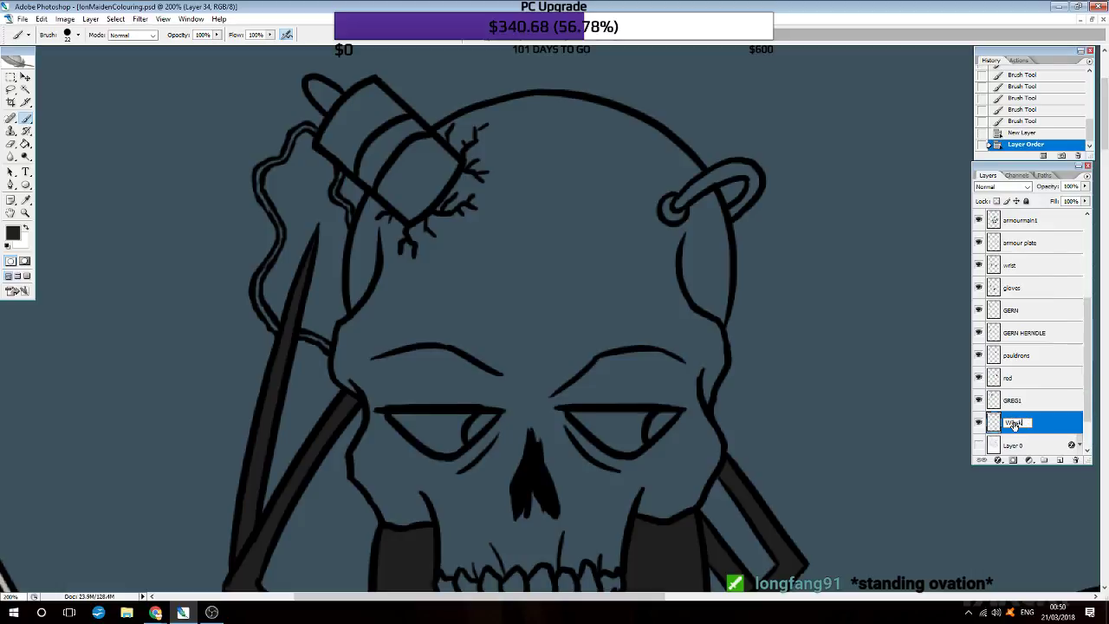
key("Return")
key("ctrl+plus")
Step: Set the foreground colour to a pale beige for the skull
left_click(12, 233)
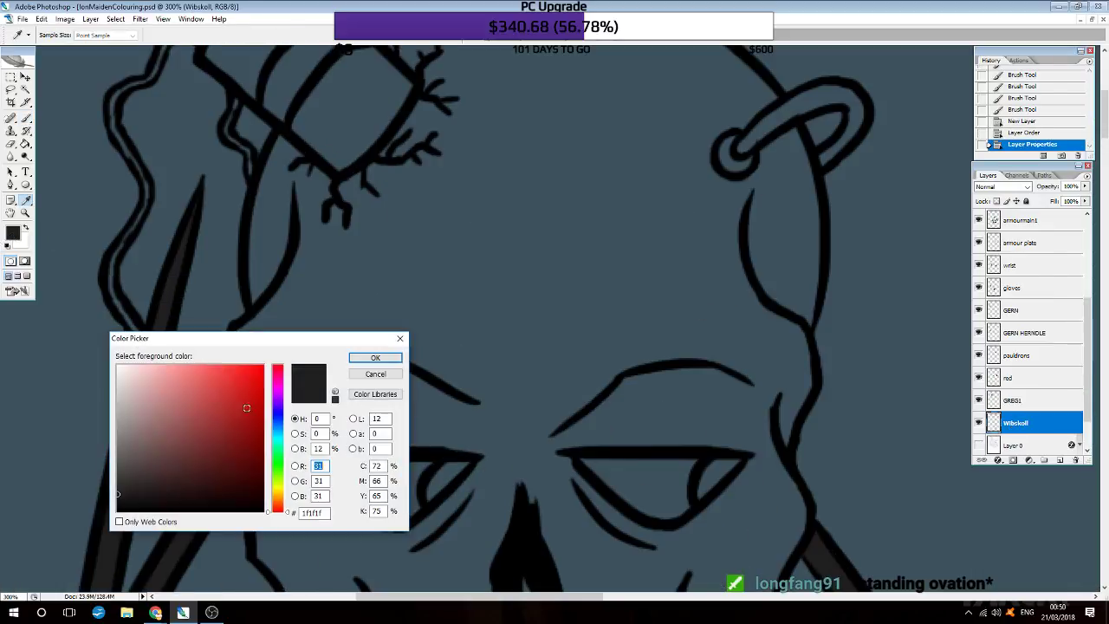
left_click_drag(277, 501, 277, 496)
left_click(141, 378)
left_click_drag(142, 379, 139, 395)
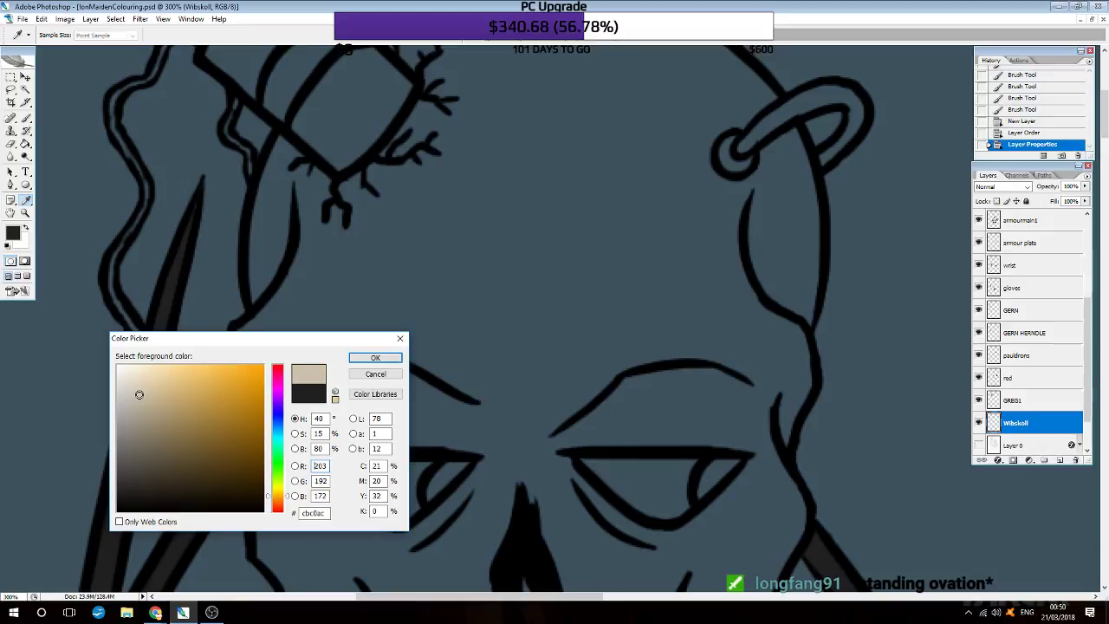
left_click(375, 357)
scroll(356, 392, "down", 2)
Step: Paint beige over the skull's jaw, teeth, nose bridge and both cheeks, erasing overspill
mouse_move(351, 347)
left_mouse_down()
mouse_move(491, 415)
mouse_move(399, 503)
mouse_move(355, 498)
mouse_move(299, 416)
mouse_move(281, 463)
mouse_move(286, 501)
mouse_move(321, 540)
mouse_move(377, 555)
left_mouse_up()
scroll(364, 537, "down", 3)
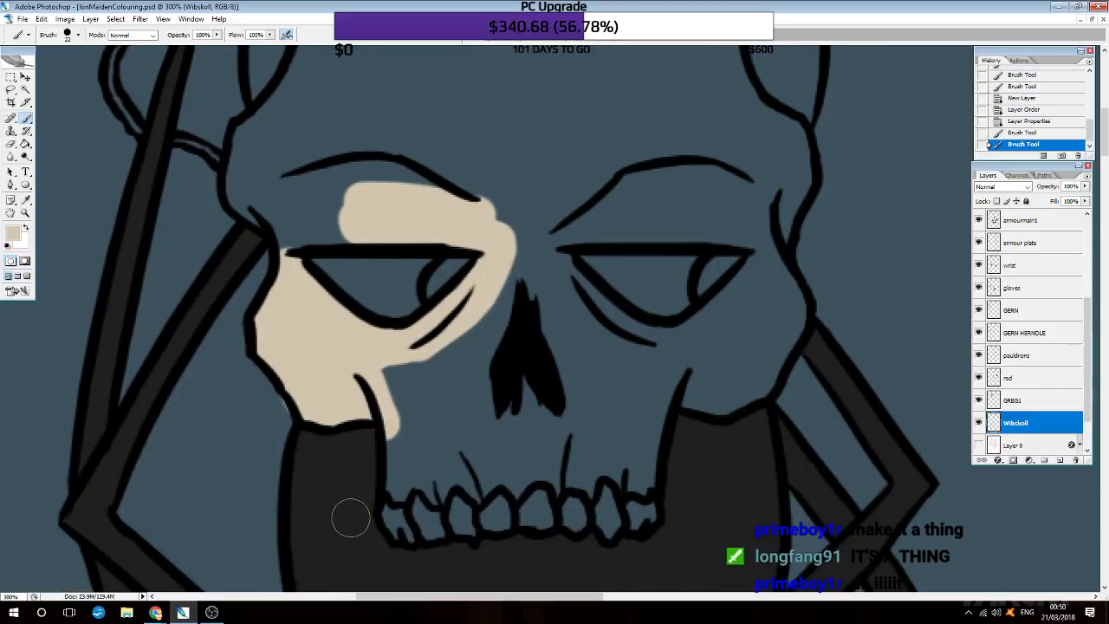
left_click_drag(289, 431, 265, 419)
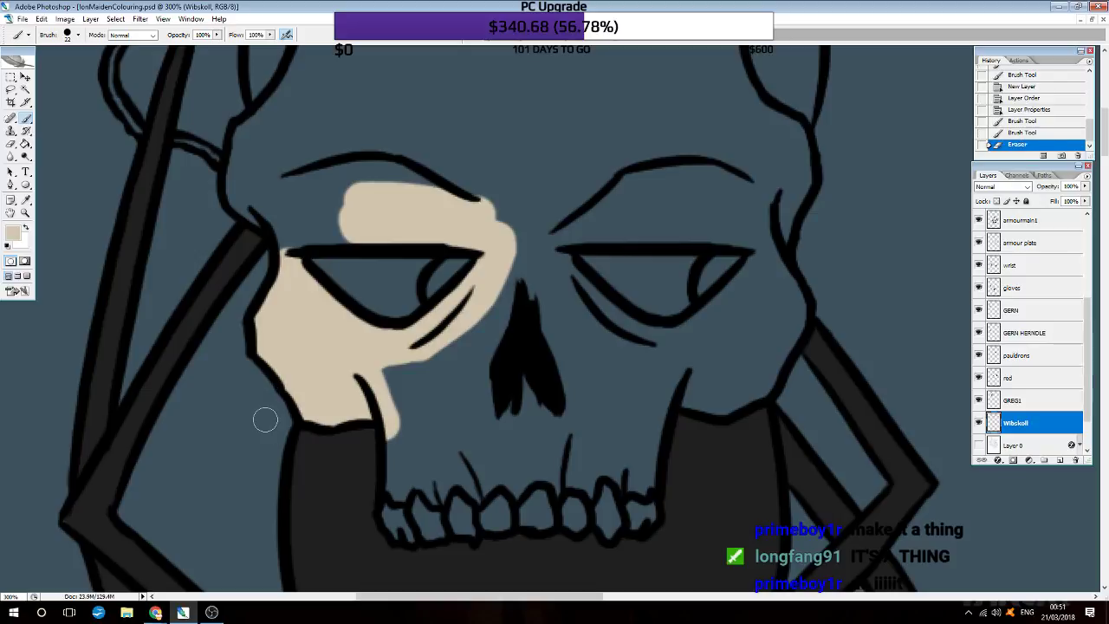
scroll(266, 420, "down", 1)
mouse_move(375, 364)
left_mouse_down()
mouse_move(416, 442)
mouse_move(529, 433)
mouse_move(579, 459)
mouse_move(659, 364)
left_mouse_up()
mouse_move(511, 251)
left_mouse_down()
mouse_move(460, 312)
mouse_move(405, 321)
left_mouse_up()
mouse_move(519, 148)
left_mouse_down()
mouse_move(533, 243)
mouse_move(581, 294)
mouse_move(669, 305)
mouse_move(728, 275)
mouse_move(761, 227)
left_mouse_up()
left_click_drag(685, 328, 598, 322)
mouse_move(693, 346)
left_mouse_down()
mouse_move(736, 286)
mouse_move(763, 329)
mouse_move(776, 229)
mouse_move(701, 295)
left_mouse_up()
scroll(701, 295, "up", 1)
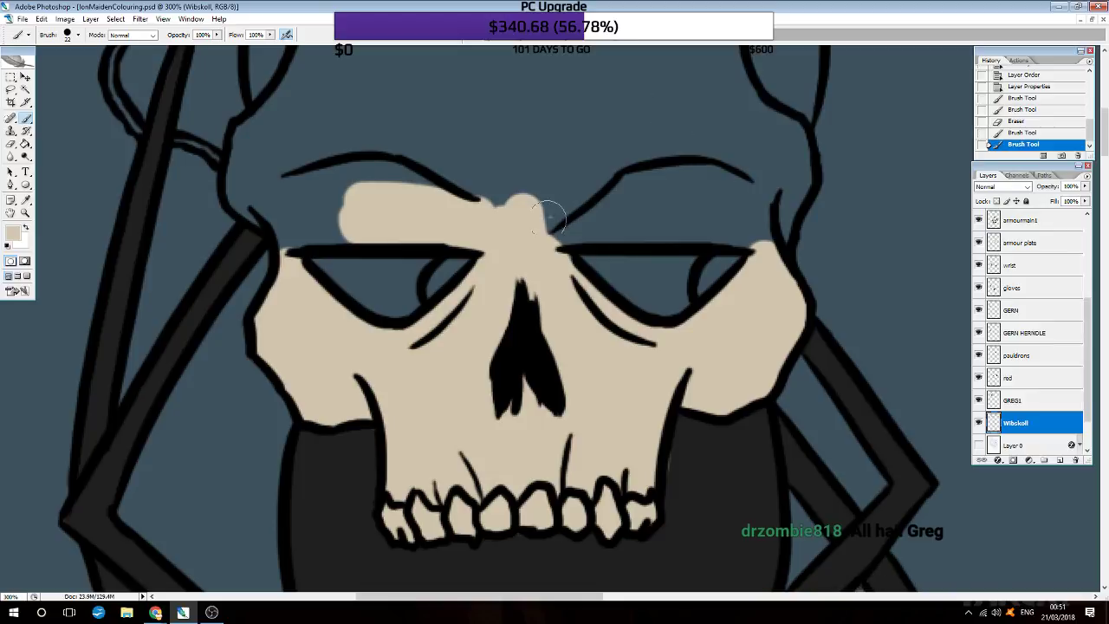
Step: Fill the brows, right temple and cranium with beige, covering the remaining blue gaps
mouse_move(554, 227)
left_mouse_down()
mouse_move(689, 212)
mouse_move(656, 222)
left_mouse_up()
left_click_drag(741, 229, 790, 178)
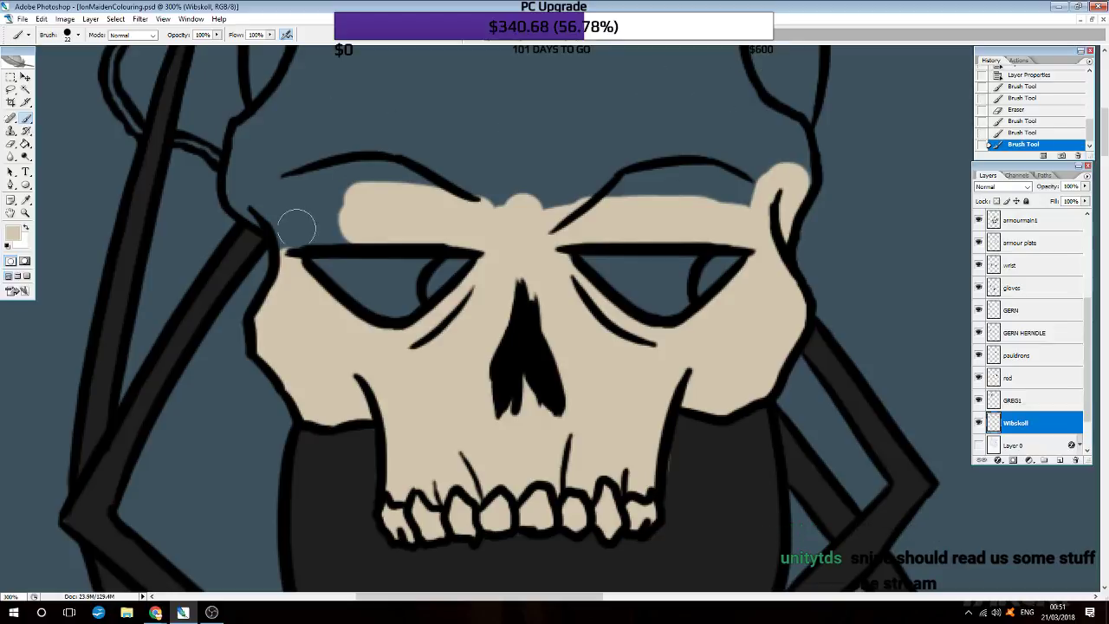
mouse_move(294, 227)
left_mouse_down()
mouse_move(286, 221)
mouse_move(353, 223)
mouse_move(367, 186)
mouse_move(280, 211)
mouse_move(245, 186)
mouse_move(242, 135)
mouse_move(294, 95)
mouse_move(321, 160)
mouse_move(451, 104)
mouse_move(676, 148)
mouse_move(639, 178)
left_mouse_up()
scroll(572, 208, "up", 4)
scroll(434, 269, "up", 1)
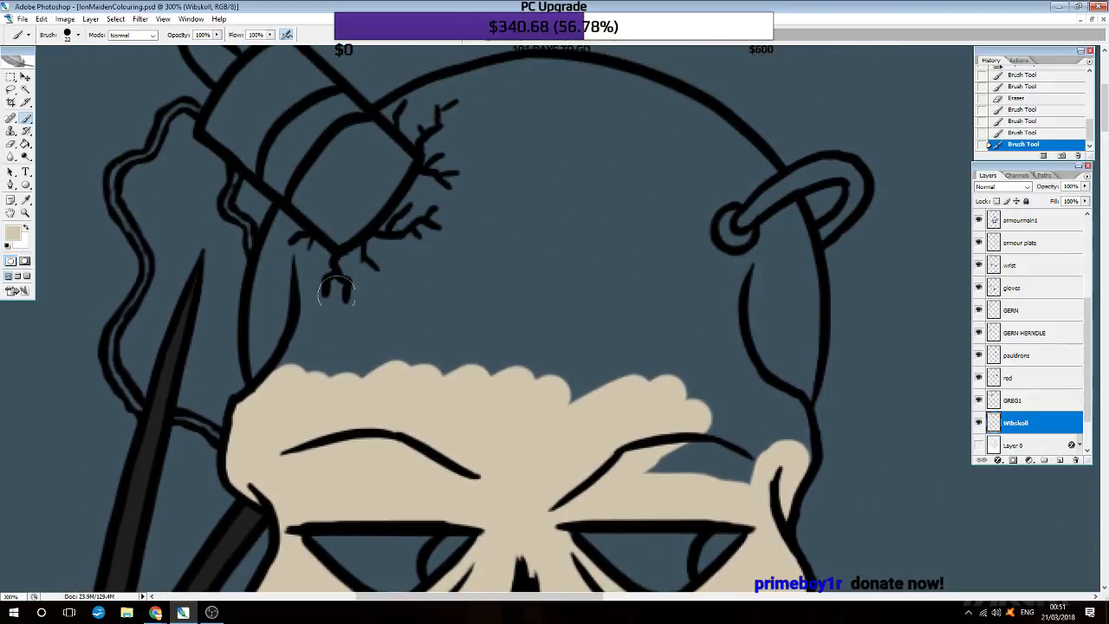
mouse_move(287, 240)
left_mouse_down()
mouse_move(284, 230)
mouse_move(264, 342)
mouse_move(277, 364)
mouse_move(321, 320)
mouse_move(286, 248)
mouse_move(338, 290)
mouse_move(382, 268)
mouse_move(357, 273)
mouse_move(451, 156)
mouse_move(381, 294)
mouse_move(485, 286)
mouse_move(532, 390)
mouse_move(693, 347)
mouse_move(681, 458)
mouse_move(780, 407)
mouse_move(787, 452)
mouse_move(774, 408)
mouse_move(783, 276)
mouse_move(795, 441)
left_mouse_up()
scroll(720, 180, "up", 2)
left_click_drag(710, 406, 661, 423)
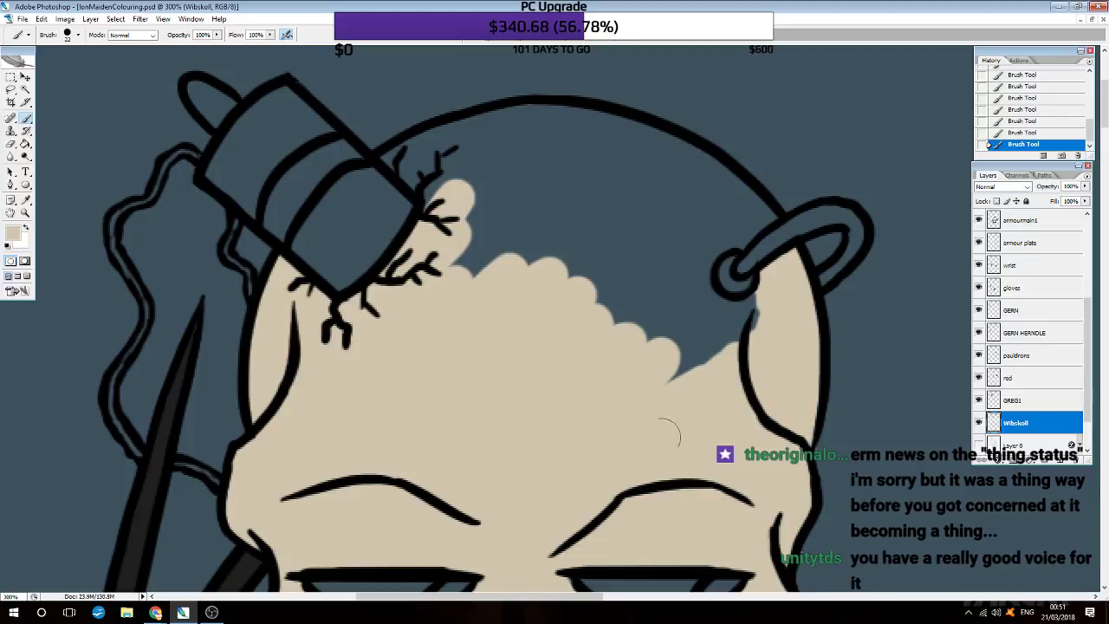
mouse_move(767, 299)
left_mouse_down()
mouse_move(720, 320)
mouse_move(694, 303)
mouse_move(698, 260)
mouse_move(756, 215)
left_mouse_up()
mouse_move(482, 190)
left_mouse_down()
mouse_move(416, 155)
mouse_move(390, 165)
mouse_move(438, 188)
mouse_move(512, 124)
mouse_move(569, 116)
mouse_move(669, 136)
mouse_move(715, 178)
mouse_move(641, 260)
mouse_move(703, 381)
left_mouse_up()
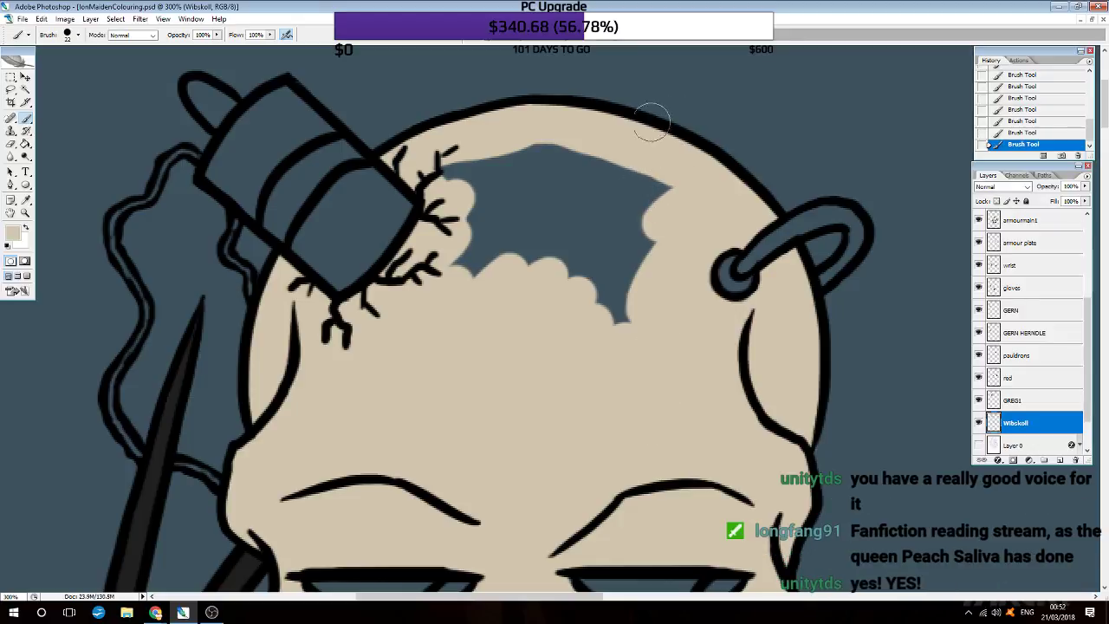
mouse_move(446, 152)
left_mouse_down()
mouse_move(478, 262)
mouse_move(676, 190)
left_mouse_up()
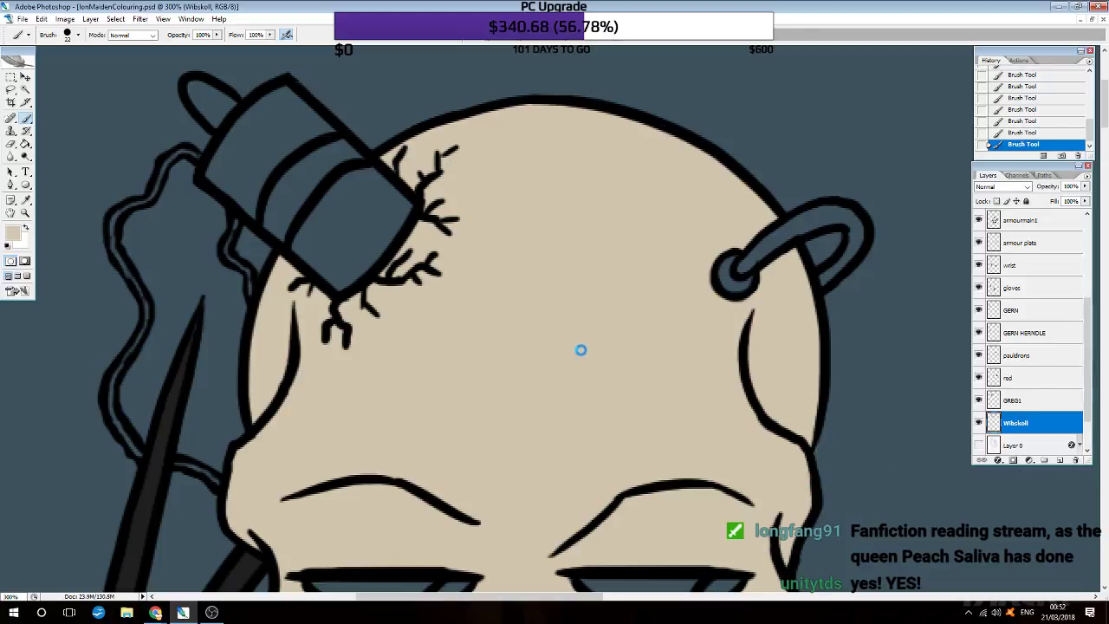
Step: Erase stray beige along the teeth and some outline near the left brow on GREG1
key("ctrl+minus")
scroll(607, 347, "down", 2)
scroll(641, 342, "down", 2)
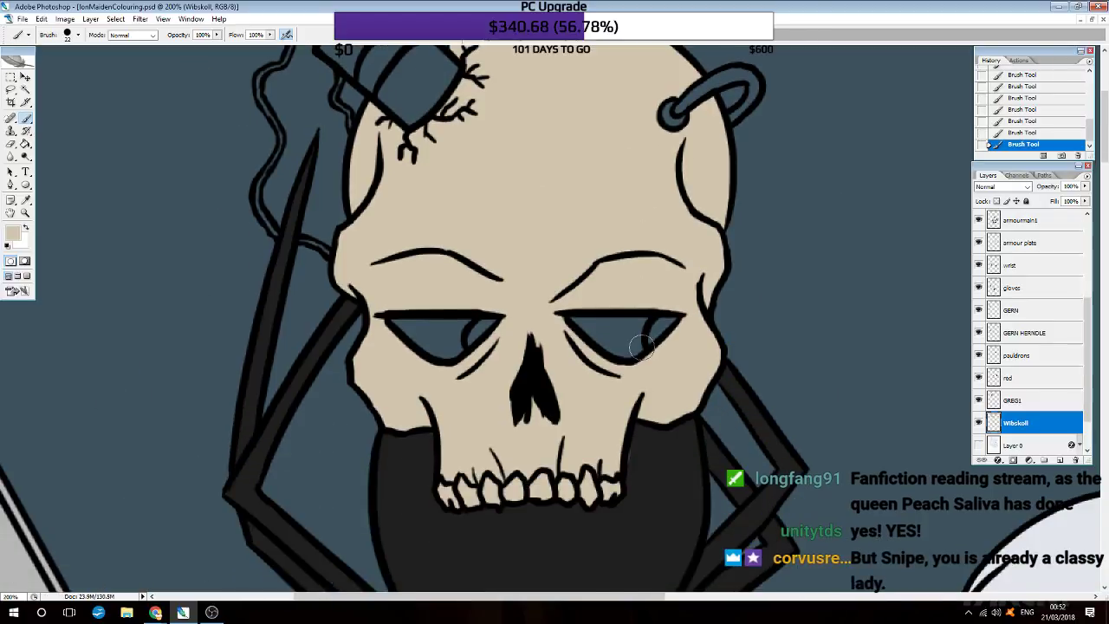
scroll(641, 347, "down", 1)
scroll(639, 351, "down", 2)
key("ctrl+plus")
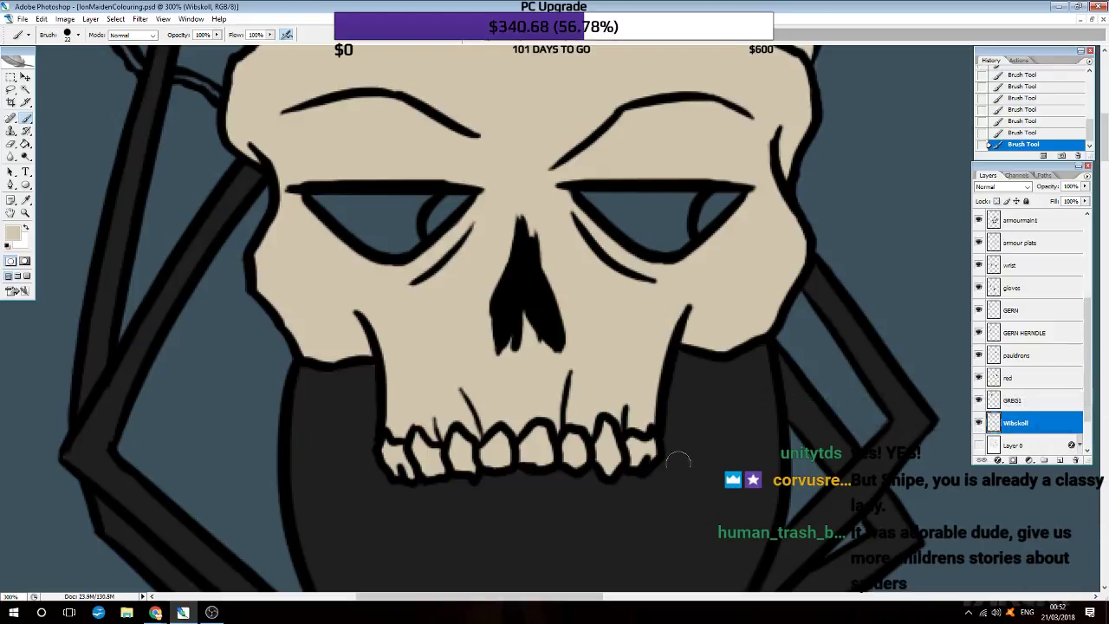
left_click_drag(507, 471, 581, 490)
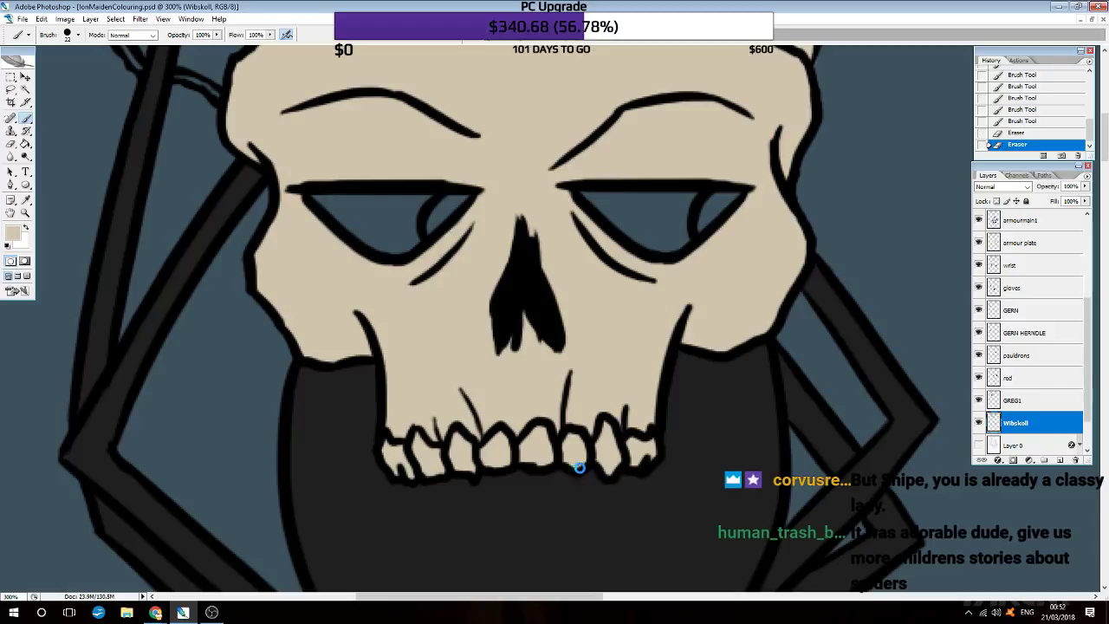
scroll(604, 538, "up", 2)
scroll(604, 537, "up", 2)
scroll(604, 538, "up", 2)
scroll(604, 537, "up", 2)
left_click(1014, 400)
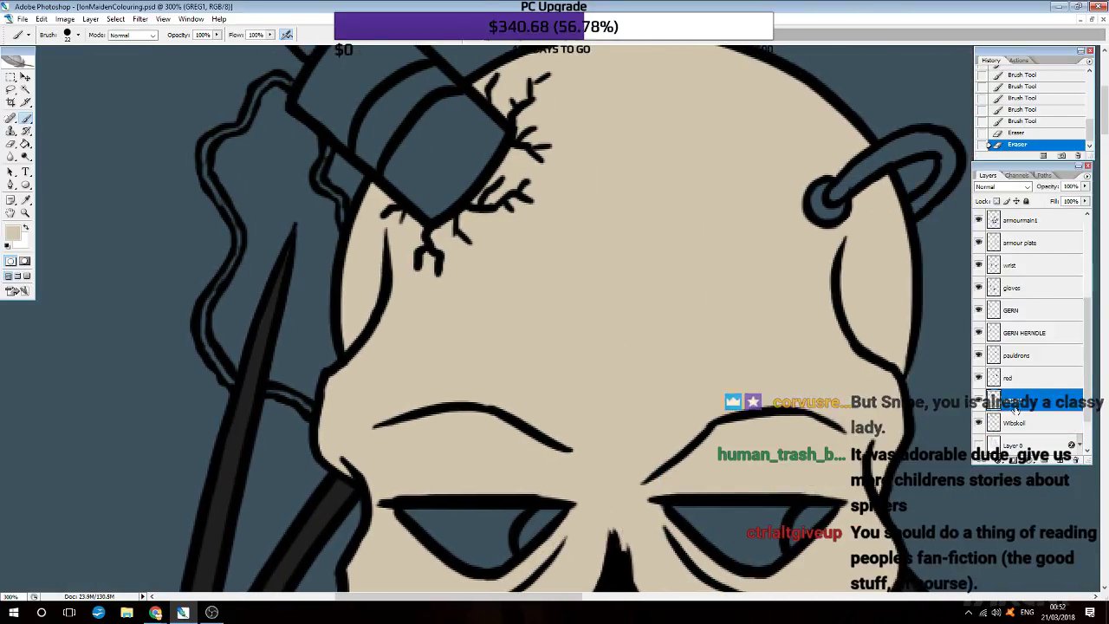
left_click_drag(289, 379, 282, 395)
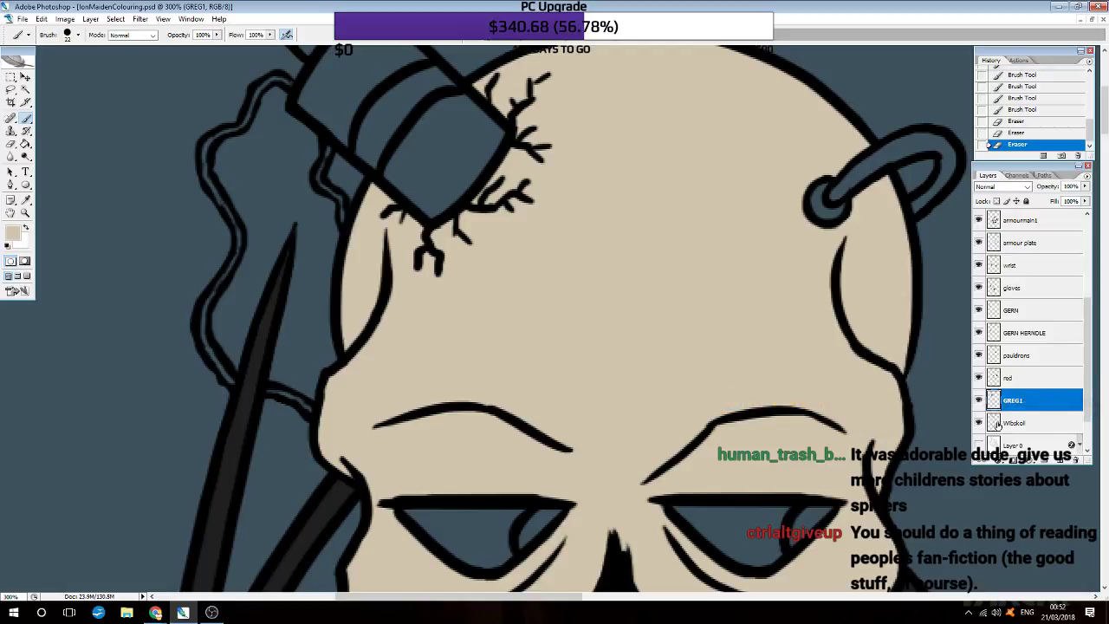
Step: Add new empty layers, Layer 34 and Layer 35, above Wibskoll
left_click(980, 401)
left_click(1036, 424)
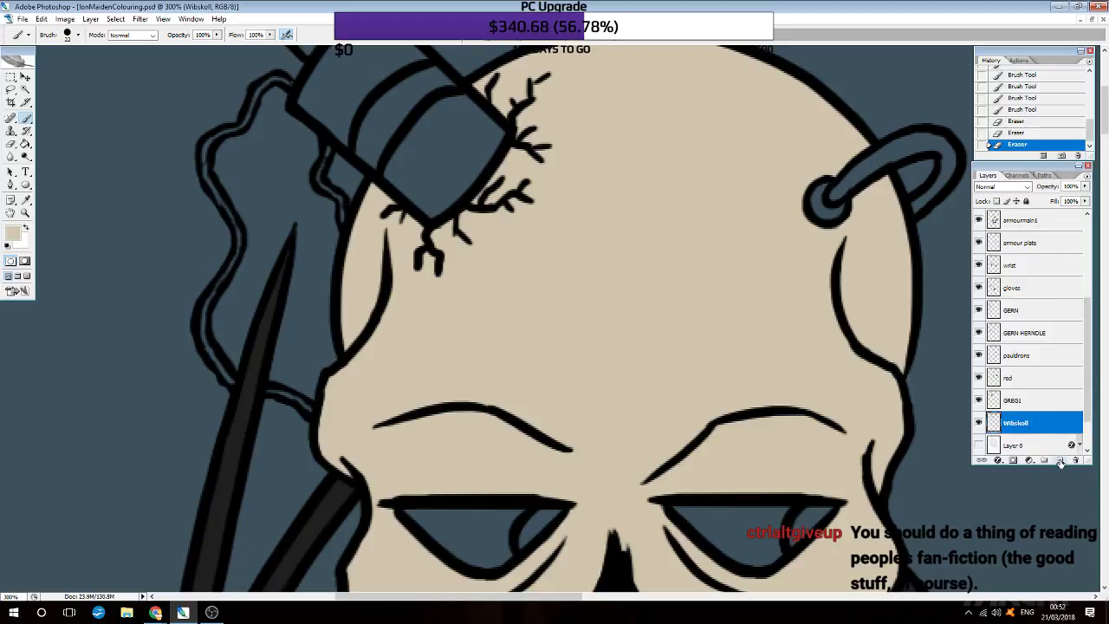
left_click(1061, 460)
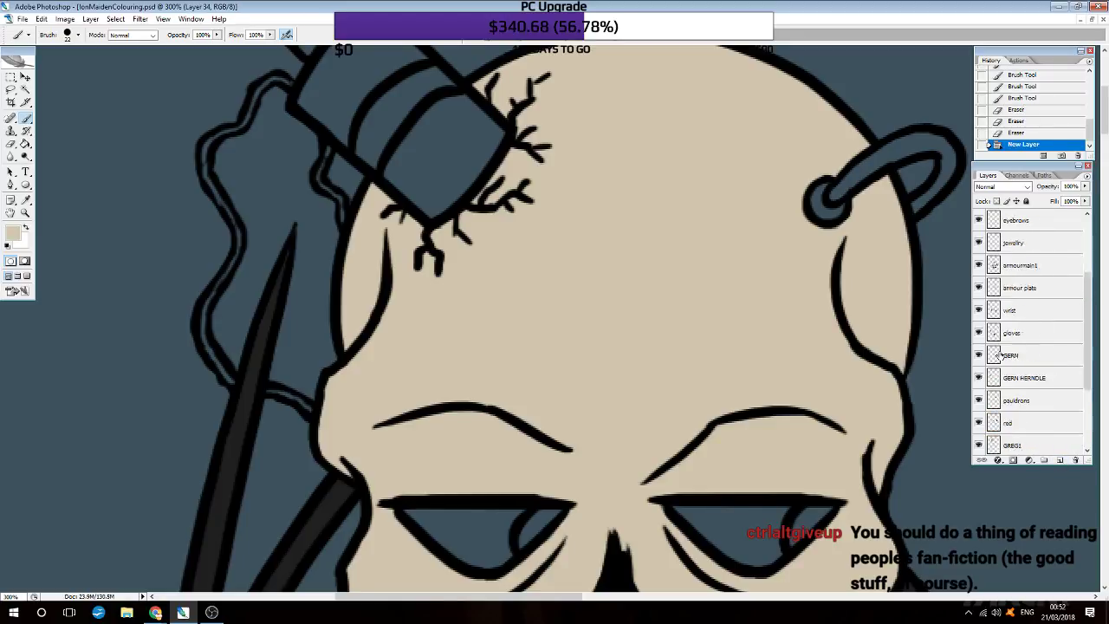
scroll(1001, 357, "up", 5)
scroll(1032, 242, "down", 5)
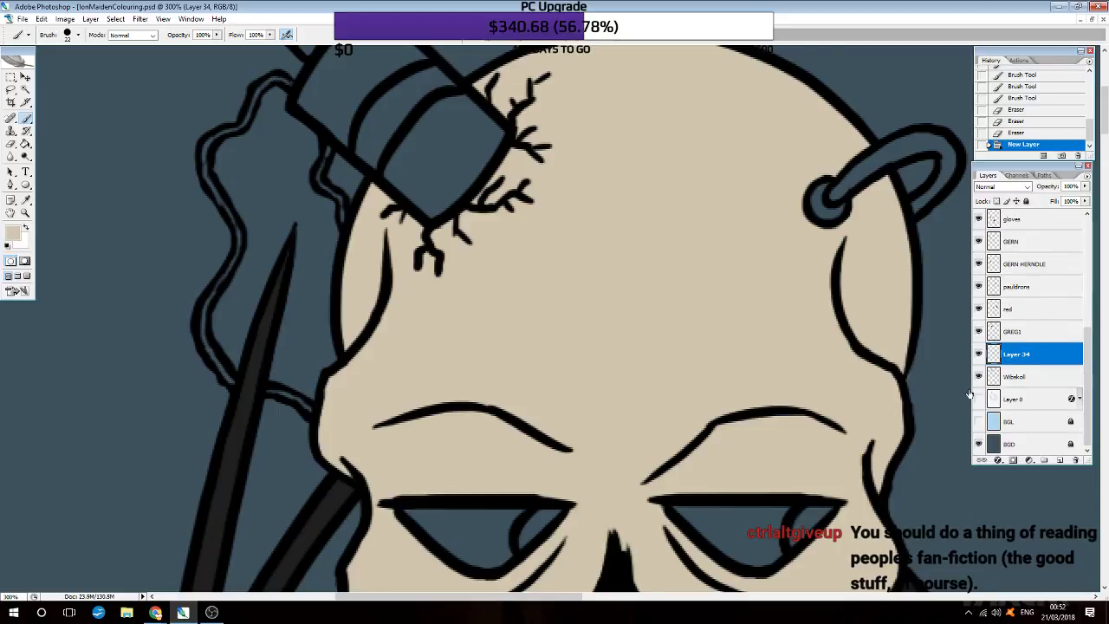
scroll(700, 440, "down", 2)
scroll(700, 440, "down", 2)
scroll(700, 437, "down", 1)
scroll(701, 438, "down", 2)
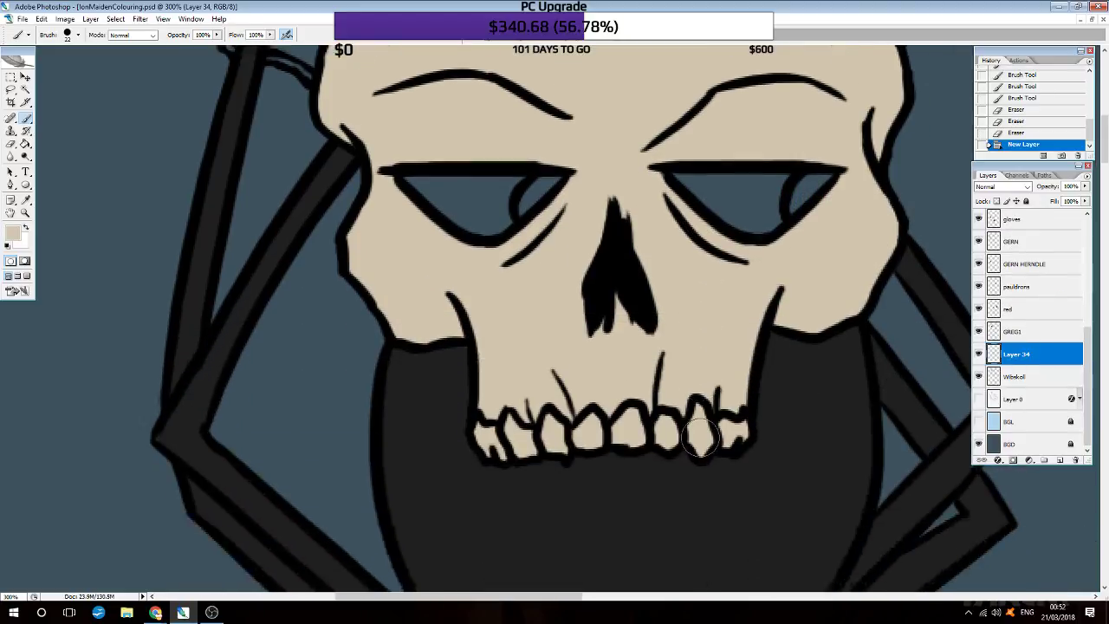
scroll(700, 438, "down", 2)
scroll(700, 438, "up", 2)
scroll(700, 437, "up", 2)
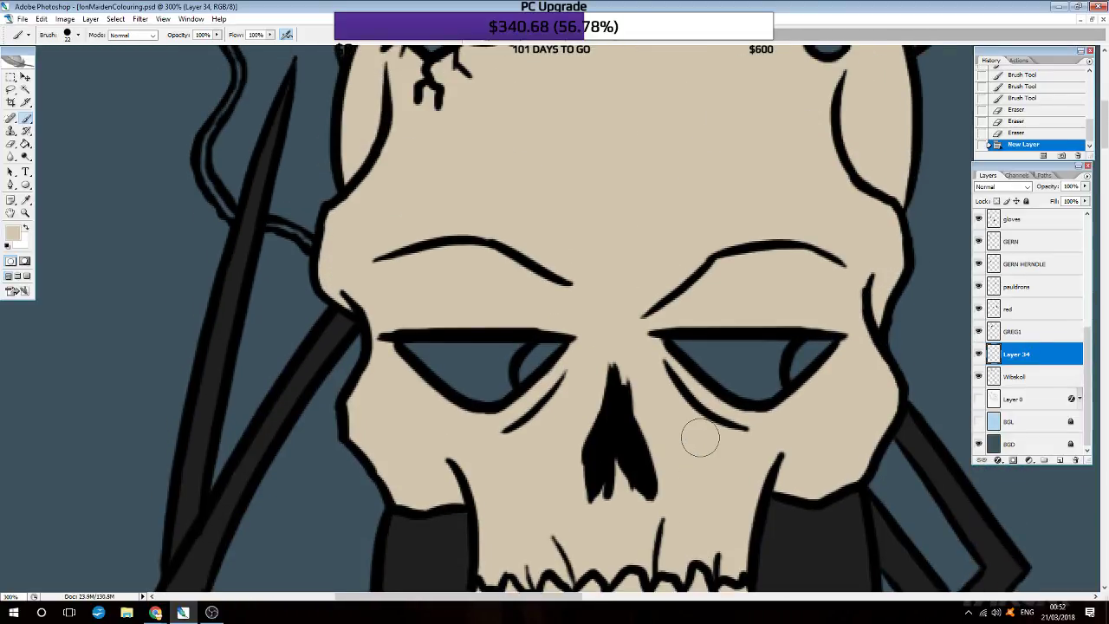
scroll(700, 438, "up", 2)
scroll(701, 438, "up", 2)
scroll(700, 438, "down", 1)
scroll(685, 424, "down", 2)
scroll(661, 403, "down", 2)
scroll(660, 403, "up", 2)
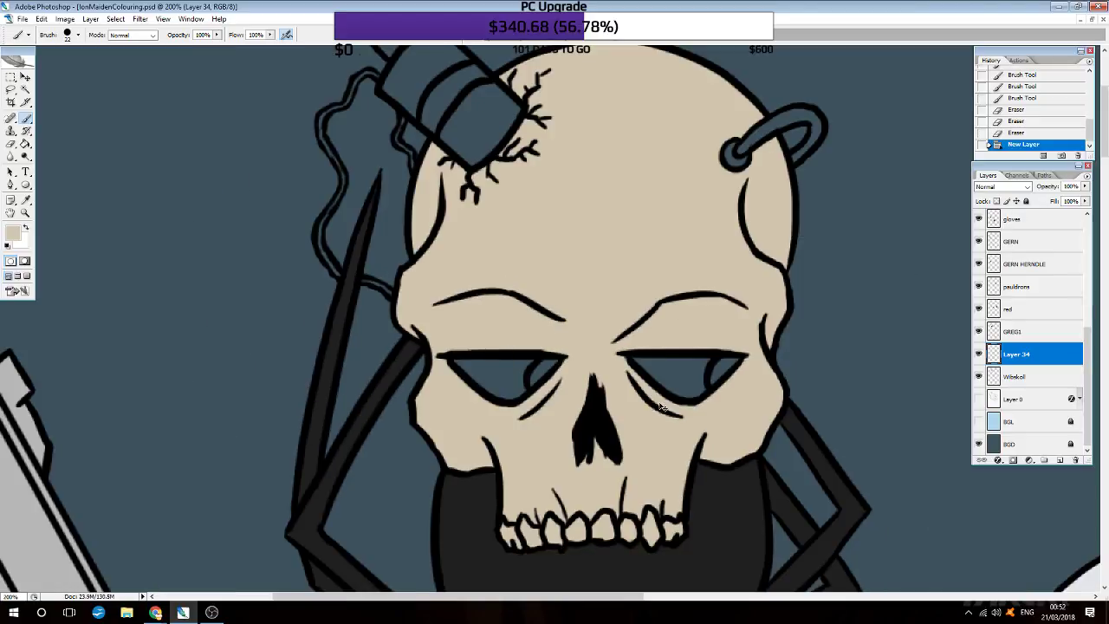
scroll(661, 403, "down", 2)
scroll(660, 403, "down", 2)
scroll(660, 403, "down", 2)
key("ctrl+minus")
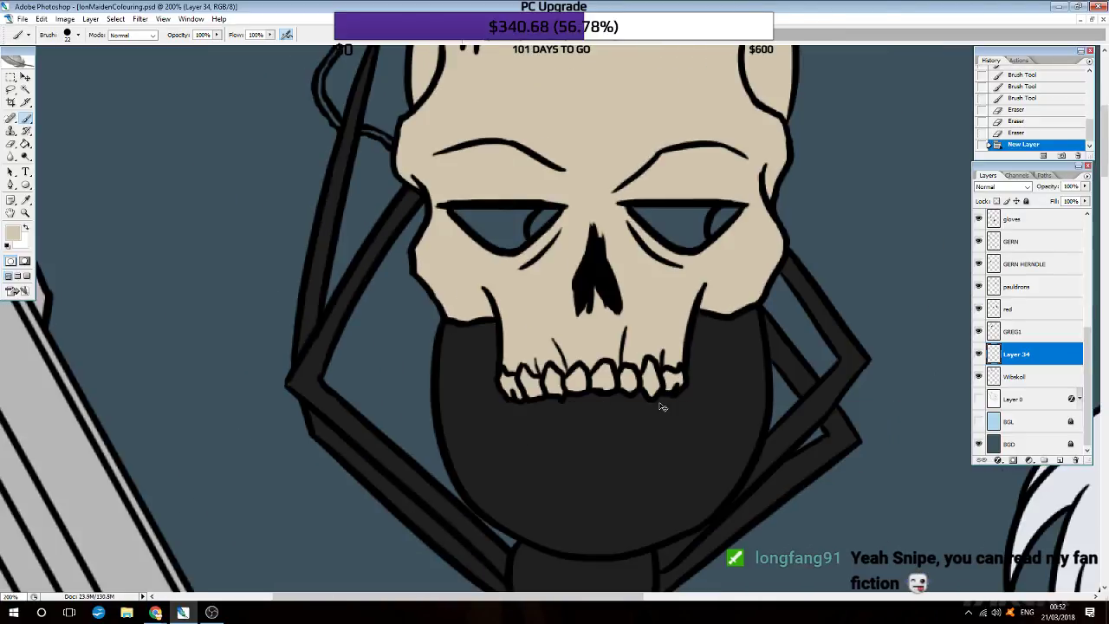
scroll(661, 403, "down", 1)
scroll(661, 403, "up", 1)
scroll(660, 403, "up", 2)
Step: Add a new layer below Wibskoll and name it eyes1
left_click(1059, 461)
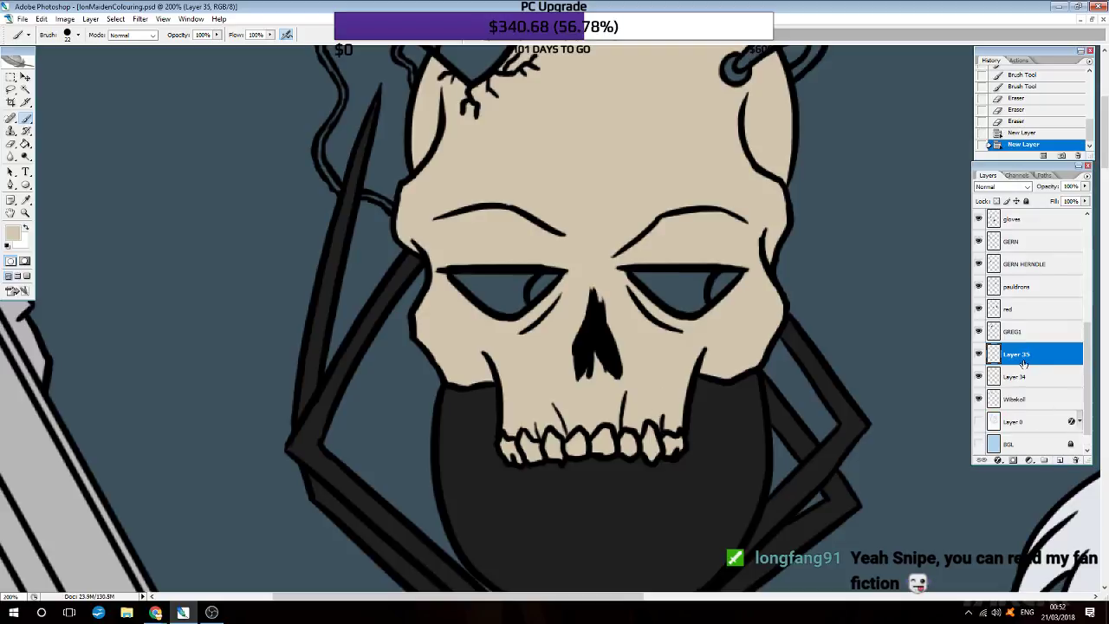
left_click_drag(1018, 354, 1018, 410)
double_click(1017, 399)
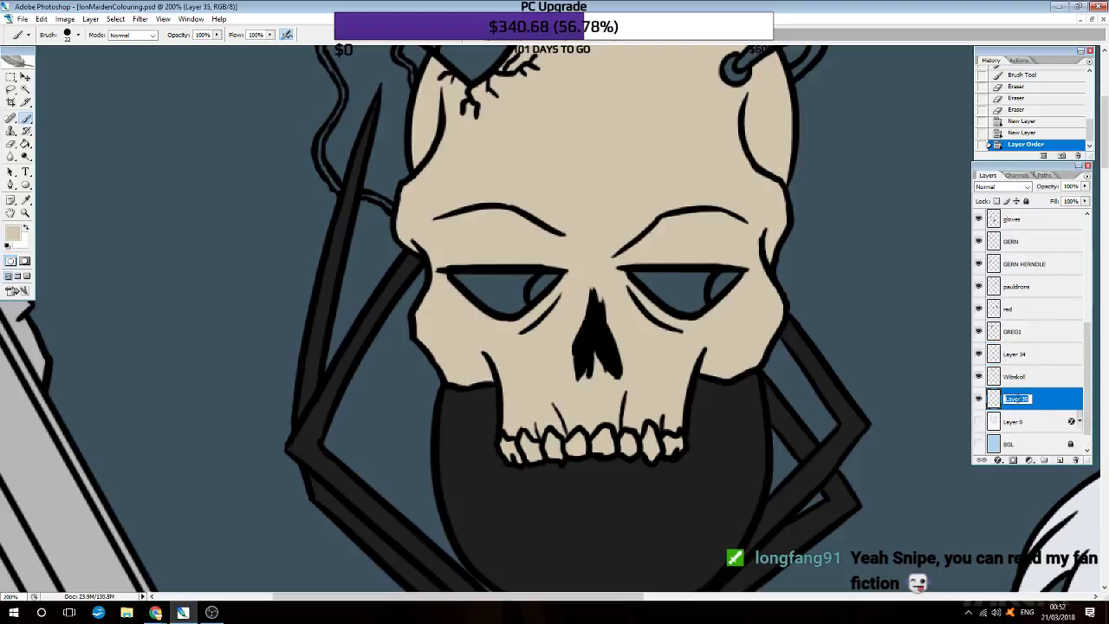
type("eyes1")
key("Return")
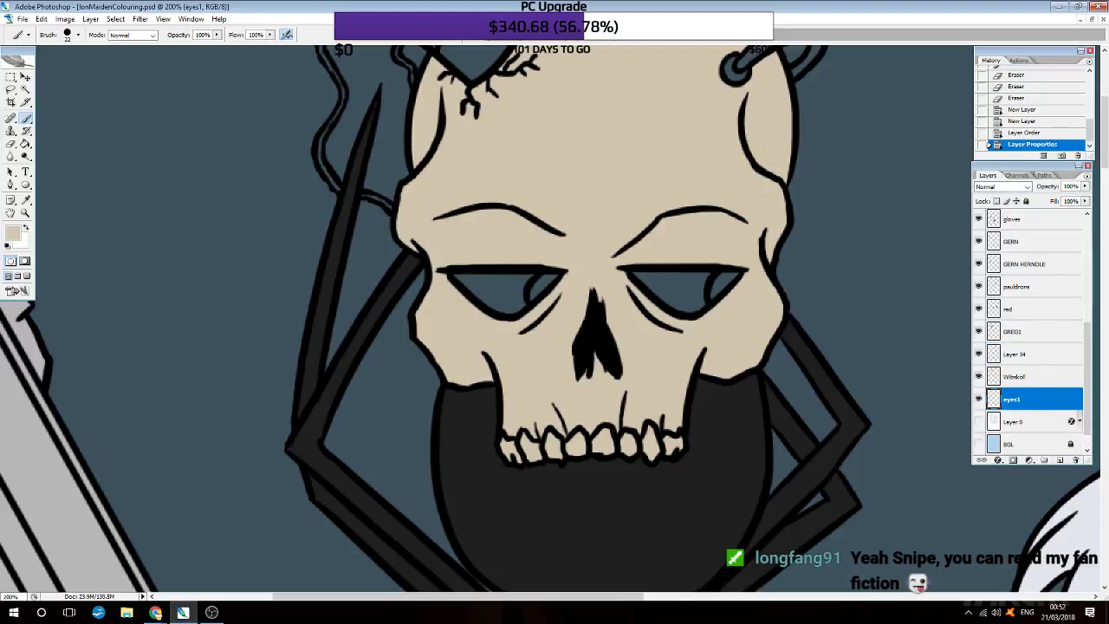
key("ctrl+plus")
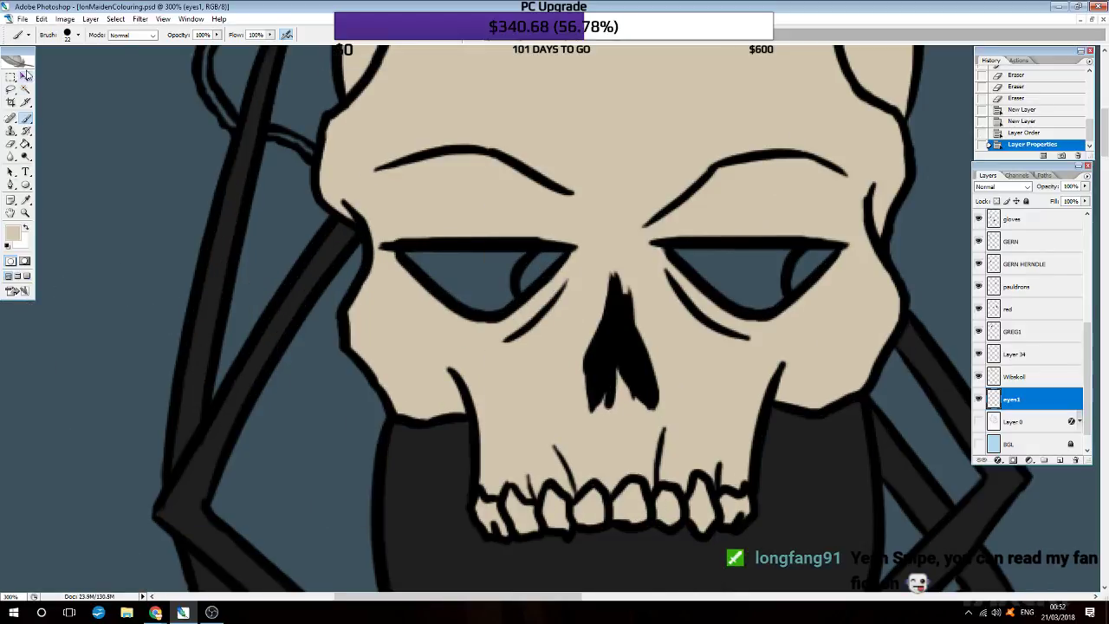
Step: Pick a near-black foreground and brush it into the left and right eye sockets
left_click(12, 232)
left_click_drag(172, 481, 83, 497)
left_click(375, 357)
key("b")
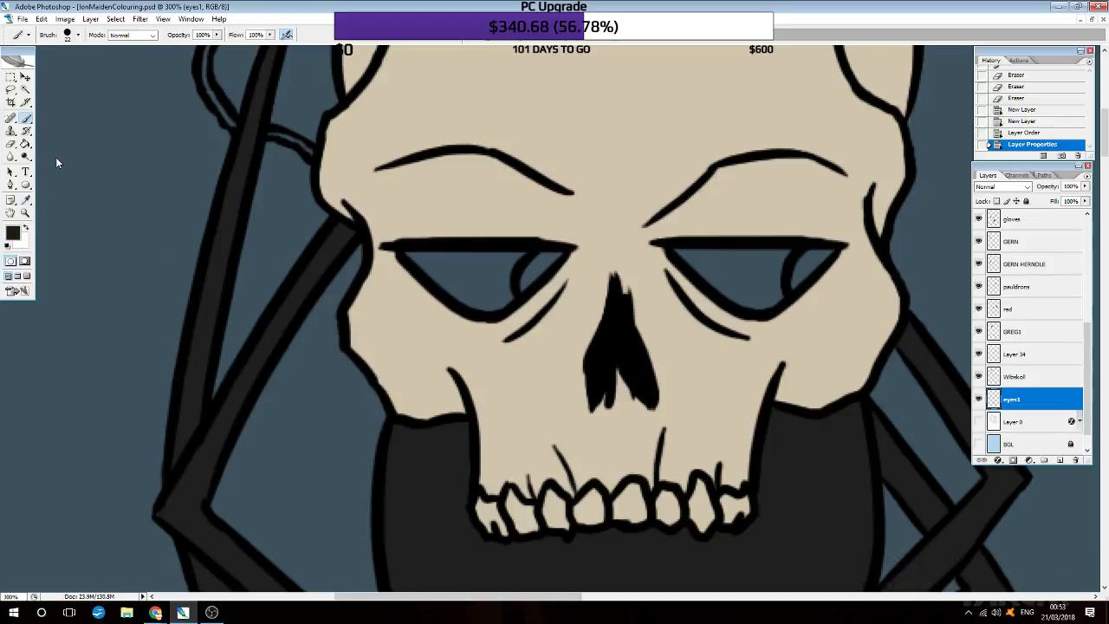
mouse_move(416, 260)
left_mouse_down()
mouse_move(468, 294)
mouse_move(507, 304)
mouse_move(495, 260)
mouse_move(471, 248)
left_mouse_up()
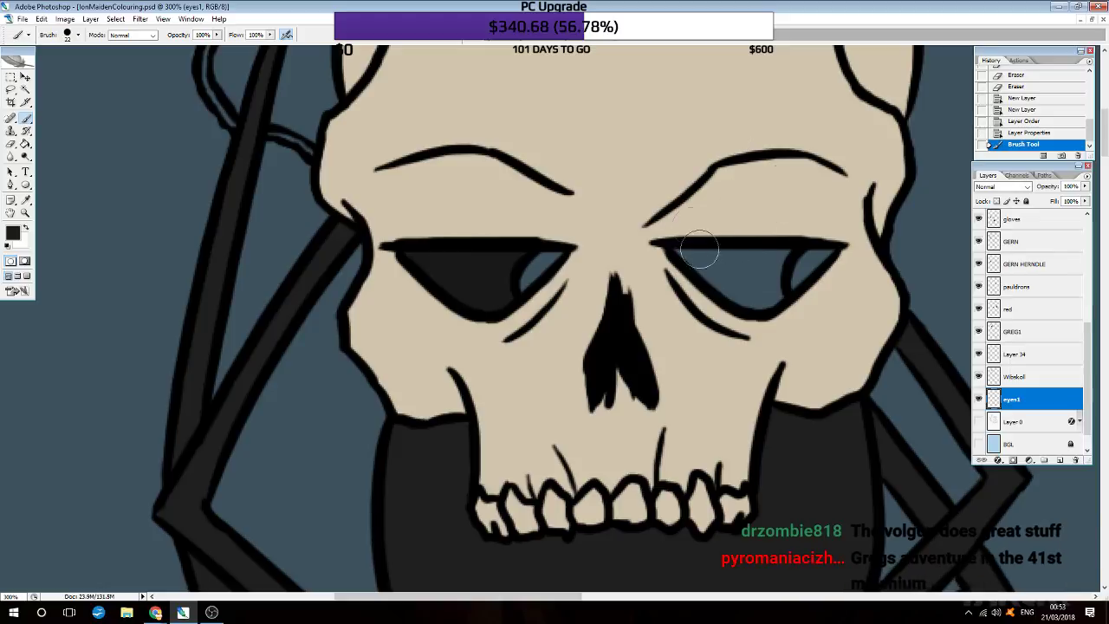
mouse_move(685, 253)
left_mouse_down()
mouse_move(720, 286)
mouse_move(750, 242)
mouse_move(755, 299)
left_mouse_up()
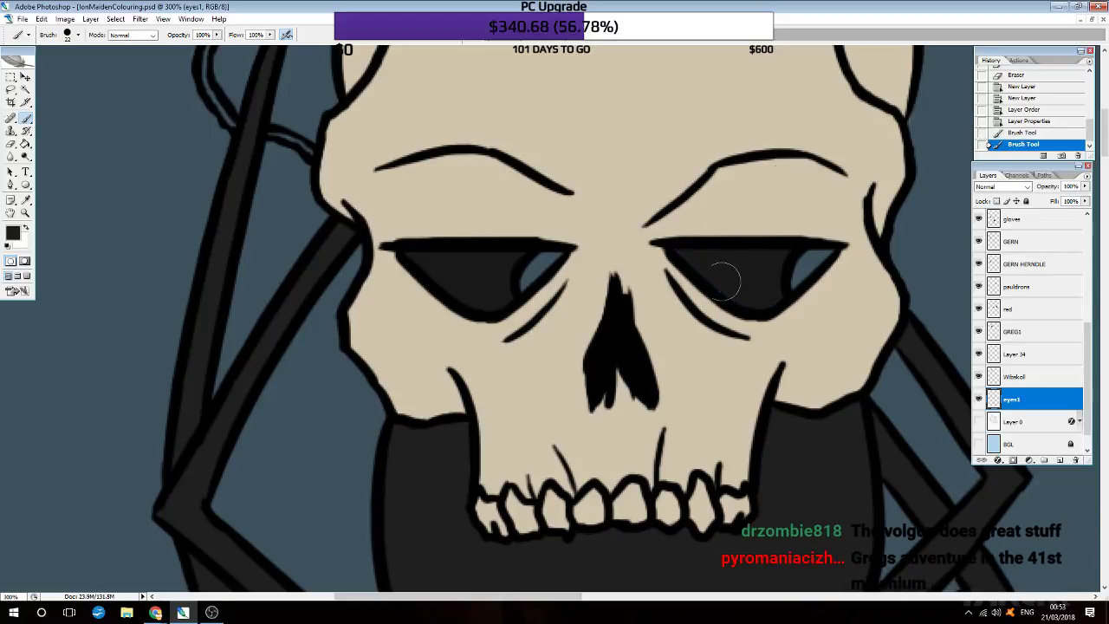
Step: Blacken the grey patch in the left socket and touch up under the right eye
left_click(13, 232)
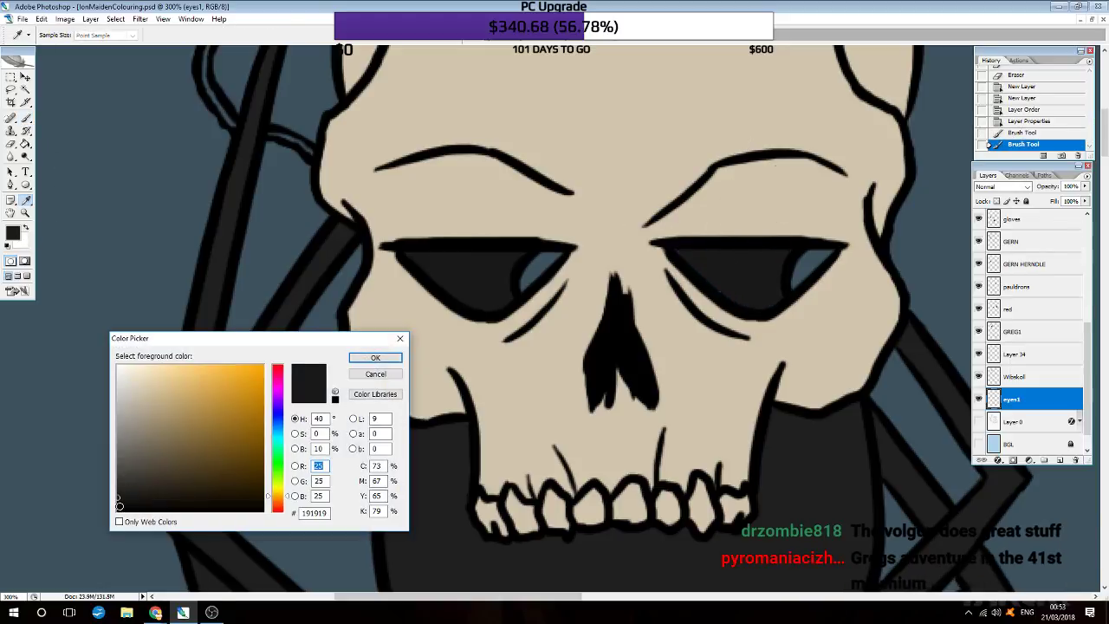
left_click(375, 357)
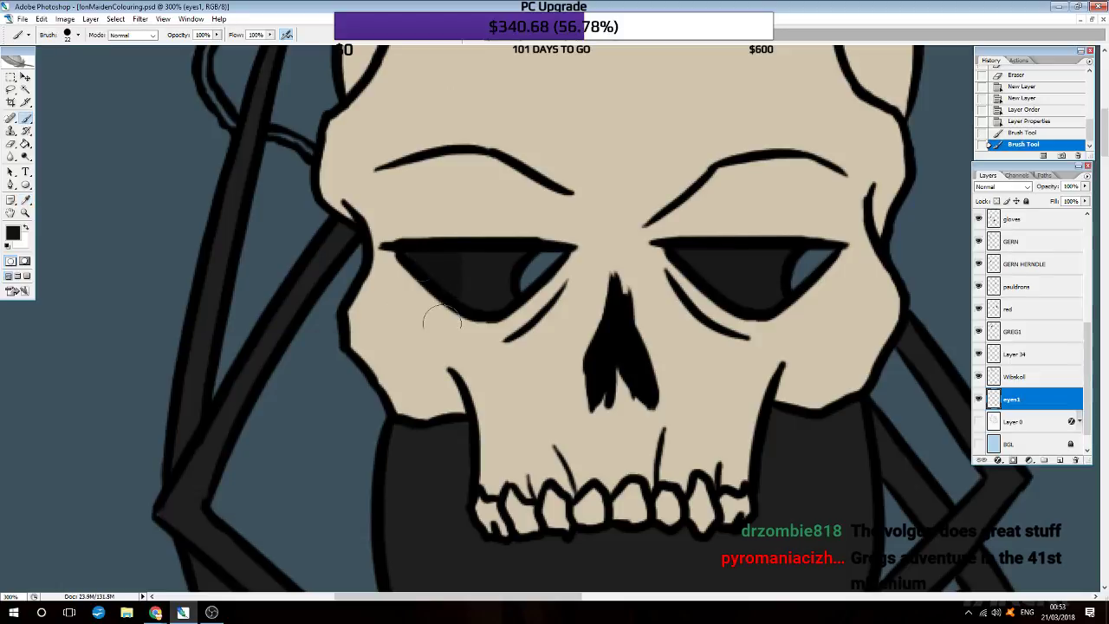
left_click_drag(458, 240, 520, 269)
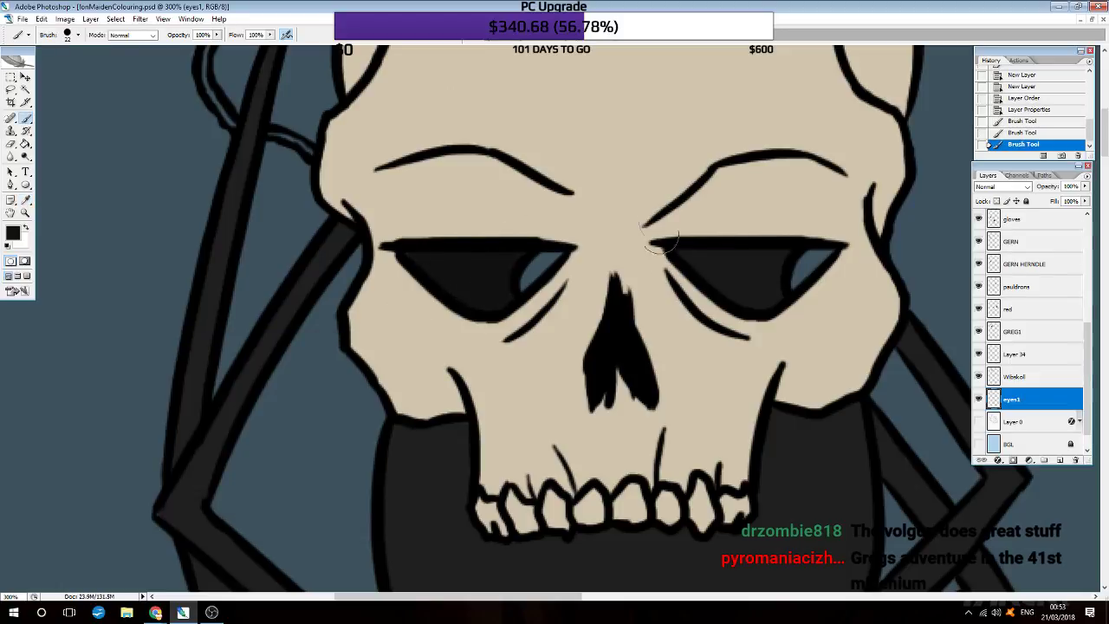
left_click_drag(733, 330, 751, 341)
scroll(733, 343, "left", 2)
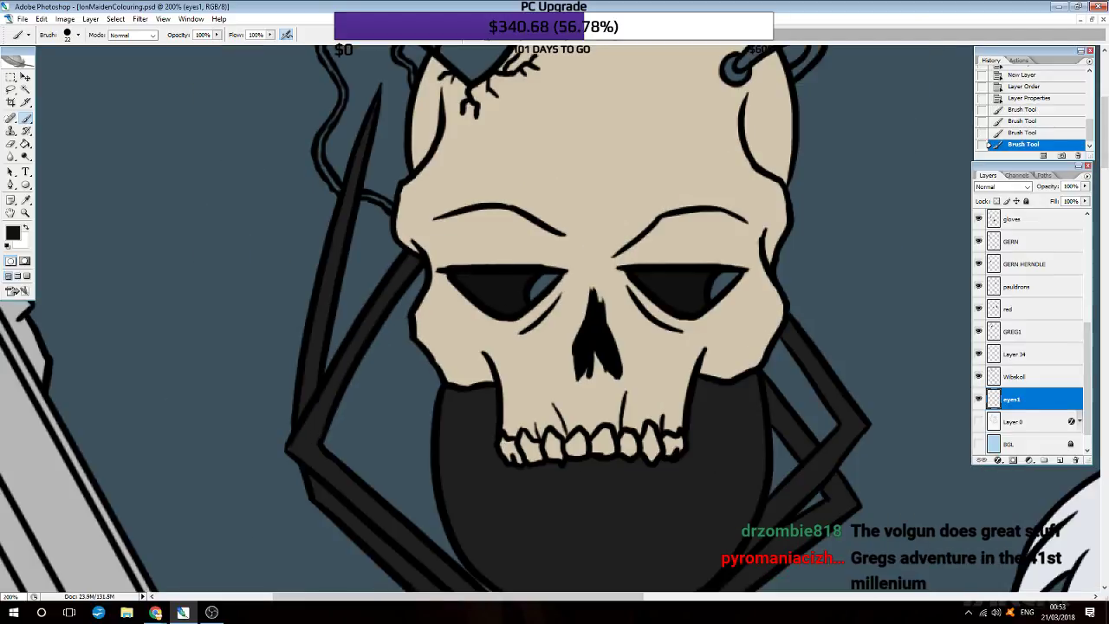
scroll(705, 353, "right", 5)
scroll(704, 356, "down", 3)
scroll(705, 356, "up", 3)
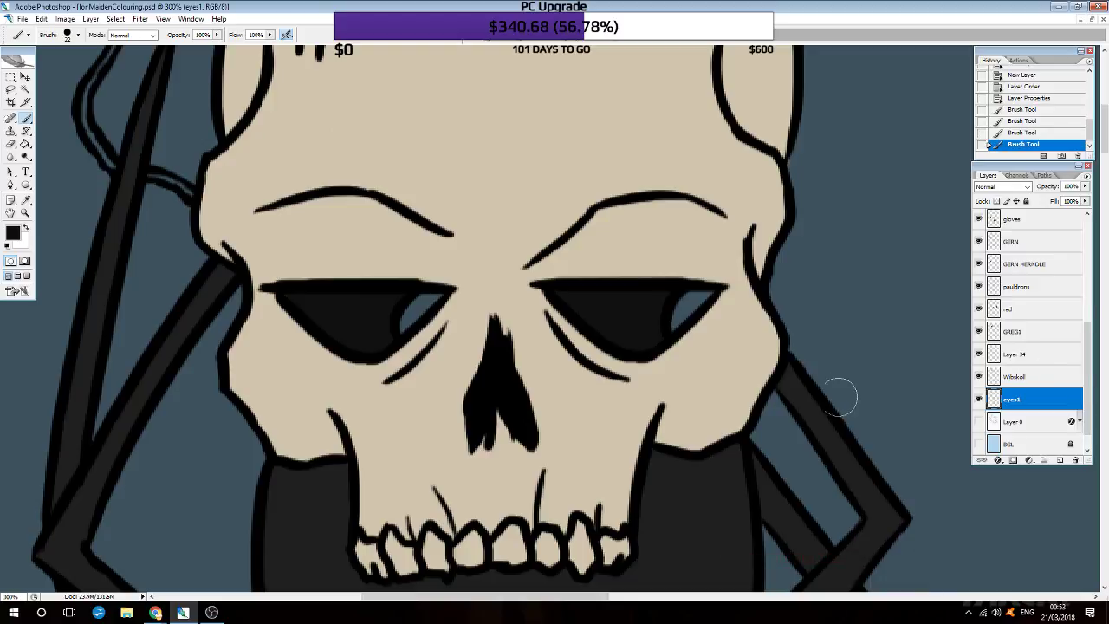
Step: Add a new layer below eyes1 and name it eyes2
left_click(1062, 460)
left_click_drag(1022, 400, 1018, 425)
double_click(1016, 423)
type("eyes2")
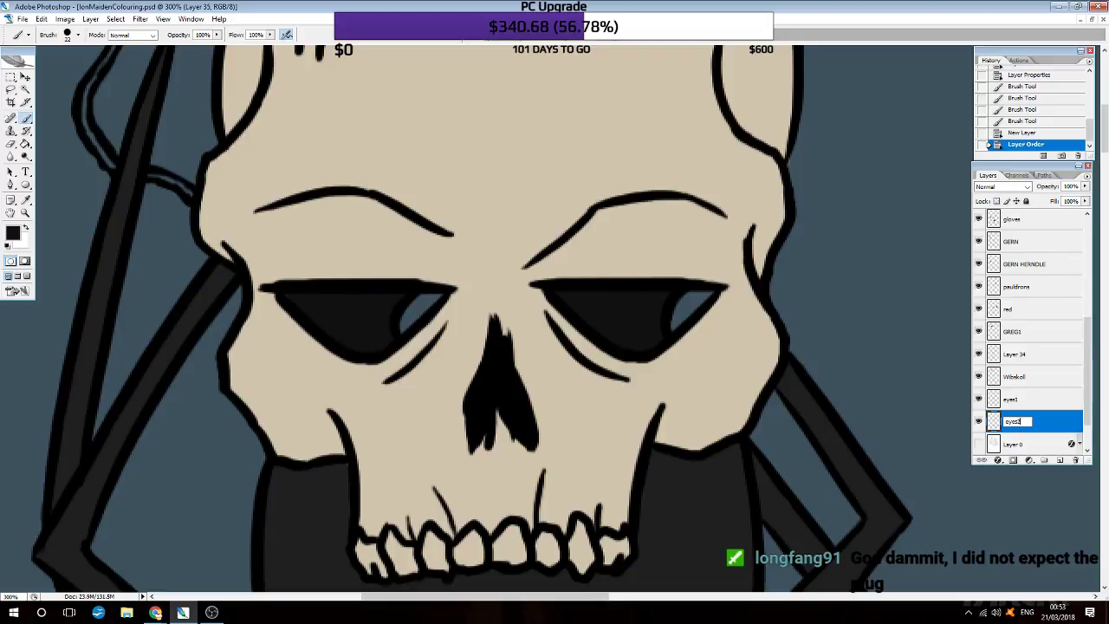
key("Return")
Step: Pick a bright red and paint the glint in the left eye
left_click(13, 232)
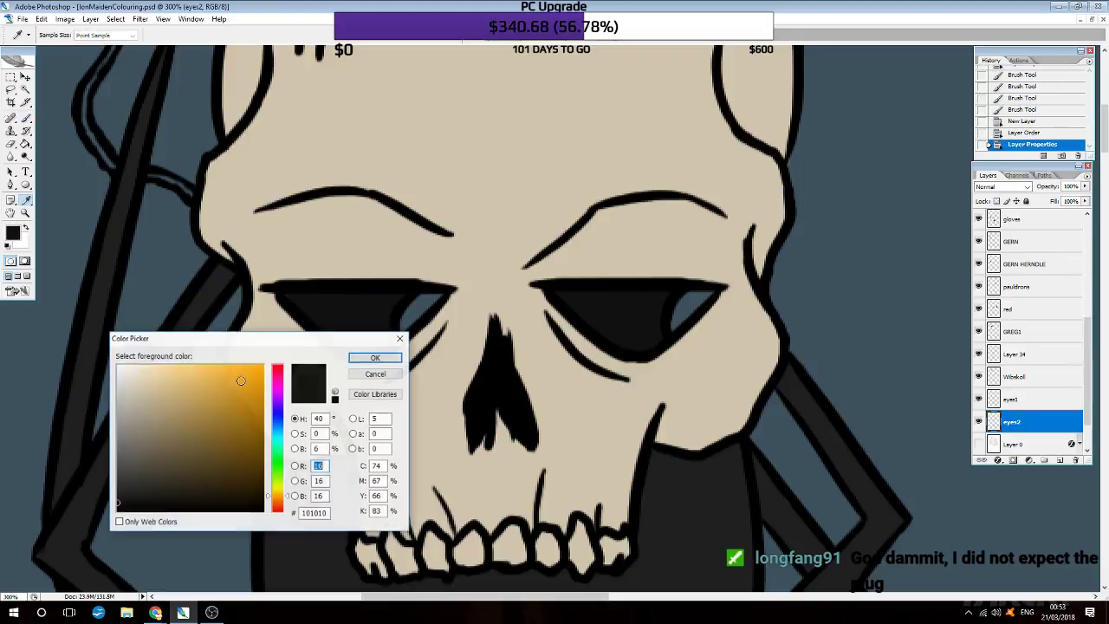
left_click_drag(277, 493, 278, 510)
left_click(237, 448)
left_click_drag(237, 448, 236, 397)
left_click(381, 358)
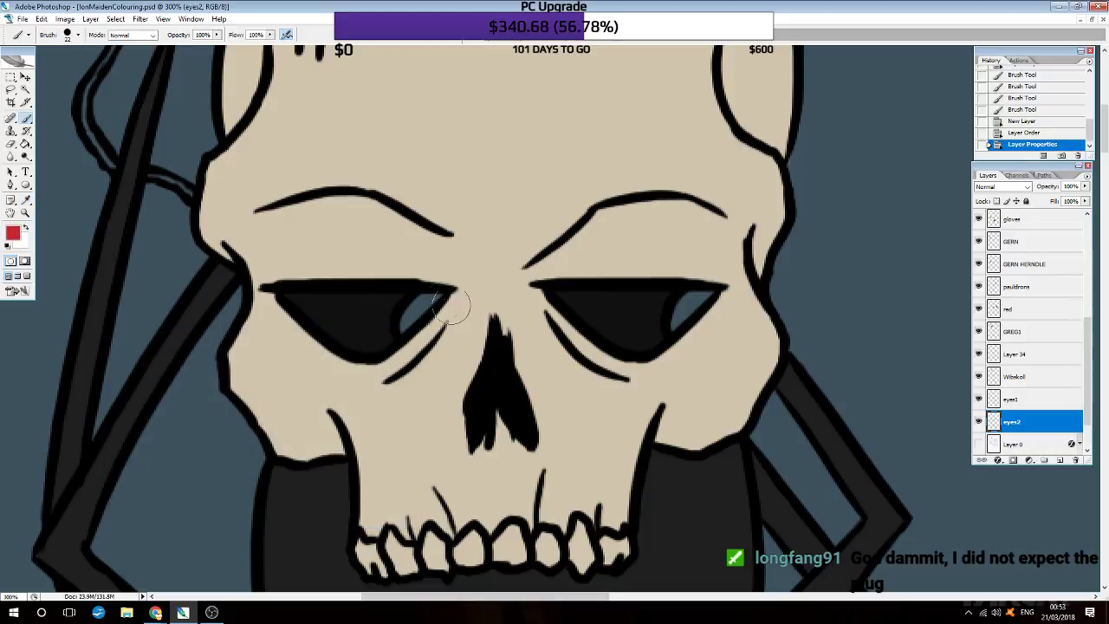
mouse_move(458, 298)
left_mouse_down()
mouse_move(407, 329)
mouse_move(442, 302)
left_mouse_up()
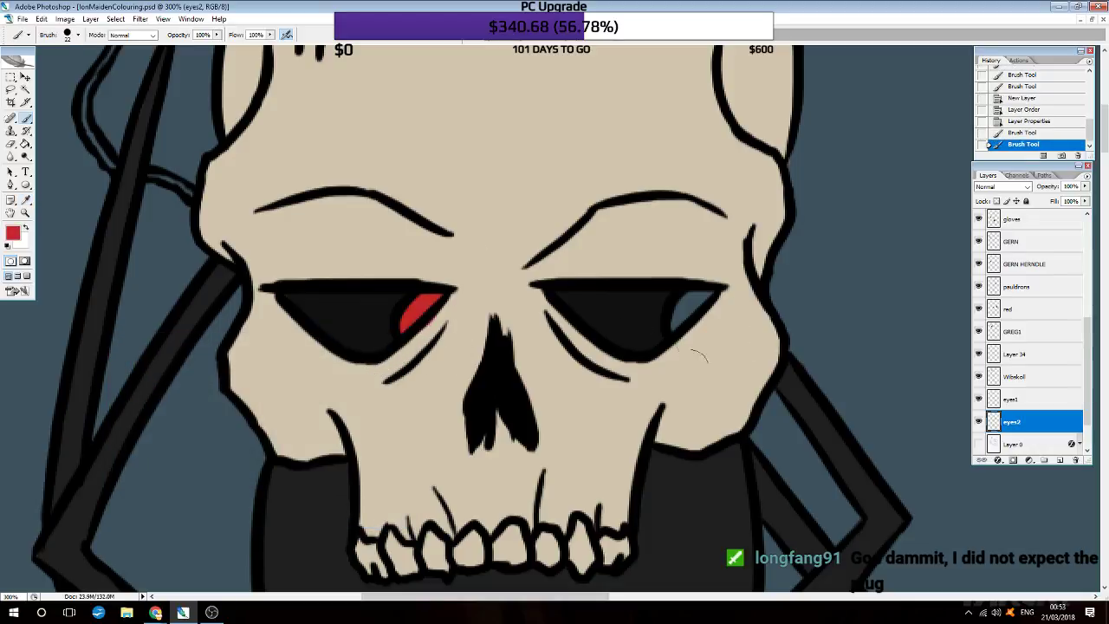
left_click_drag(685, 325, 711, 295)
scroll(559, 424, "down", 2)
Step: Sample the bone colour and tidy the paint around both eyes on Wibskoll
key("ctrl+alt+0")
scroll(559, 431, "down", 3)
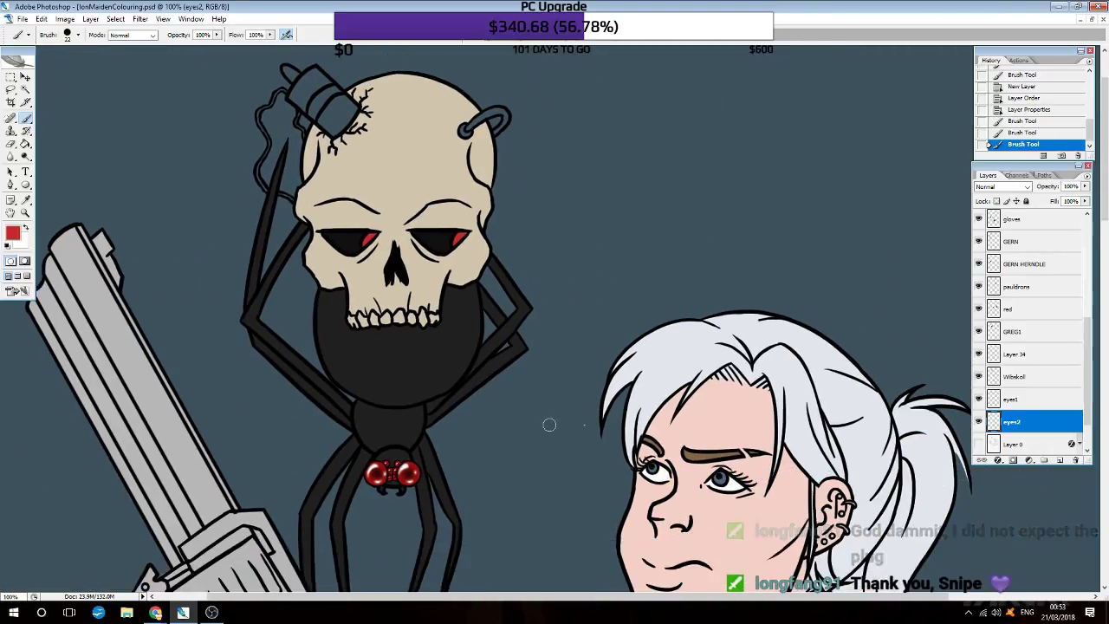
left_click(25, 199)
key("ctrl+plus")
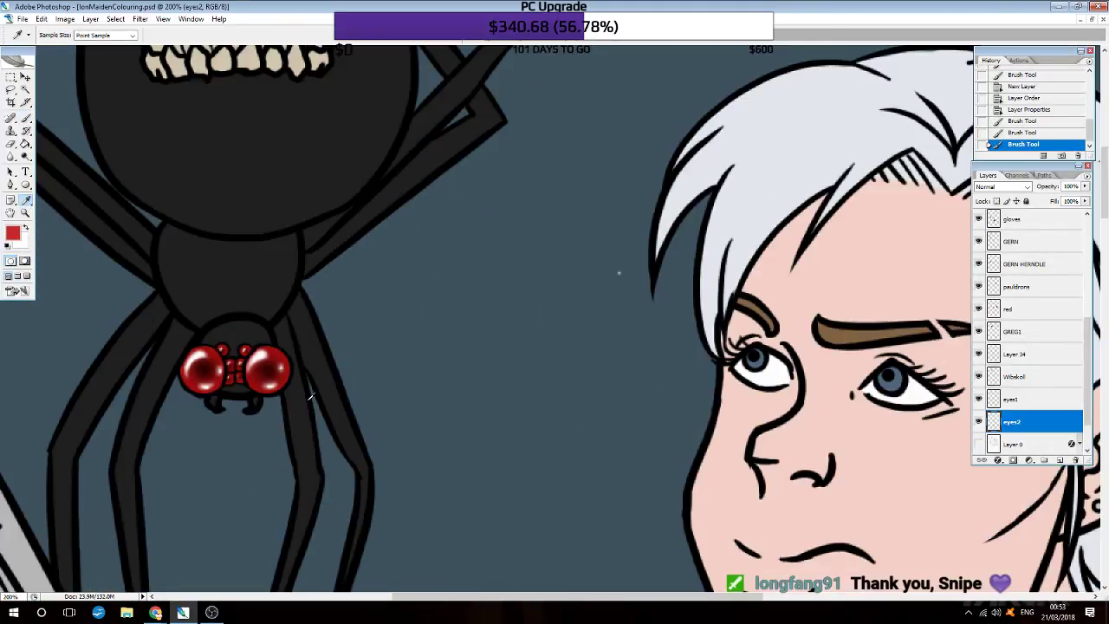
scroll(282, 353, "up", 2)
scroll(260, 356, "up", 2)
scroll(238, 359, "up", 2)
scroll(215, 362, "up", 2)
scroll(194, 364, "up", 1)
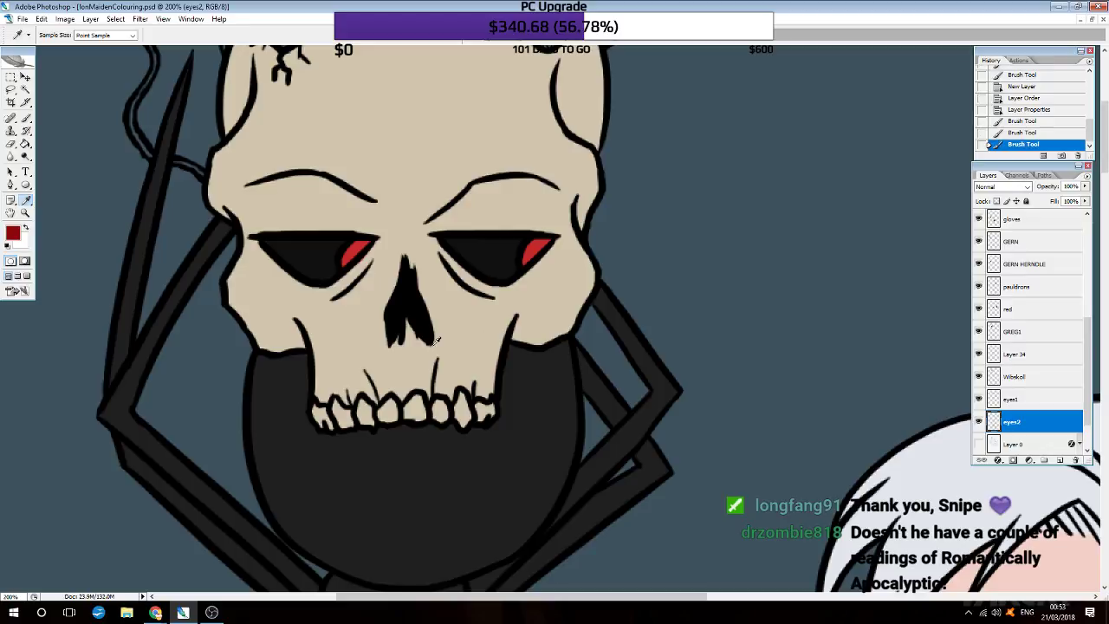
key("b")
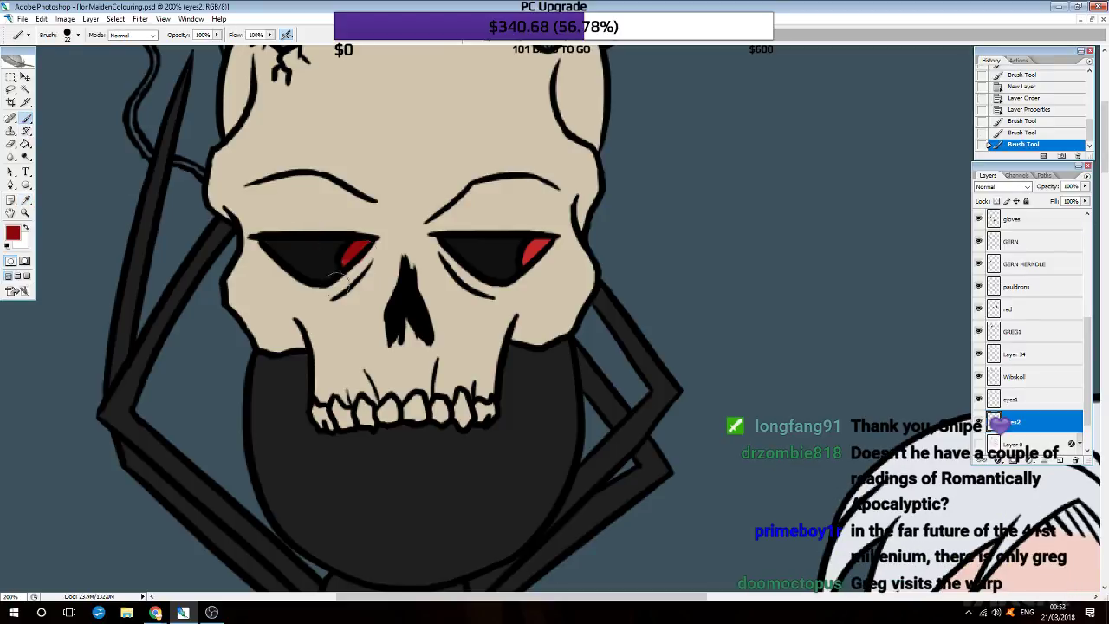
left_click_drag(567, 253, 533, 251)
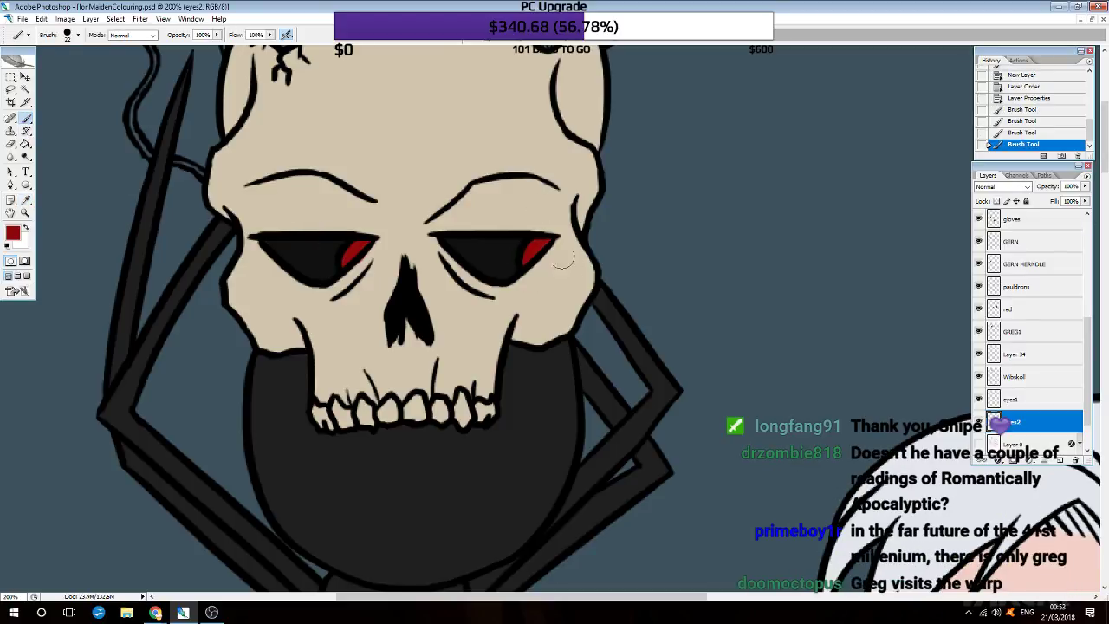
key("ctrl+plus")
key("i")
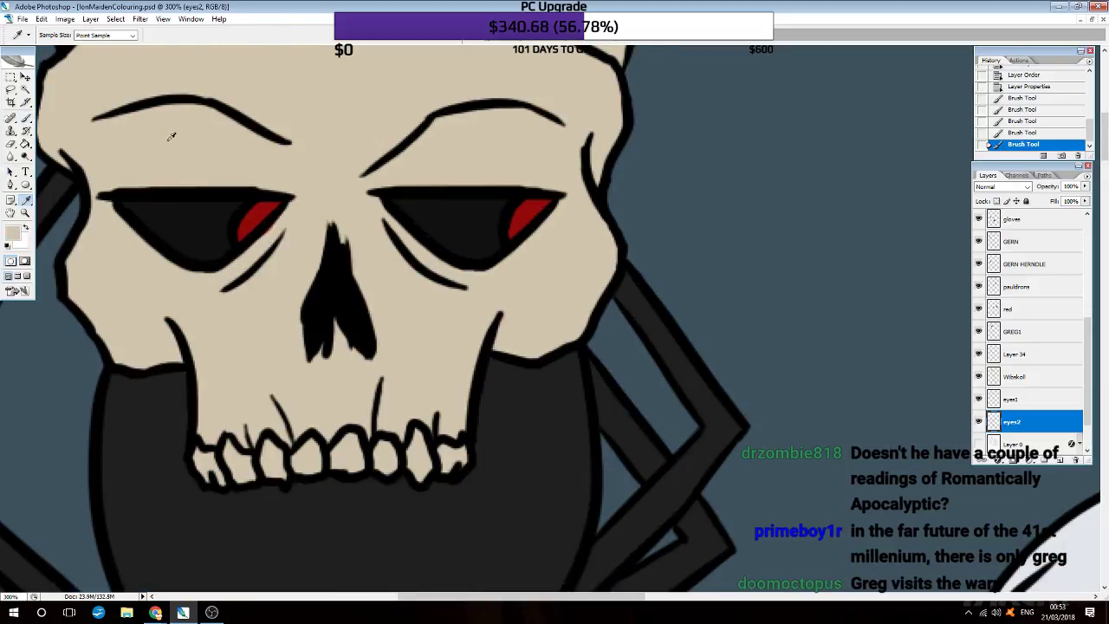
left_click(1027, 377)
left_click(26, 118)
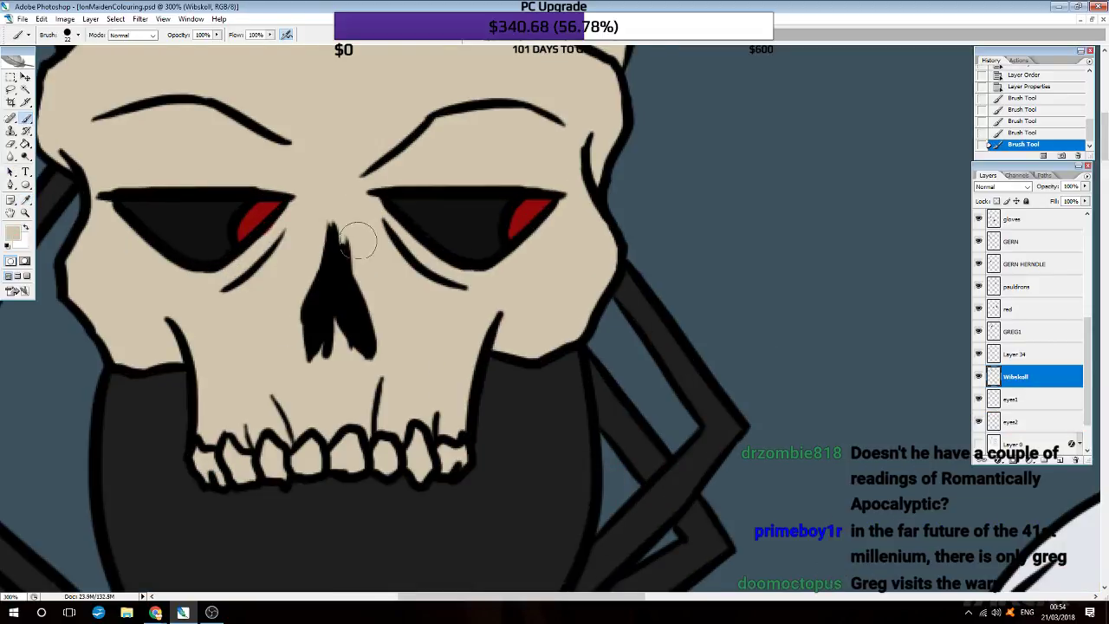
mouse_move(272, 240)
left_mouse_down()
mouse_move(299, 271)
mouse_move(297, 242)
left_mouse_up()
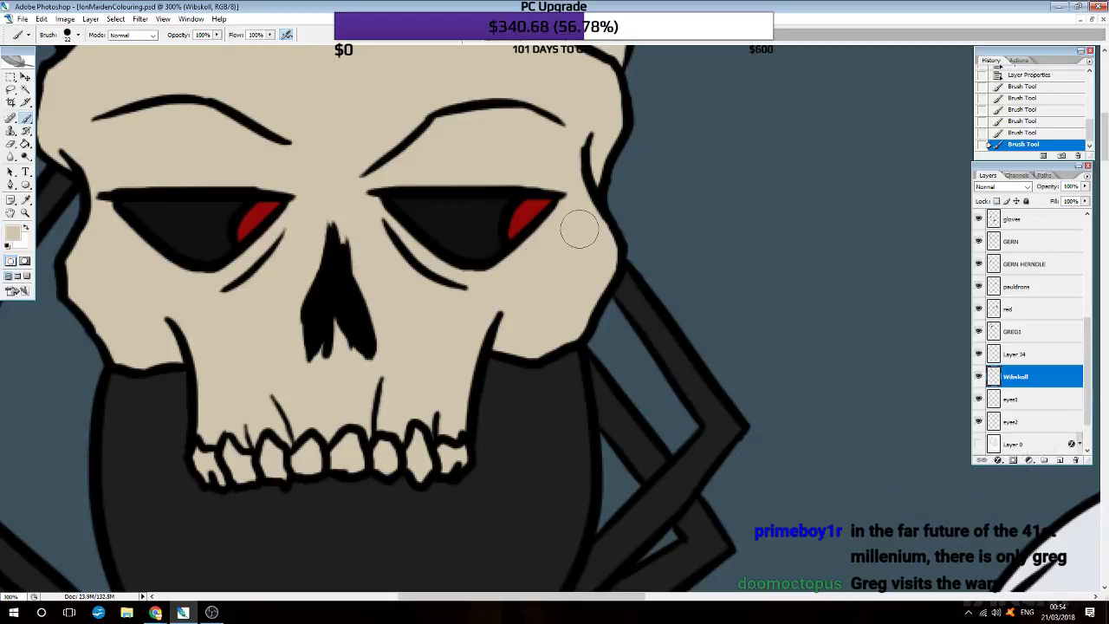
left_click_drag(564, 228, 574, 223)
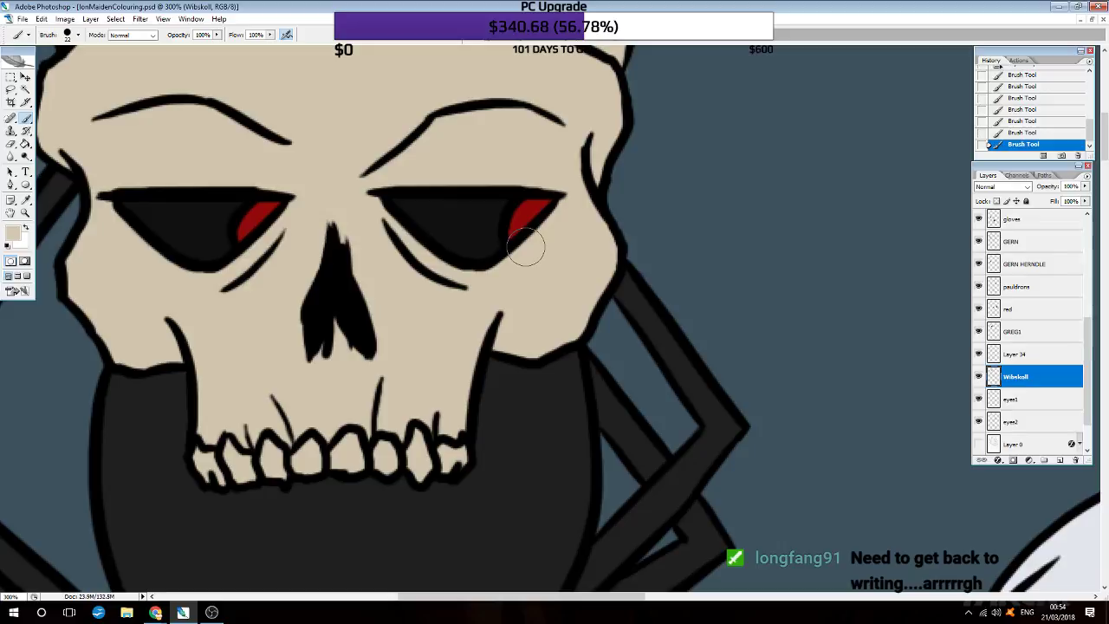
key("ctrl+minus")
scroll(526, 248, "up", 3)
scroll(526, 248, "up", 4)
scroll(537, 249, "up", 3)
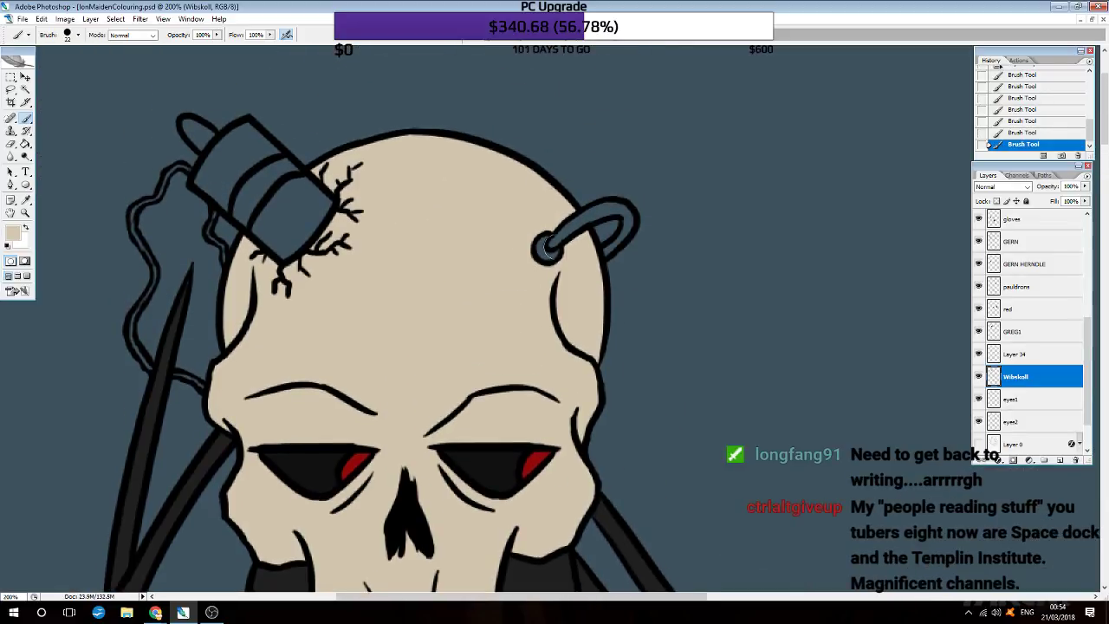
scroll(567, 250, "down", 2)
scroll(567, 250, "down", 1)
Step: Create a new layer above Layer 0 and name it wires
left_click(1048, 442)
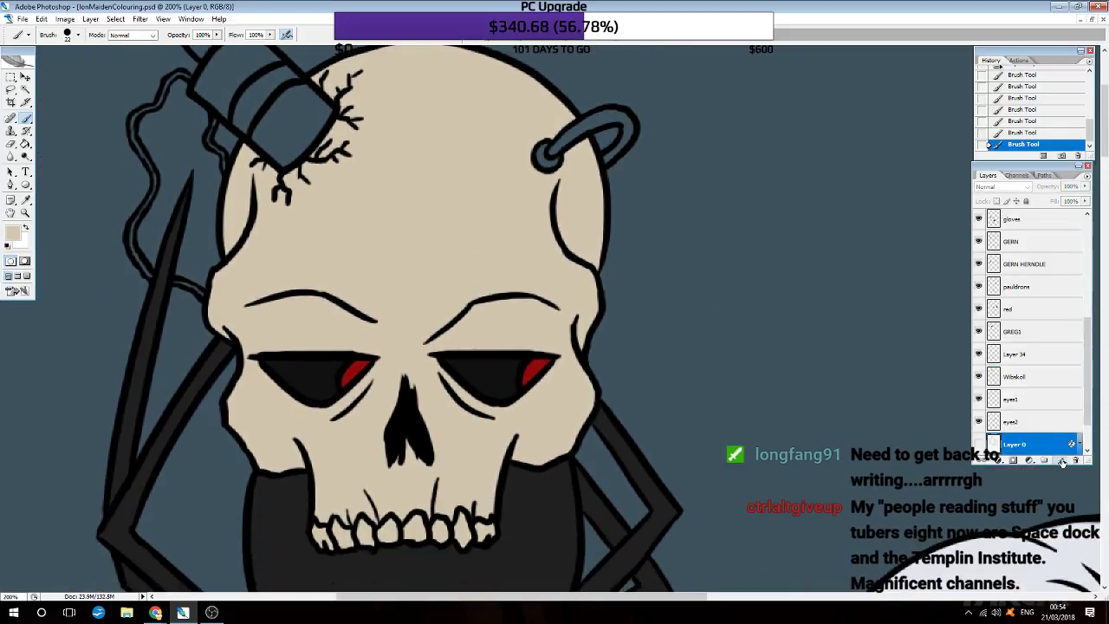
scroll(1014, 401, "down", 2)
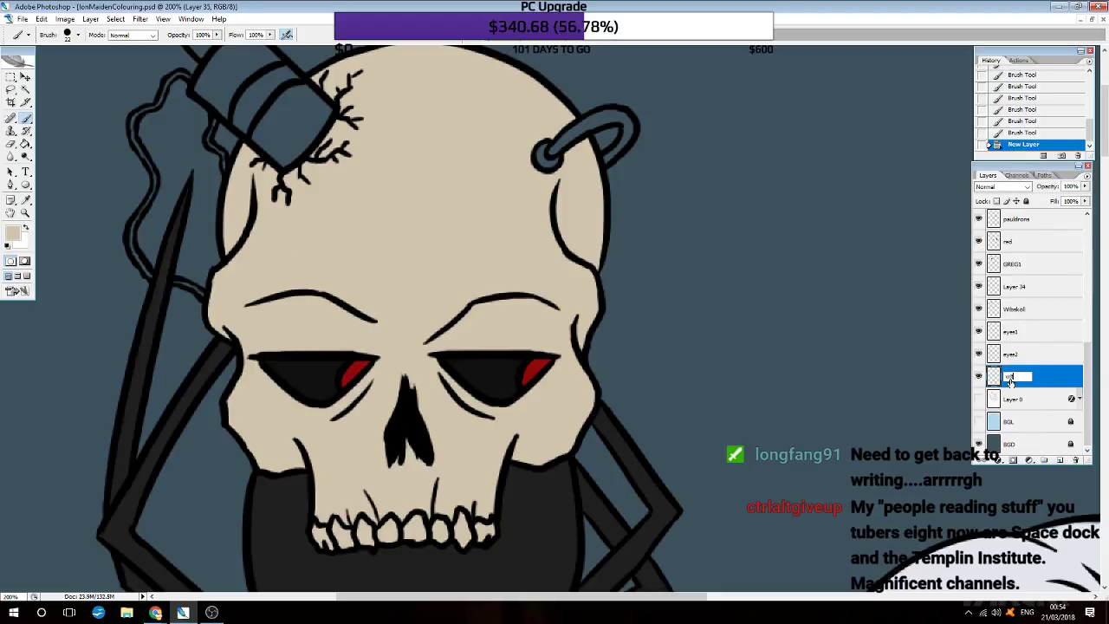
type("s")
key("Return")
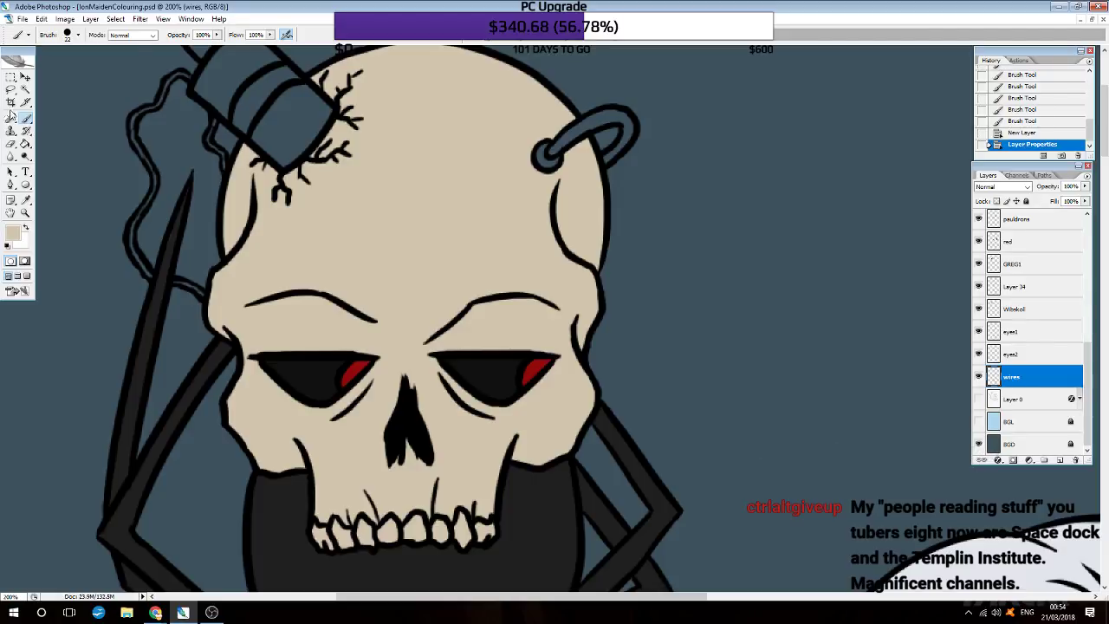
left_click(12, 232)
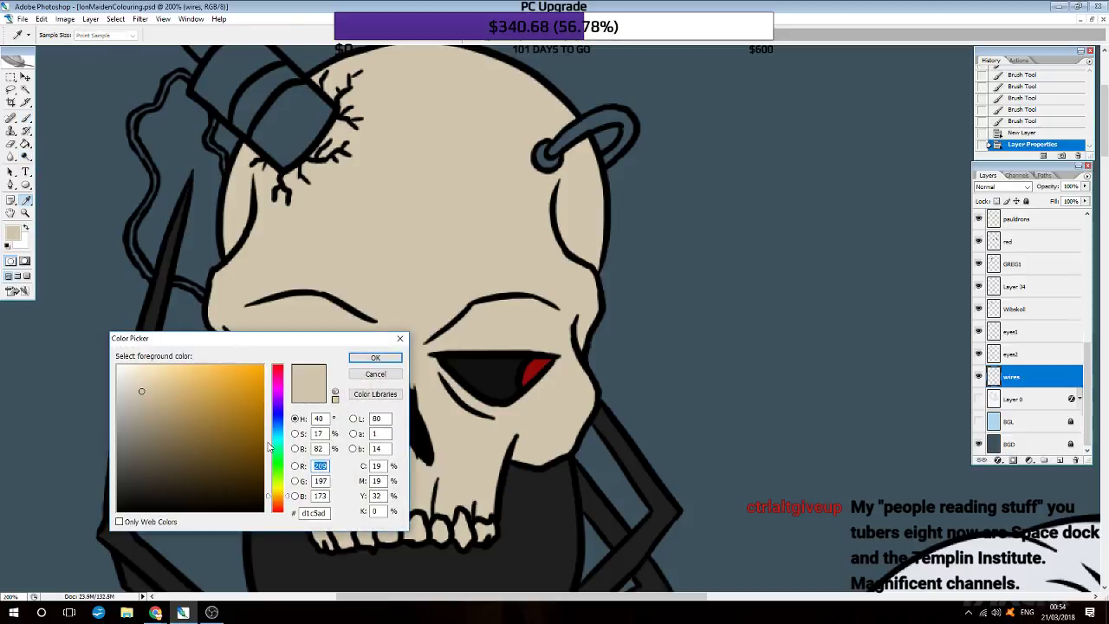
left_click_drag(274, 457, 282, 371)
left_click(533, 387)
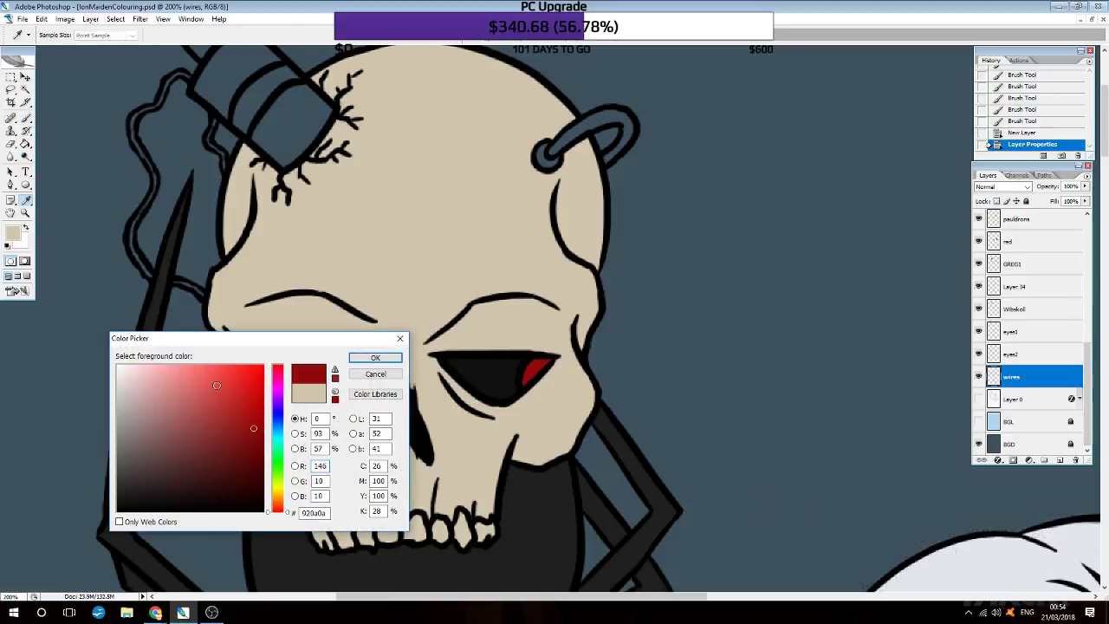
left_click(376, 357)
key("b")
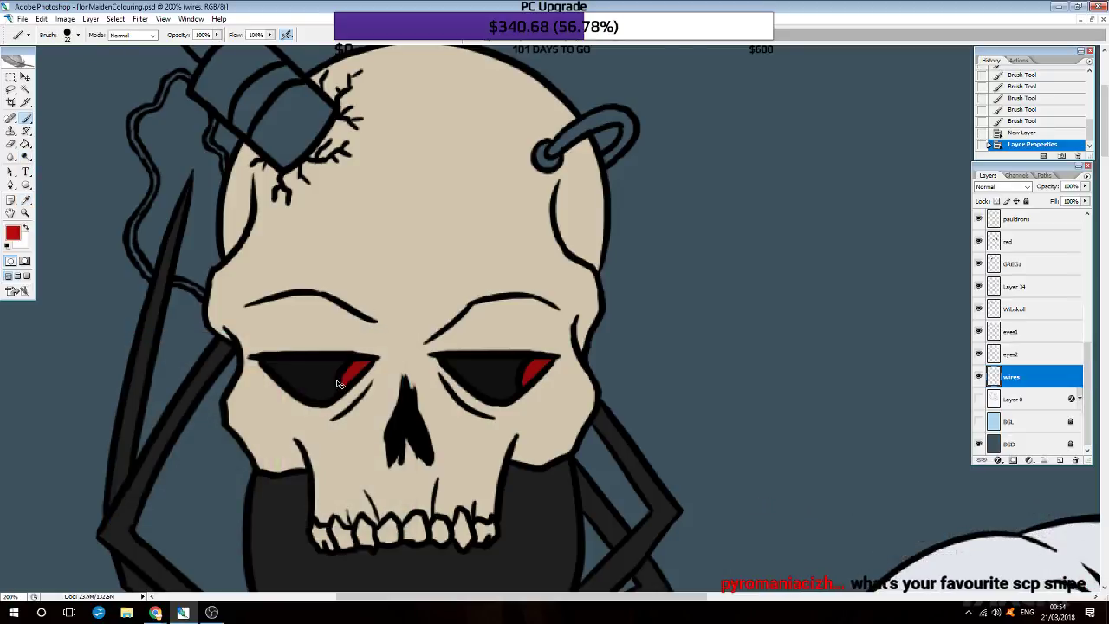
key("ctrl+plus")
scroll(336, 380, "up", 4)
scroll(336, 381, "up", 1)
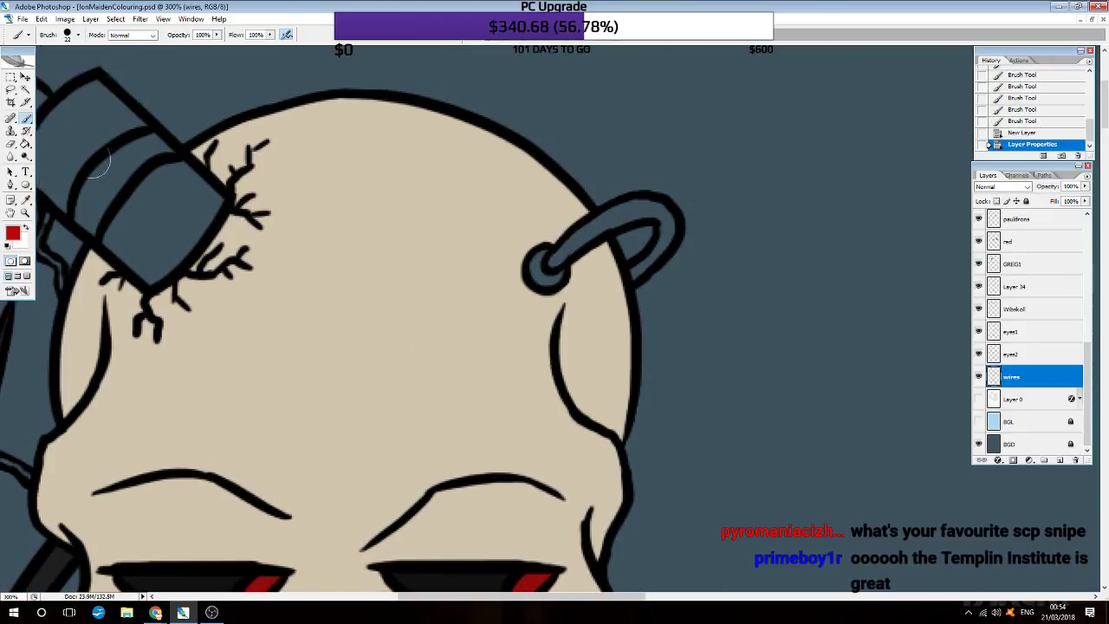
left_click(77, 35)
left_click(57, 200)
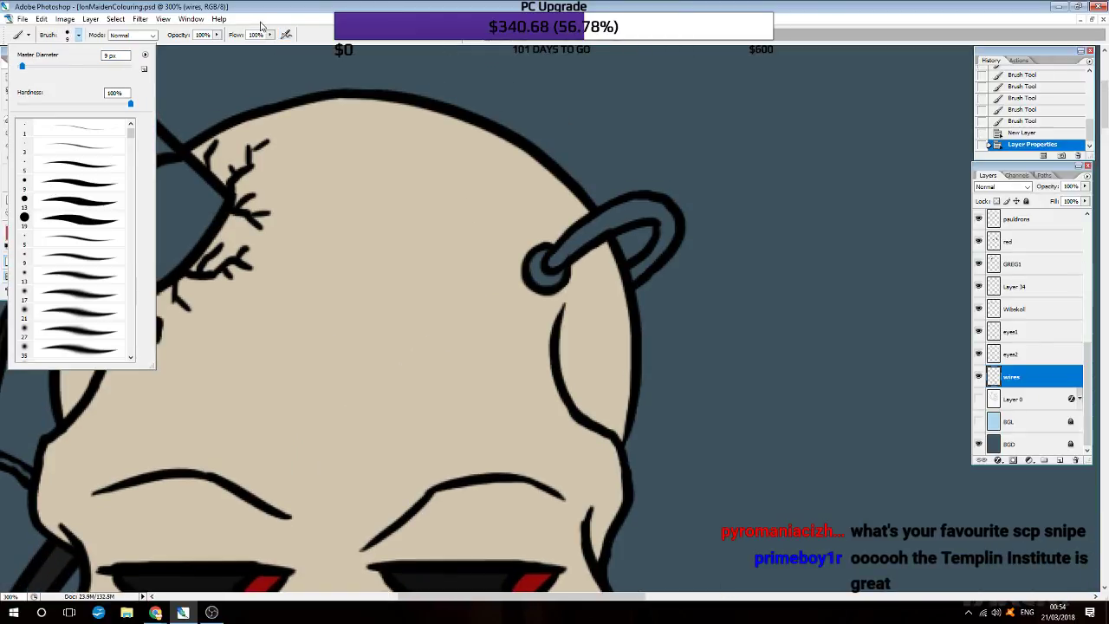
key("Return")
scroll(500, 240, "up", 1)
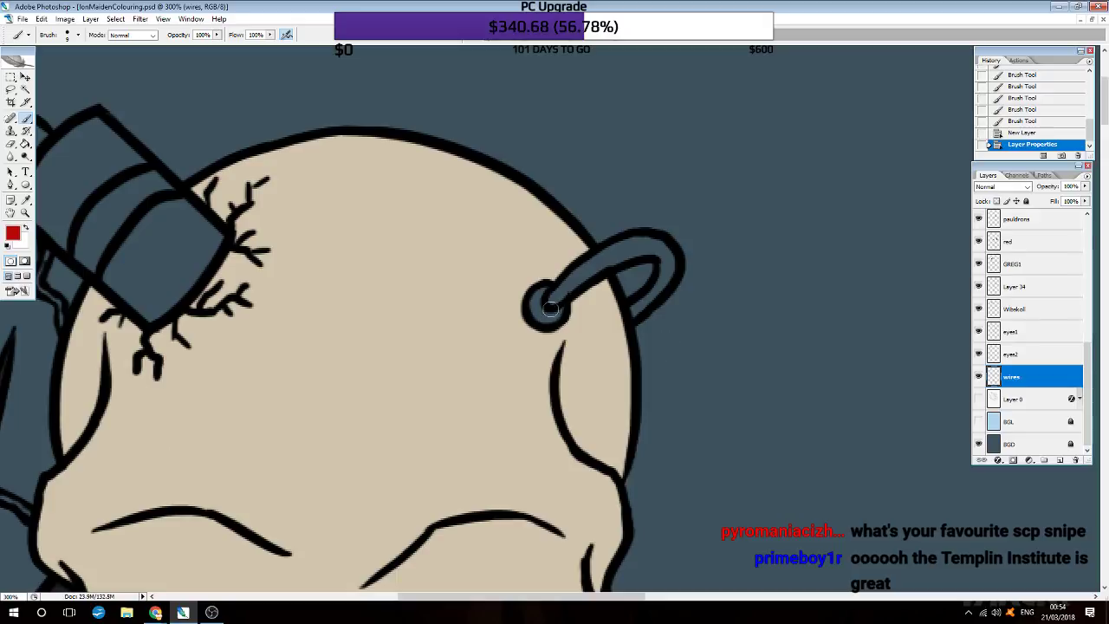
left_click_drag(555, 300, 573, 285)
key("ctrl+z")
left_click(12, 232)
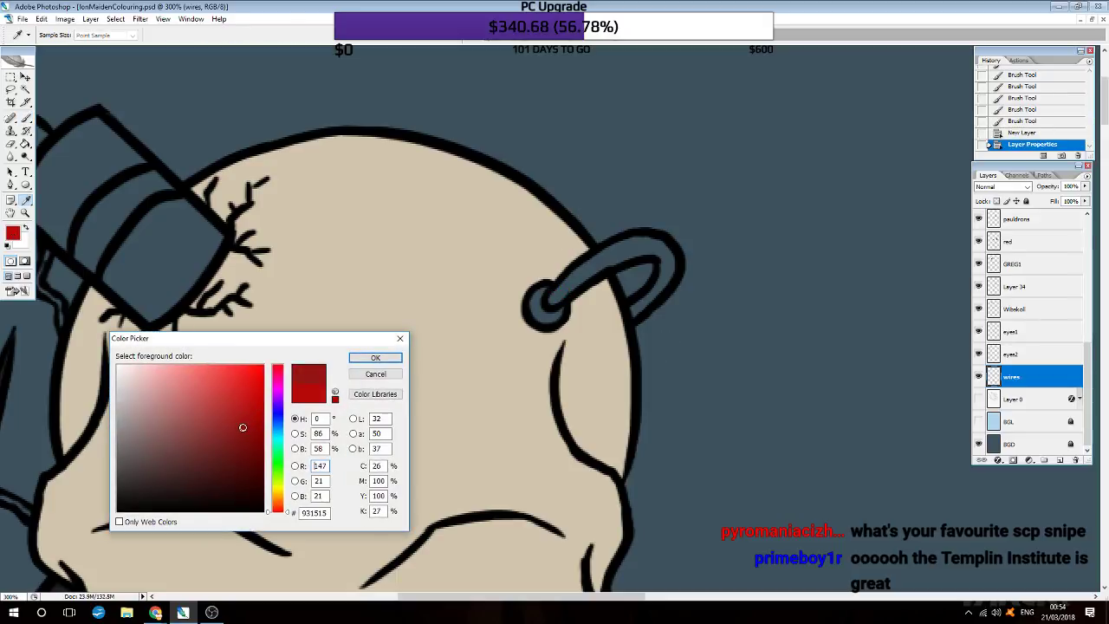
left_click(375, 358)
mouse_move(559, 297)
left_mouse_down()
mouse_move(640, 248)
mouse_move(640, 308)
mouse_move(628, 309)
left_mouse_up()
key("e")
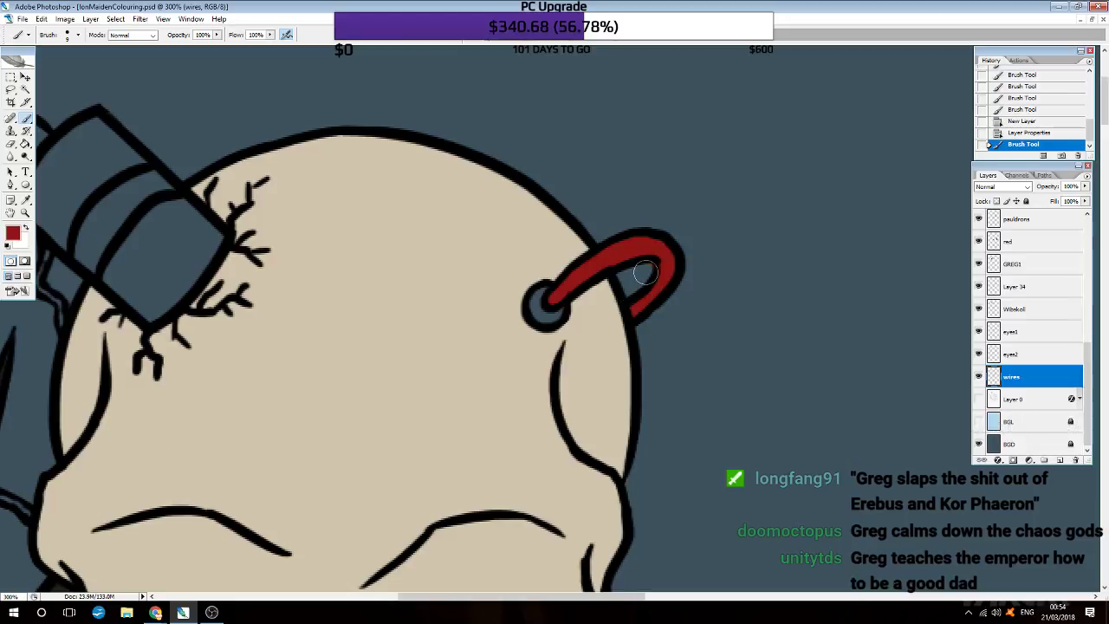
left_click_drag(645, 270, 627, 289)
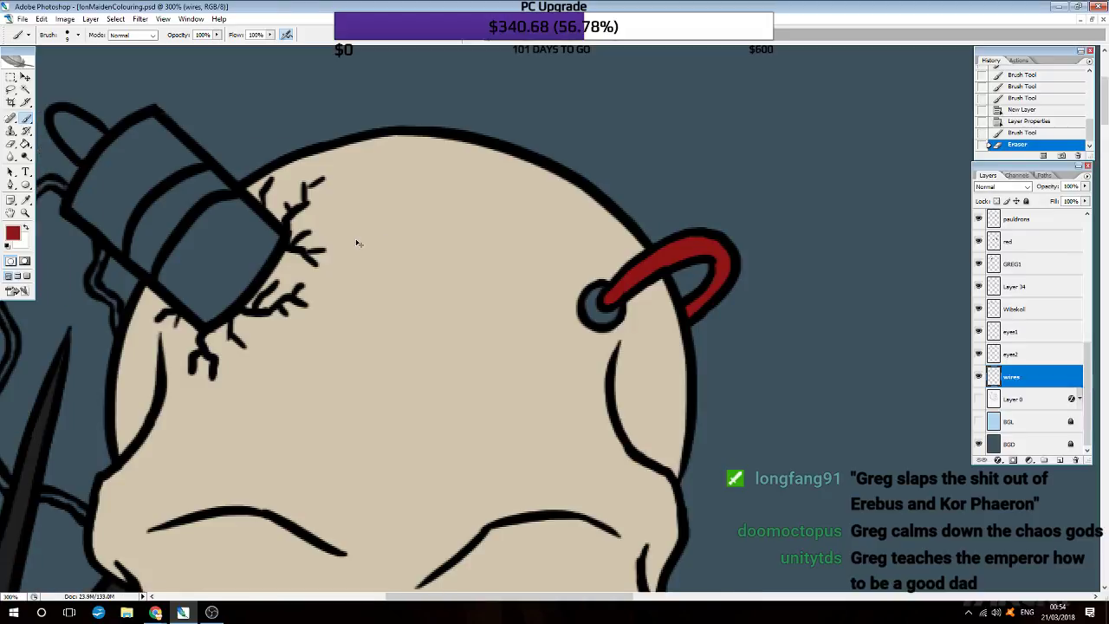
scroll(356, 239, "left", 8)
scroll(355, 239, "down", 4)
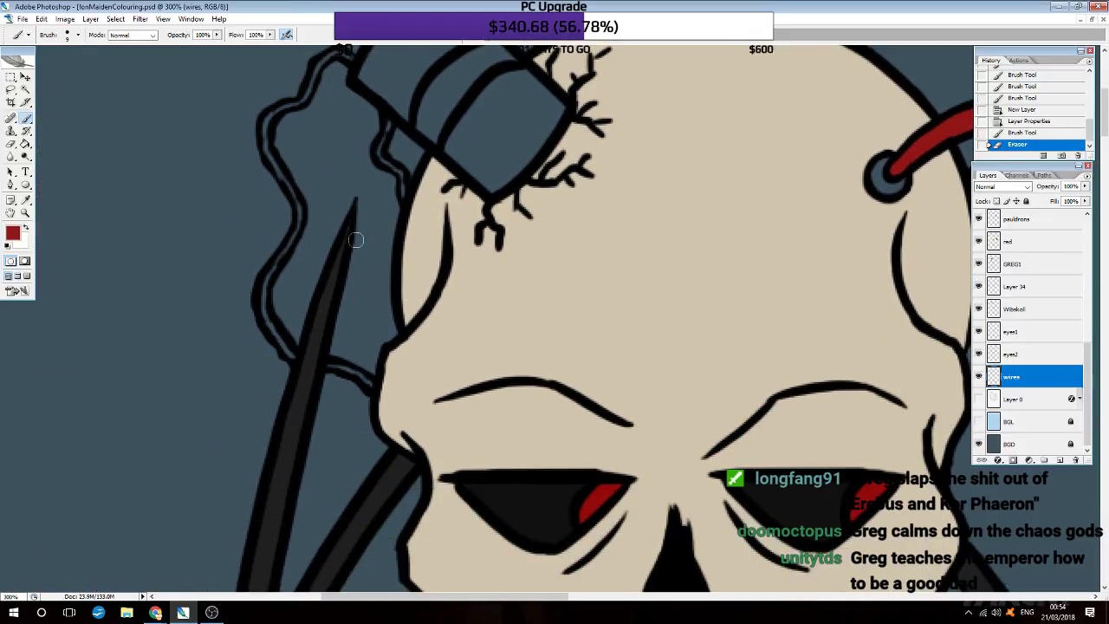
scroll(355, 239, "up", 2)
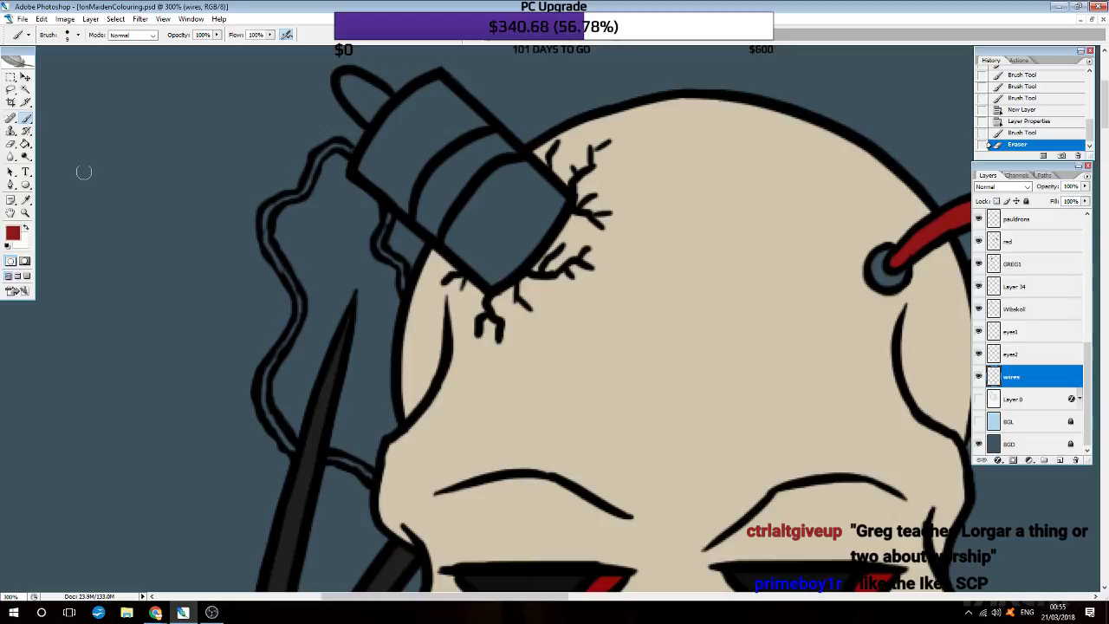
Step: Pick grey 5c5959 and paint the cap on the skull's crown
left_click(12, 232)
left_click(350, 312)
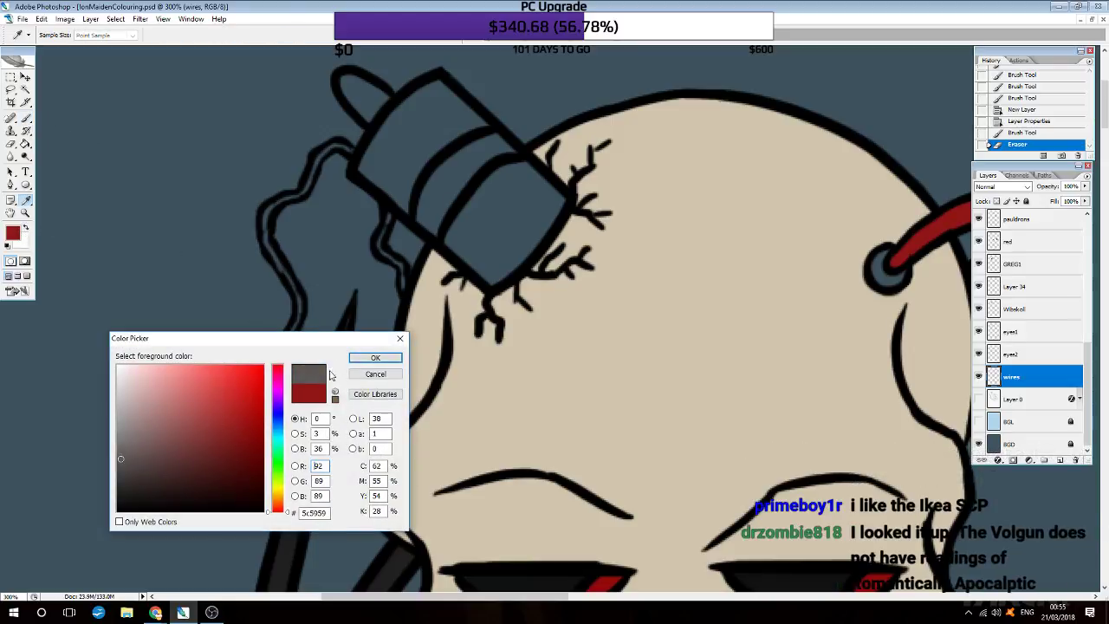
left_click(372, 358)
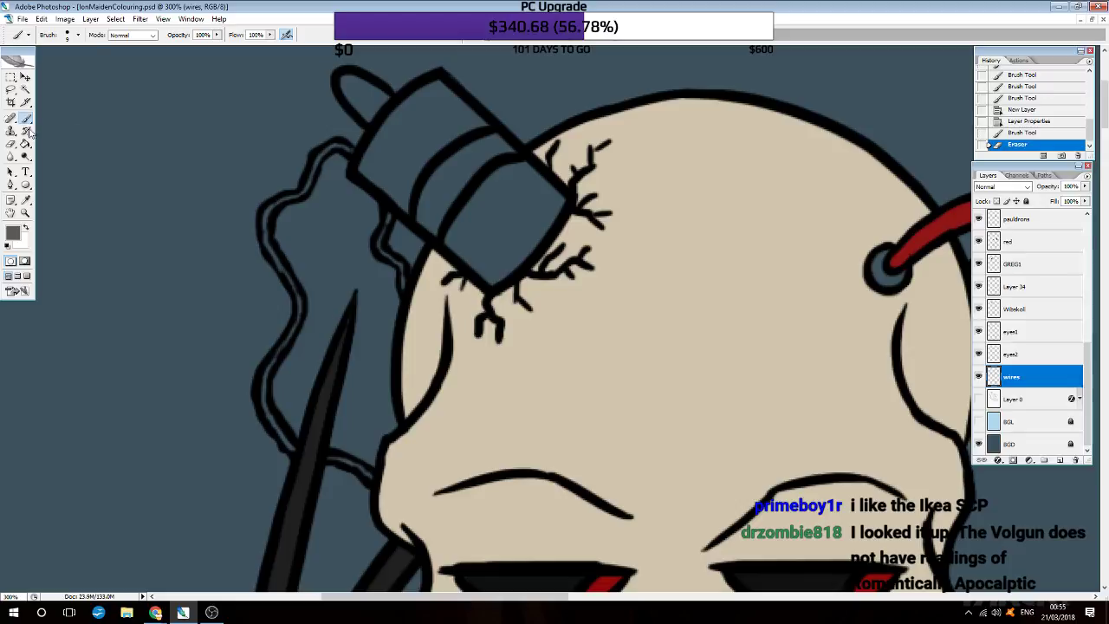
mouse_move(387, 135)
left_mouse_down()
mouse_move(374, 161)
mouse_move(403, 189)
mouse_move(395, 199)
mouse_move(408, 156)
mouse_move(477, 123)
mouse_move(442, 89)
mouse_move(395, 130)
mouse_move(433, 136)
mouse_move(434, 99)
left_mouse_up()
mouse_move(458, 235)
left_mouse_down()
mouse_move(515, 171)
mouse_move(468, 247)
mouse_move(541, 208)
mouse_move(519, 303)
left_mouse_up()
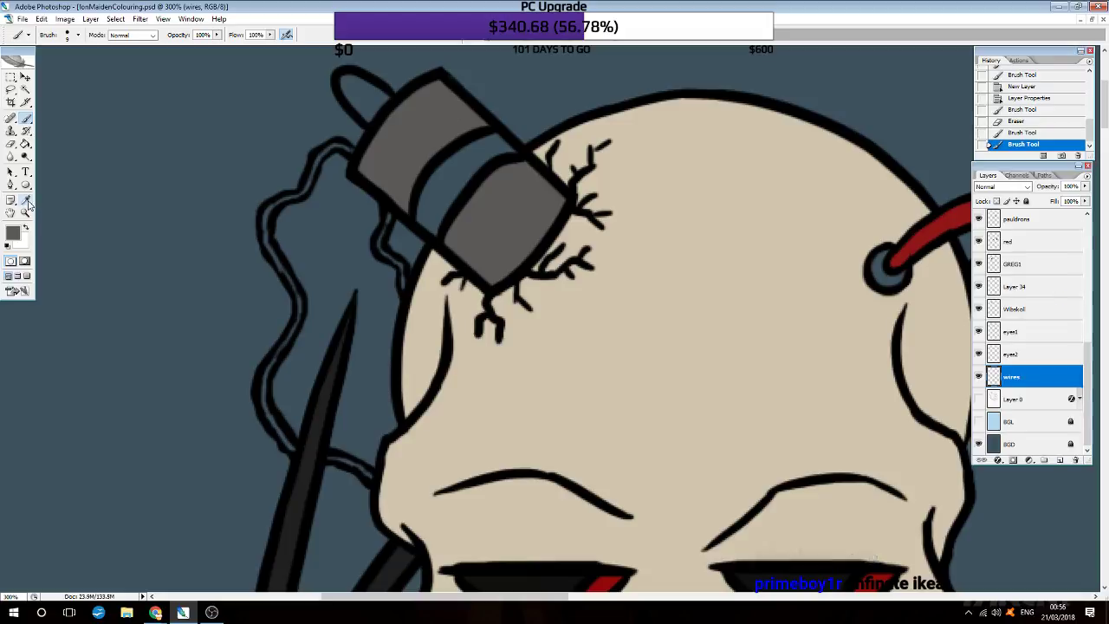
Step: Paint and even out a darker grey band across the middle of the cap
left_click(13, 232)
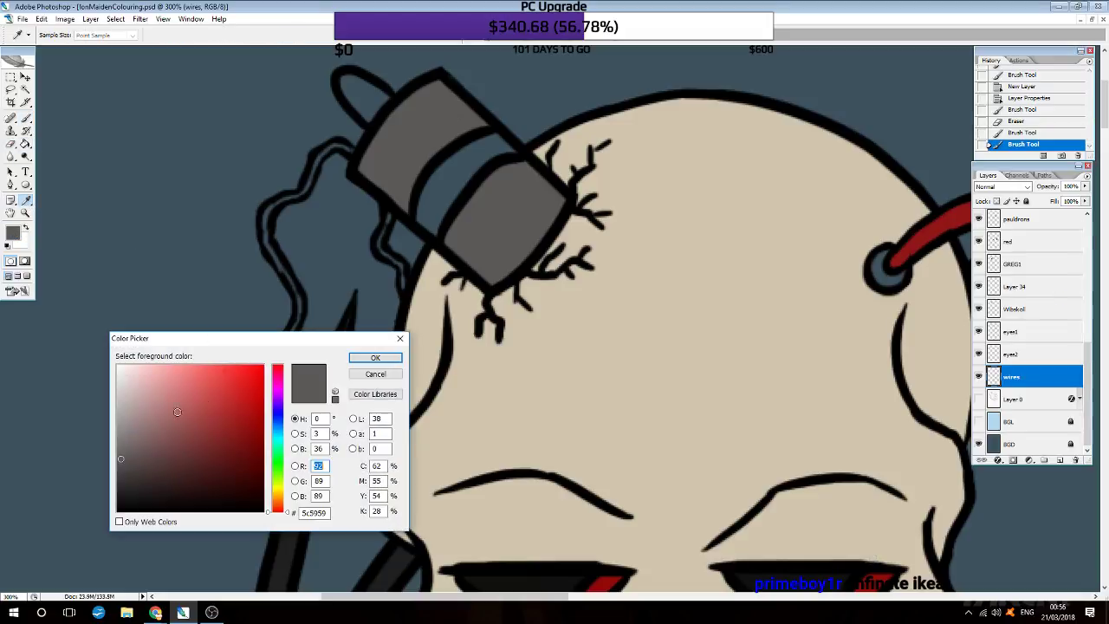
left_click(374, 359)
mouse_move(417, 223)
left_mouse_down()
mouse_move(429, 208)
mouse_move(437, 227)
mouse_move(495, 159)
mouse_move(488, 154)
left_mouse_up()
left_click(26, 200)
key("b")
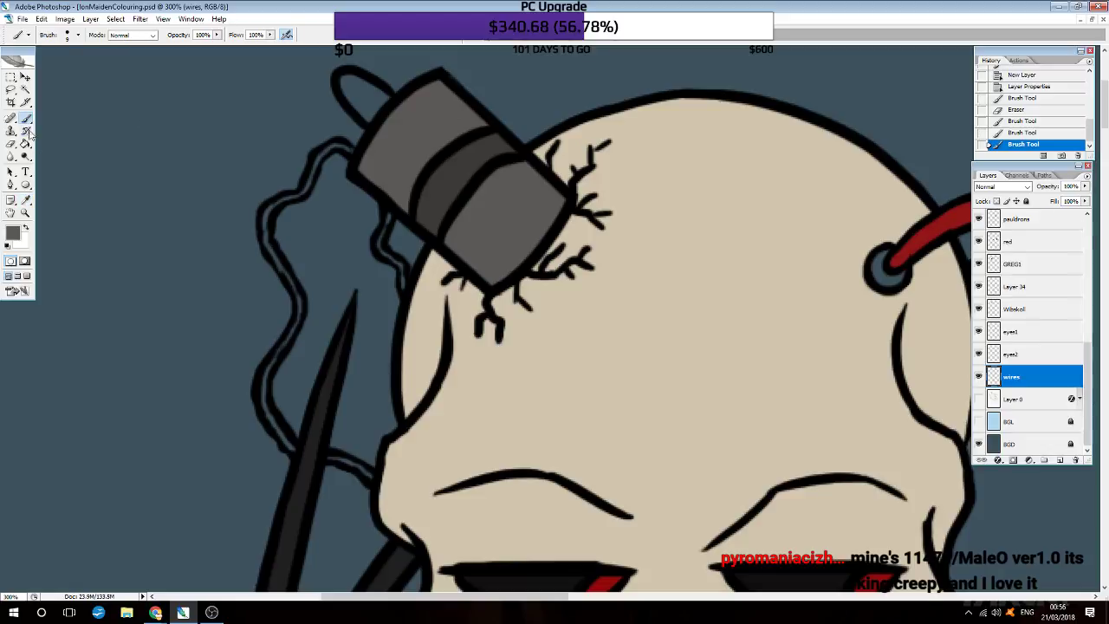
left_click_drag(495, 193, 492, 210)
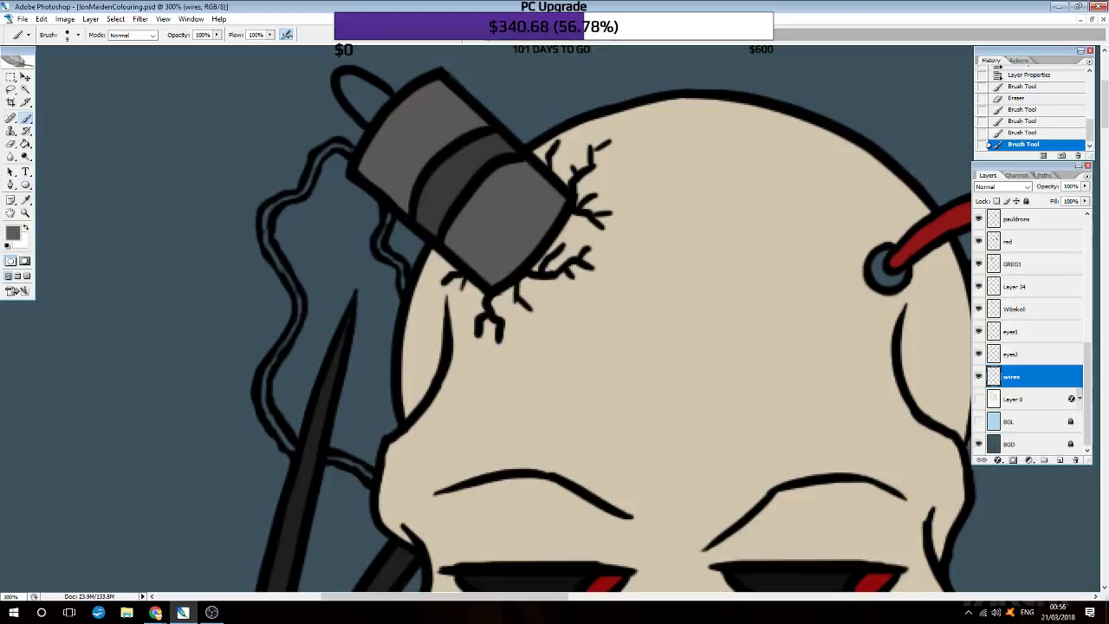
Step: Paint the long outer cable down the skull's left side muted purple
left_click(13, 232)
left_click(275, 391)
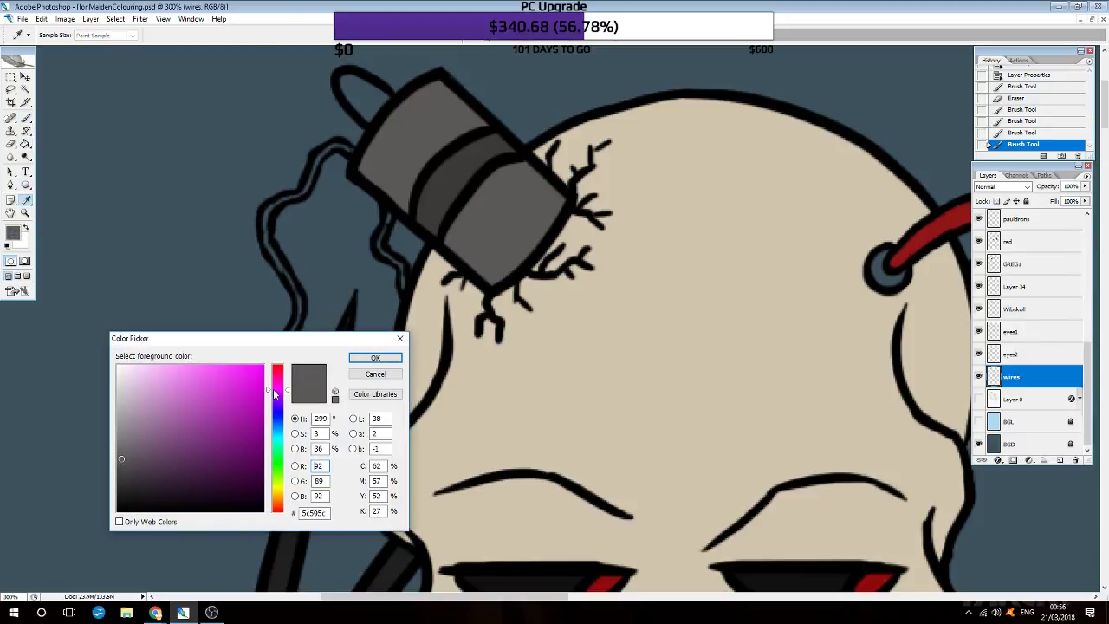
left_click(375, 358)
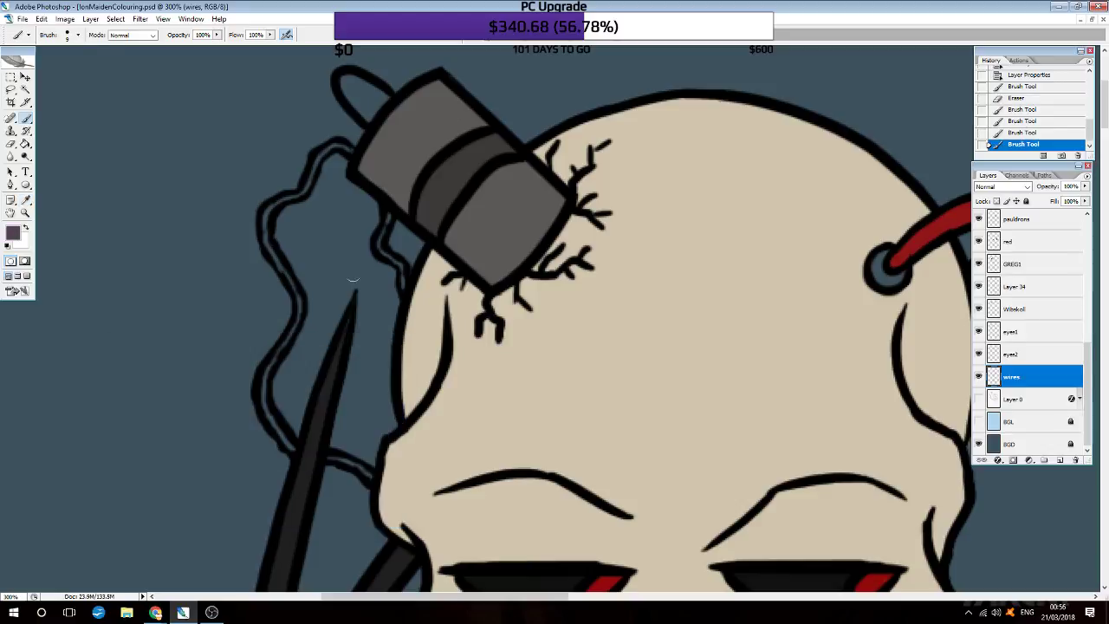
mouse_move(347, 160)
left_mouse_down()
mouse_move(274, 209)
mouse_move(267, 244)
mouse_move(295, 317)
mouse_move(277, 360)
mouse_move(284, 436)
mouse_move(331, 473)
mouse_move(370, 475)
left_mouse_up()
Step: Set the foreground colour to a dark blue
left_click(26, 200)
left_click(13, 232)
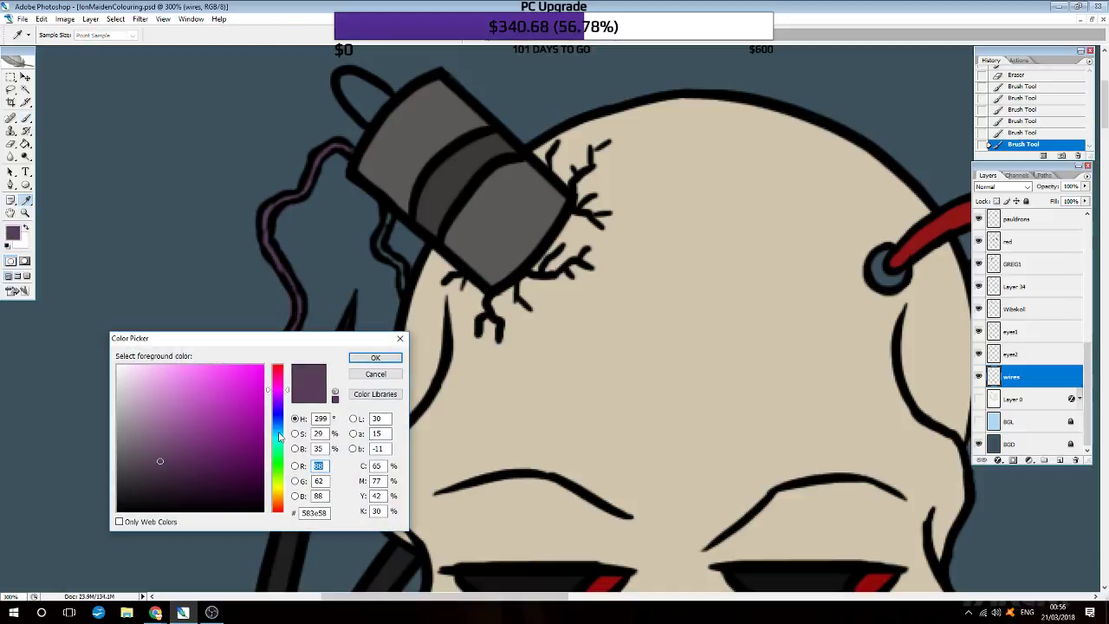
left_click_drag(277, 420, 288, 426)
left_click(190, 454)
left_click(376, 357)
Step: Hide the blue background and paint the inner wire dark blue
left_click(980, 443)
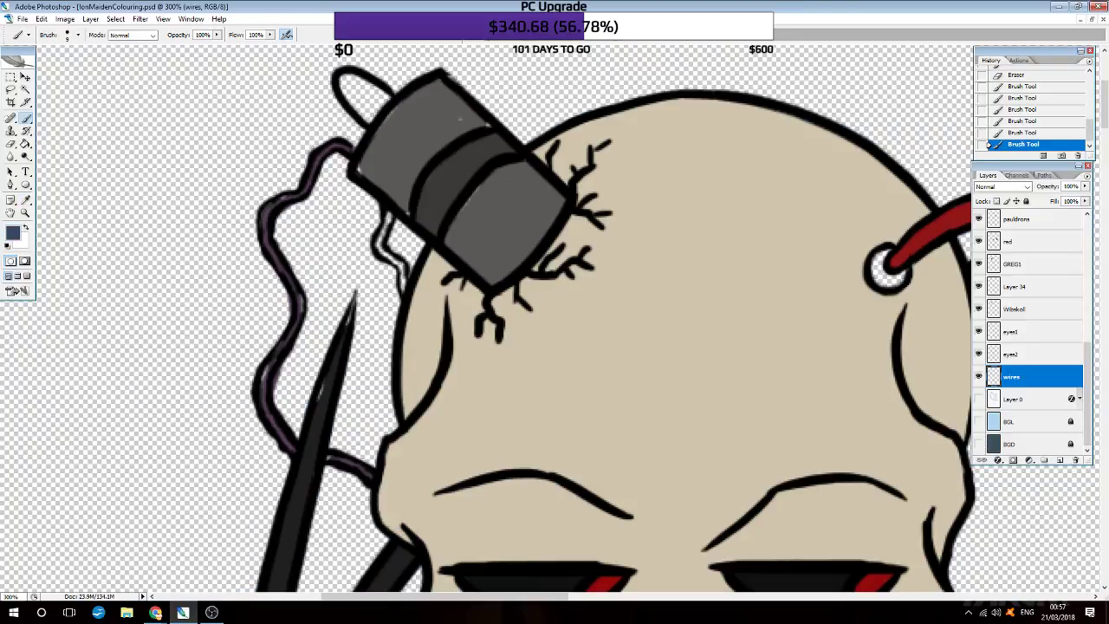
left_click_drag(387, 197, 404, 303)
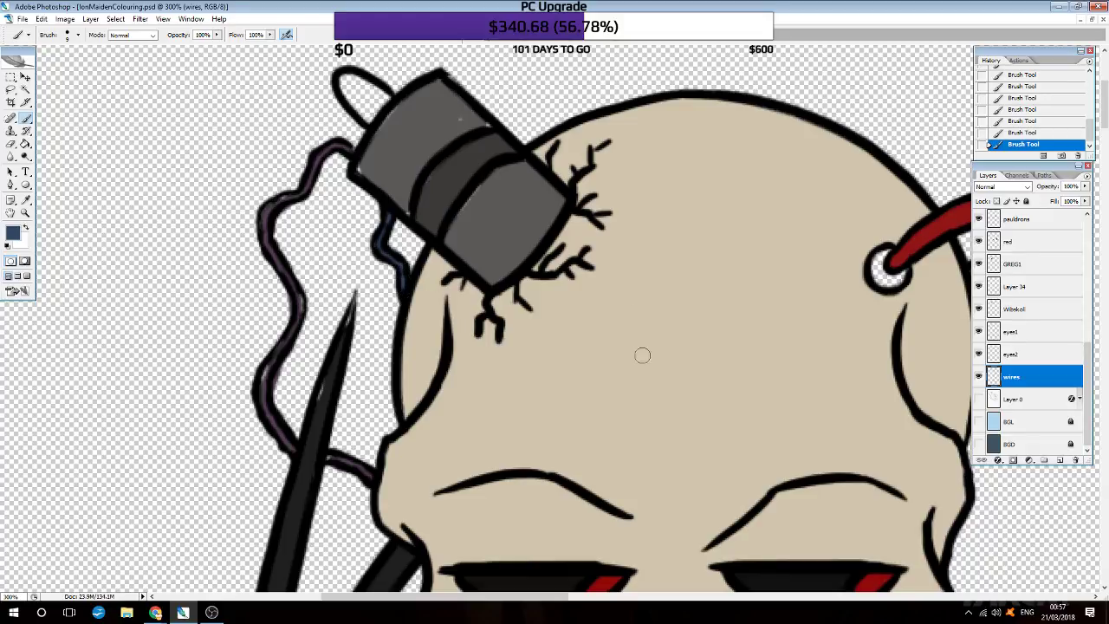
scroll(642, 358, "down", 1)
key("i")
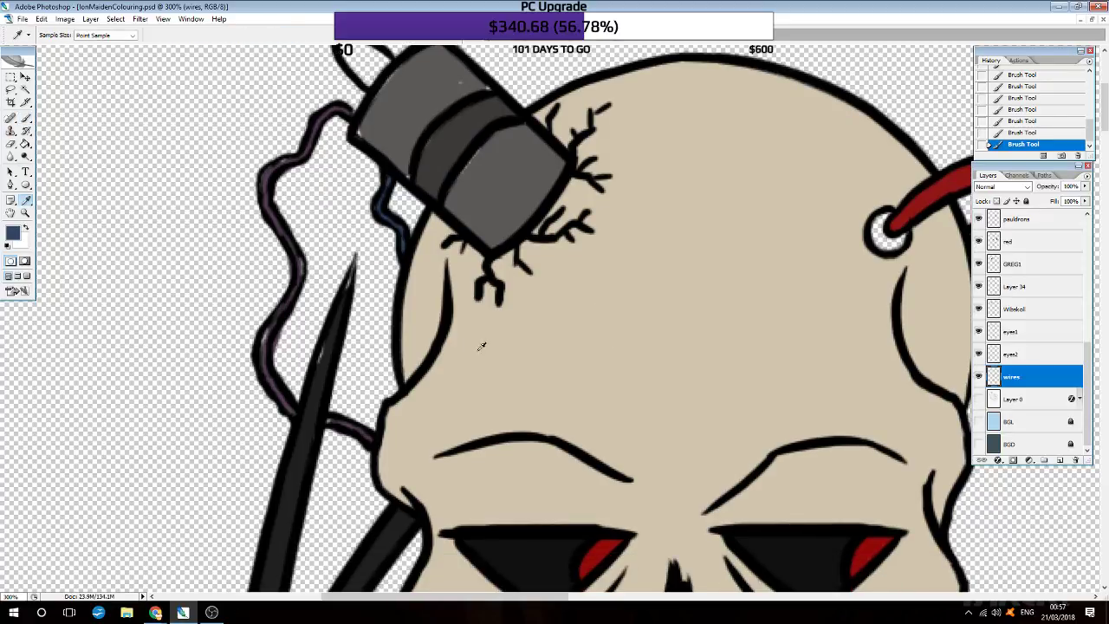
left_click(556, 364)
key("x")
key("b")
scroll(807, 335, "up", 2)
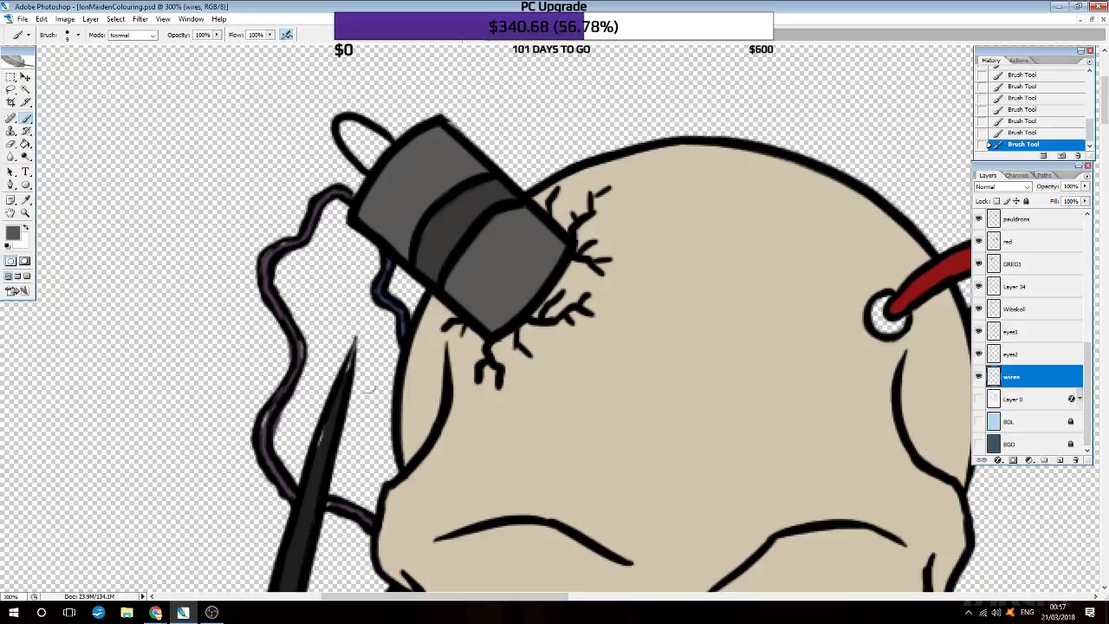
Step: Sample the cap's grey and the wire's purple, then repaint the purple wire evenly
left_click(29, 200)
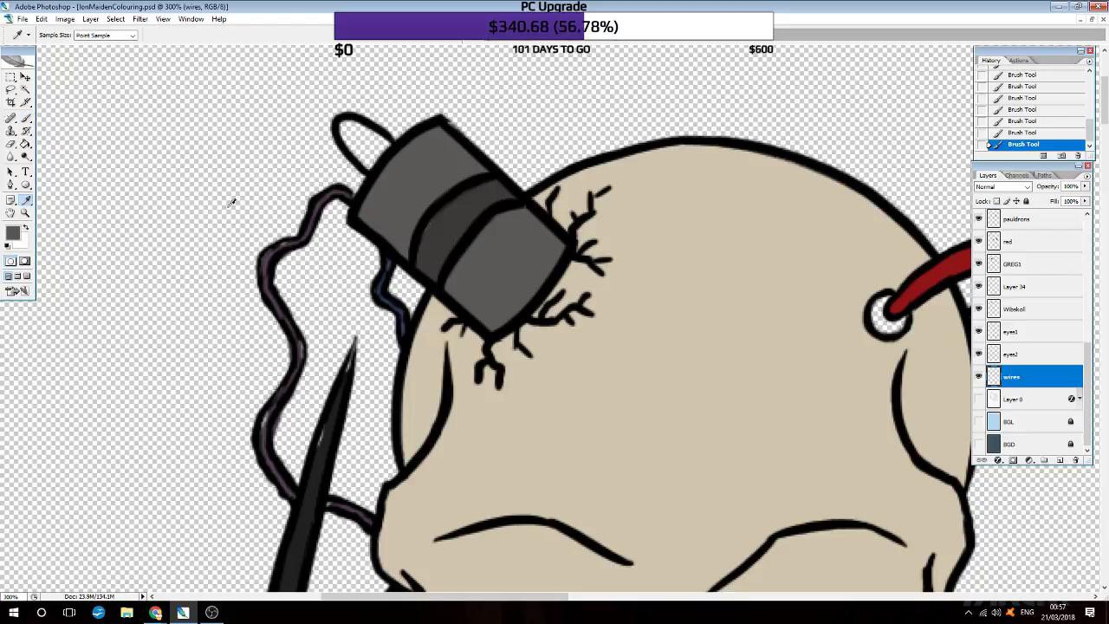
left_click(454, 224)
left_click(26, 118)
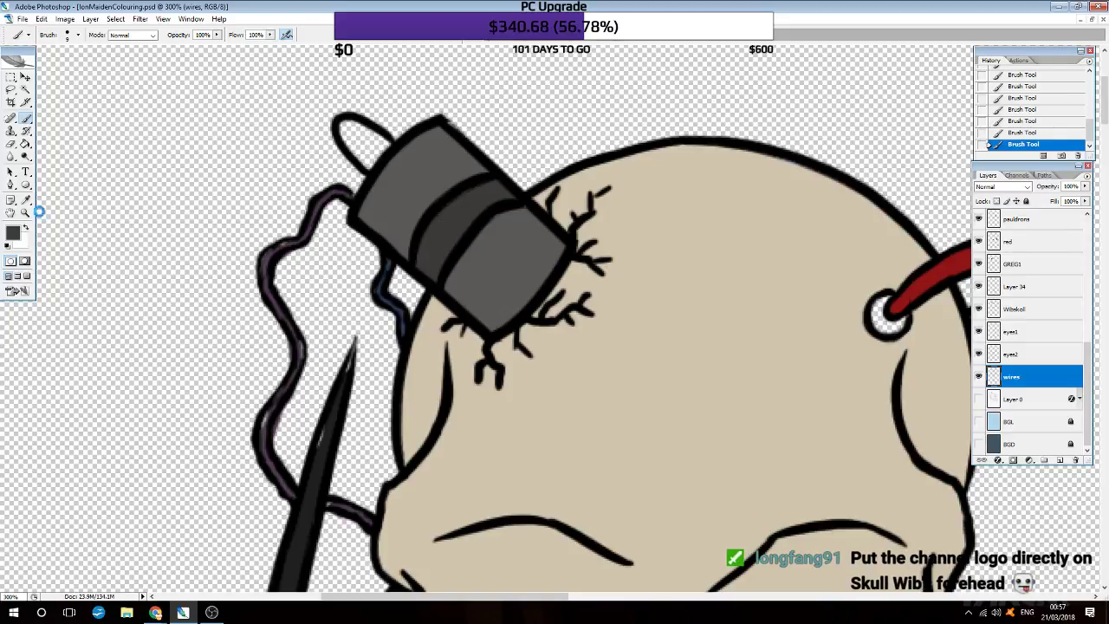
left_click(26, 200)
left_click(268, 260)
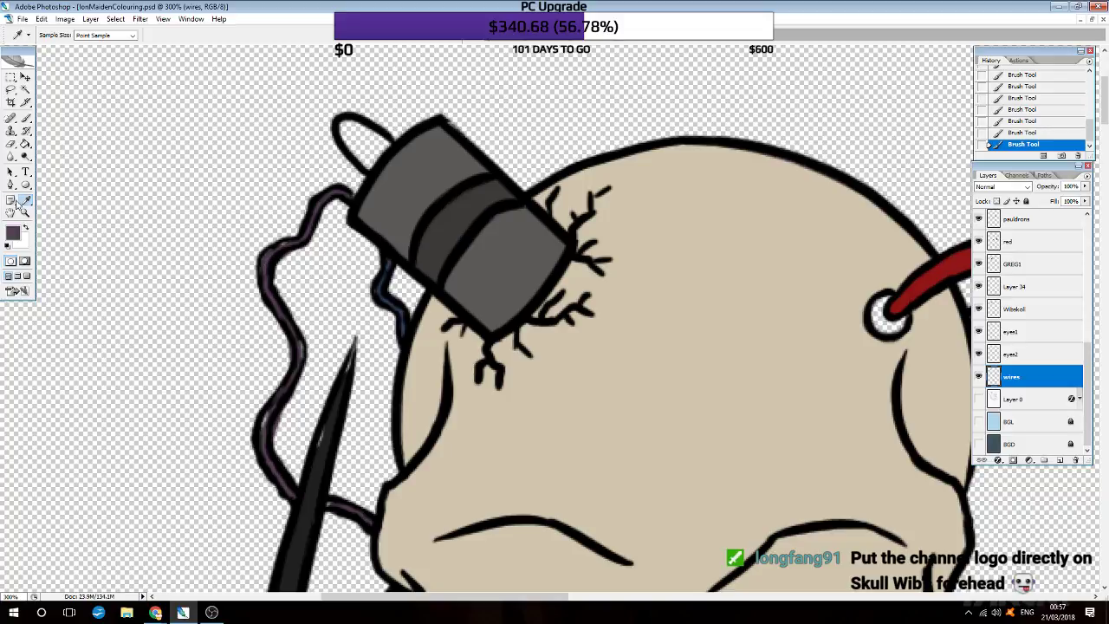
left_click(26, 119)
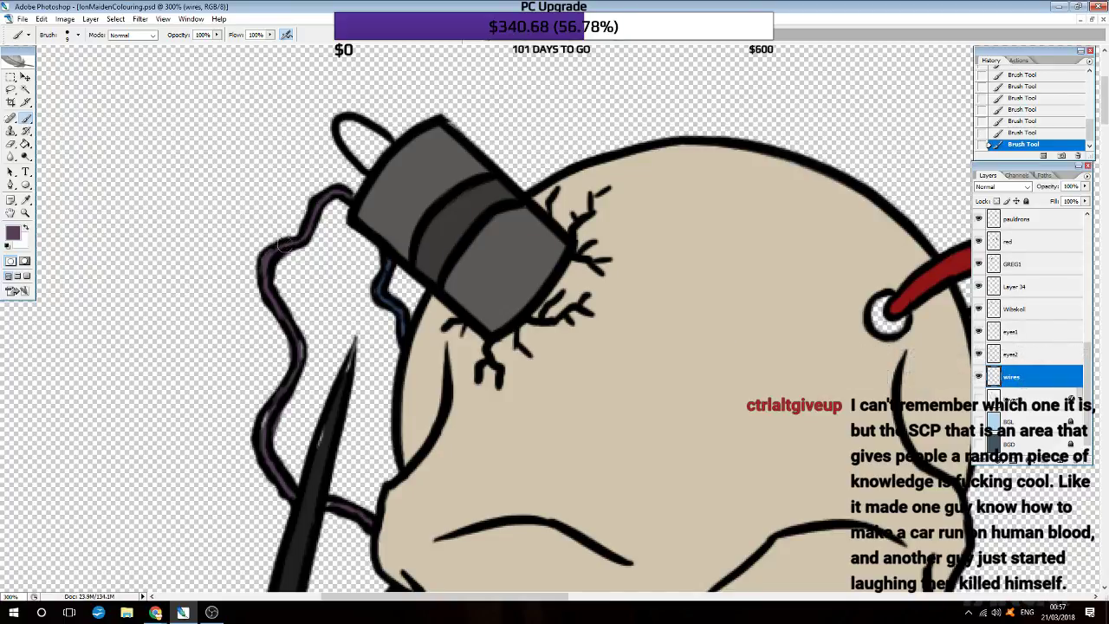
mouse_move(268, 265)
left_mouse_down()
mouse_move(301, 354)
mouse_move(264, 434)
mouse_move(295, 482)
mouse_move(336, 512)
left_mouse_up()
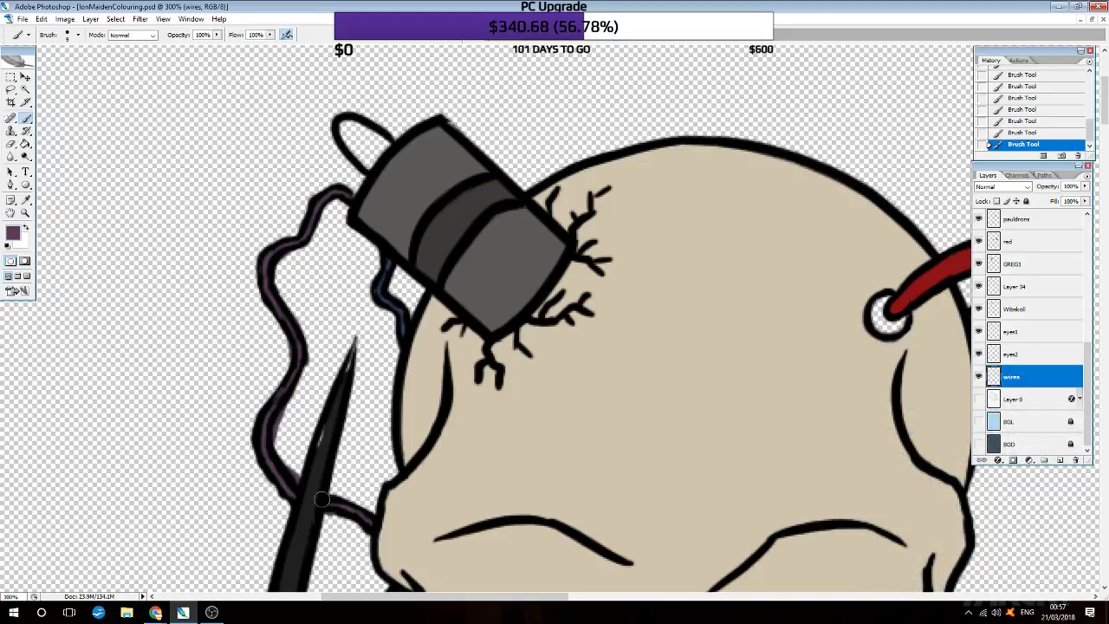
Step: Erase stray paint outside the lower wire outline and near the cap end
key("e")
left_click_drag(334, 528, 325, 520)
left_click_drag(286, 459, 299, 416)
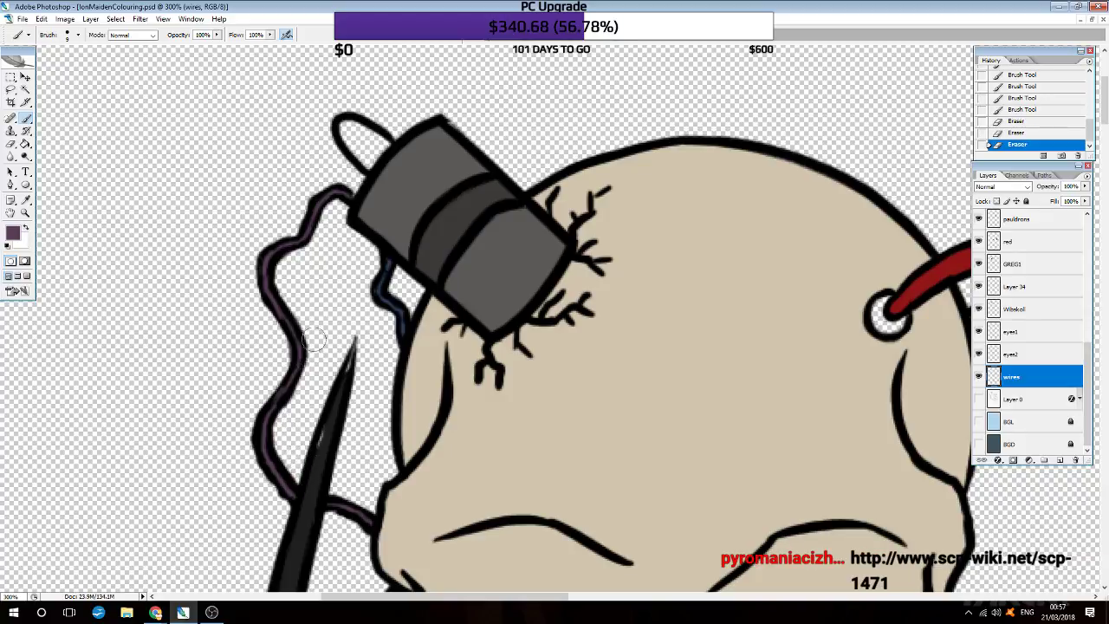
mouse_move(312, 351)
left_mouse_down()
mouse_move(281, 356)
mouse_move(246, 285)
left_mouse_up()
left_click_drag(351, 186, 364, 178)
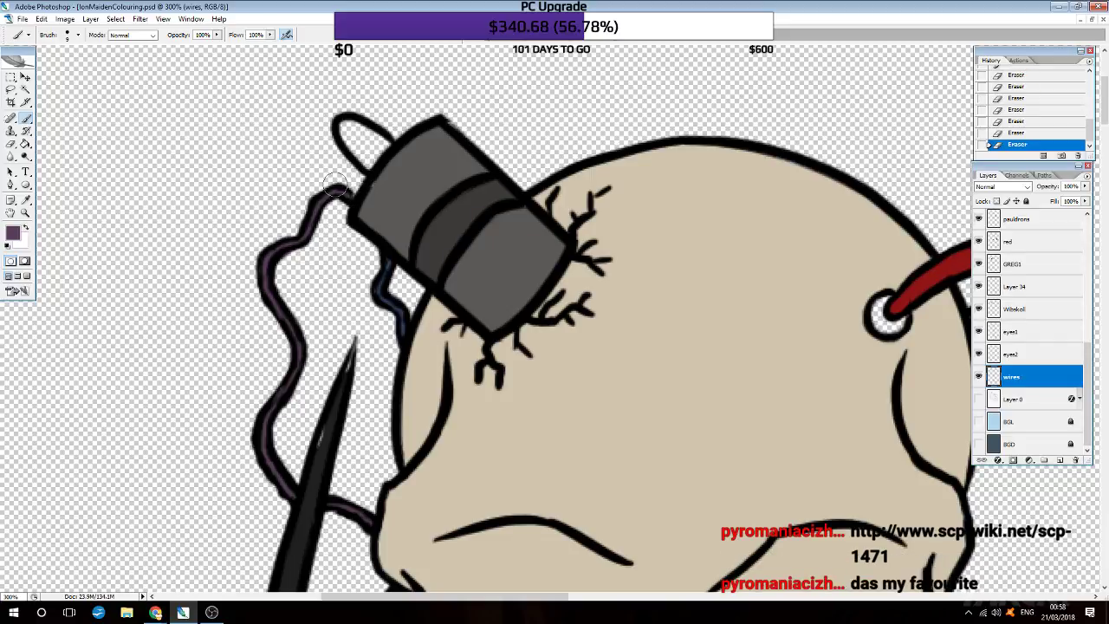
scroll(335, 184, "down", 3)
scroll(336, 183, "down", 1)
scroll(334, 184, "down", 2)
scroll(453, 198, "down", 2)
scroll(453, 198, "down", 2)
scroll(454, 199, "down", 2)
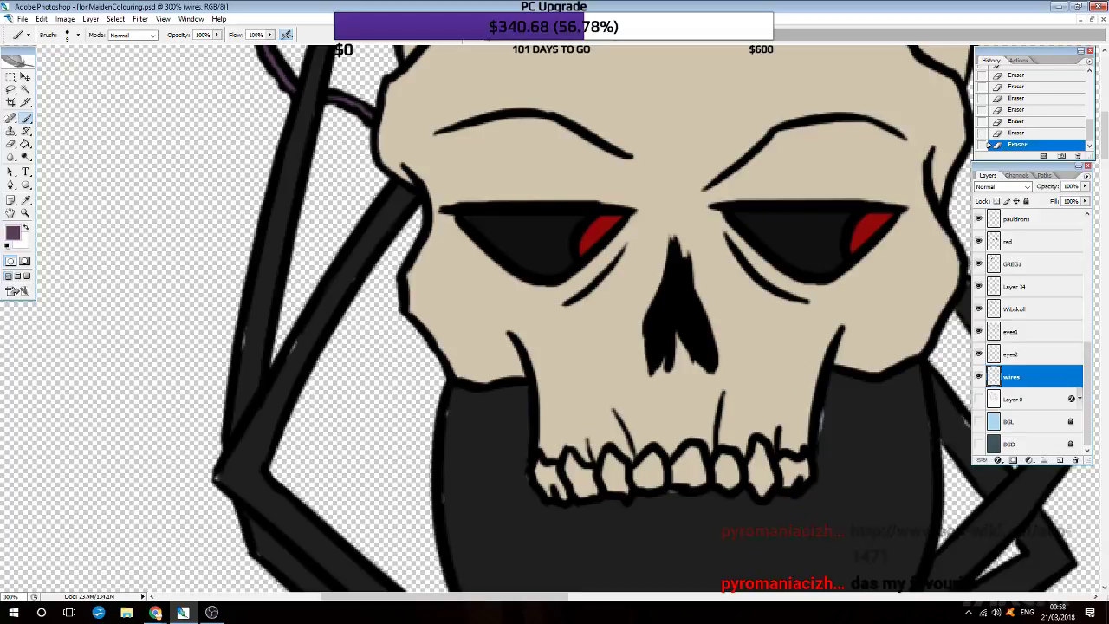
scroll(390, 143, "down", 2)
scroll(450, 65, "right", 2)
scroll(450, 66, "right", 2)
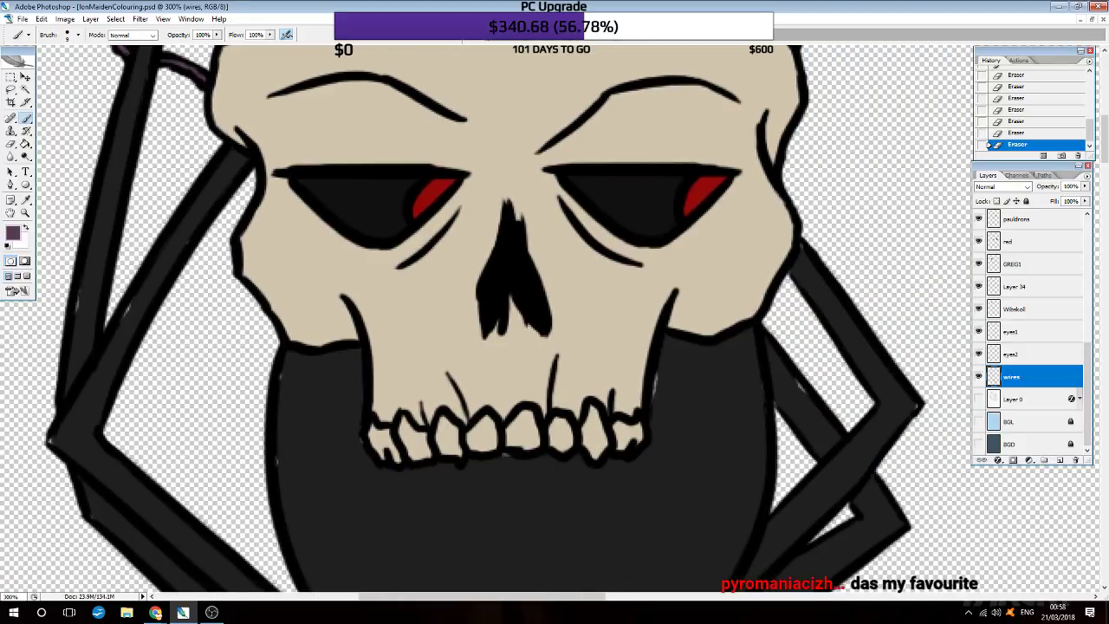
Step: On layer GREG1, sample the spider's dark colour and fill the gaps under the teeth
left_click(1022, 265)
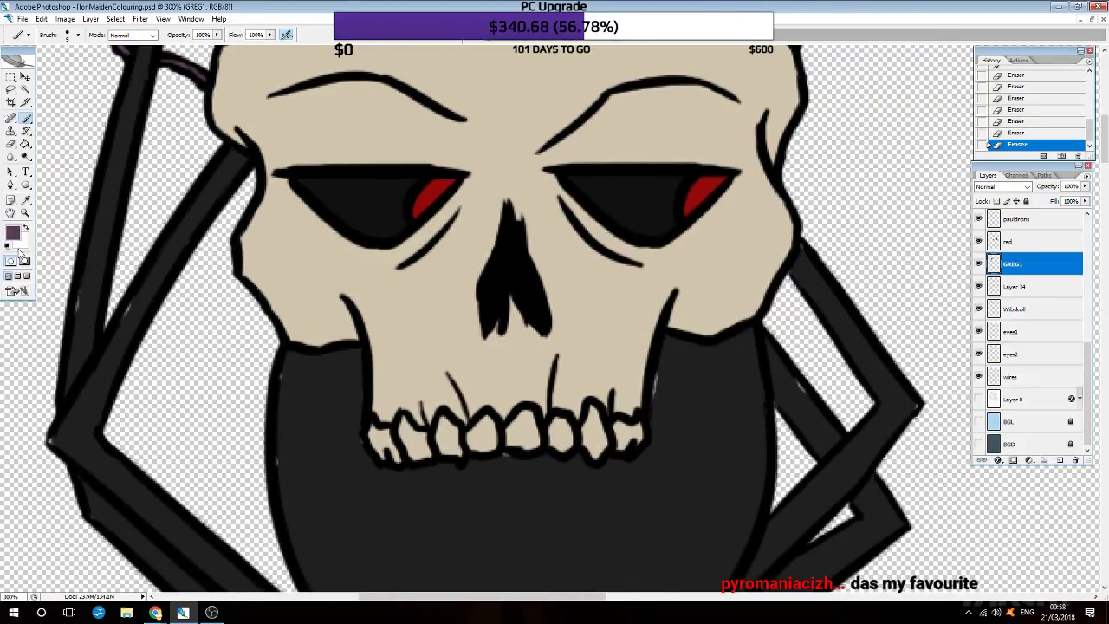
left_click(25, 200)
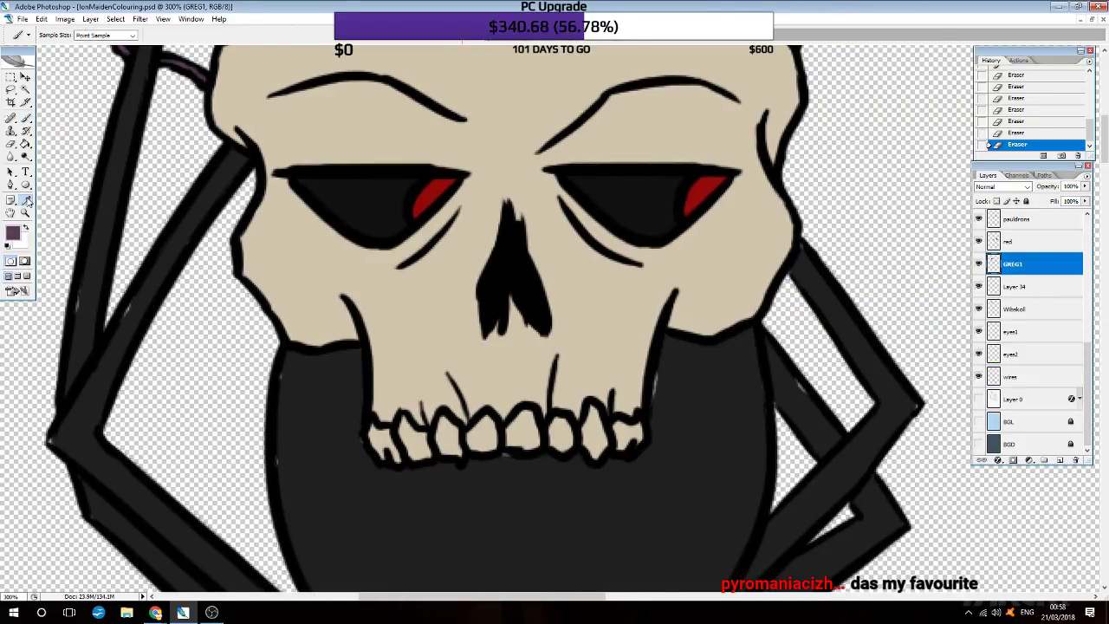
left_click(25, 117)
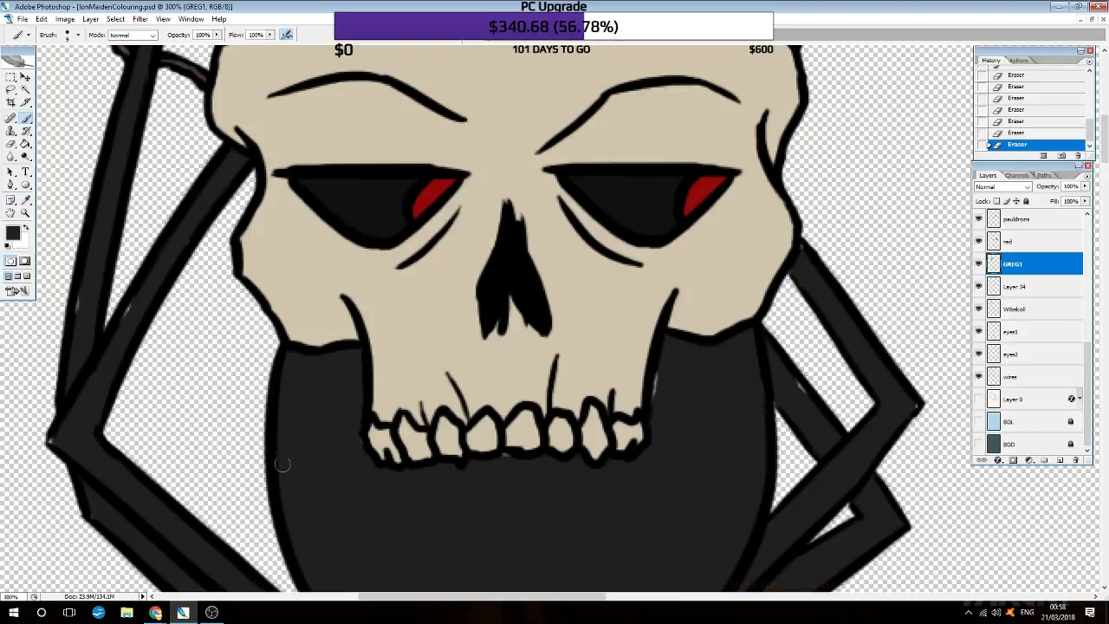
left_click_drag(356, 448, 364, 456)
left_click_drag(508, 451, 511, 473)
left_click_drag(655, 373, 668, 417)
Step: Touch up gaps beside and under the skull outline, and paint out the light edge streak
mouse_move(780, 399)
left_mouse_down()
mouse_move(770, 390)
mouse_move(755, 421)
left_mouse_up()
left_click_drag(803, 253, 796, 246)
left_click_drag(907, 424, 916, 406)
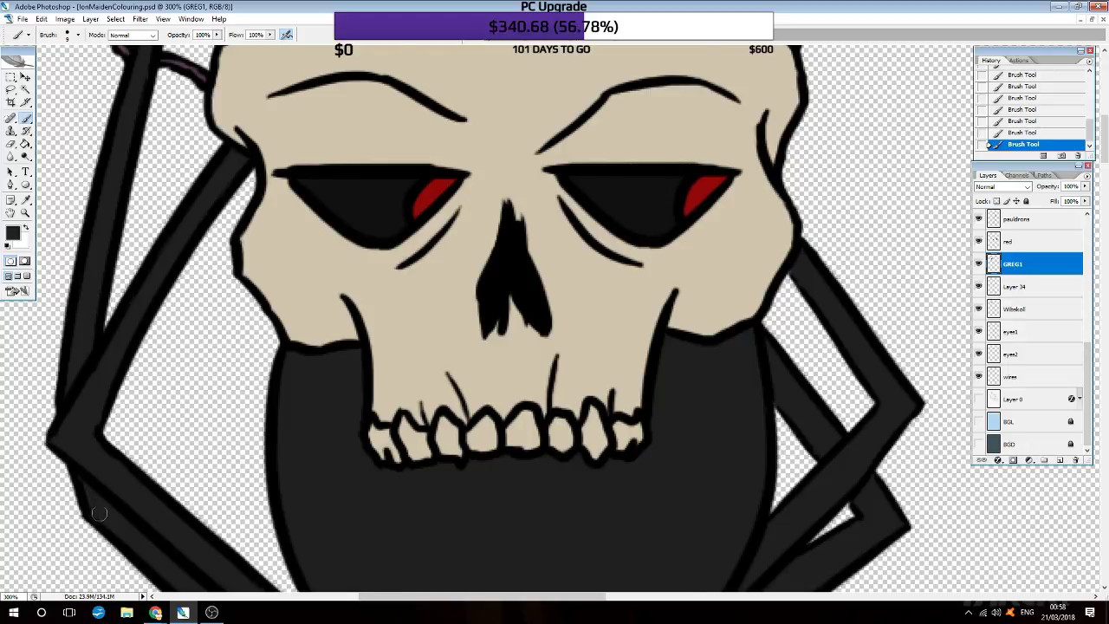
scroll(95, 506, "down", 2)
scroll(165, 476, "down", 3)
left_click_drag(244, 507, 196, 459)
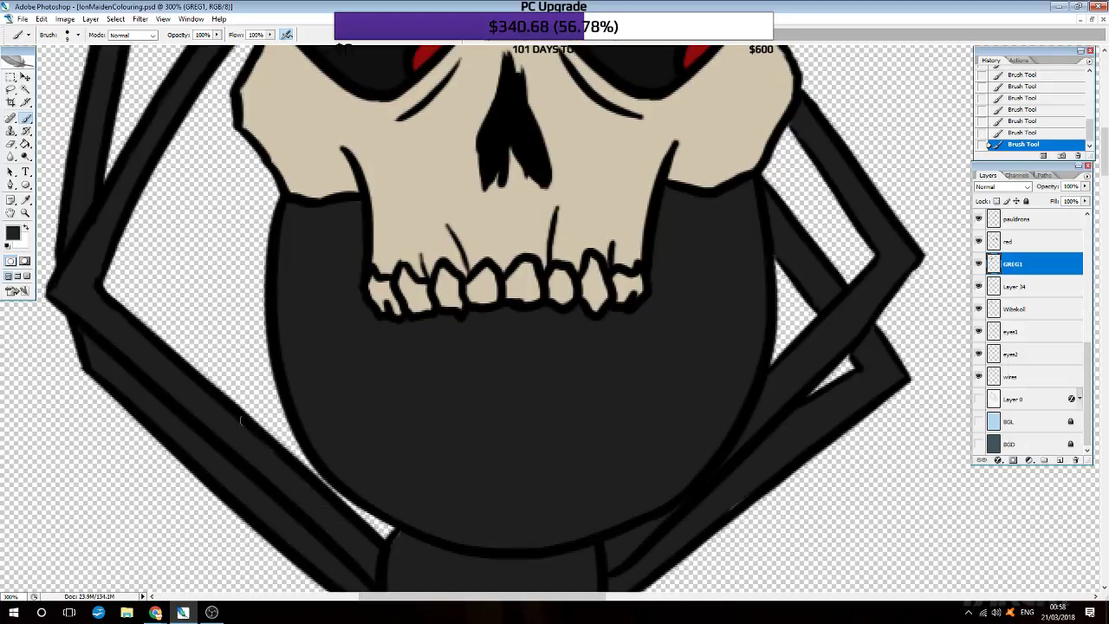
scroll(210, 409, "down", 3)
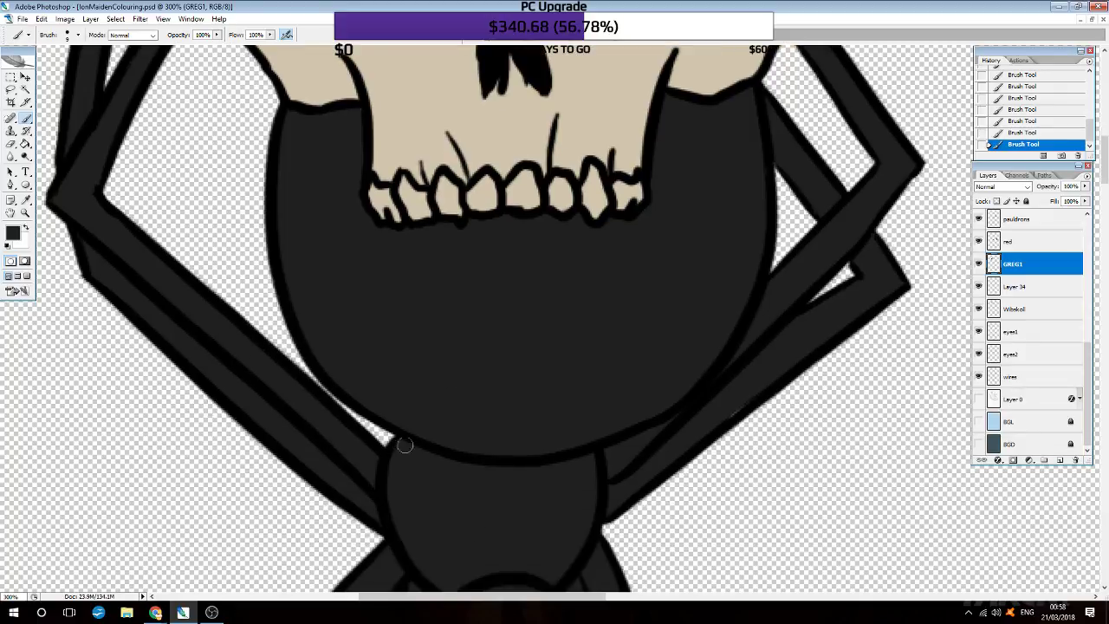
scroll(406, 473, "up", 3)
scroll(404, 482, "up", 4)
scroll(404, 482, "up", 2)
scroll(404, 482, "up", 4)
scroll(404, 482, "up", 4)
scroll(404, 482, "up", 3)
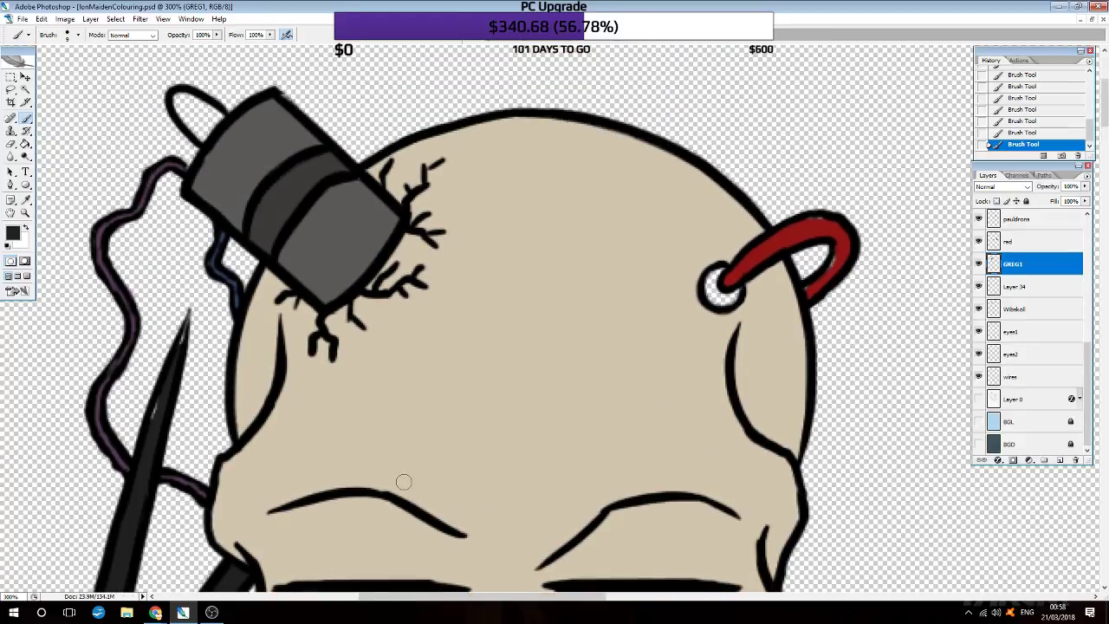
scroll(405, 483, "left", 5)
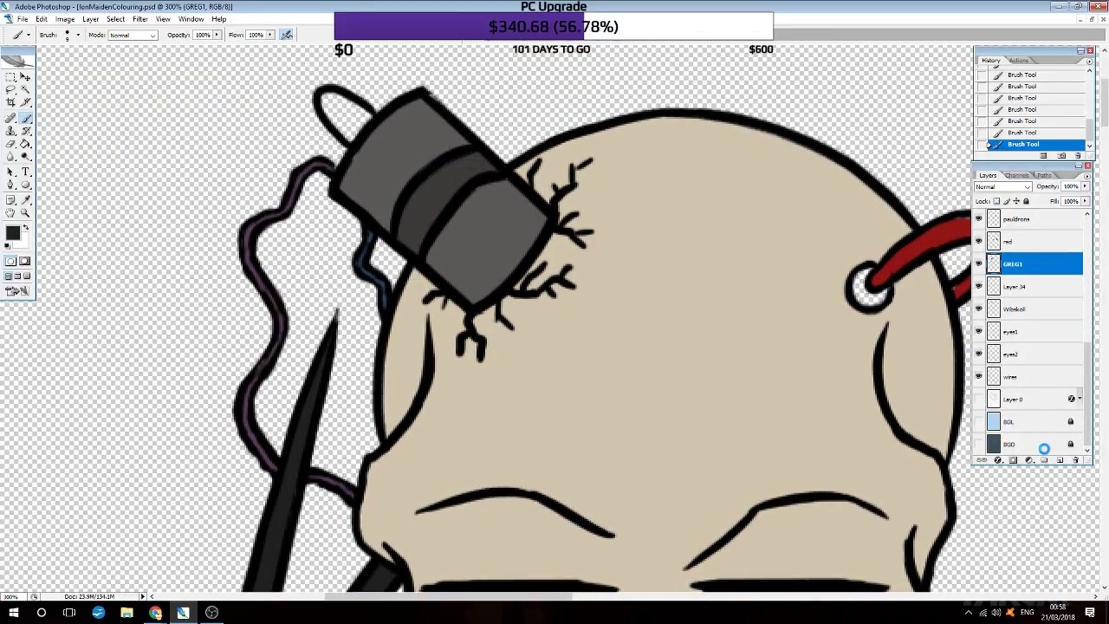
Step: Select the wires layer and pick the grenade's mid-grey as the foreground colour
left_click(1030, 380)
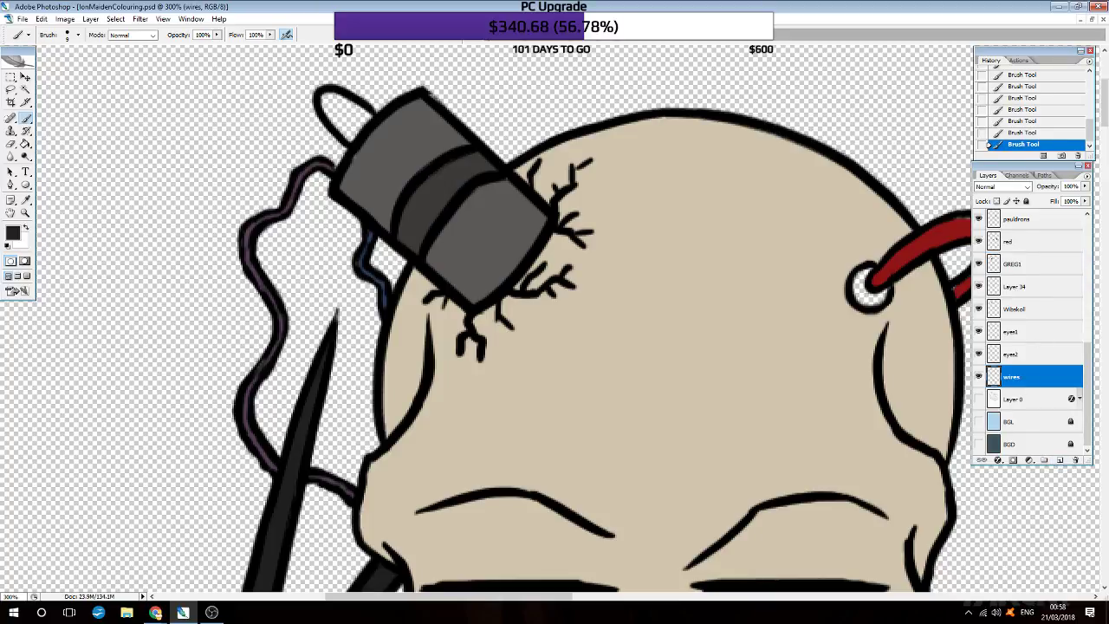
scroll(92, 187, "right", 2)
scroll(92, 186, "right", 4)
left_click(25, 198)
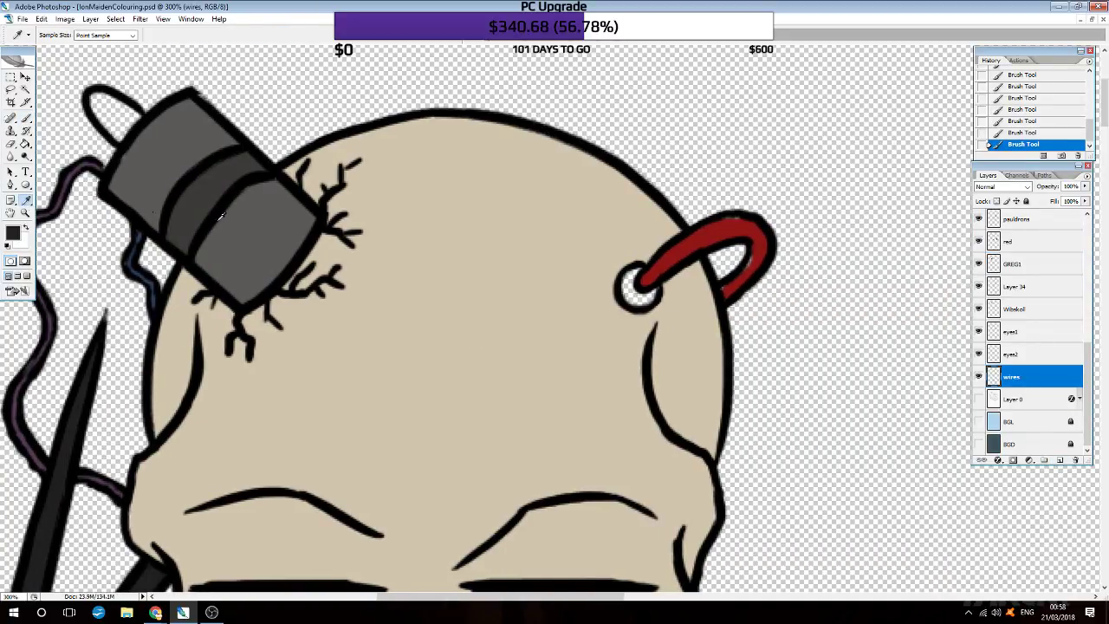
left_click(700, 234)
left_click(26, 118)
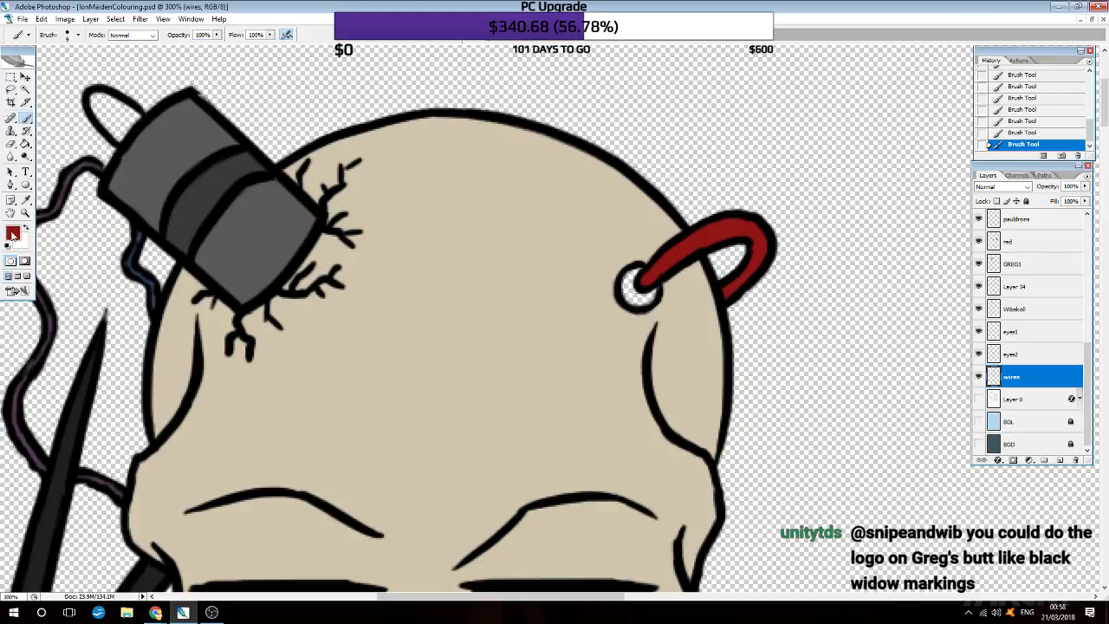
left_click(13, 234)
left_click(171, 140)
left_click(373, 357)
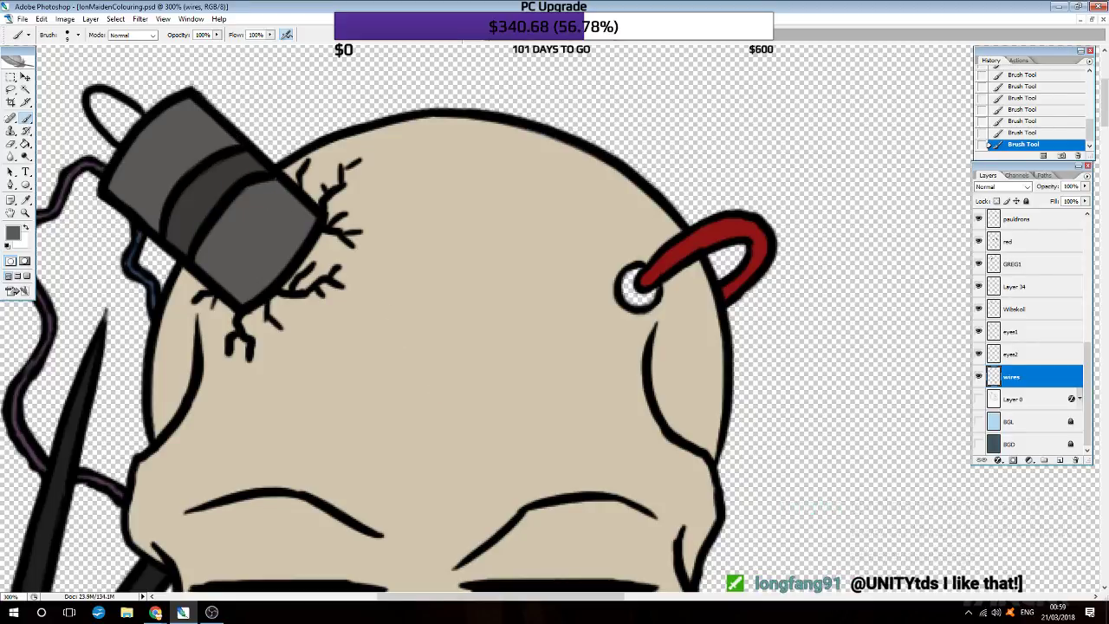
scroll(248, 331, "down", 3)
scroll(248, 332, "down", 3)
scroll(248, 332, "down", 3)
scroll(344, 50, "down", 3)
Step: Add a new layer beneath 'red' and clip it to the layer below
left_click(1061, 460)
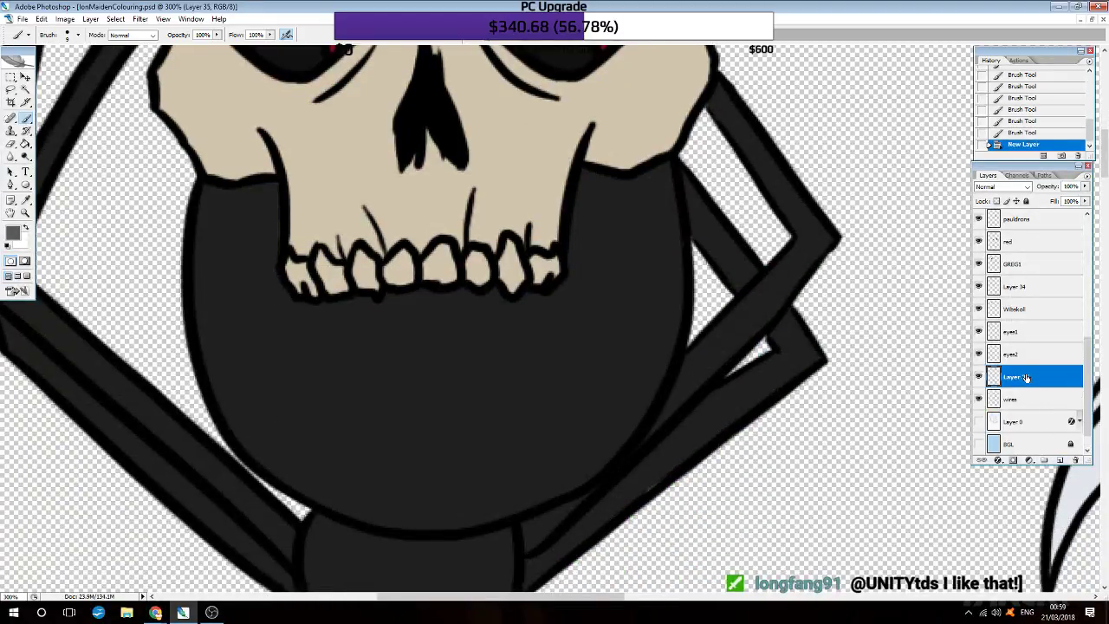
left_click_drag(1024, 379, 1024, 260)
right_click(1023, 264)
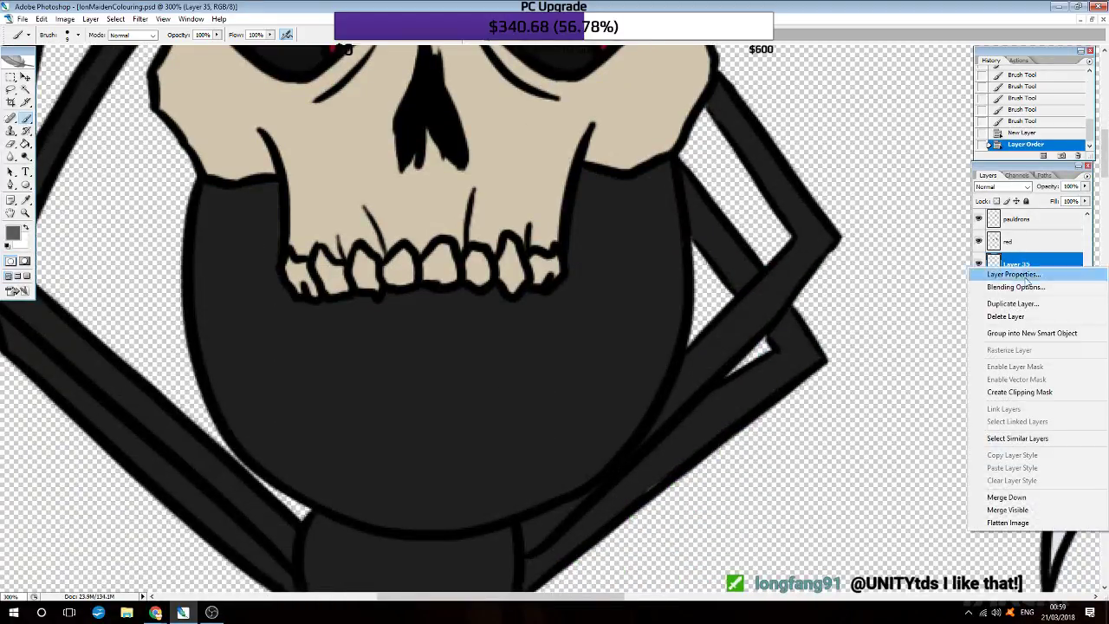
left_click(1020, 391)
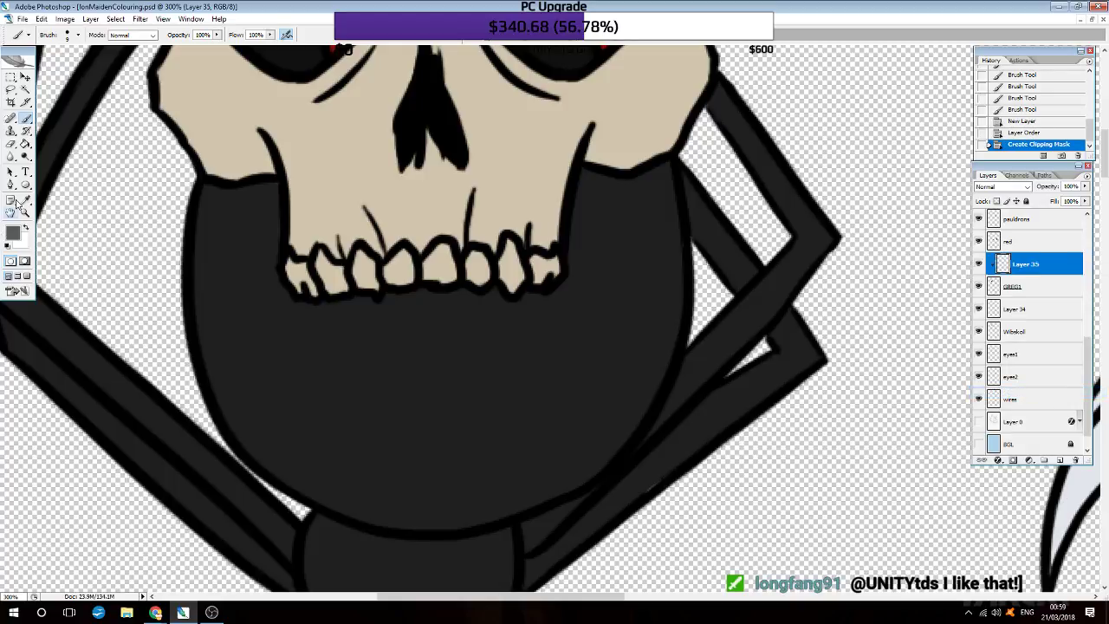
Step: Sample the skull eye's red as the brush colour
left_click(13, 232)
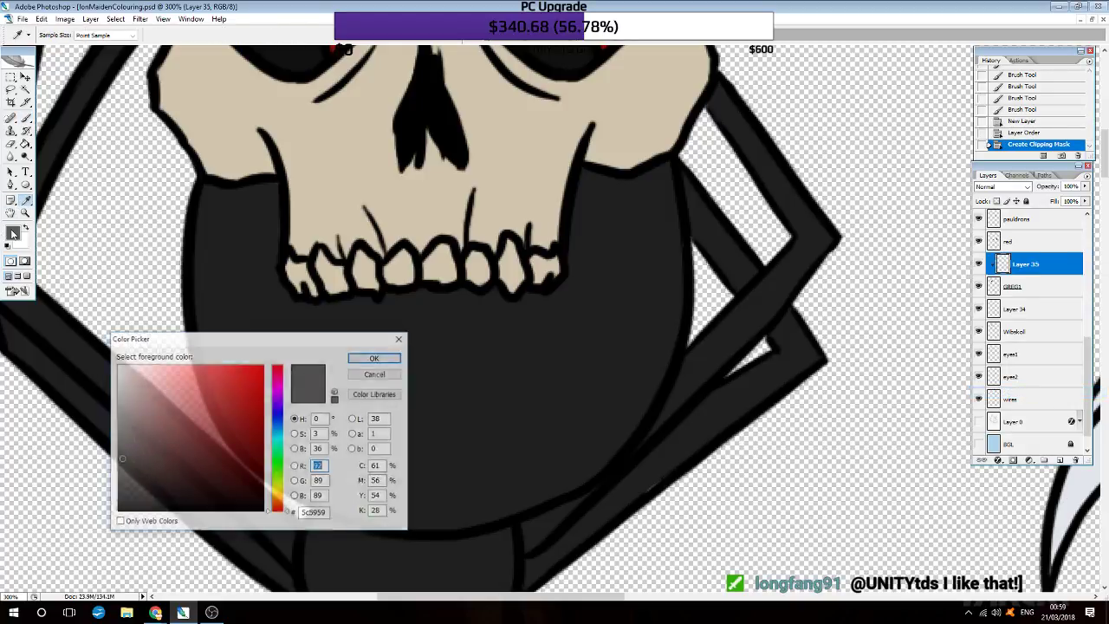
left_click(375, 355)
scroll(377, 359, "up", 2)
left_click(14, 232)
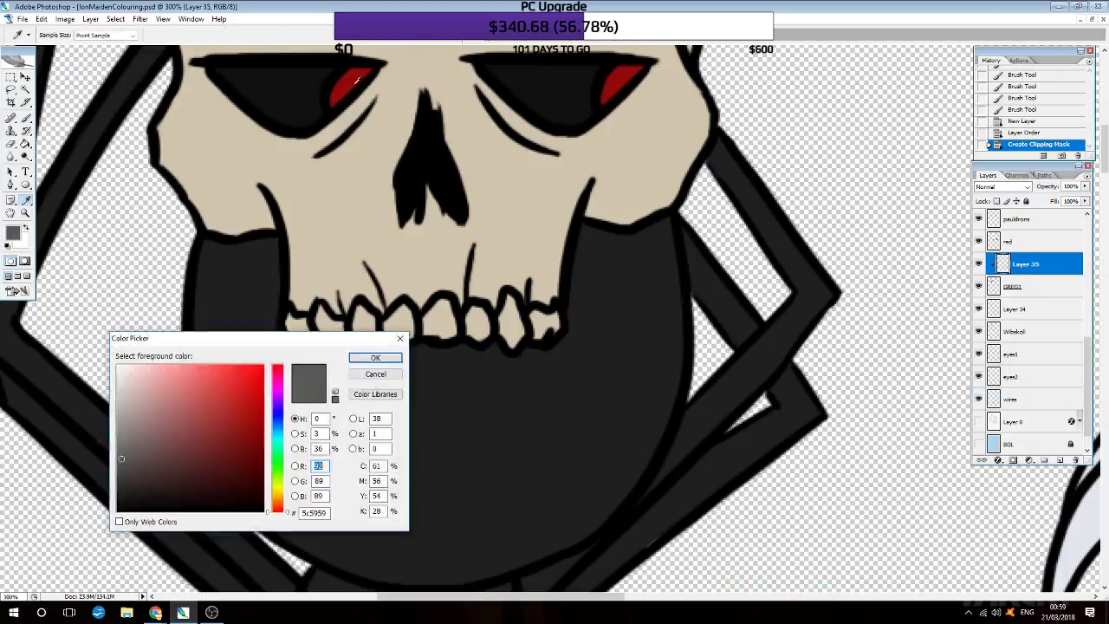
left_click(351, 85)
left_click(376, 357)
key("b")
scroll(376, 358, "down", 2)
scroll(381, 359, "down", 1)
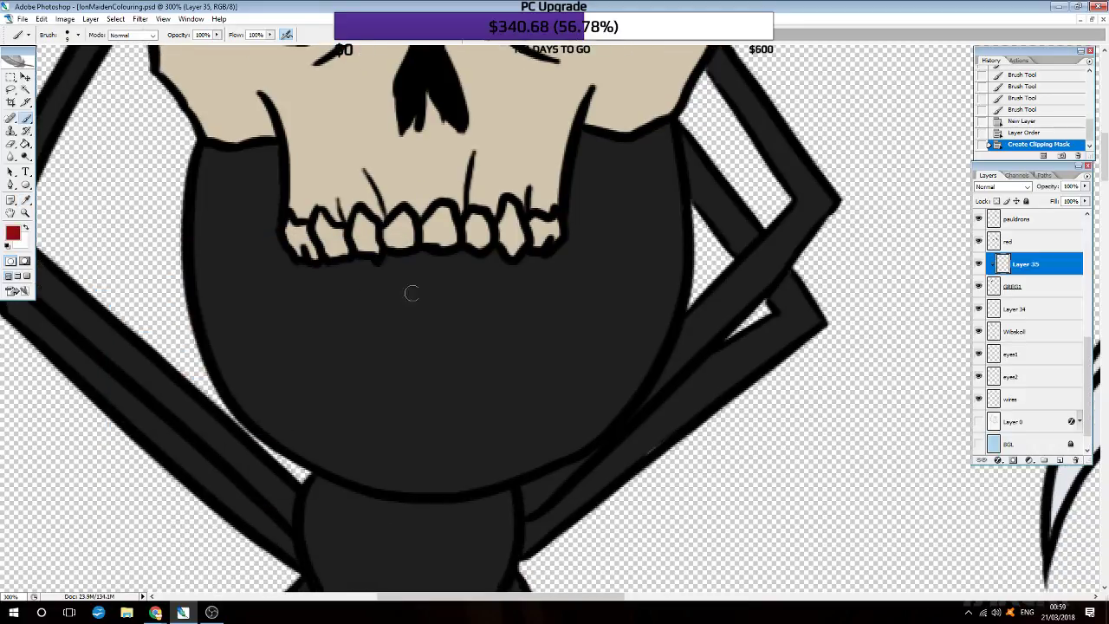
Step: Brush a red cross on the body: a vertical line and a flat horizontal line
left_click_drag(424, 257, 417, 464)
left_click_drag(248, 310, 680, 273)
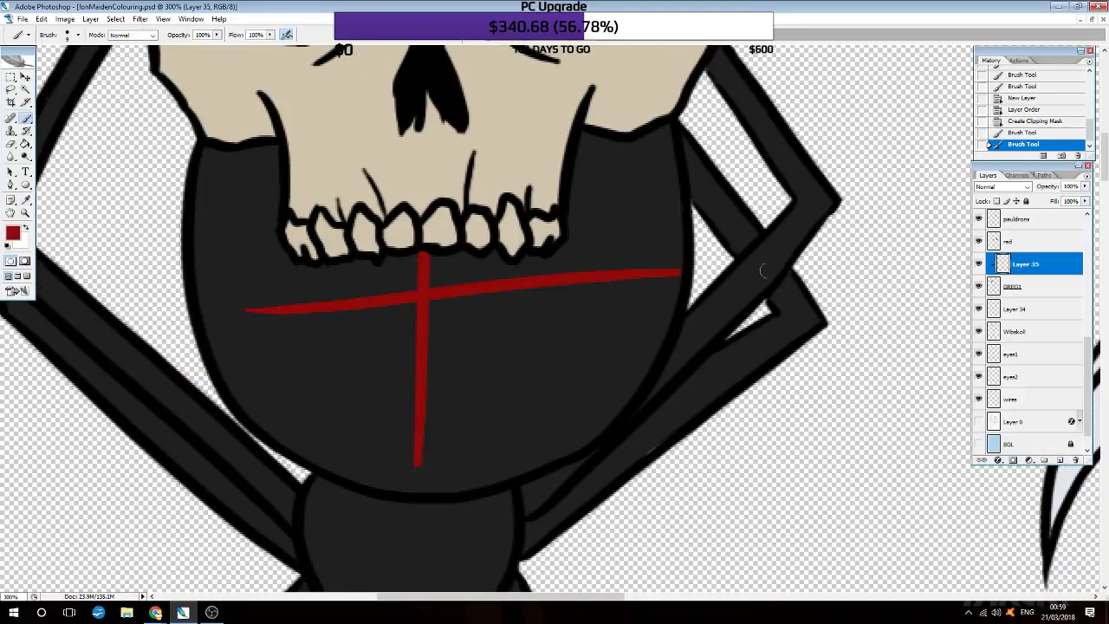
key("ctrl+z")
left_click_drag(301, 279, 615, 293)
key("ctrl+z")
left_click_drag(318, 291, 617, 301)
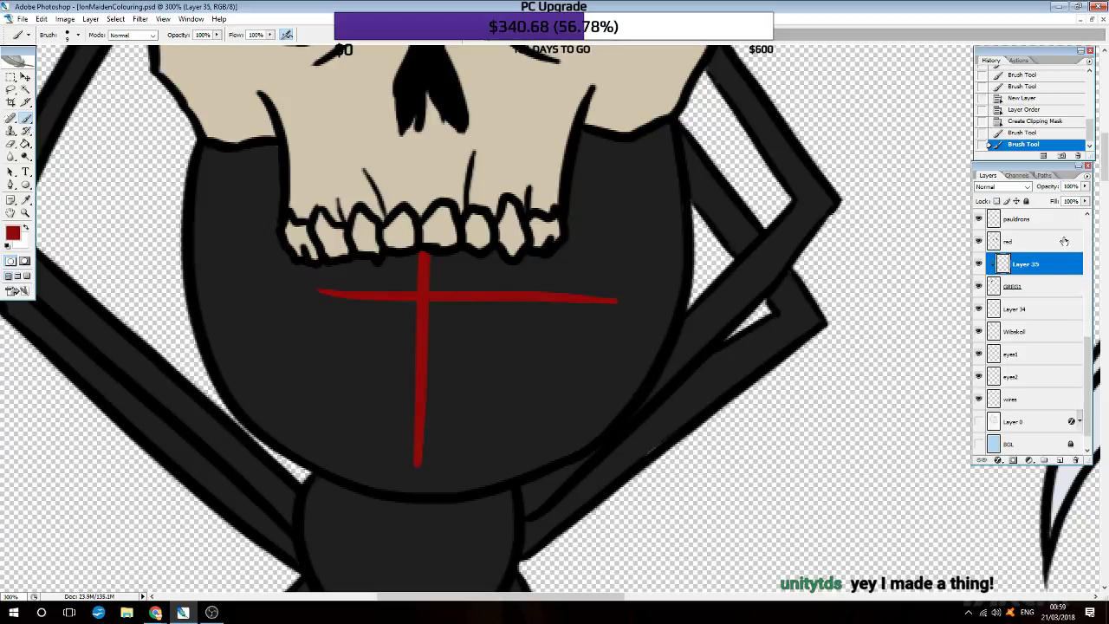
Step: Fade the cross layer to 30% opacity and add new empty layers above it
left_click(1084, 186)
left_click_drag(1086, 197, 1044, 198)
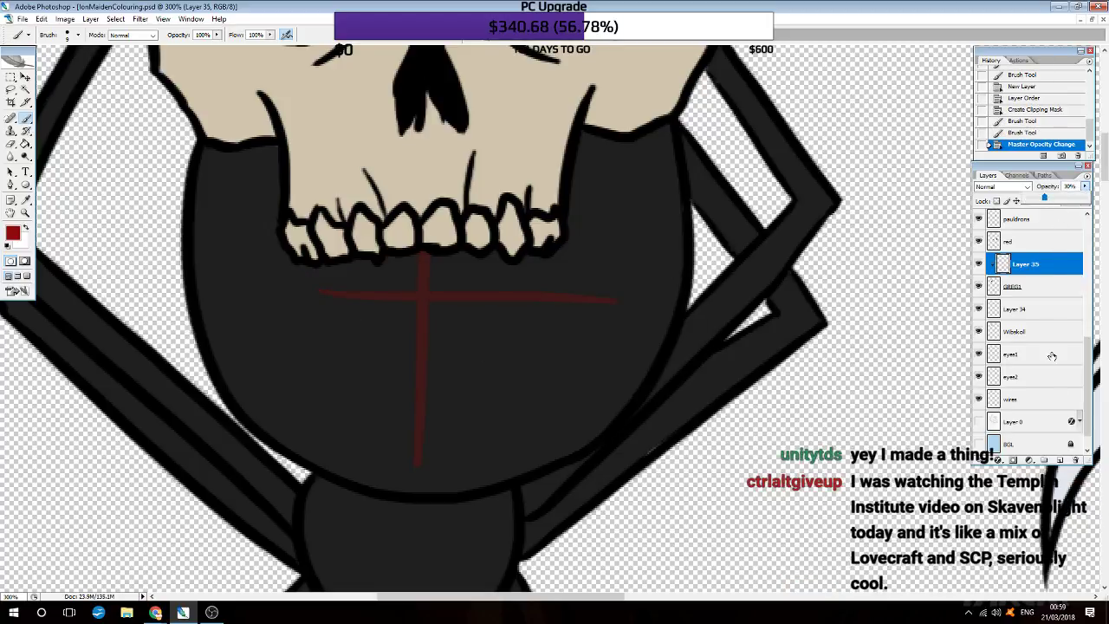
left_click(1059, 460)
left_click(1059, 460)
mouse_move(1031, 264)
left_mouse_down()
mouse_move(1032, 292)
mouse_move(1037, 264)
left_mouse_up()
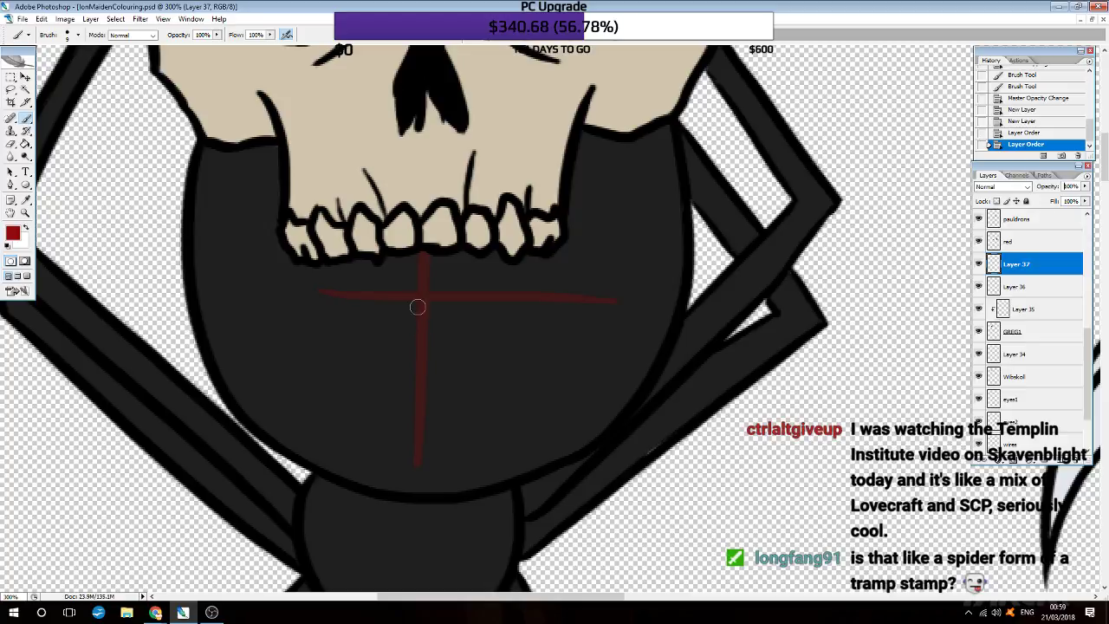
Step: Draw a red hexagon outline below the cross centre and paste a copy of it
mouse_move(396, 321)
left_mouse_down()
mouse_move(421, 305)
mouse_move(446, 320)
mouse_move(400, 357)
left_mouse_up()
left_click_drag(446, 319, 445, 354)
key("ctrl+z")
key("ctrl+z")
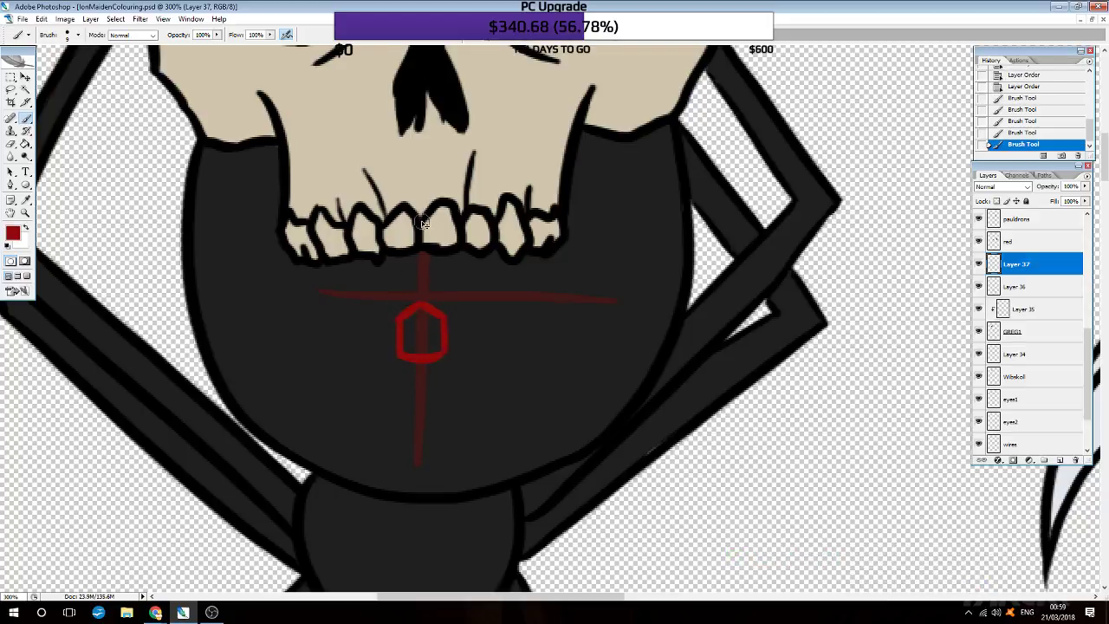
key("ctrl+a")
key("ctrl+c")
key("ctrl+v")
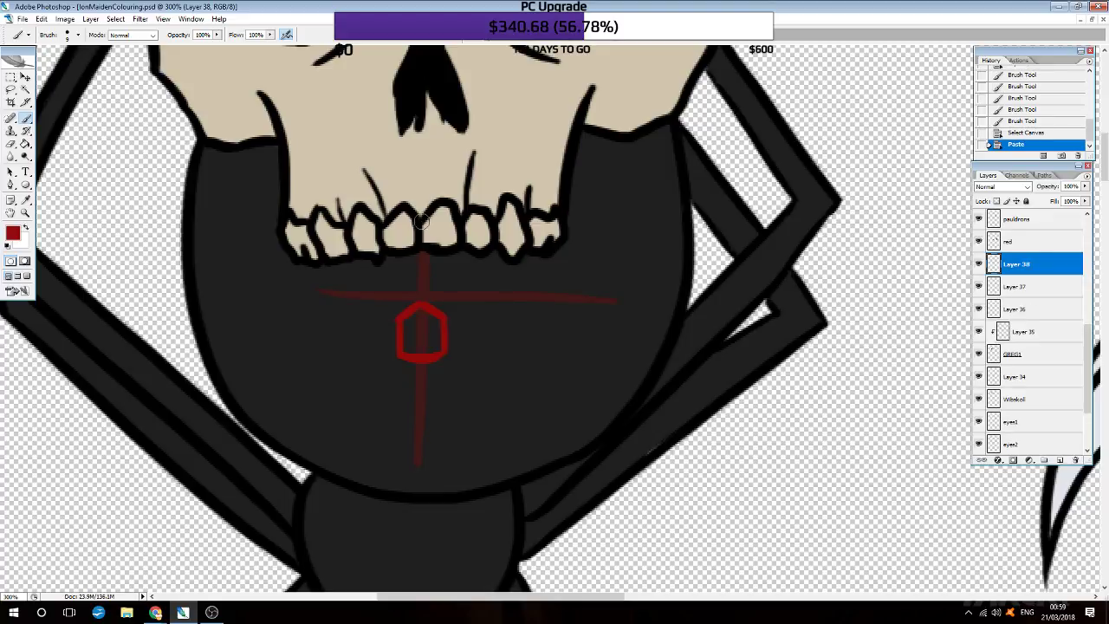
key("ctrl+alt+0")
key("v")
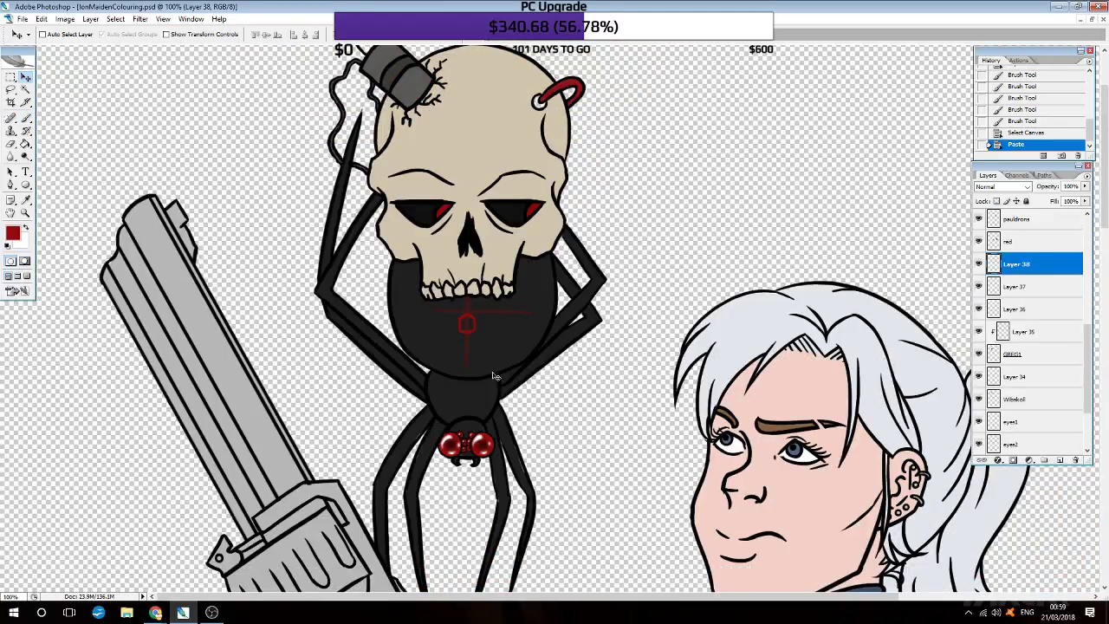
key("Up")
key("ctrl+minus")
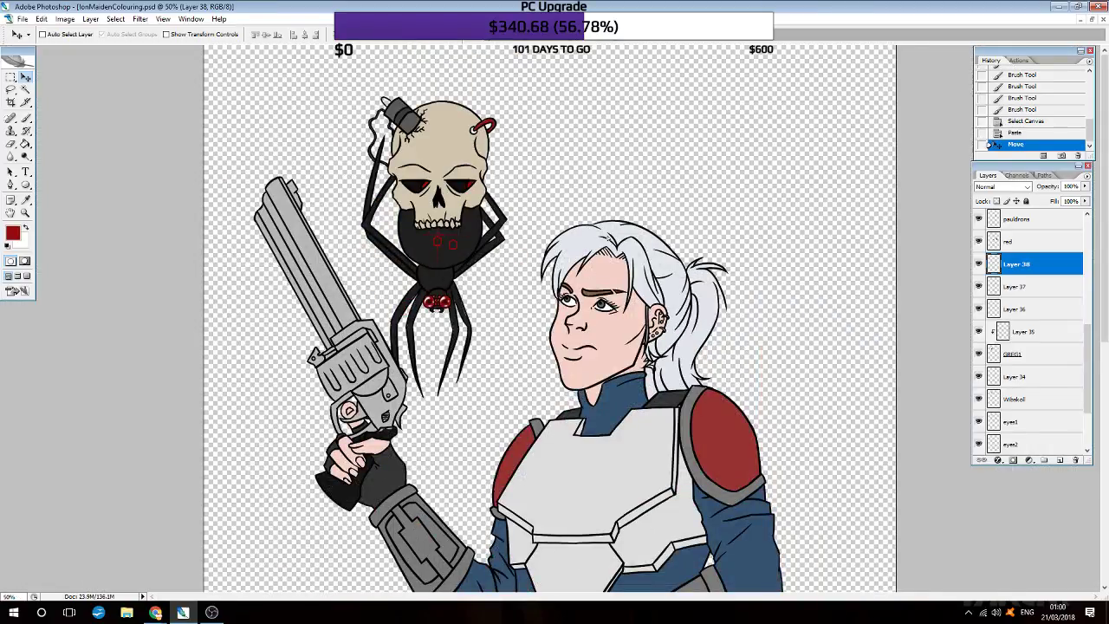
key("ctrl+plus")
key("ctrl+plus")
key("ctrl+plus")
scroll(477, 309, "left", 3)
scroll(476, 309, "left", 3)
scroll(476, 308, "left", 3)
scroll(477, 308, "up", 4)
Step: Flip the copied hexagon upside down and place it above the first
key("ctrl+plus")
key("ctrl+plus")
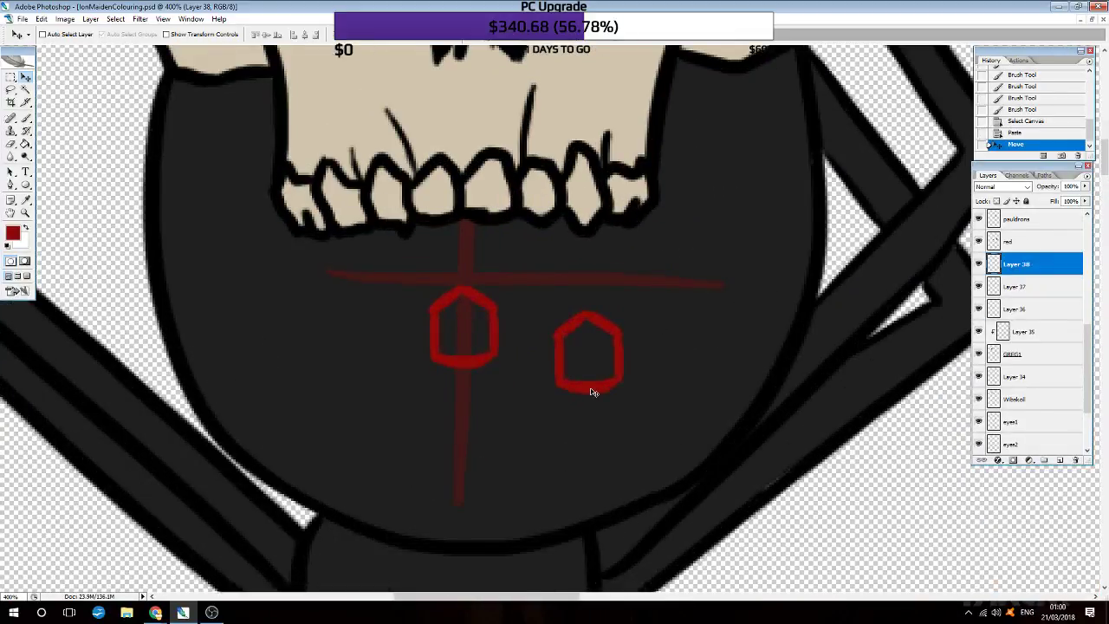
key("ctrl+t")
left_click_drag(631, 408, 549, 286)
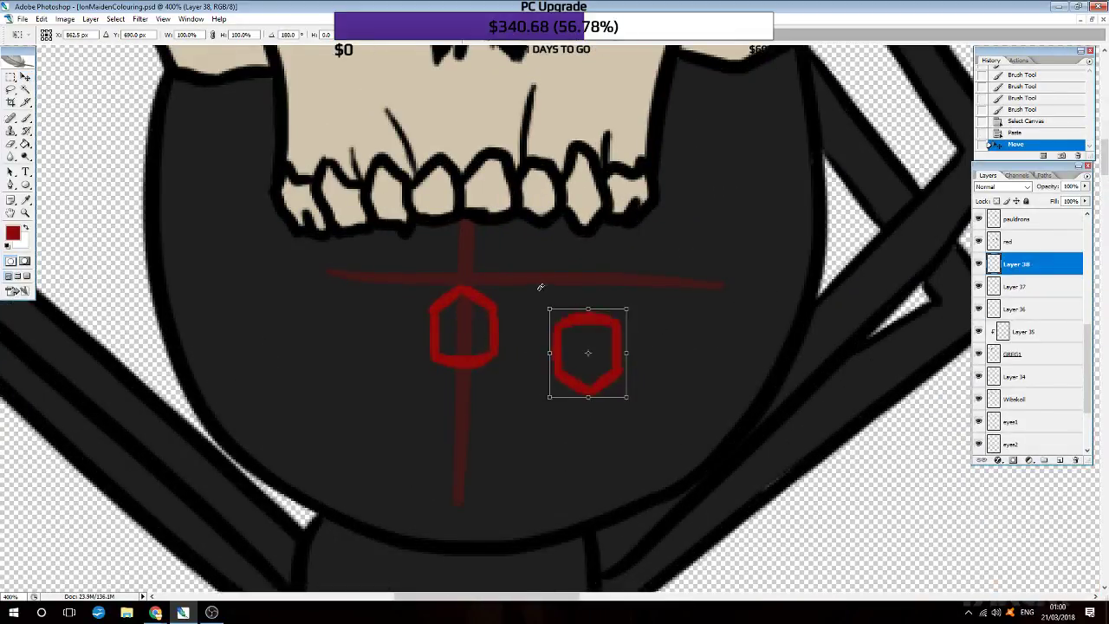
left_click_drag(584, 329, 456, 212)
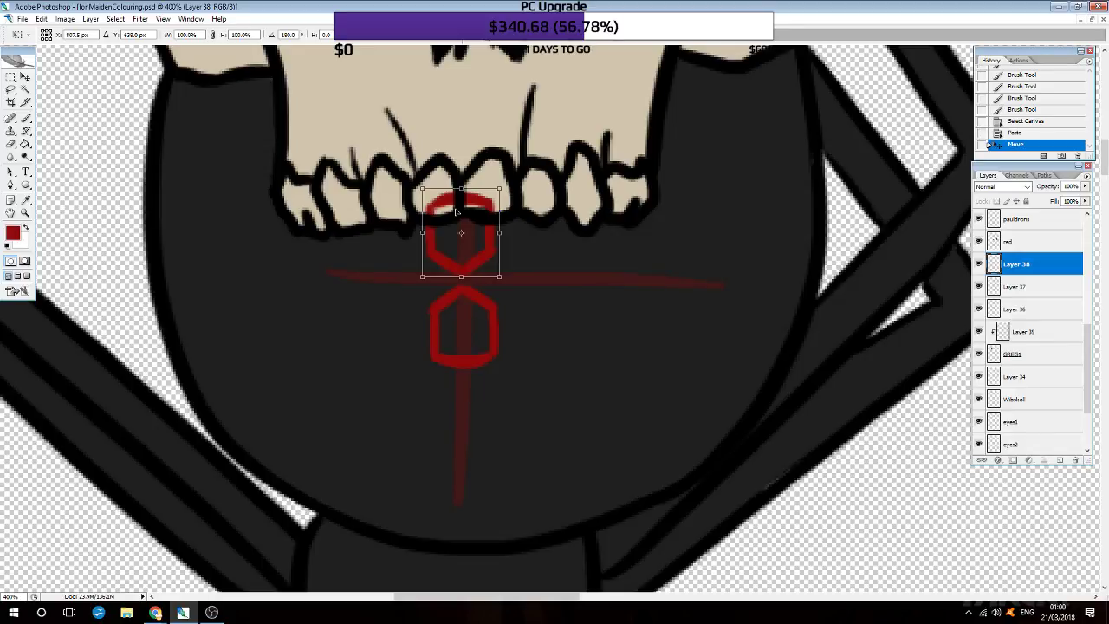
key("Return")
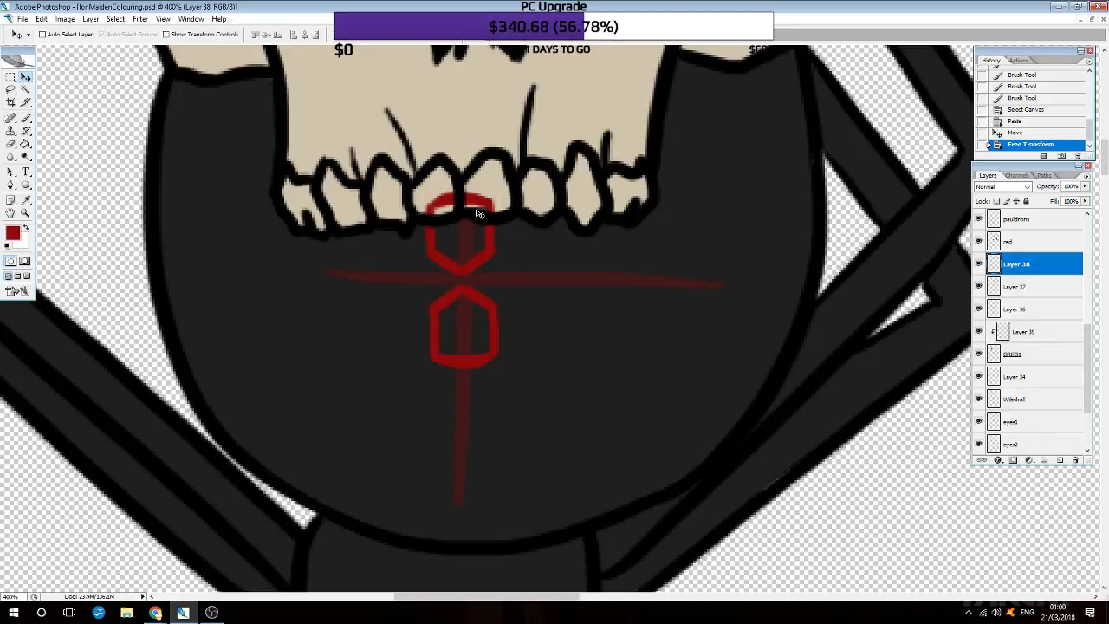
Step: Paste another hexagon copy, rotate it and place it left of the cross centre
key("ctrl+v")
key("ctrl+b")
key("Escape")
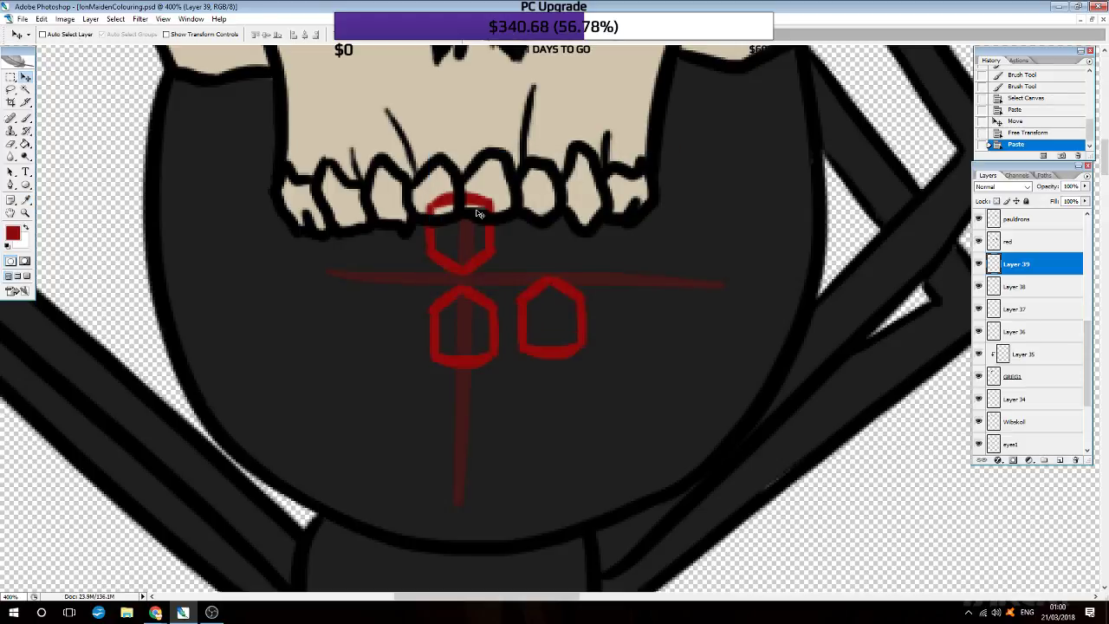
key("ctrl+v")
key("ctrl+t")
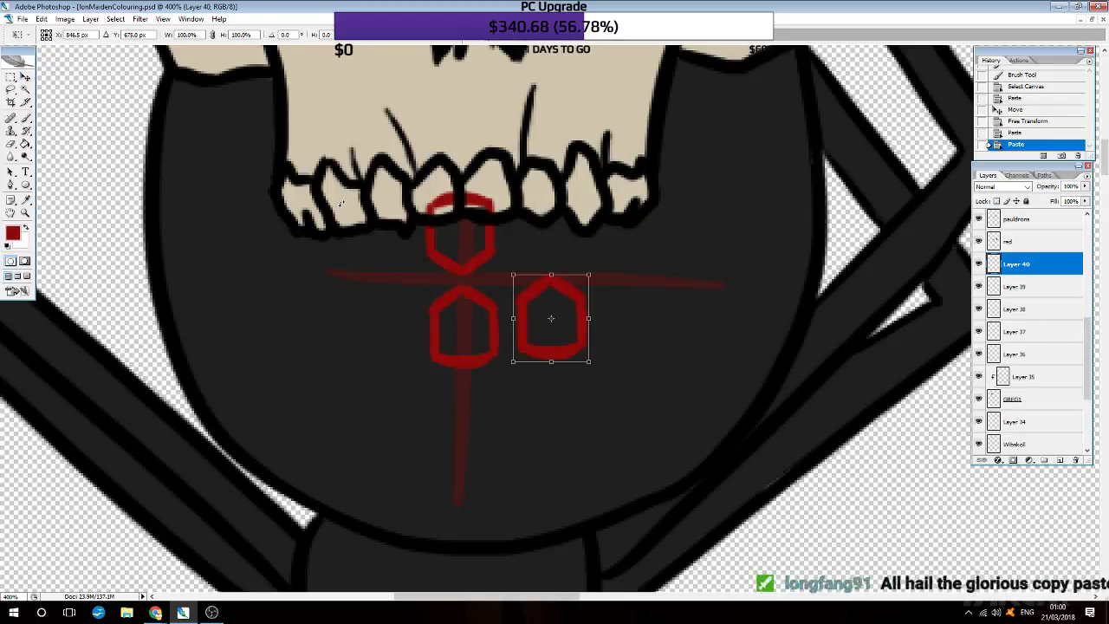
left_click_drag(595, 390, 626, 279)
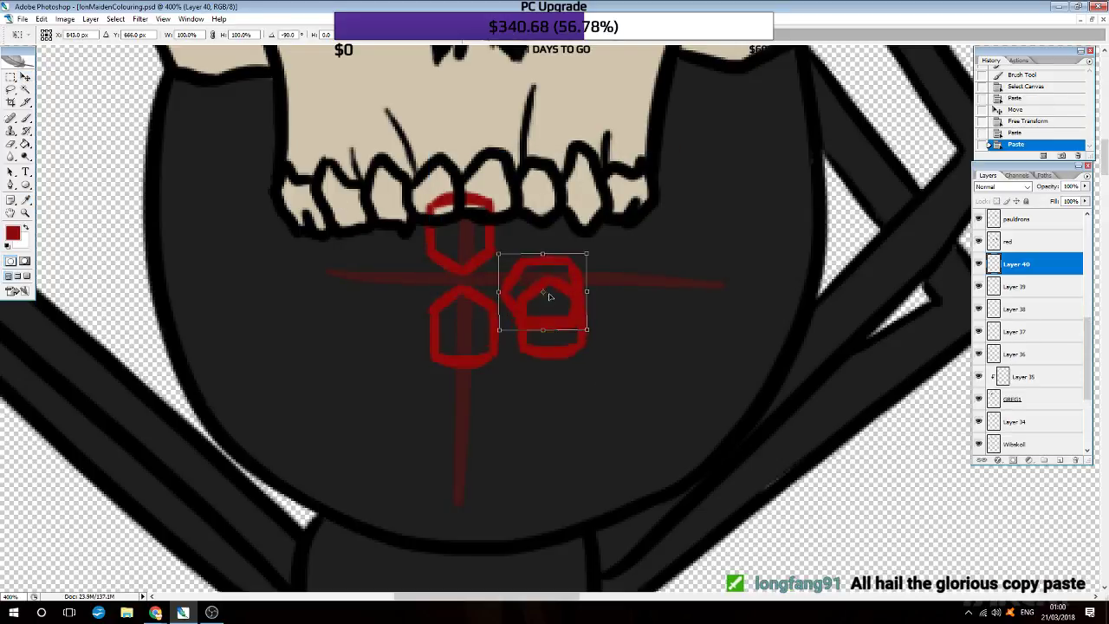
left_click_drag(546, 303, 332, 265)
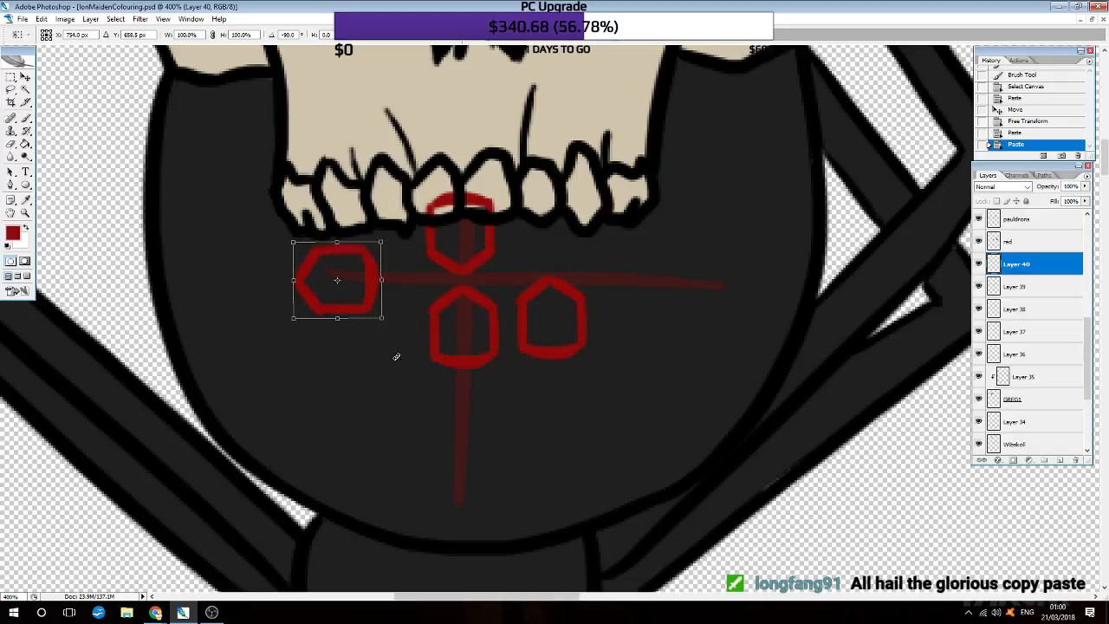
left_click_drag(396, 350, 240, 215)
left_click_drag(316, 270, 369, 269)
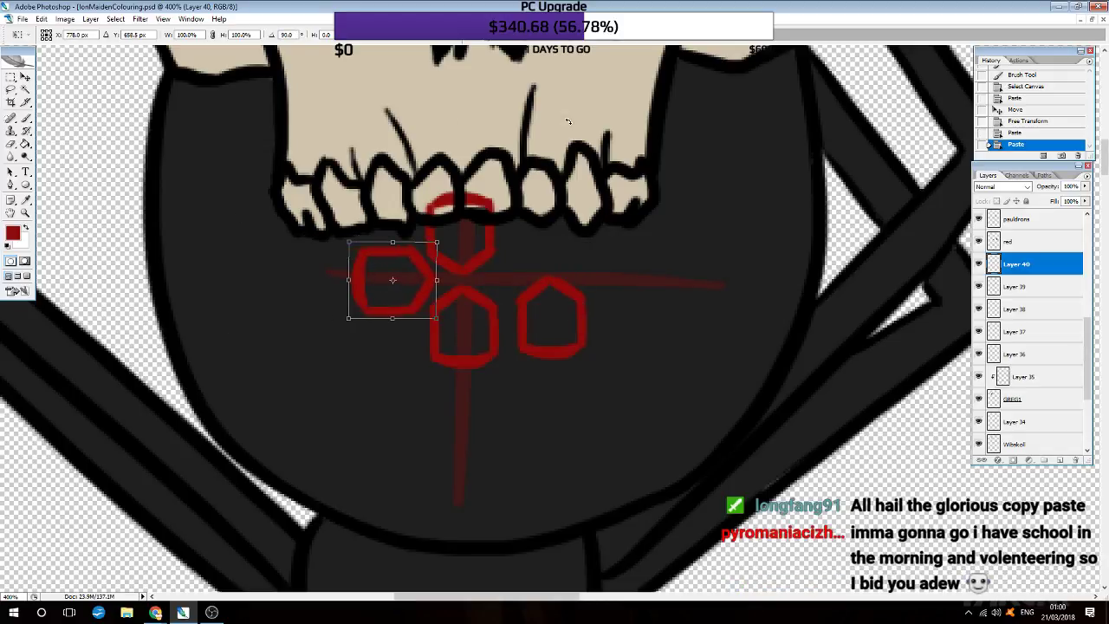
key("Return")
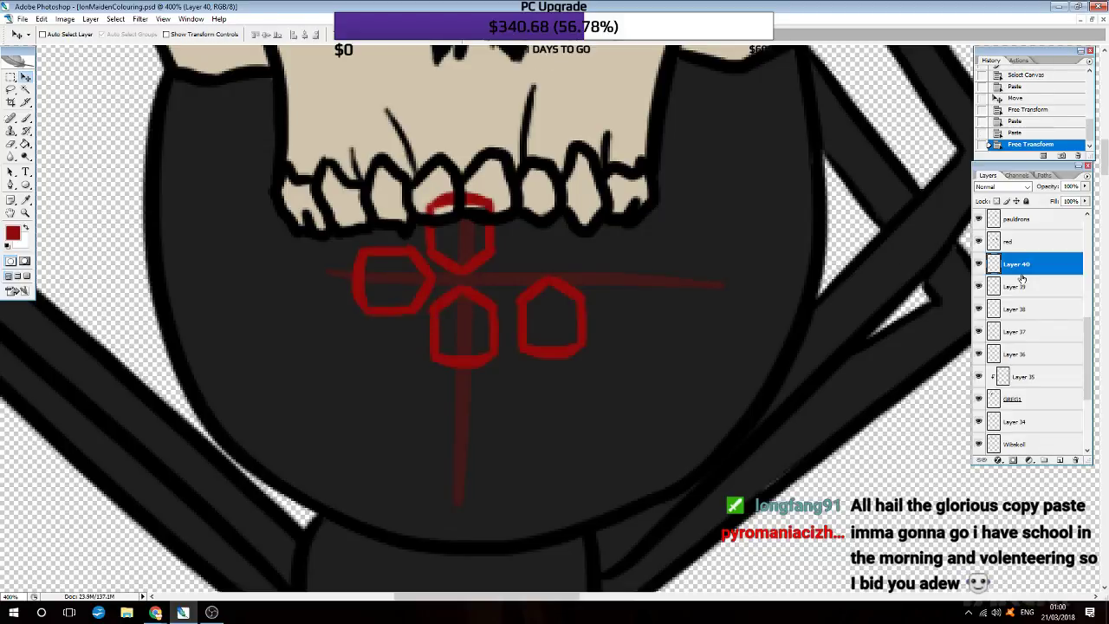
Step: Rotate the right hexagon a quarter turn and place it right of centre
left_click(1023, 284)
key("ctrl+shift+t")
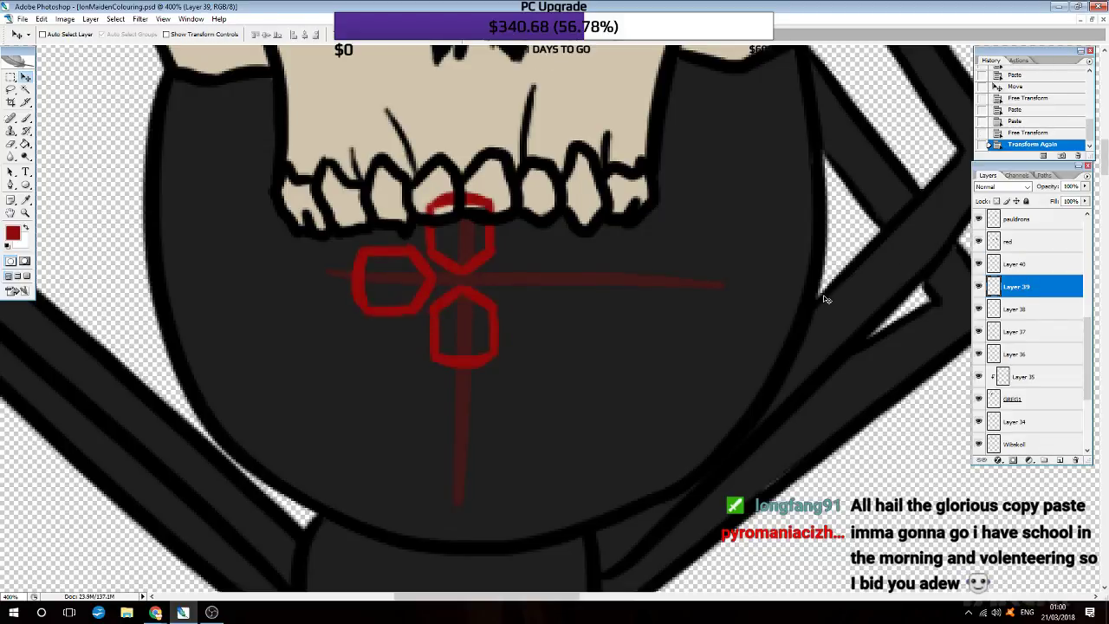
key("ctrl+z")
key("ctrl+t")
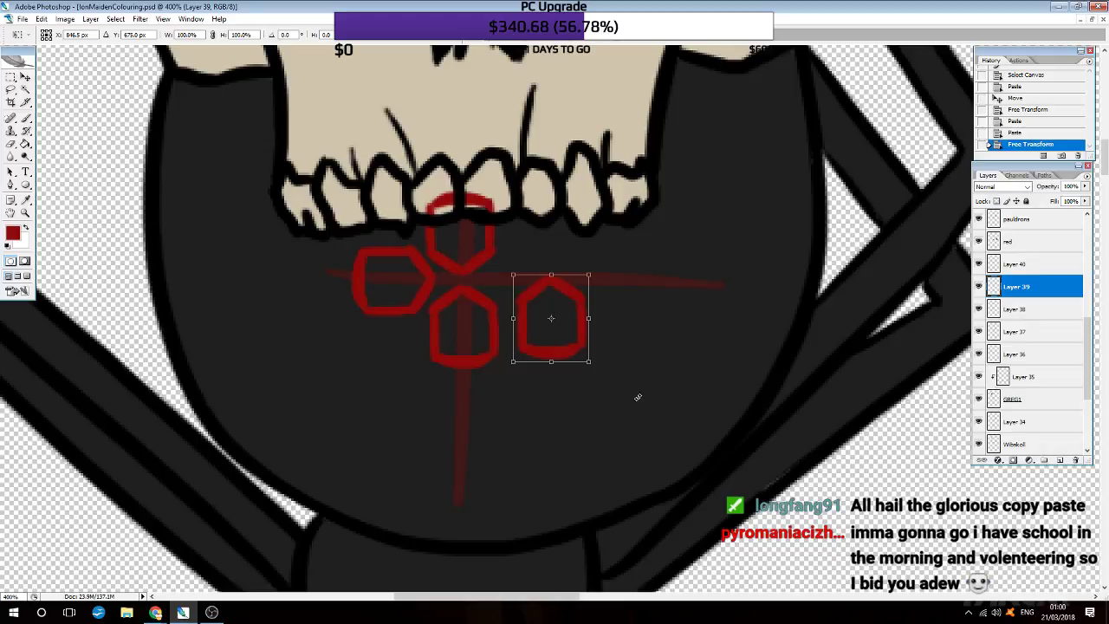
left_click_drag(638, 397, 650, 227)
left_click_drag(526, 328, 511, 288)
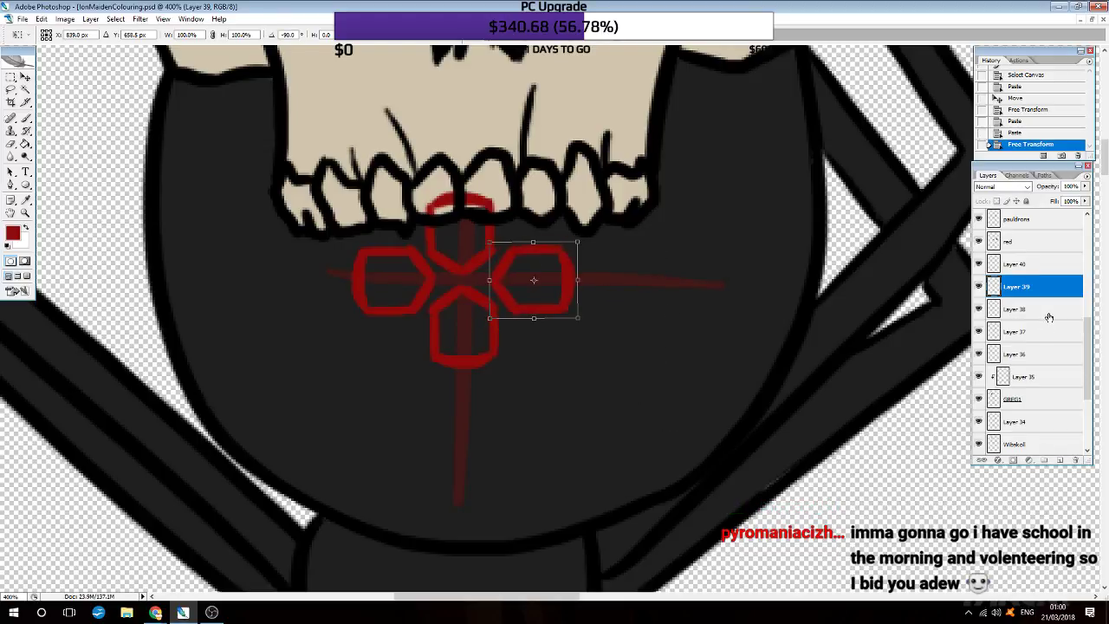
key("Return")
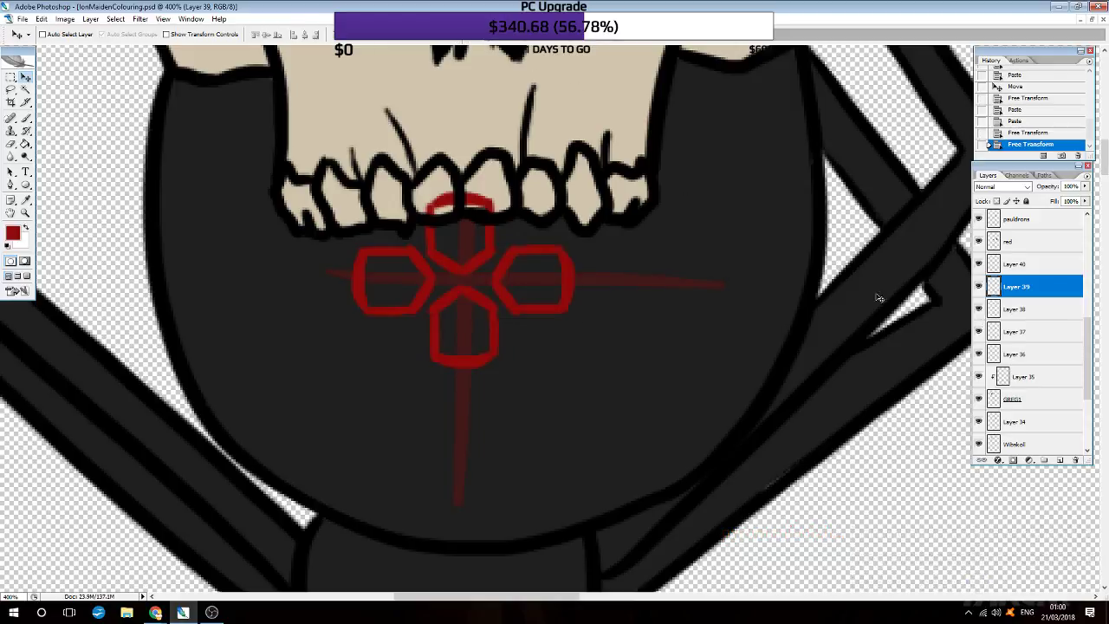
Step: Nudge the top, bottom, right and left hexagons into alignment with arrow keys
left_click(1023, 310)
key("Up")
key("Up")
key("Up")
key("Up")
key("Up")
left_click(1025, 356)
left_click(1021, 337)
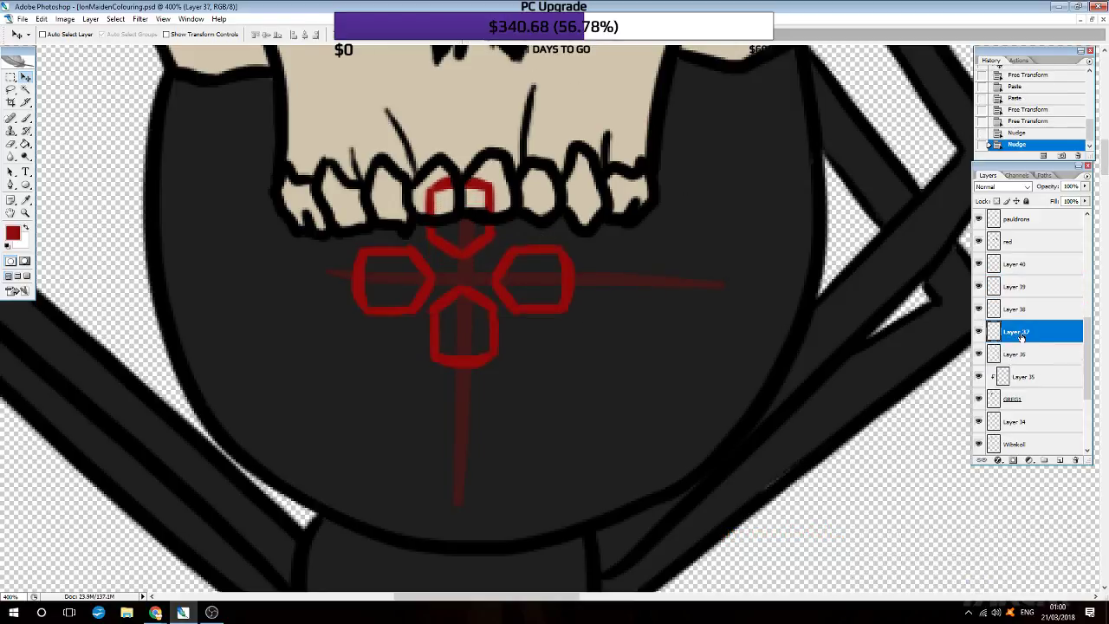
key("Down")
key("Down")
key("Down")
key("Down")
left_click(1035, 309)
key("Left")
left_click(1035, 287)
key("Left")
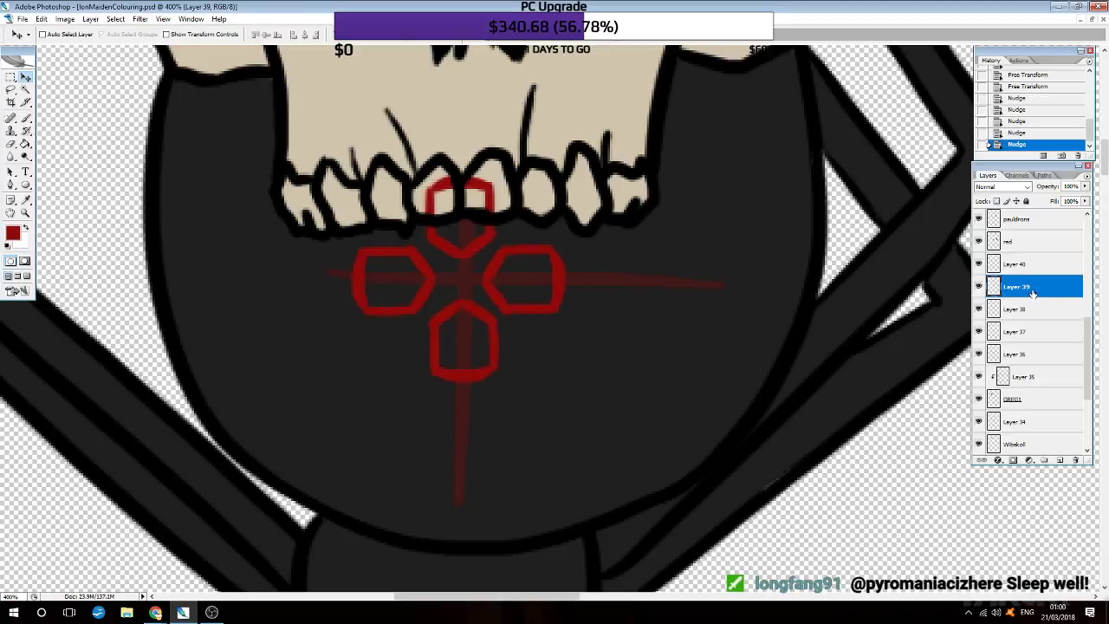
left_click(1024, 267)
key("Right")
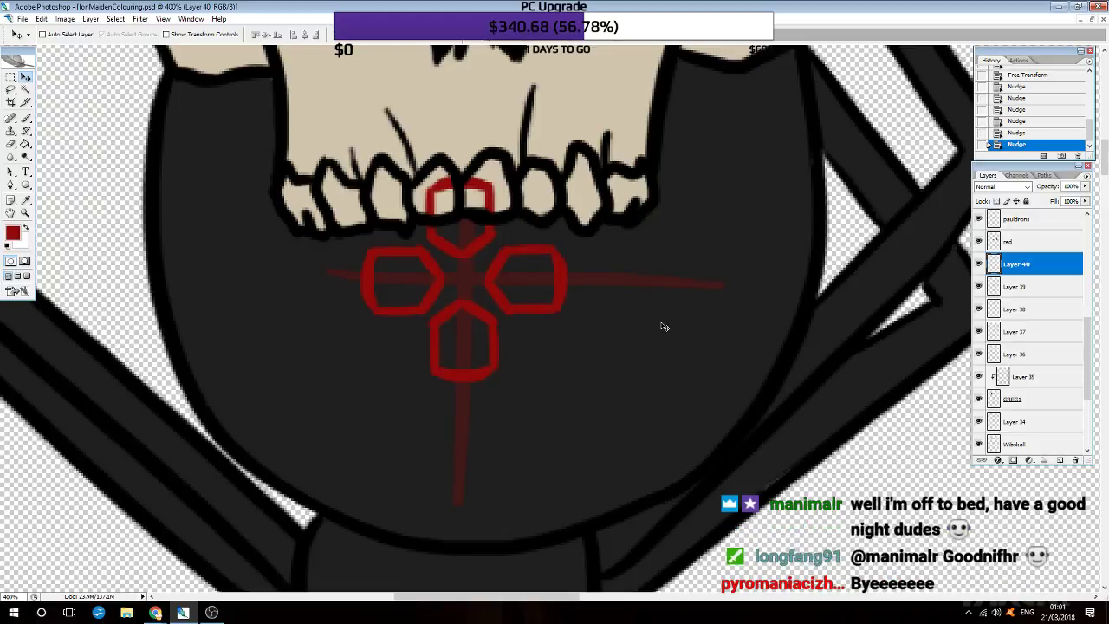
Step: Merge hexagon Layers 37–40 into one and delete guide-cross Layer 35
left_click(1028, 336, "shift")
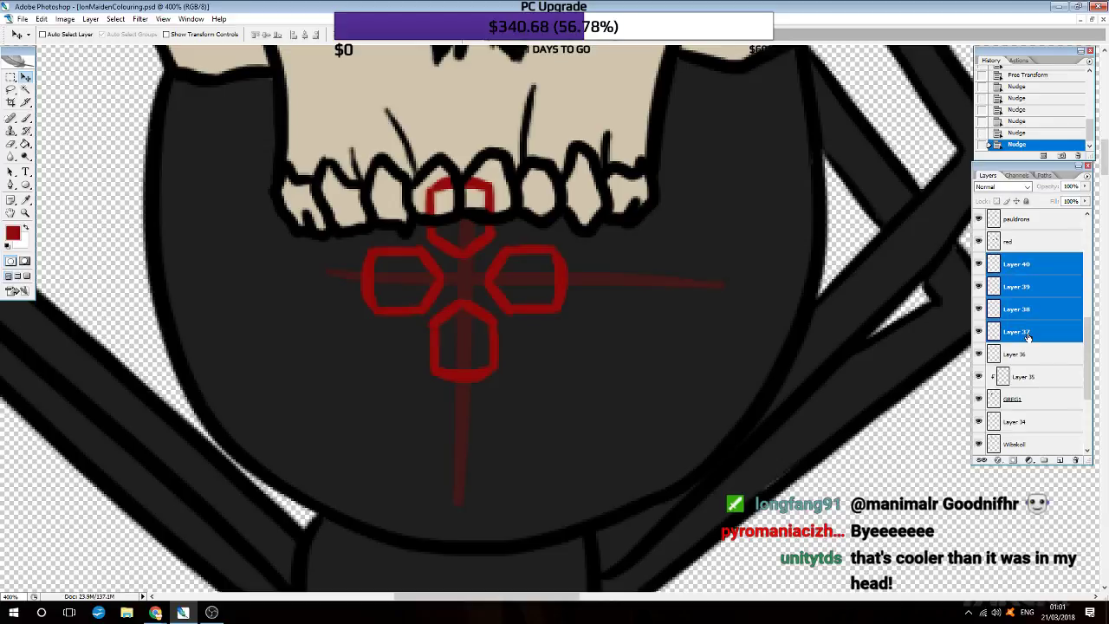
key("ctrl+e")
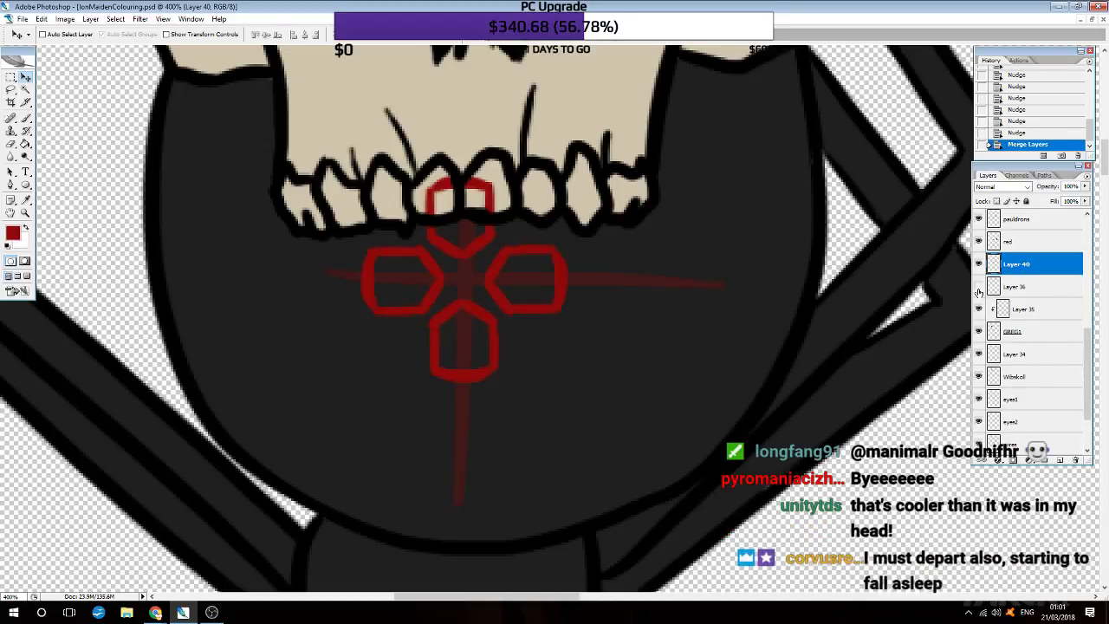
left_click_drag(1030, 313, 1075, 459)
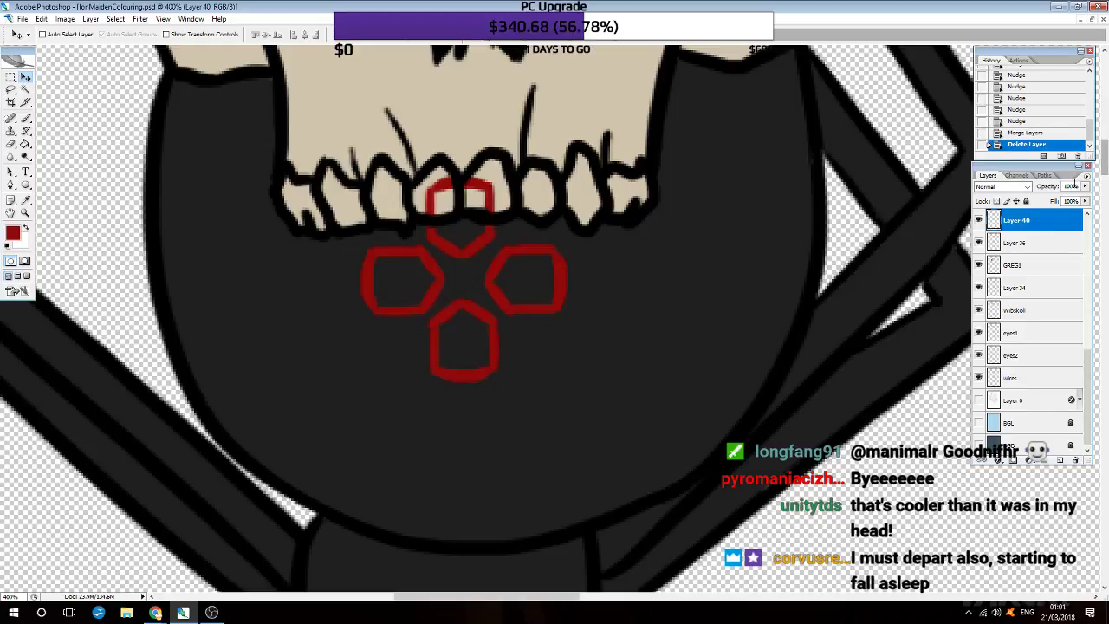
scroll(993, 332, "up", 3)
Step: Move the red emblem up just beneath the skull's teeth
left_click(980, 333)
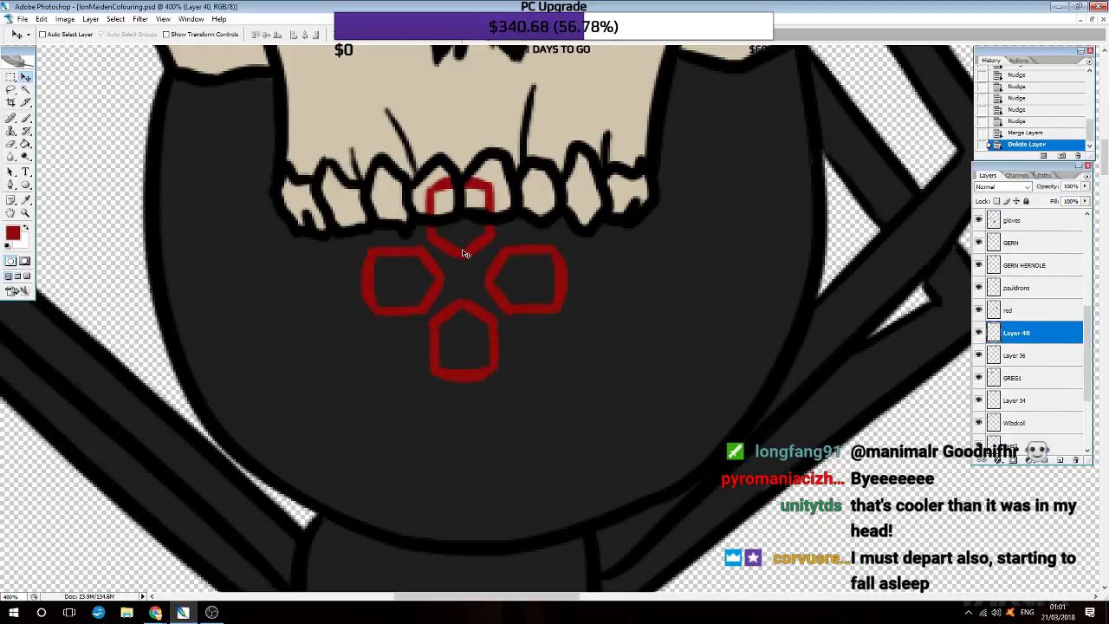
mouse_move(466, 251)
left_mouse_down()
mouse_move(471, 206)
mouse_move(473, 250)
left_mouse_up()
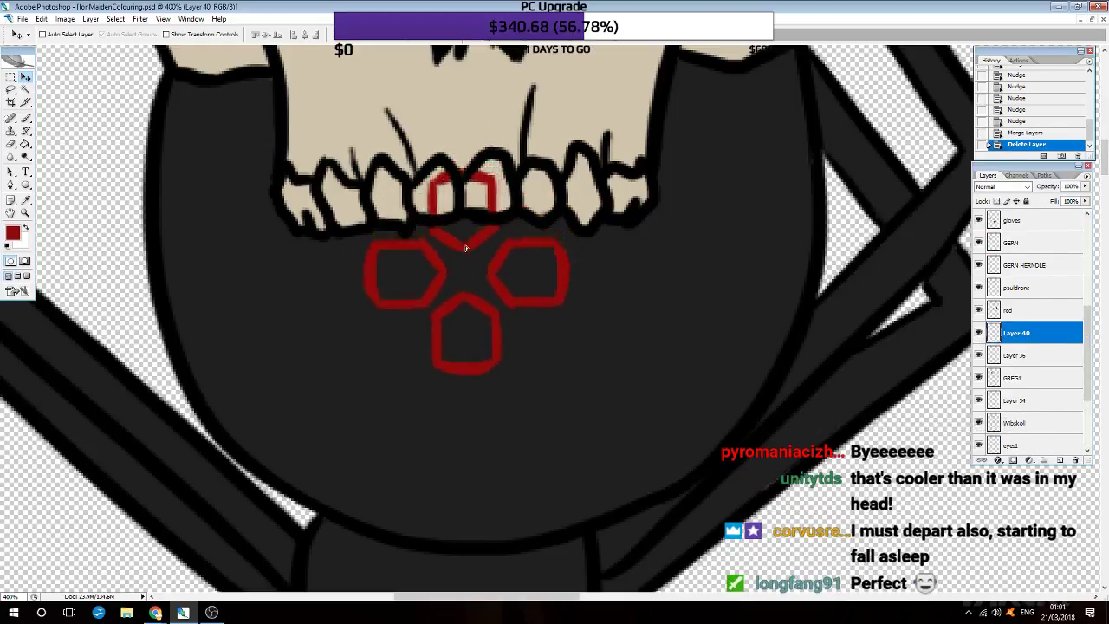
scroll(472, 251, "down", 2)
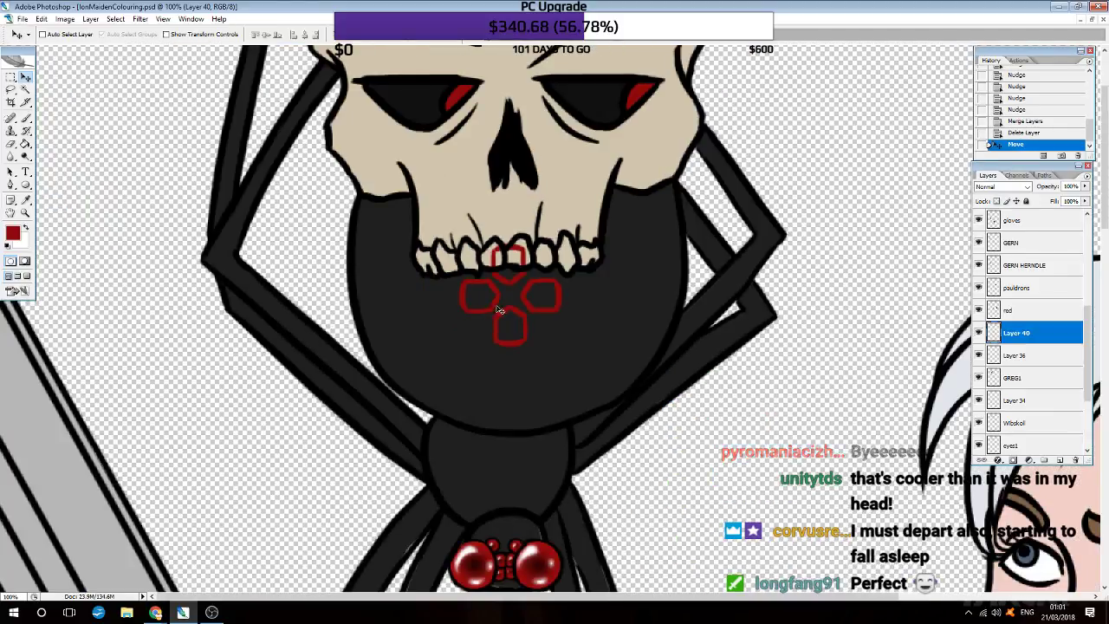
scroll(474, 321, "down", 1)
left_click_drag(474, 321, 476, 305)
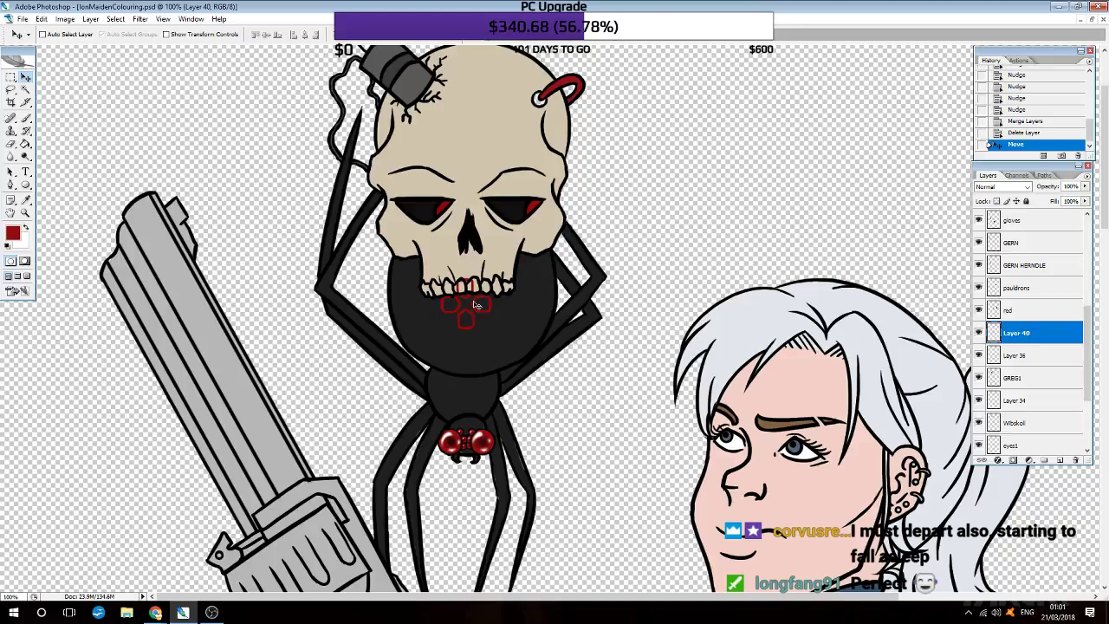
key("Right")
key("Right")
key("Right")
key("Down")
key("Down")
key("Down")
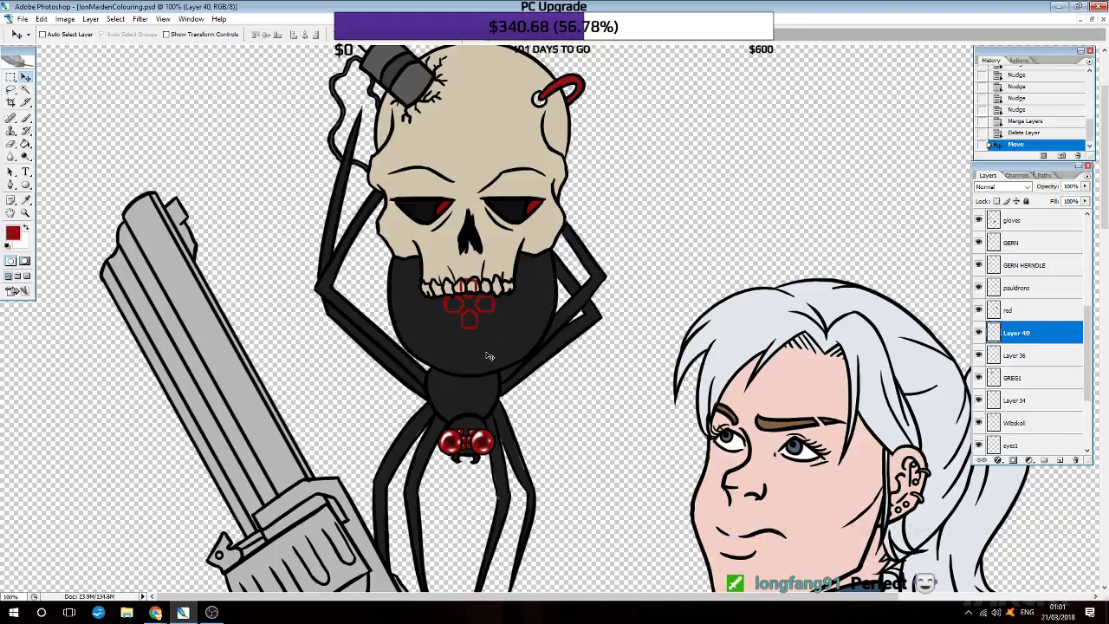
scroll(489, 356, "down", 3)
scroll(490, 356, "up", 2)
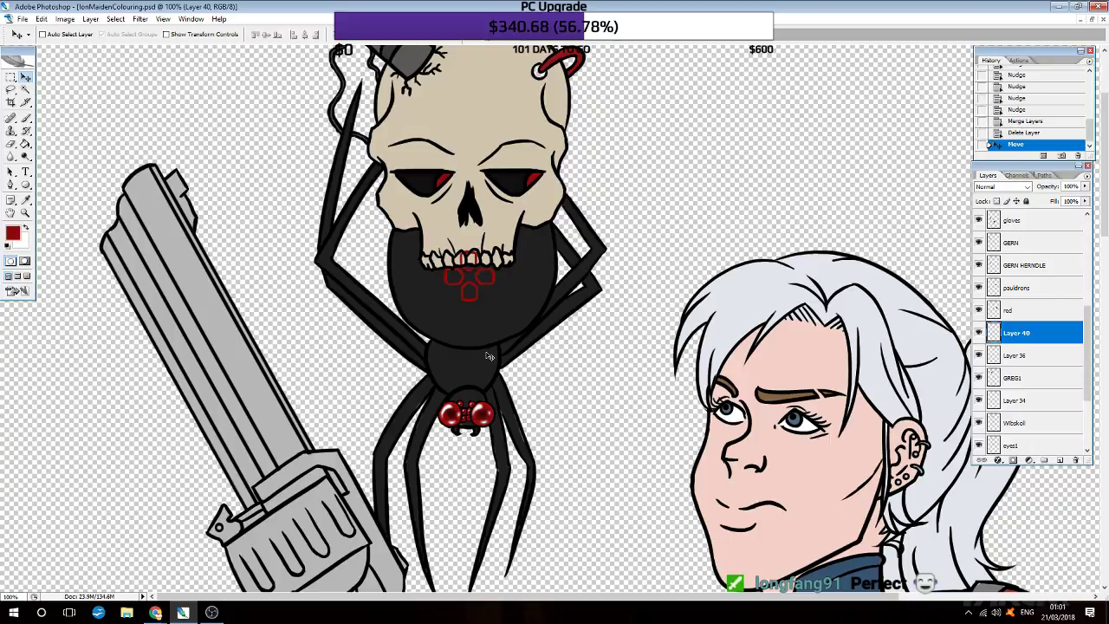
key("ctrl+plus")
key("ctrl+plus")
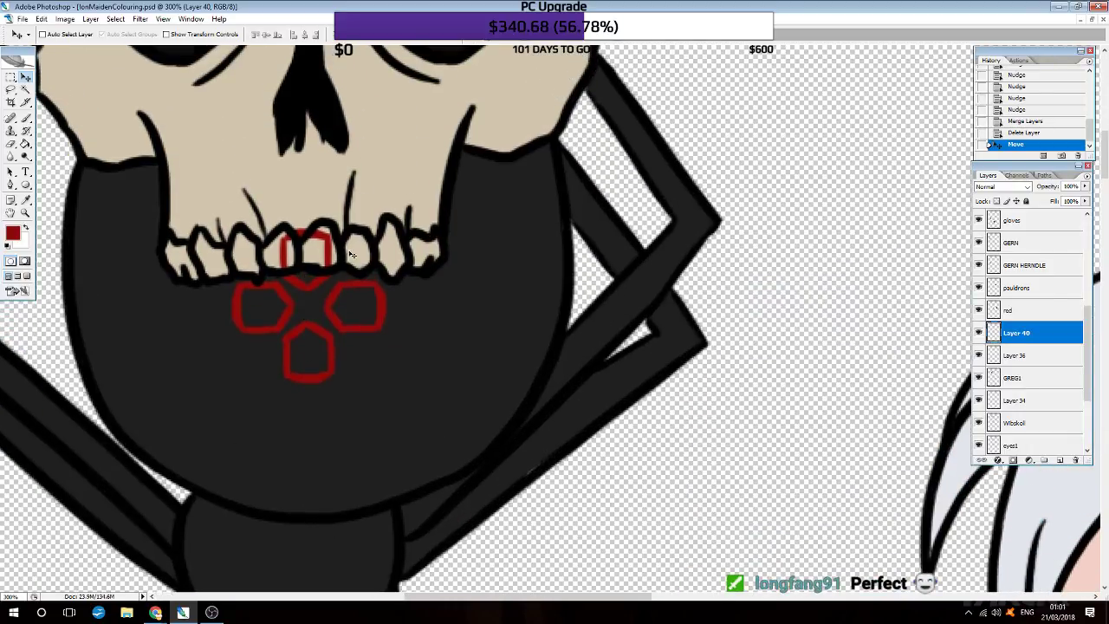
Step: Erase the red outline across the front teeth, then zoom out to check the creature
left_click(10, 144)
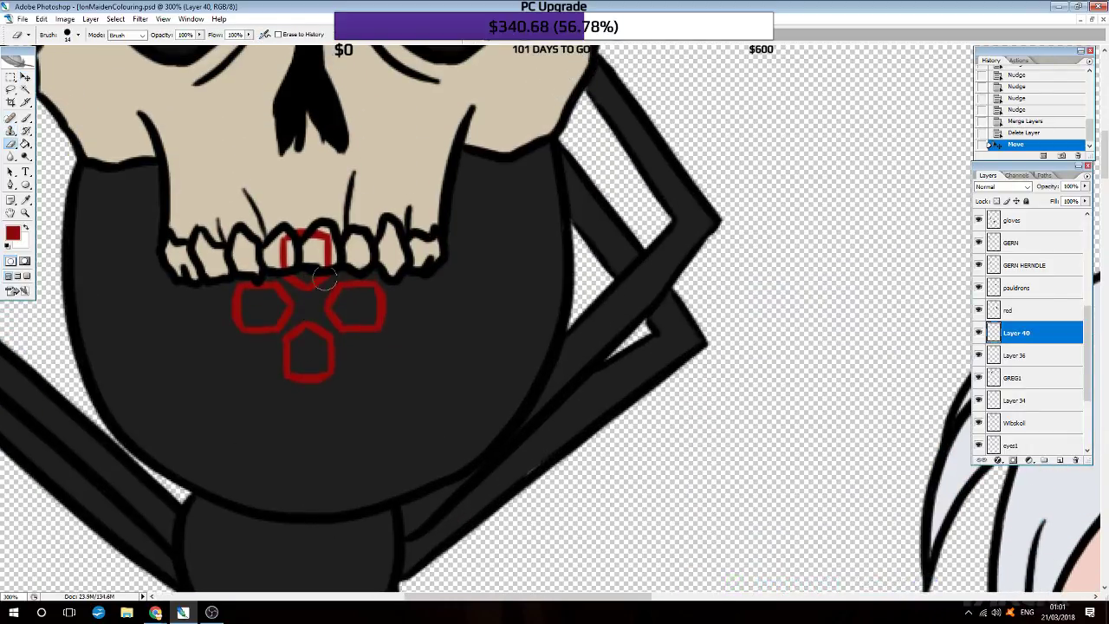
mouse_move(323, 274)
left_mouse_down()
mouse_move(277, 253)
mouse_move(333, 234)
mouse_move(321, 252)
mouse_move(329, 246)
left_mouse_up()
key("ctrl+minus")
key("ctrl+minus")
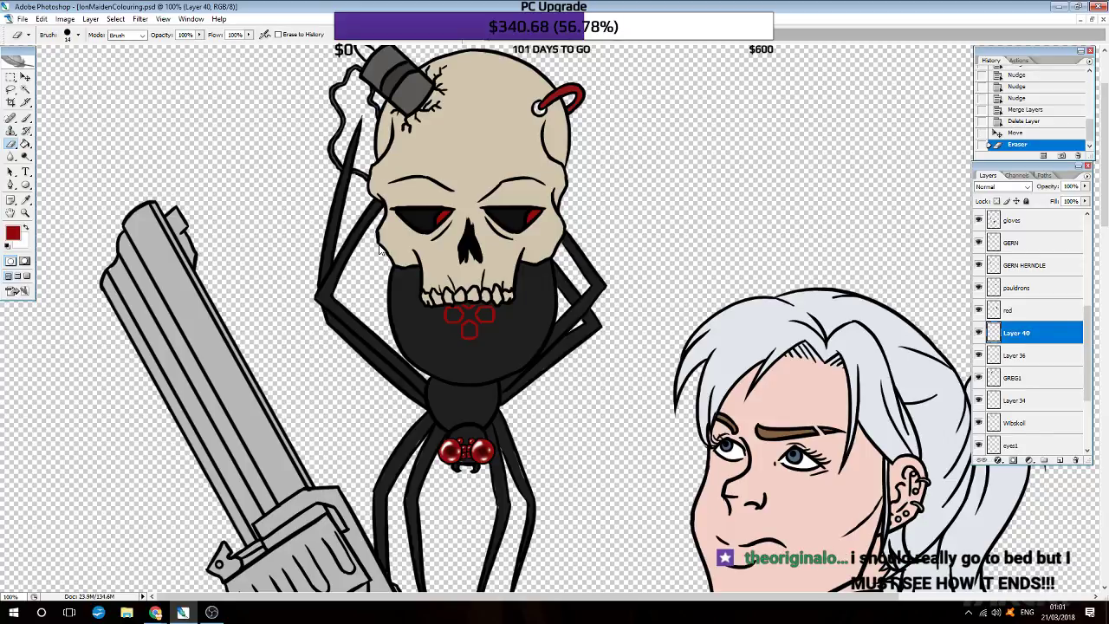
key("ctrl+minus")
scroll(450, 260, "down", 3)
scroll(486, 264, "down", 3)
scroll(520, 269, "down", 3)
scroll(527, 274, "down", 3)
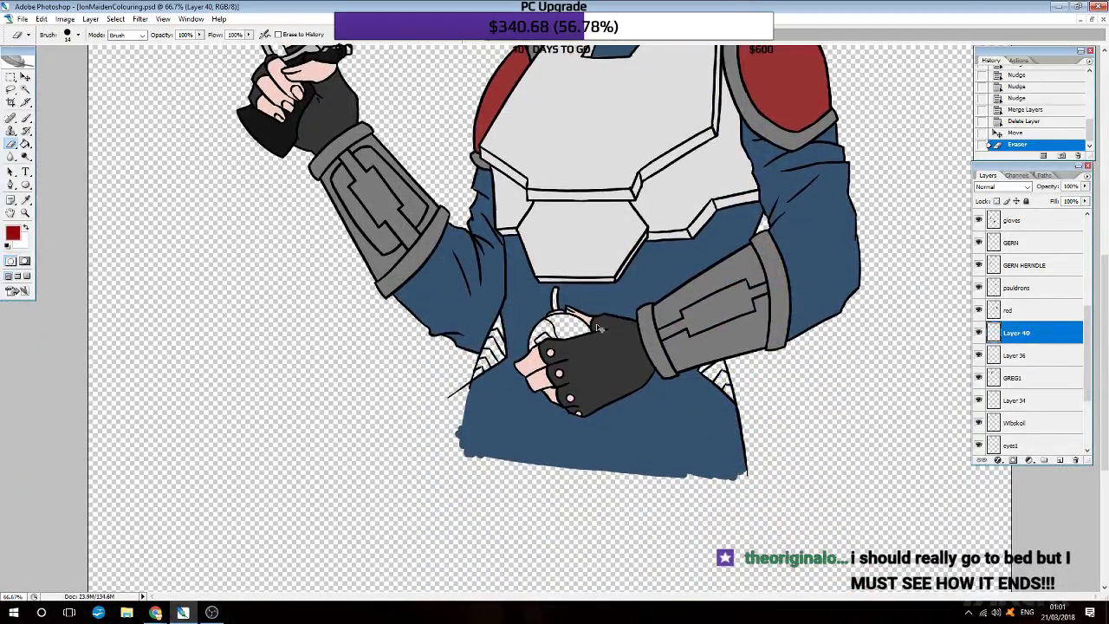
key("ctrl+plus")
scroll(597, 328, "up", 2)
key("ctrl+minus")
scroll(631, 341, "up", 4)
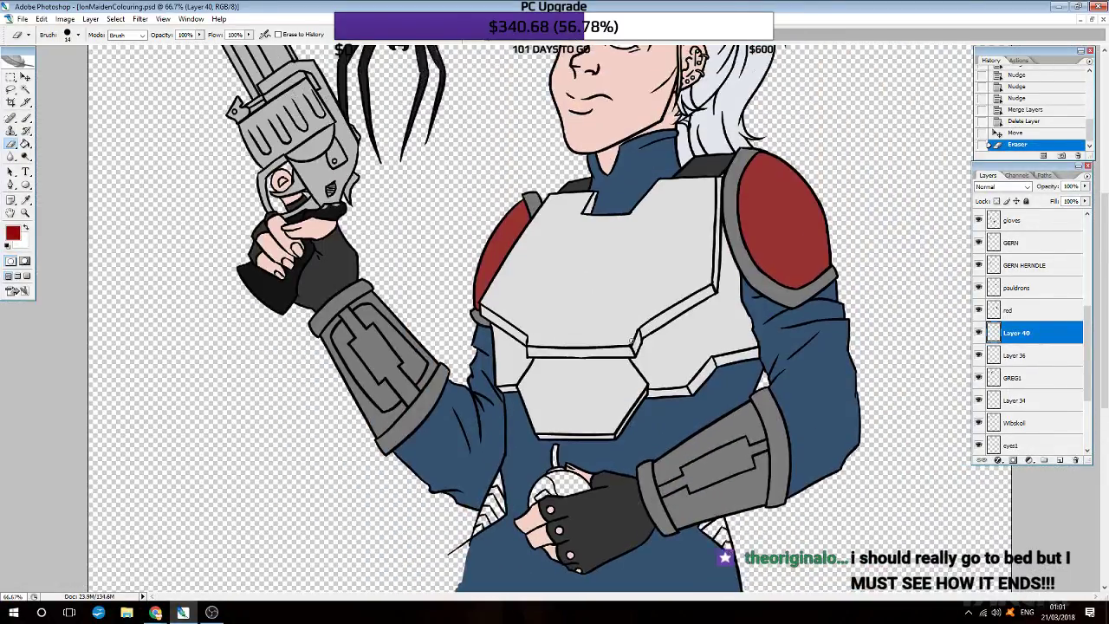
scroll(631, 341, "down", 2)
scroll(631, 341, "up", 3)
scroll(631, 340, "up", 2)
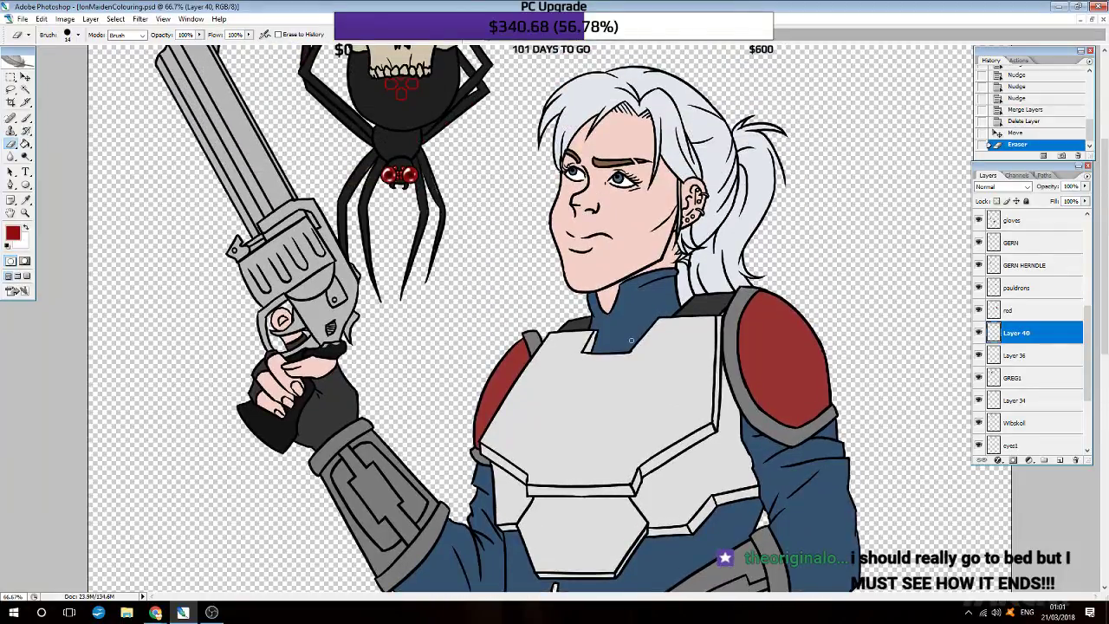
scroll(631, 341, "up", 3)
scroll(631, 341, "up", 3)
key("ctrl+plus")
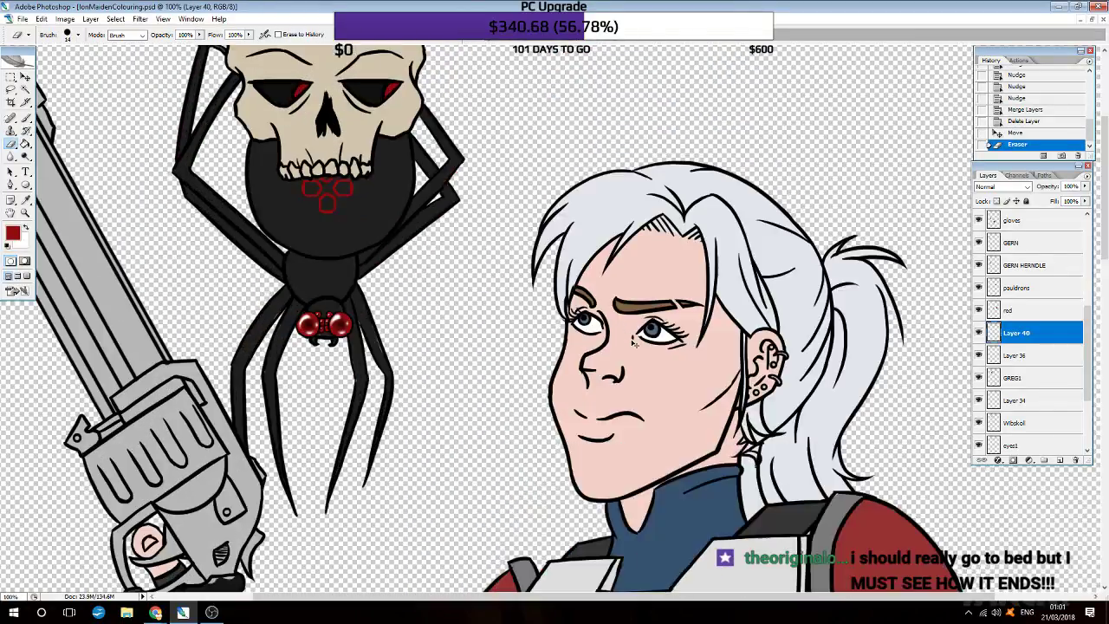
key("ctrl+plus")
scroll(633, 344, "left", 3)
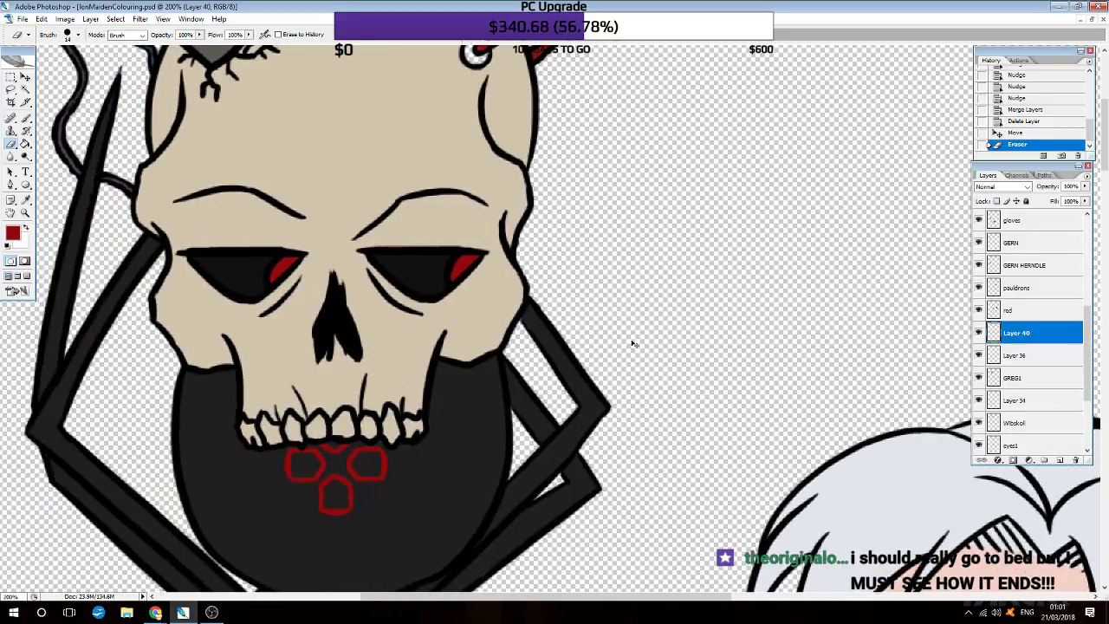
scroll(1062, 355, "down", 3)
Step: Select the wires layer and set a mid-grey foreground colour
left_click(1036, 376)
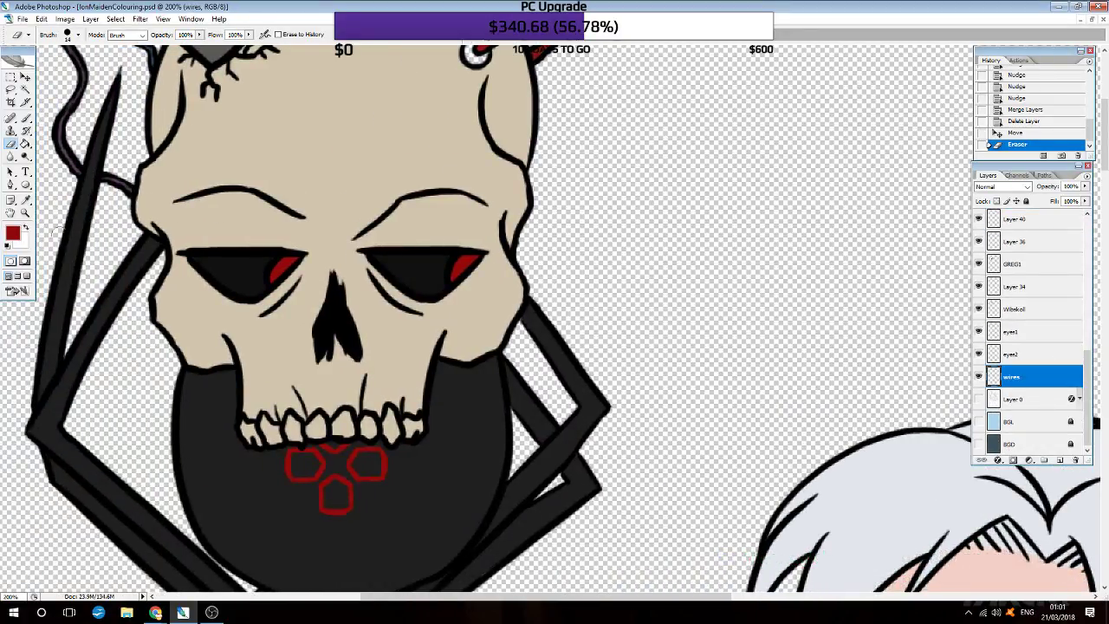
left_click(13, 234)
left_click_drag(173, 434, 69, 448)
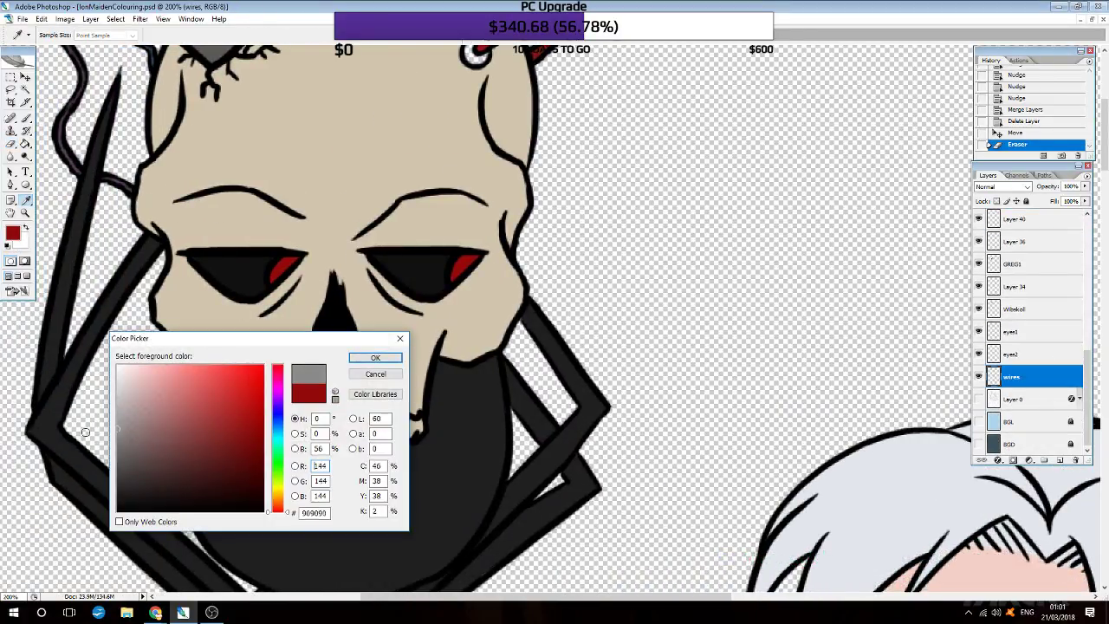
left_click(375, 357)
scroll(576, 147, "up", 3)
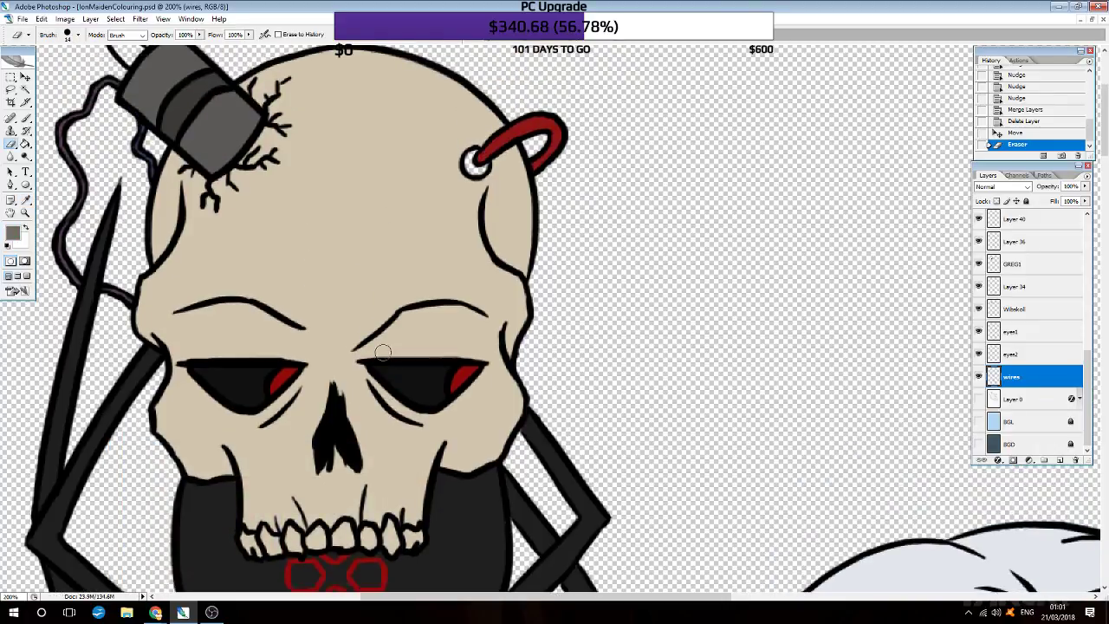
scroll(576, 147, "up", 2)
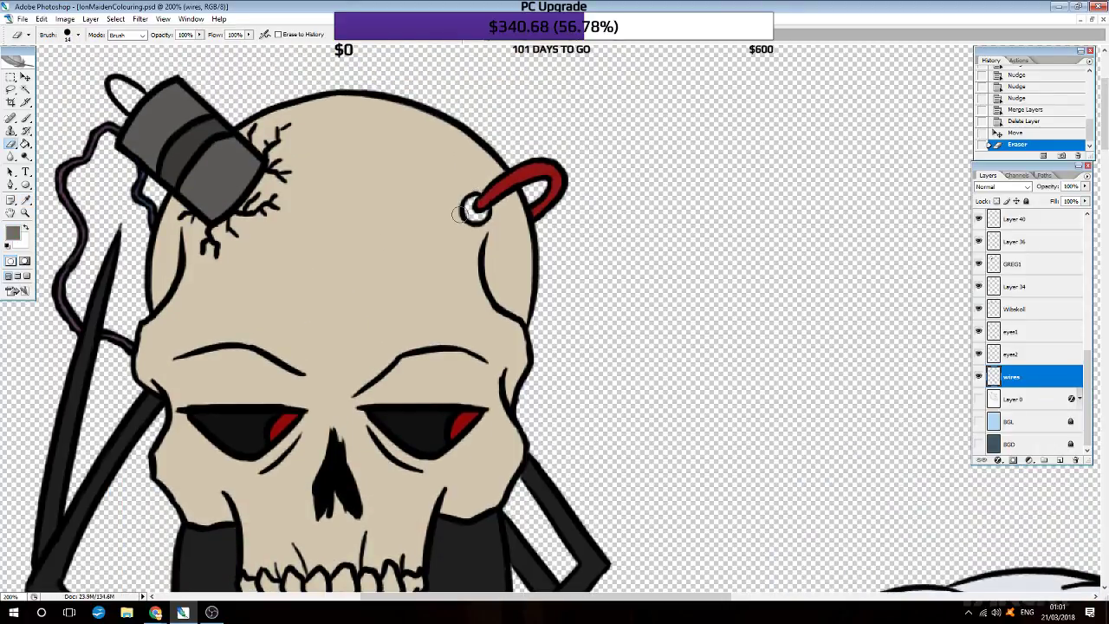
Step: Clean around the ring on the skull's crown and brush it grey
left_click_drag(468, 198, 473, 188)
left_click(26, 119)
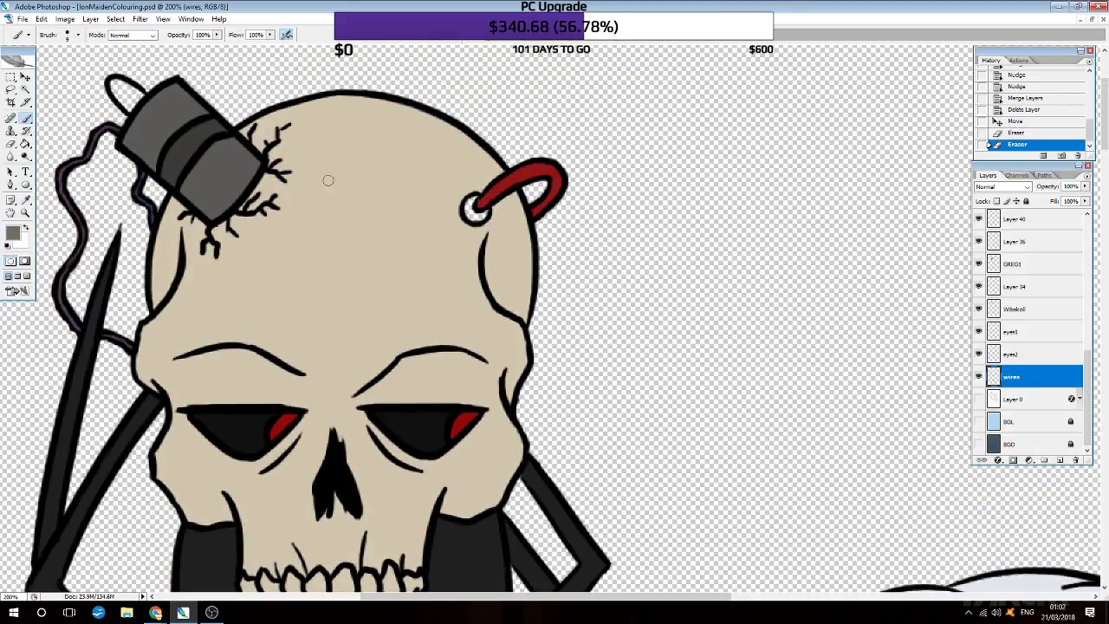
left_click_drag(470, 205, 490, 213)
key("ctrl+minus")
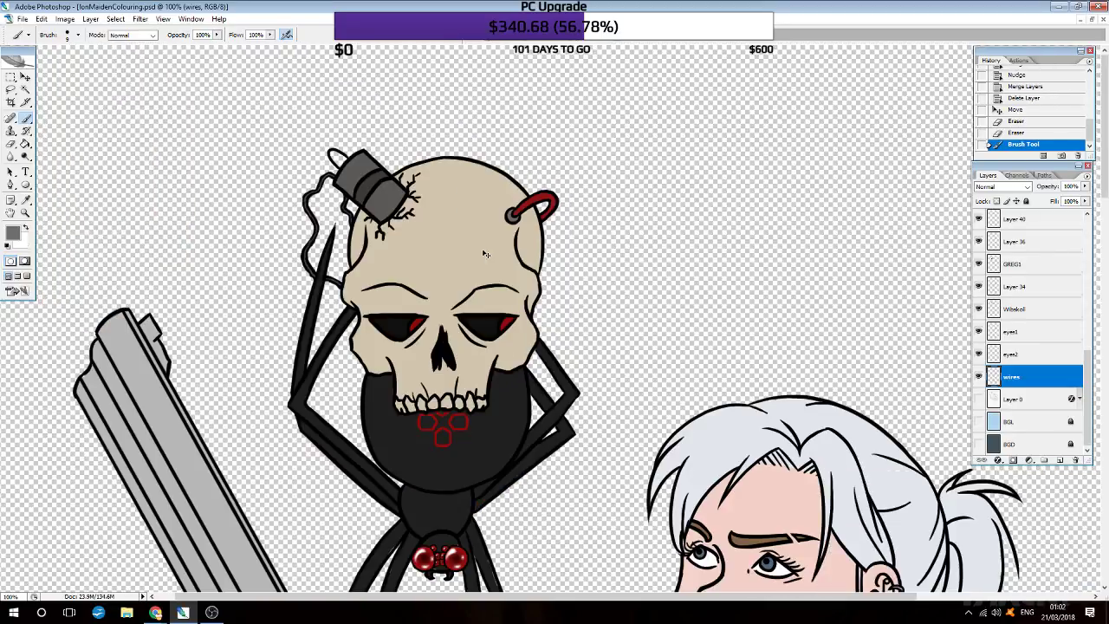
scroll(483, 251, "down", 2)
scroll(482, 251, "down", 2)
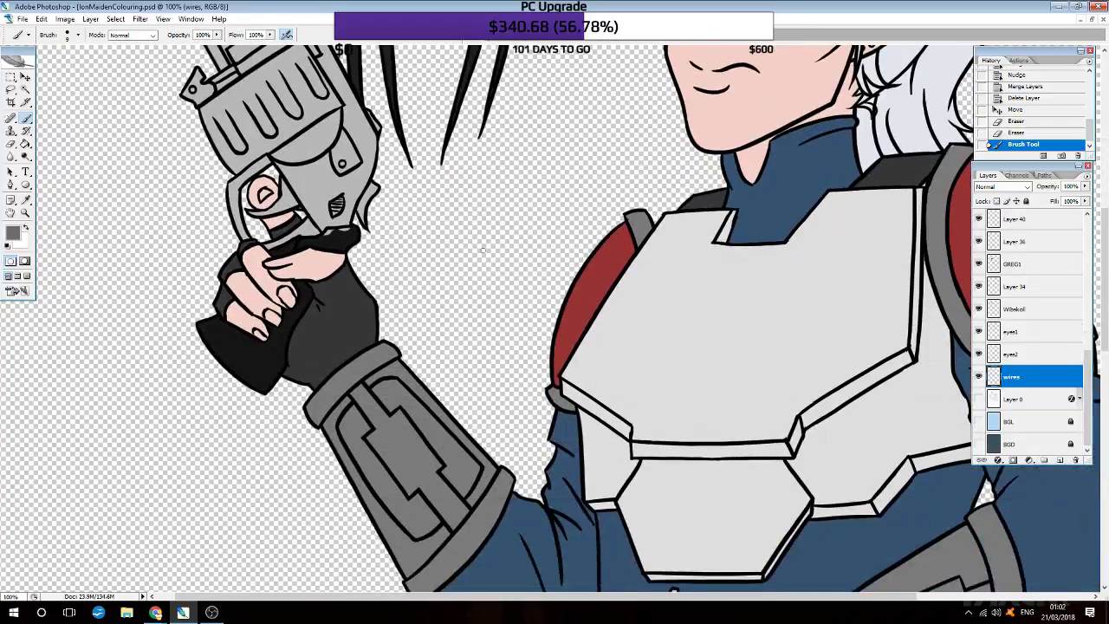
scroll(484, 252, "down", 2)
scroll(486, 254, "down", 2)
scroll(483, 250, "down", 2)
key("ctrl+plus")
key("ctrl+plus")
Step: Pick dark grey and add a layer named 'bomb and sides' below the wires layer
left_click(13, 232)
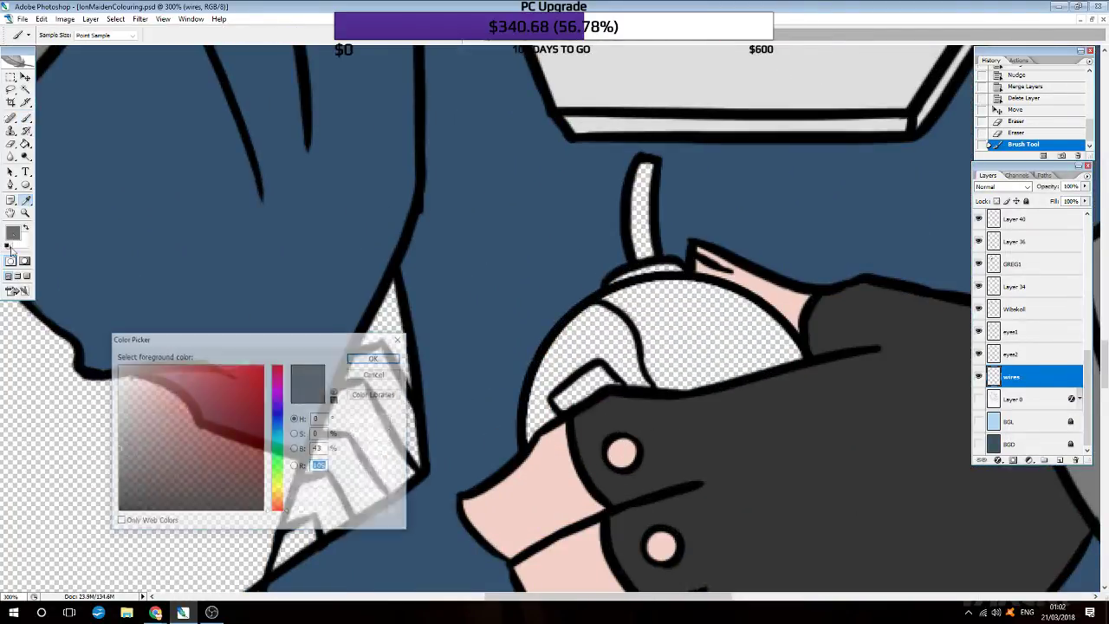
left_click(118, 483)
left_click(365, 362)
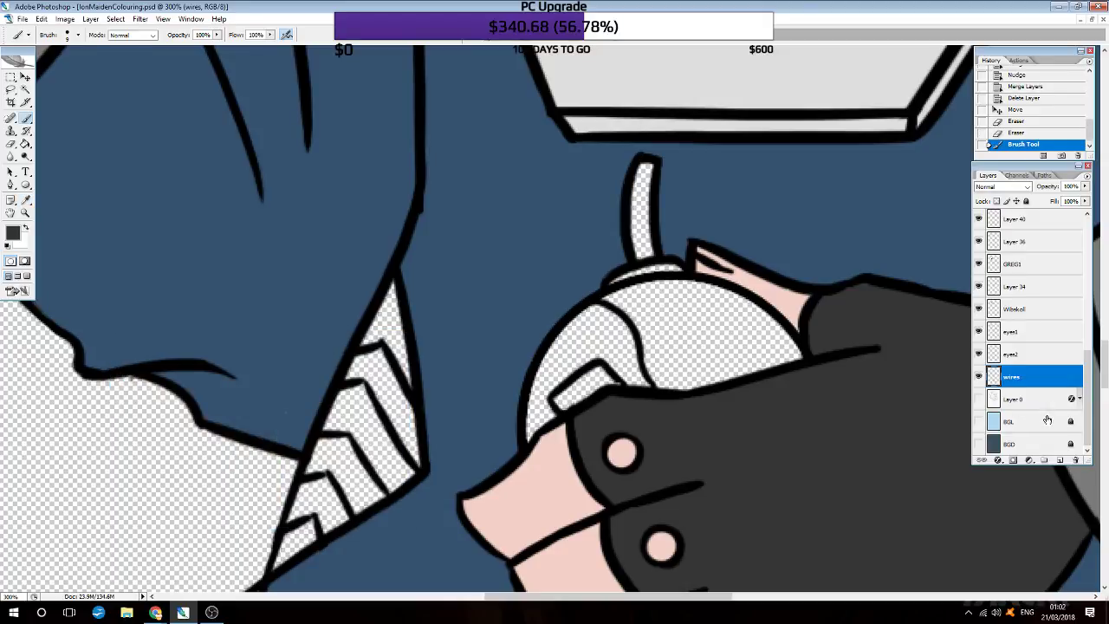
left_click(1059, 460)
left_click_drag(1014, 377, 1019, 403)
double_click(1017, 399)
type("body")
type(" and sides")
key("Return")
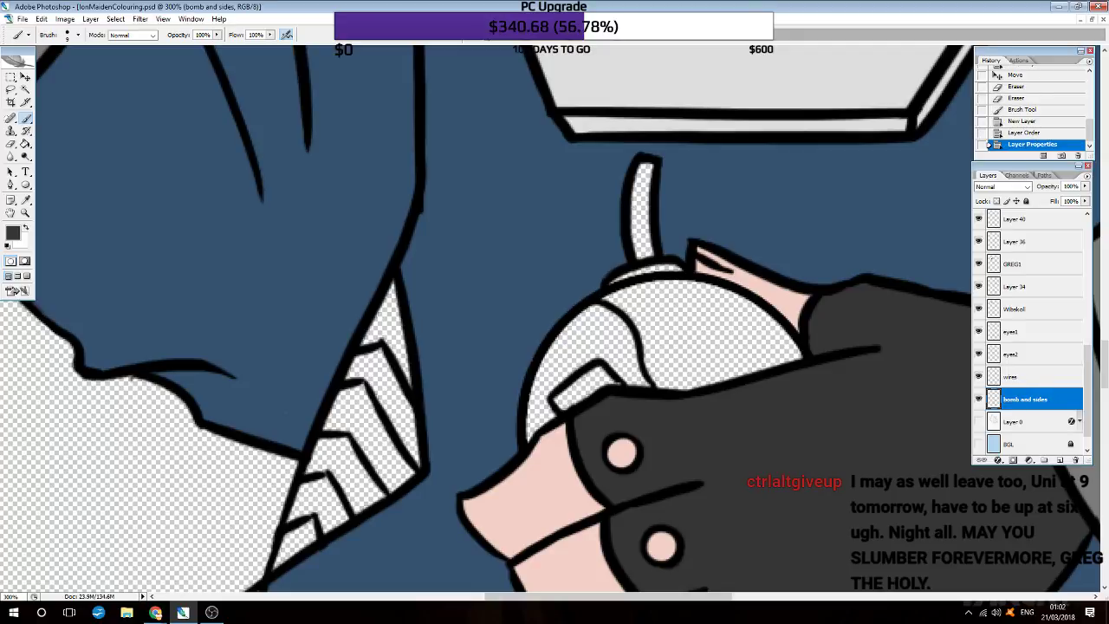
scroll(101, 328, "down", 2)
scroll(101, 327, "down", 2)
scroll(104, 332, "right", 2)
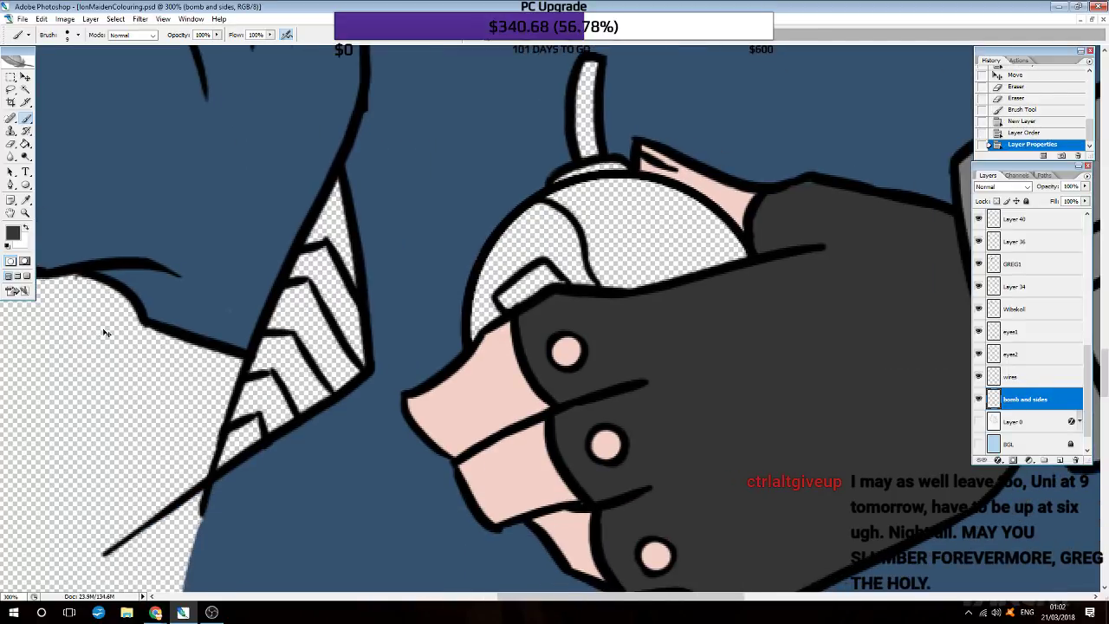
scroll(598, 210, "up", 1)
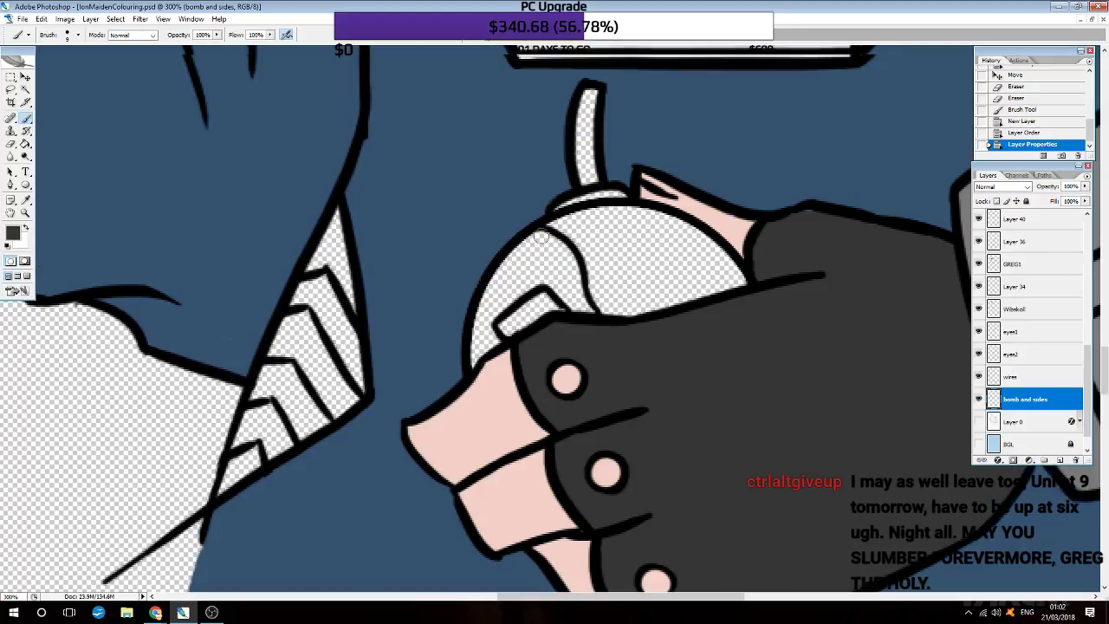
scroll(590, 217, "up", 1)
Step: Paint the grenade's inner edges, right side and left tab dark grey
left_click_drag(562, 227, 730, 290)
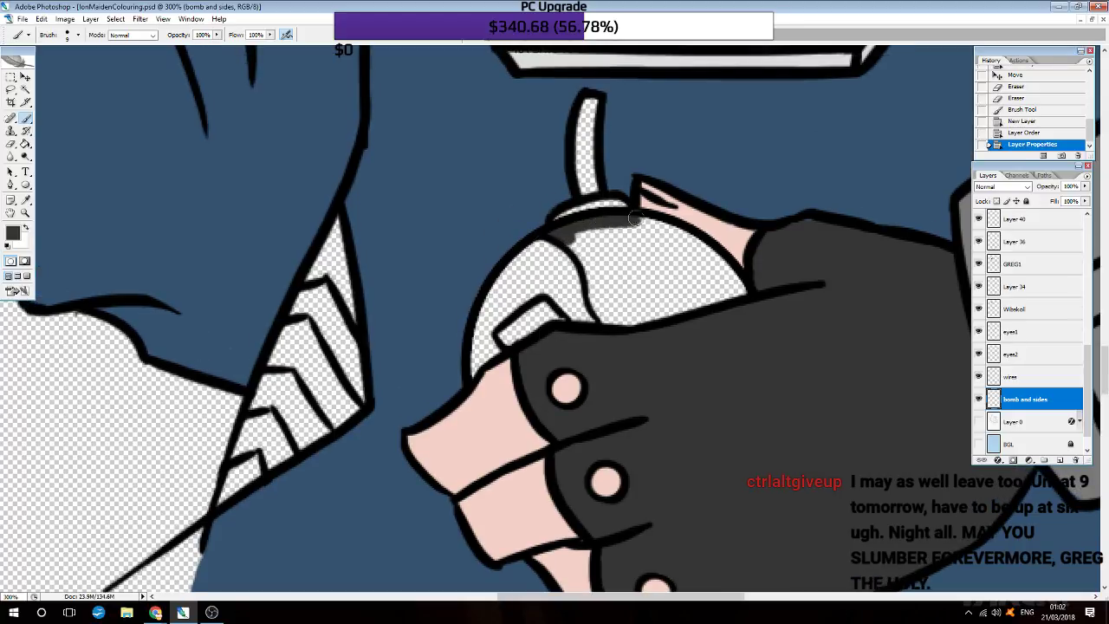
mouse_move(666, 253)
left_mouse_down()
mouse_move(704, 297)
mouse_move(699, 286)
left_mouse_up()
left_click(583, 243)
left_click_drag(579, 239, 619, 329)
mouse_move(601, 276)
left_mouse_down()
mouse_move(706, 286)
mouse_move(624, 247)
mouse_move(607, 251)
mouse_move(611, 270)
left_mouse_up()
mouse_move(523, 347)
left_mouse_down()
mouse_move(508, 329)
mouse_move(533, 315)
mouse_move(559, 326)
mouse_move(546, 312)
left_mouse_up()
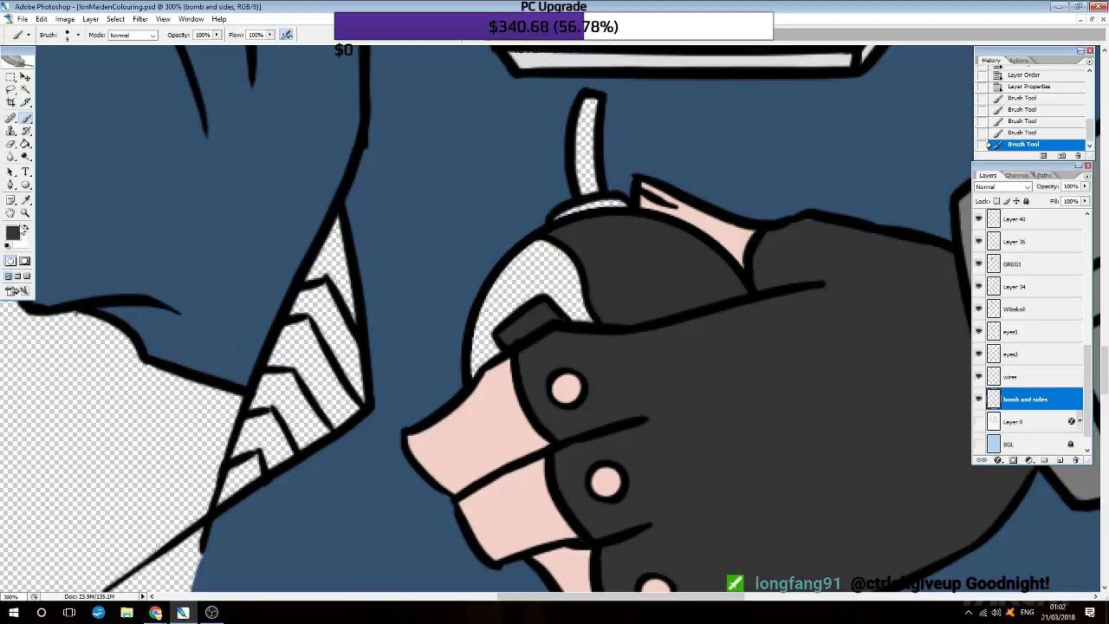
Step: Switch to light grey and paint a highlight along the grenade's edge
left_click(13, 232)
left_click(119, 381)
left_click(375, 357)
mouse_move(480, 372)
left_mouse_down()
mouse_move(481, 324)
mouse_move(574, 303)
mouse_move(572, 273)
mouse_move(546, 247)
mouse_move(502, 286)
mouse_move(567, 283)
left_mouse_up()
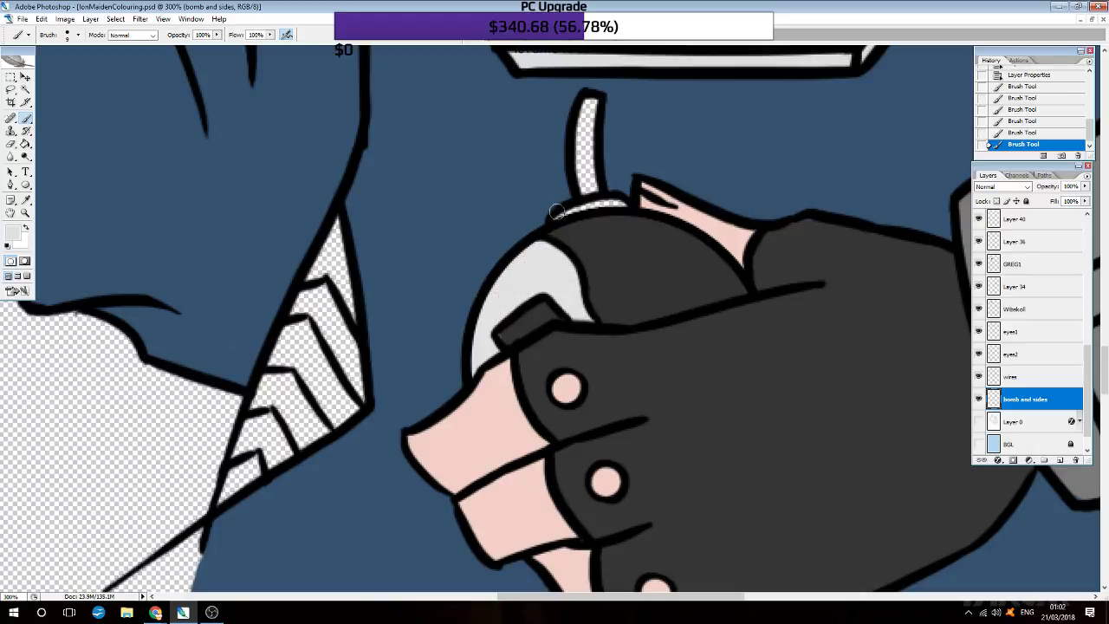
Step: Add a light grey touch at the grenade's top and a dark grey touch-up on its left edge
left_click_drag(607, 203, 555, 214)
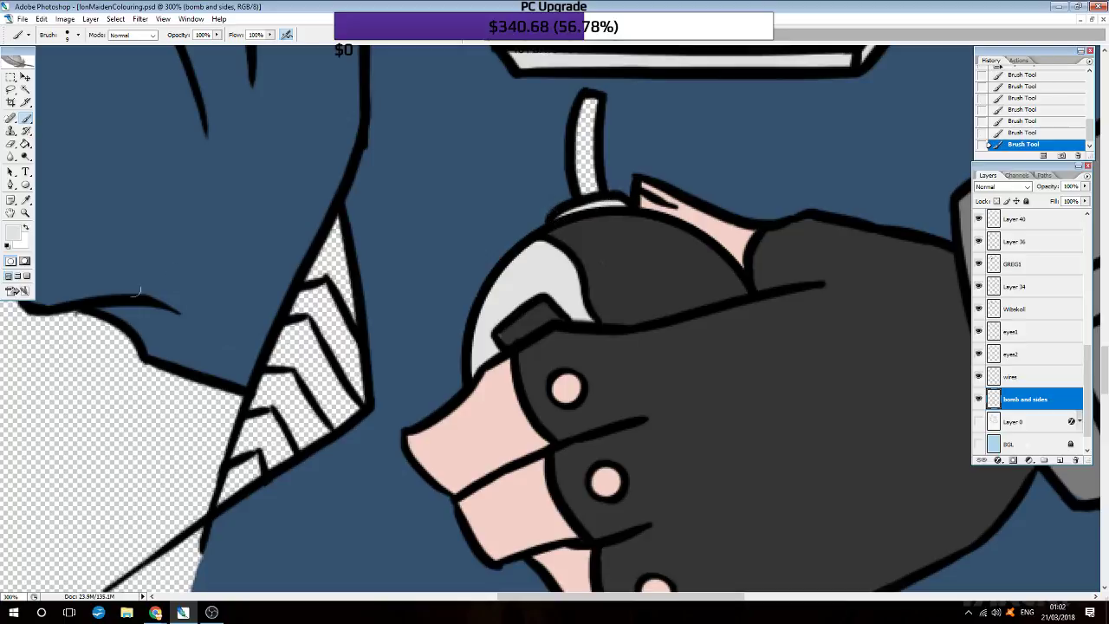
left_click(9, 231)
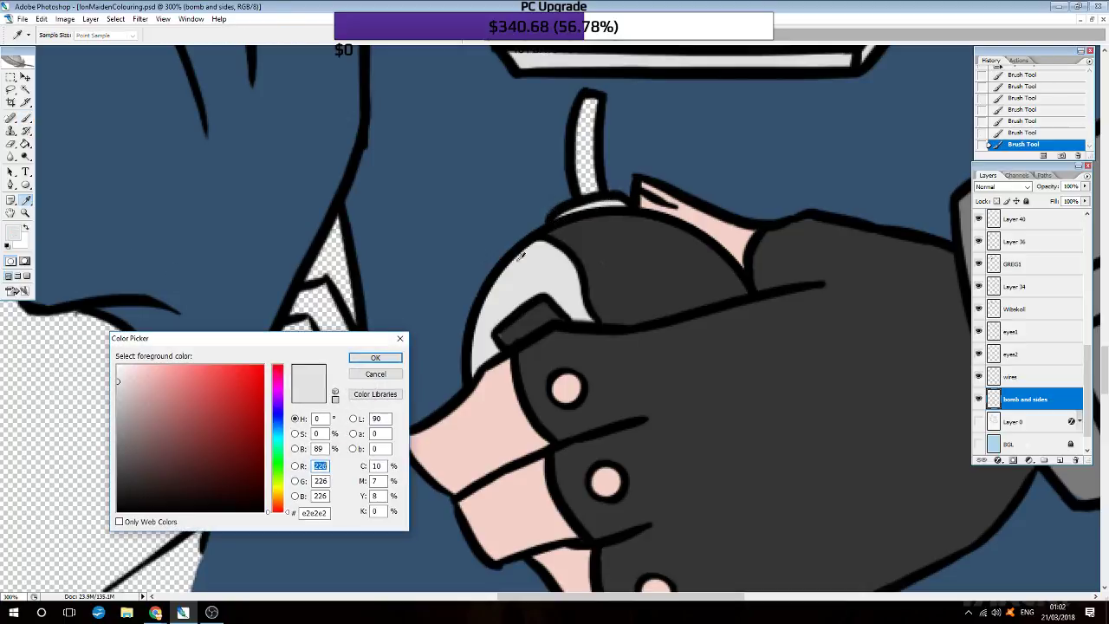
left_click(607, 260)
left_click(375, 357)
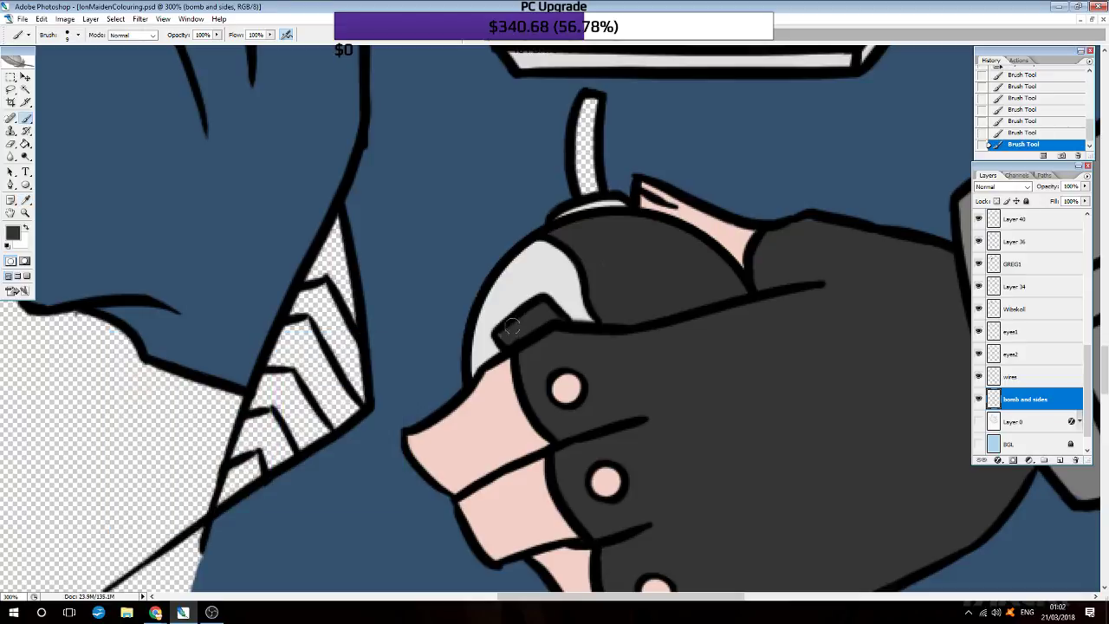
left_click_drag(502, 332, 496, 330)
Step: Paint the grenade's wire light beige
left_click(14, 237)
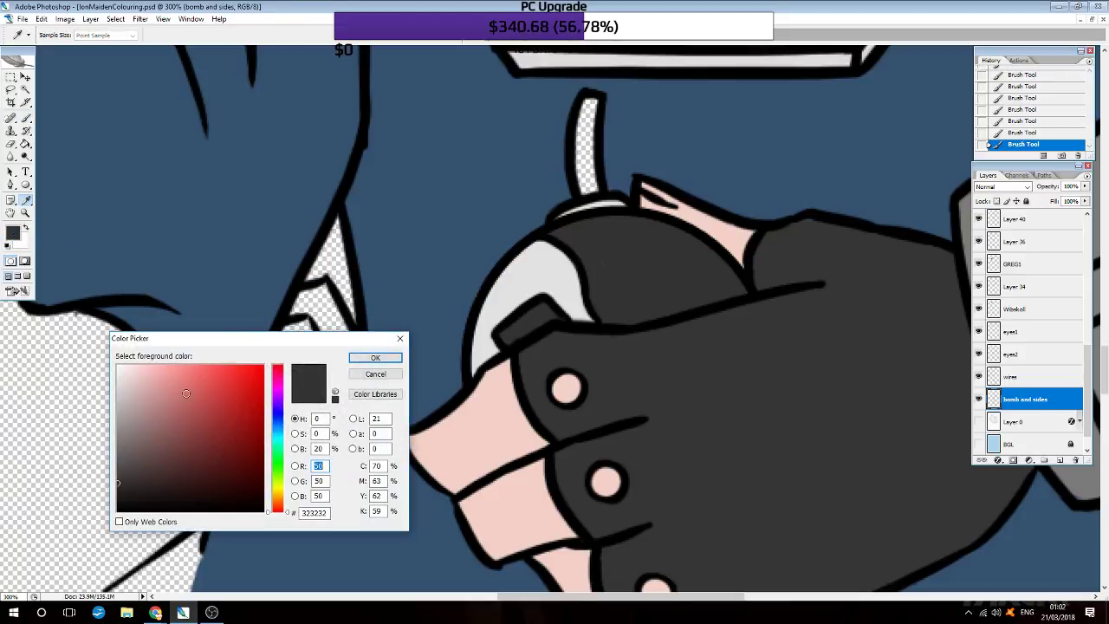
left_click(277, 496)
mouse_move(139, 391)
left_mouse_down()
mouse_move(156, 394)
mouse_move(142, 387)
left_mouse_up()
left_click(376, 357)
left_click_drag(587, 186, 590, 104)
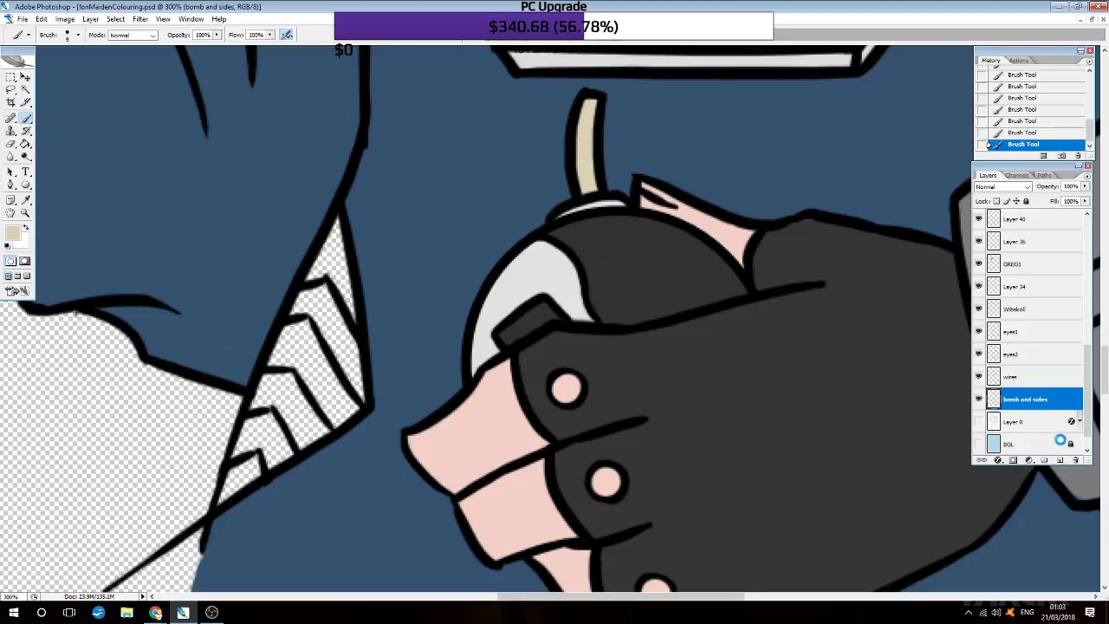
Step: Eyedrop dark grey from the artwork and fill the white strip beside the arm
left_click(25, 199)
left_click(691, 377)
key("b")
mouse_move(224, 511)
left_mouse_down()
mouse_move(286, 334)
mouse_move(277, 340)
left_mouse_up()
left_click_drag(333, 234, 291, 429)
left_click_drag(281, 381, 251, 476)
left_click_drag(345, 286, 299, 447)
left_click_drag(342, 313, 321, 412)
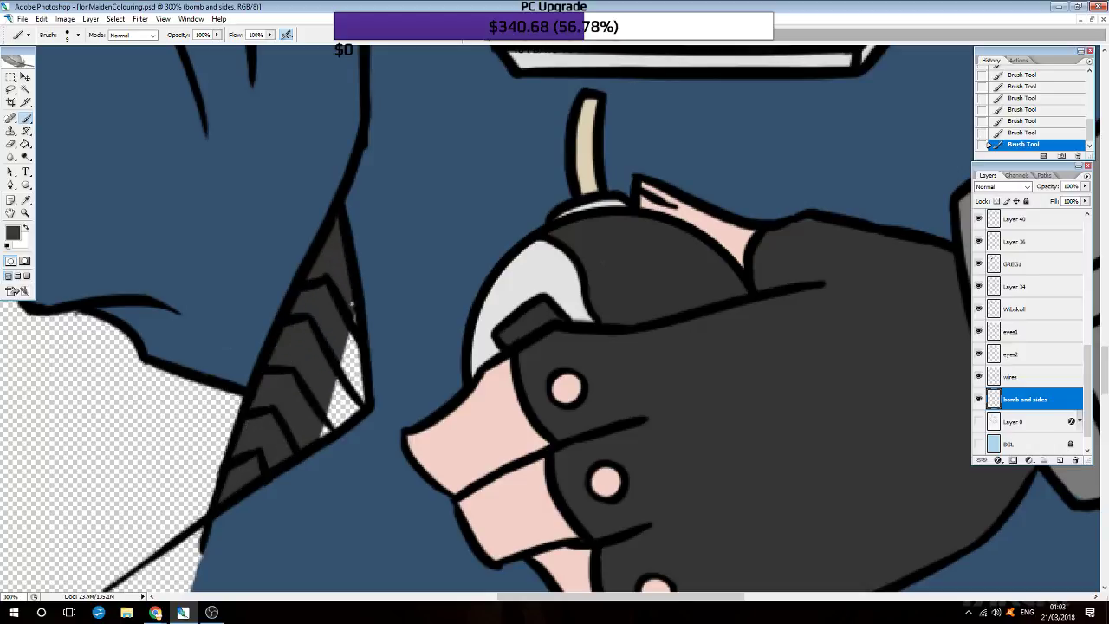
left_click_drag(354, 334, 338, 433)
left_click_drag(360, 377, 354, 416)
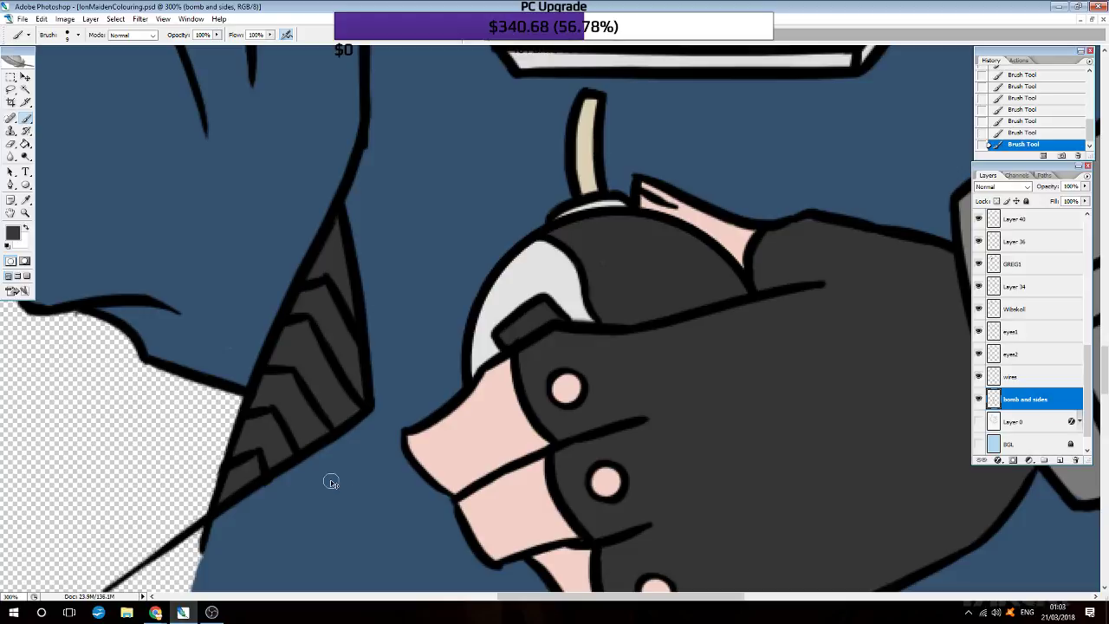
scroll(642, 394, "right", 10)
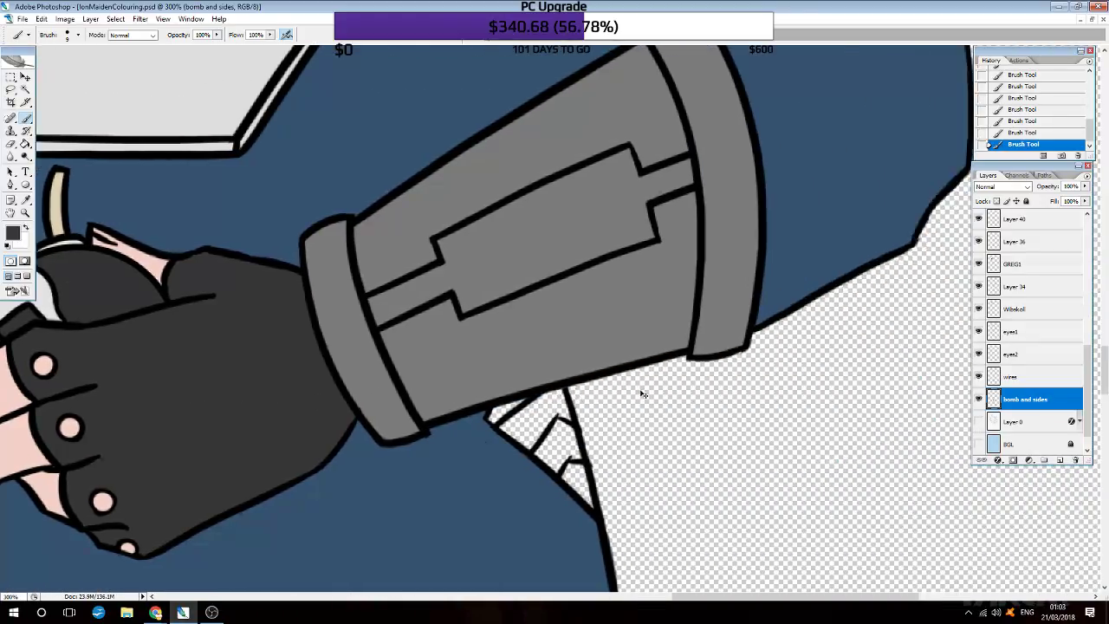
scroll(643, 394, "up", 1)
Step: Fill the white triangle below the bracer dark grey, then zoom out to the whole torso
mouse_move(473, 371)
left_mouse_down()
mouse_move(485, 409)
mouse_move(520, 431)
left_mouse_up()
left_click_drag(520, 355, 555, 464)
mouse_move(571, 517)
left_mouse_down()
mouse_move(546, 364)
mouse_move(598, 503)
mouse_move(564, 338)
mouse_move(579, 382)
left_mouse_up()
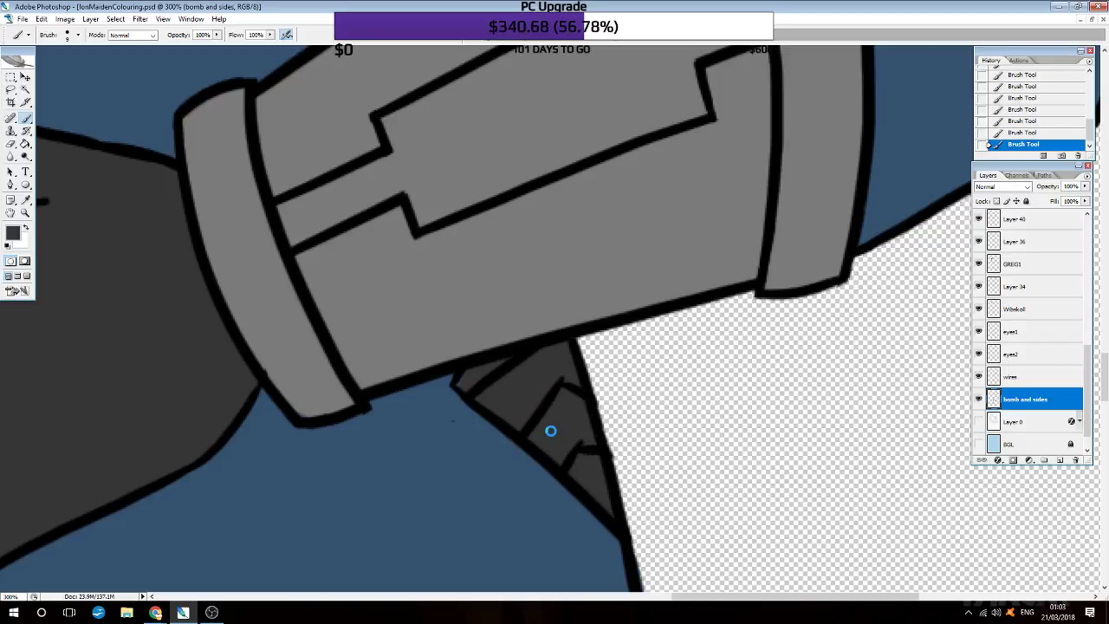
key("ctrl+minus")
key("ctrl+minus")
key("ctrl+minus")
key("ctrl+minus")
key("ctrl+plus")
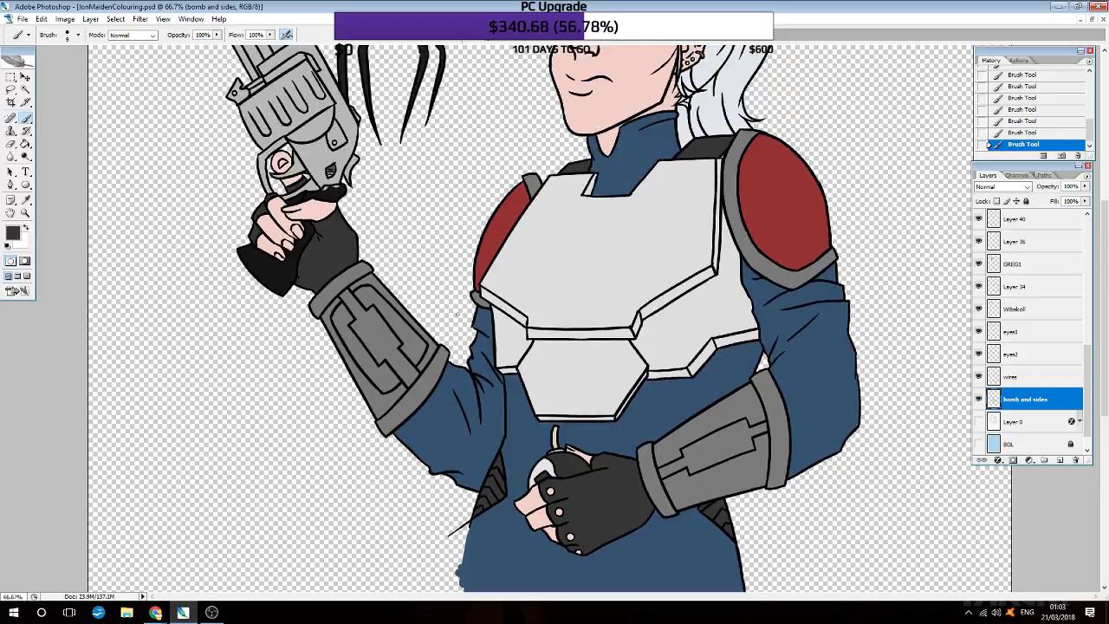
scroll(457, 314, "up", 5)
scroll(457, 314, "up", 1)
scroll(457, 313, "up", 1)
scroll(457, 314, "up", 2)
scroll(457, 314, "down", 3)
key("ctrl+minus")
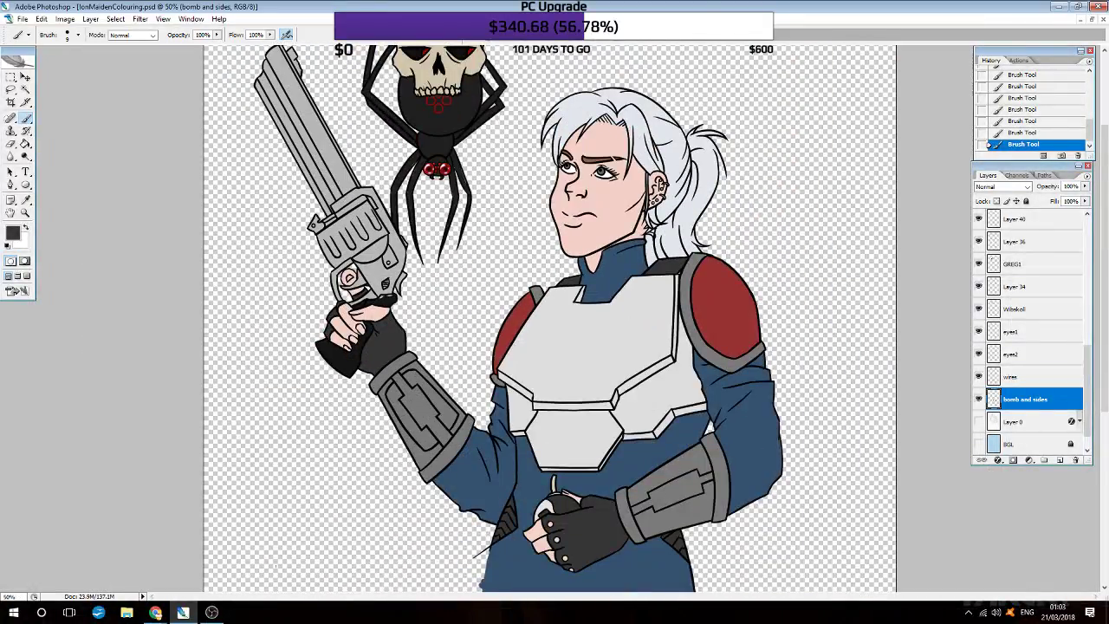
left_click(155, 613)
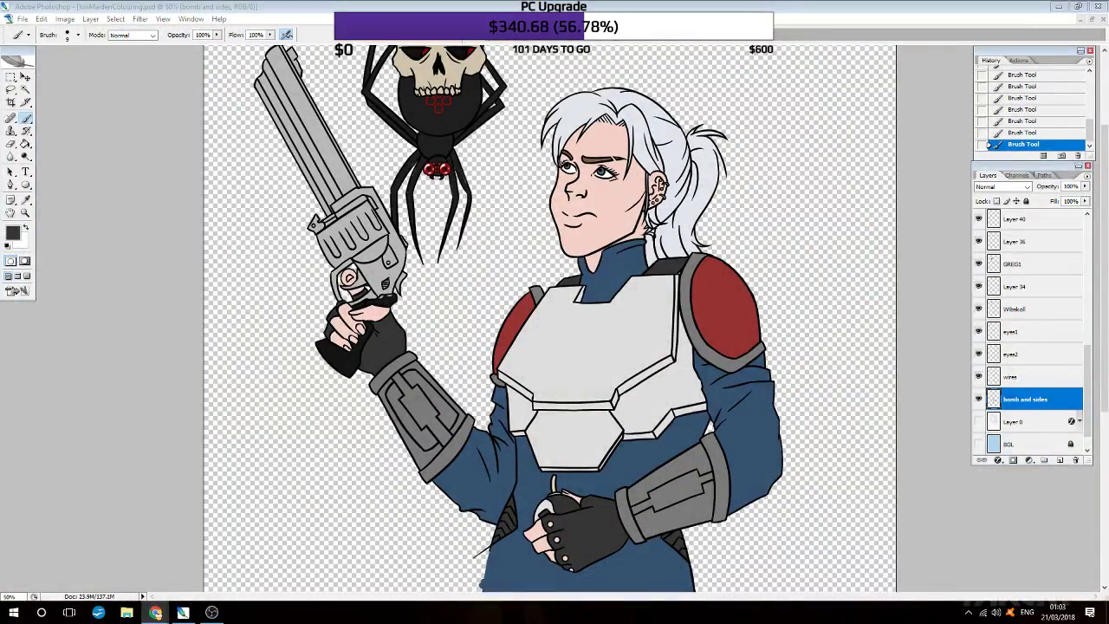
left_click(183, 613)
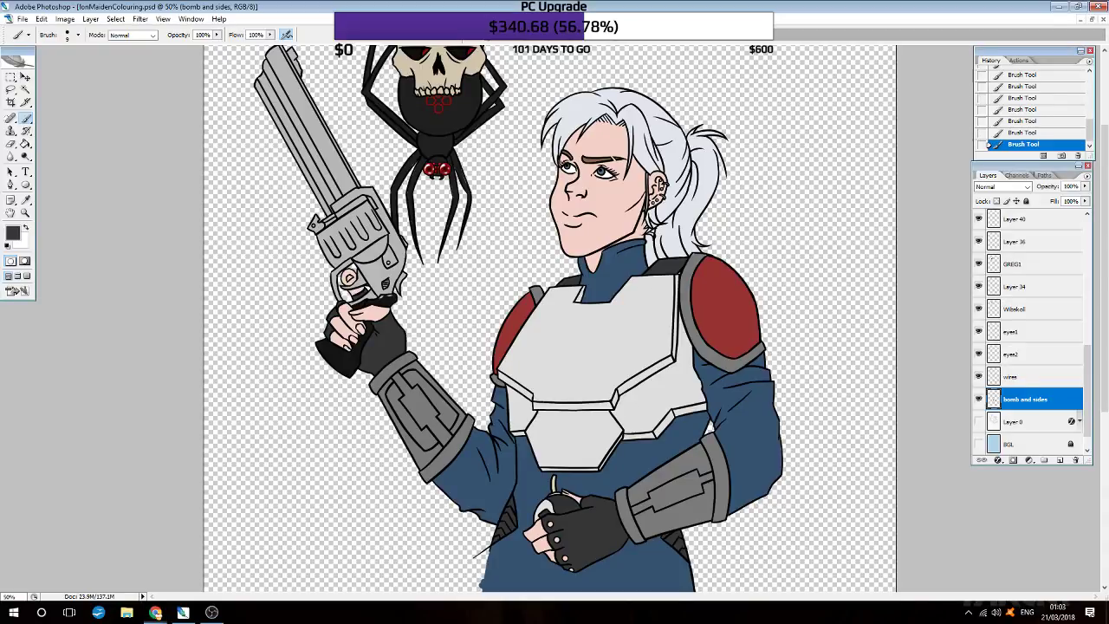